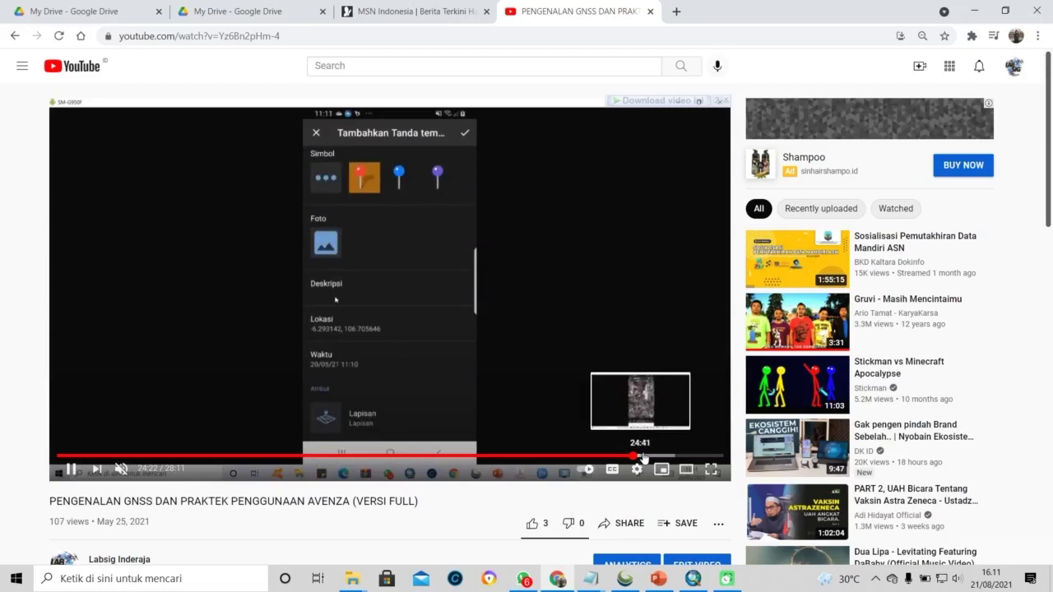
# Review the Avenza tutorial video's layer export section, pausing at the export format choices and skipping ahead to the sharing options
pyautogui.moveTo(647, 458); pyautogui.dragTo(698, 457)
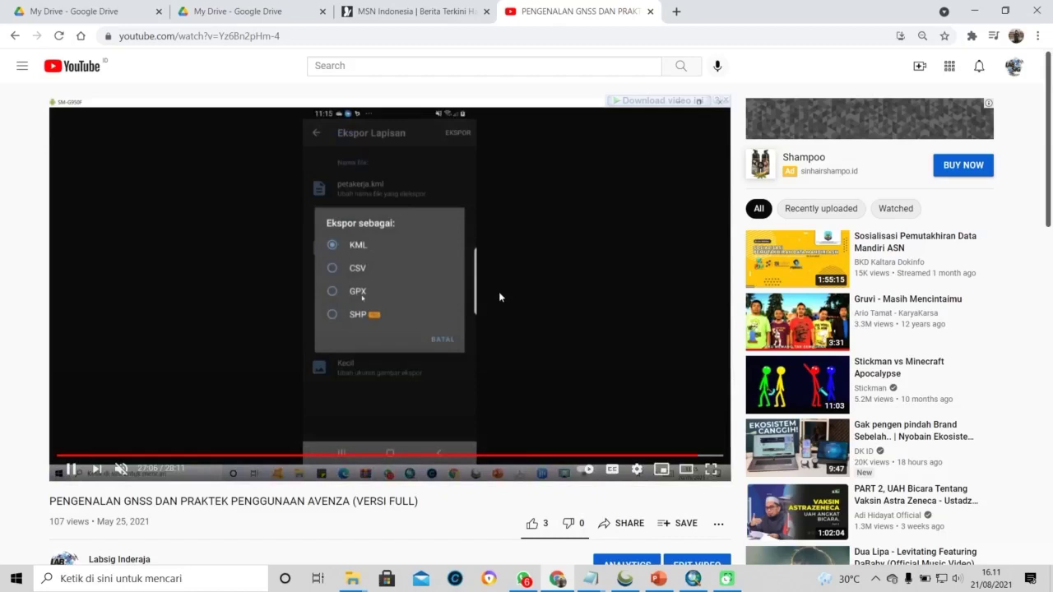
pyautogui.scroll(-1, 296, 534)
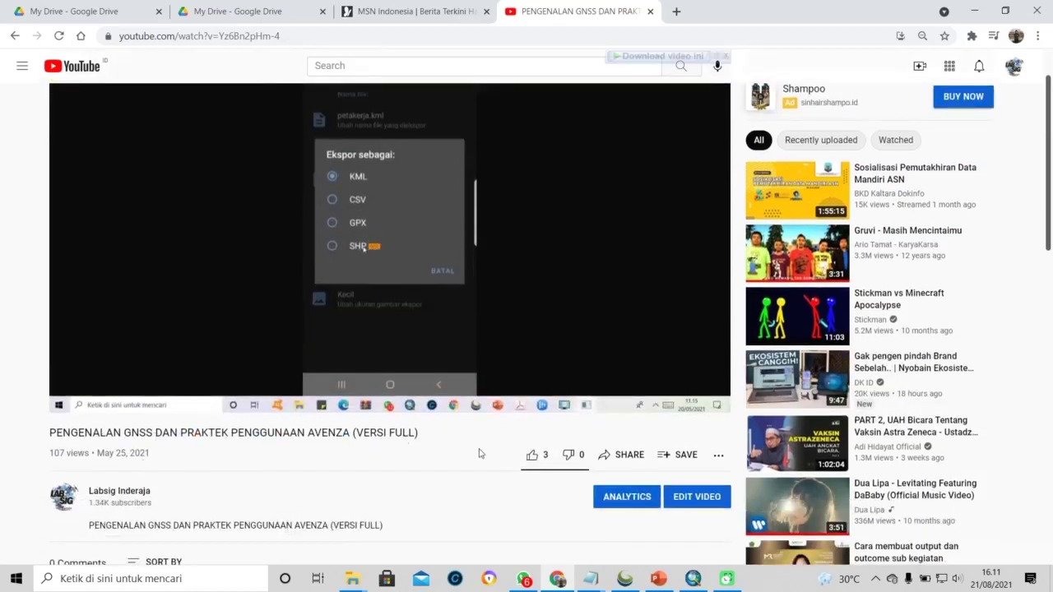
pyautogui.moveTo(522, 358)
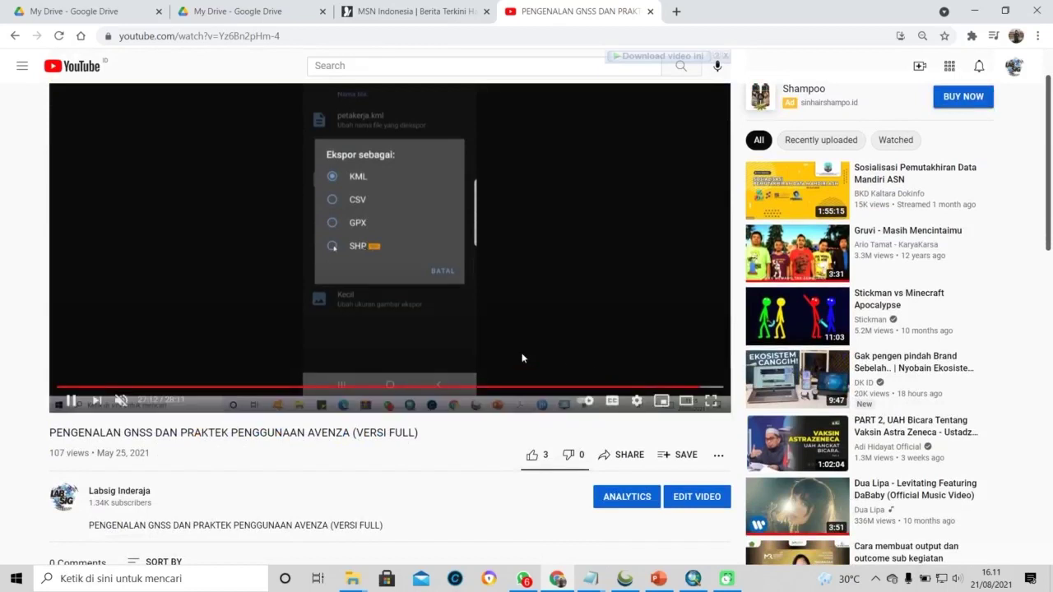
pyautogui.scroll(1, 554, 263)
pyautogui.click(554, 262)
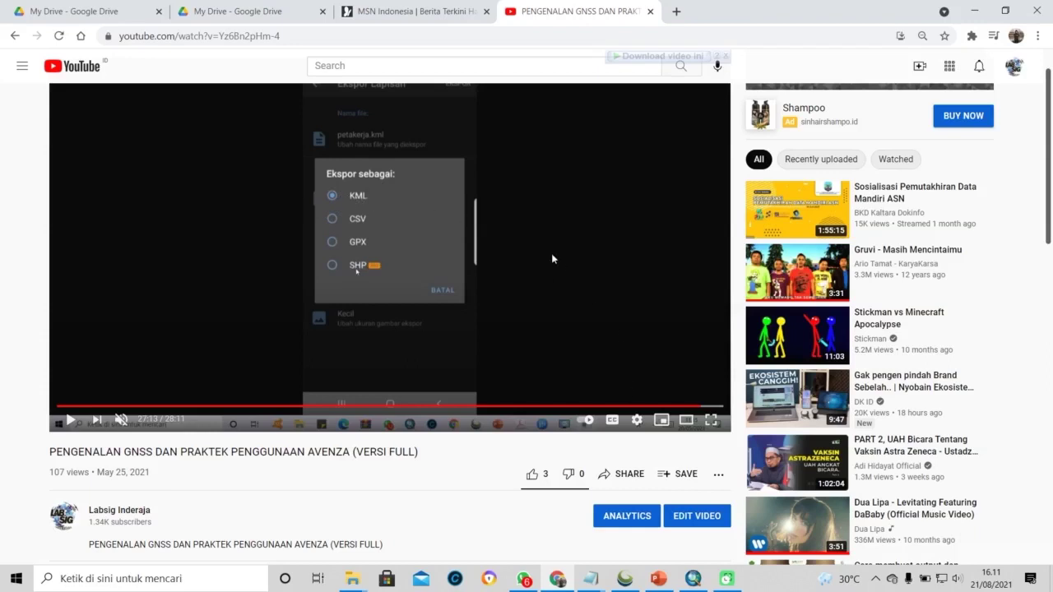
pyautogui.click(71, 420)
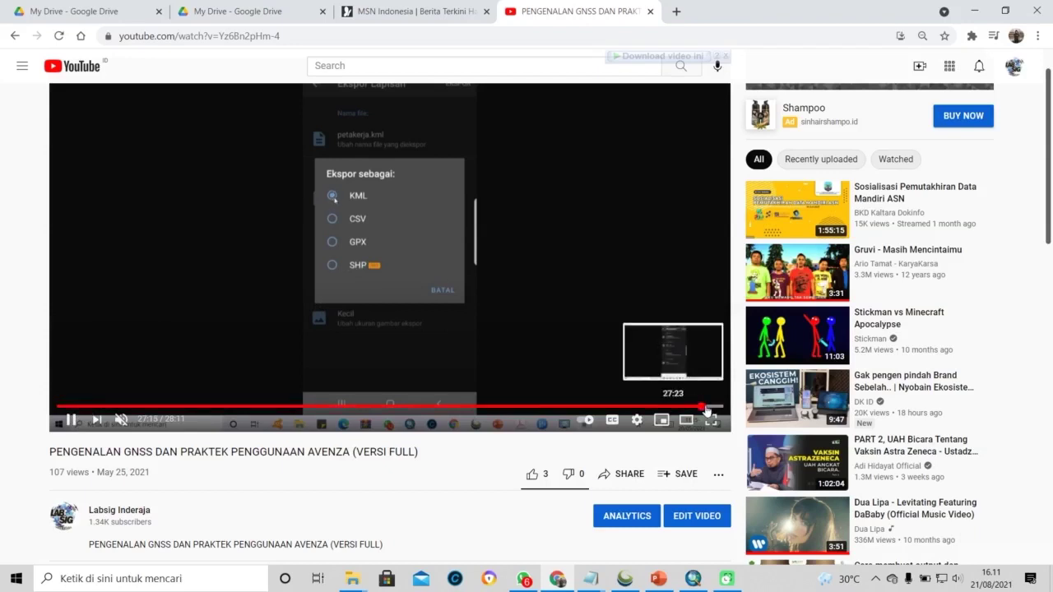
pyautogui.click(468, 210)
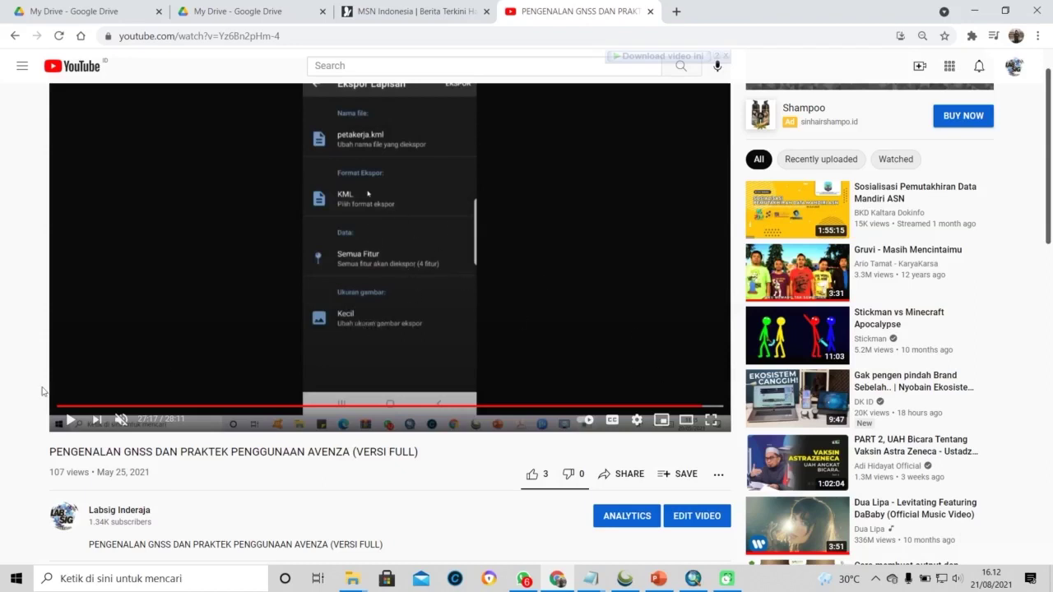
pyautogui.click(71, 420)
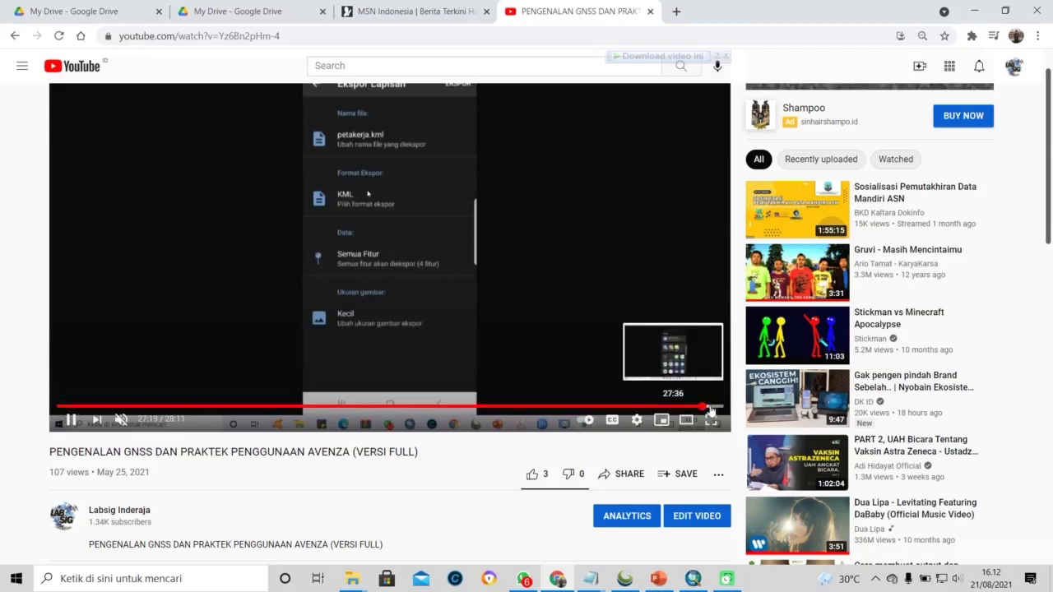
pyautogui.click(711, 407)
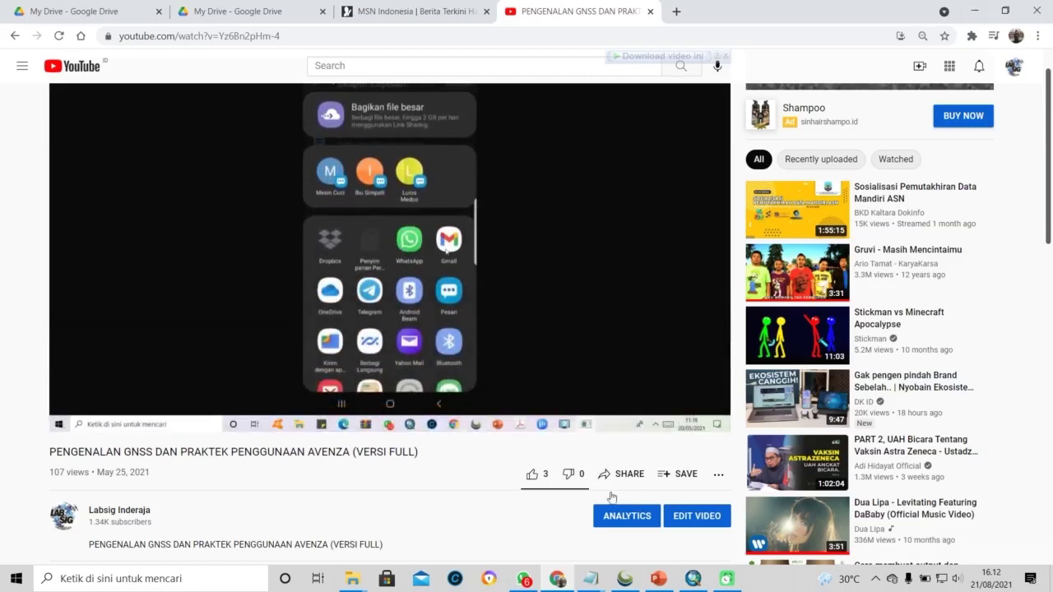
# Switch to File Explorer and select the Kec_CempakaPutih_6Agus KMZ file in 1___DATASET > Jakarta Pusat > Kec Cempaka Putih
pyautogui.moveTo(352, 578)
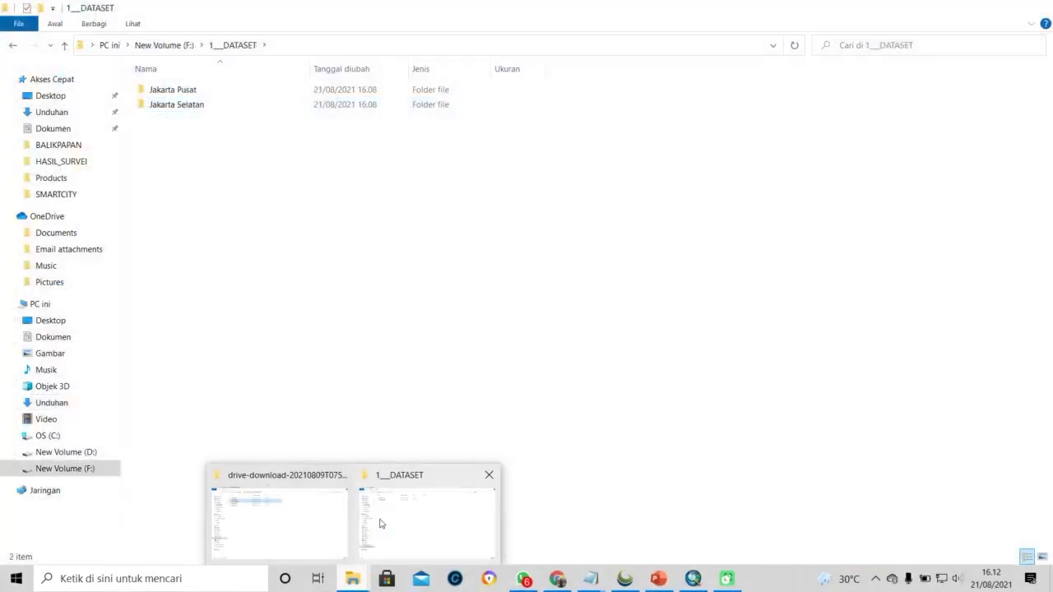
pyautogui.click(381, 524)
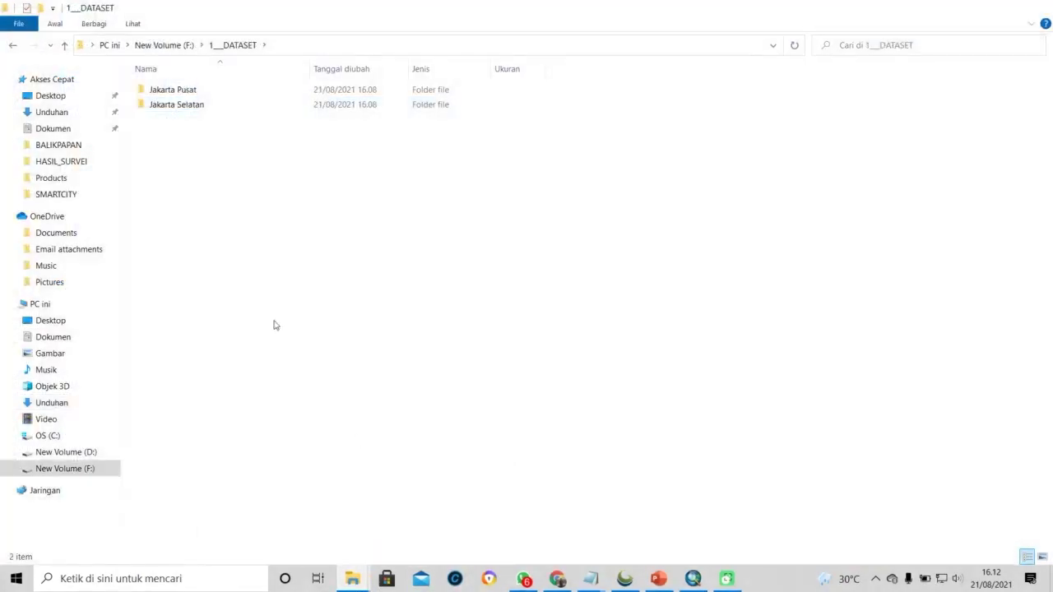
pyautogui.doubleClick(187, 93)
pyautogui.doubleClick(219, 94)
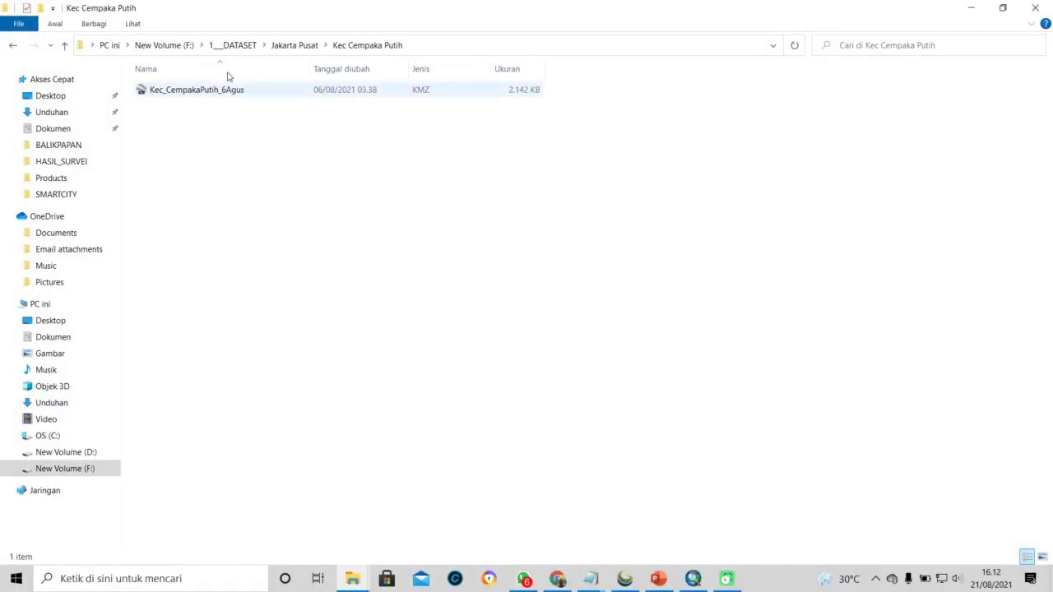
pyautogui.click(163, 90)
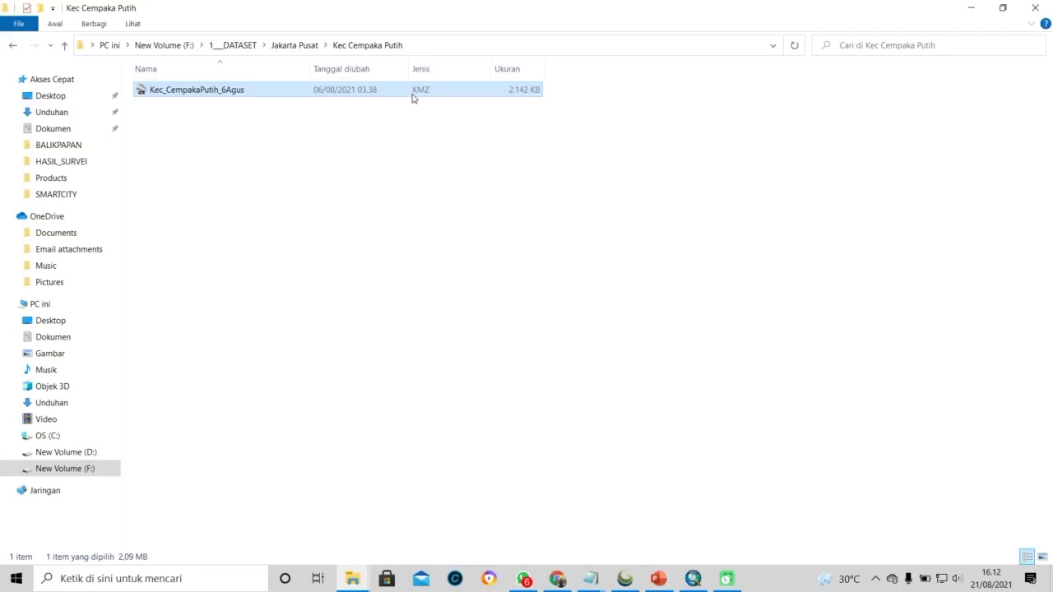
# Load the Kec_CempakaPutih_6Agus KMZ file from its folder into Global Mapper
pyautogui.click(624, 580)
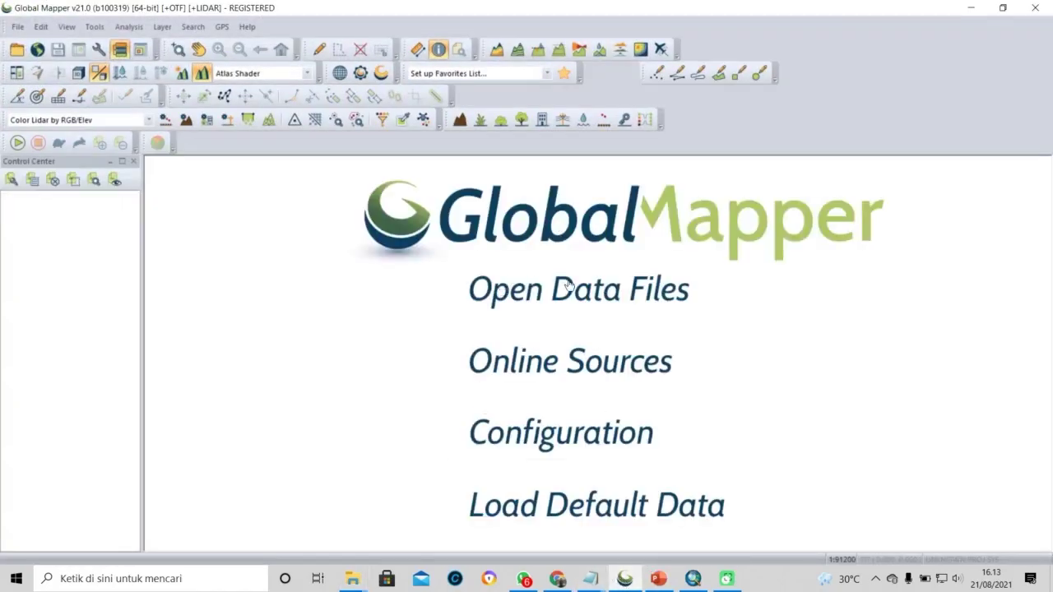
pyautogui.moveTo(355, 581)
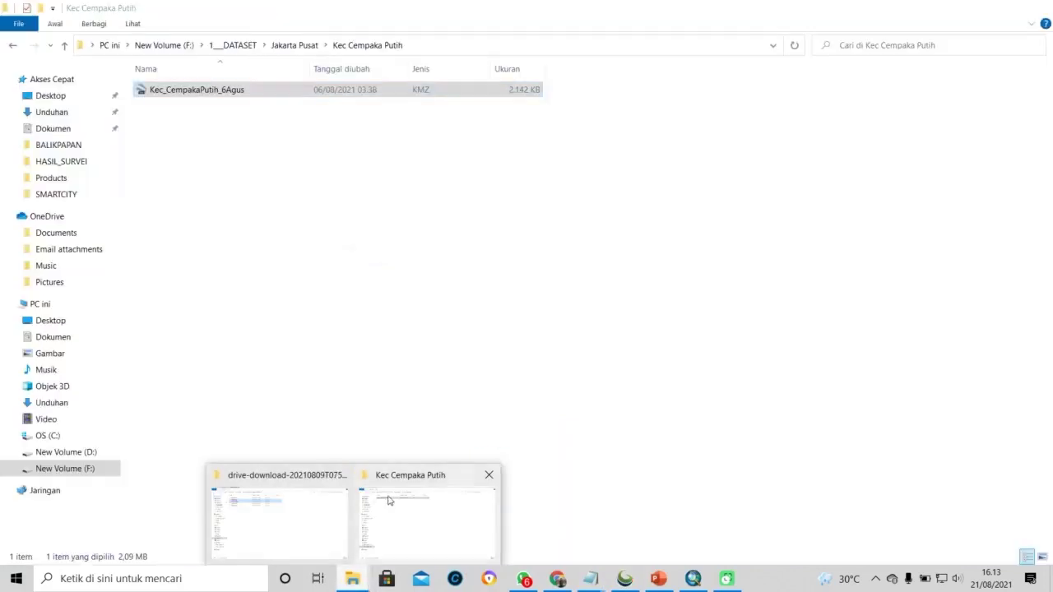
pyautogui.click(375, 502)
pyautogui.moveTo(315, 5); pyautogui.dragTo(805, 171)
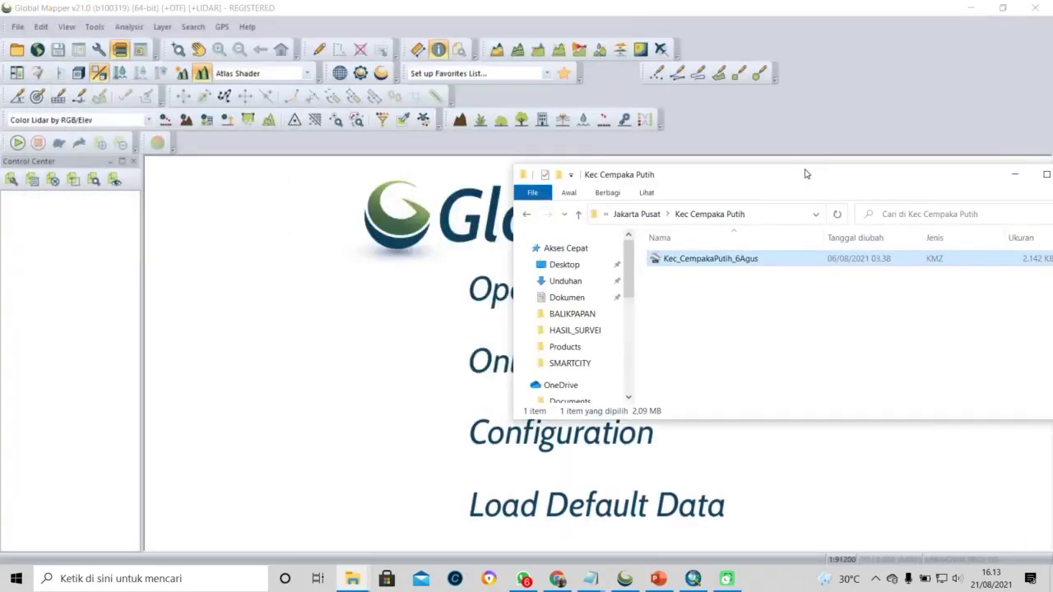
pyautogui.moveTo(713, 262); pyautogui.dragTo(376, 267)
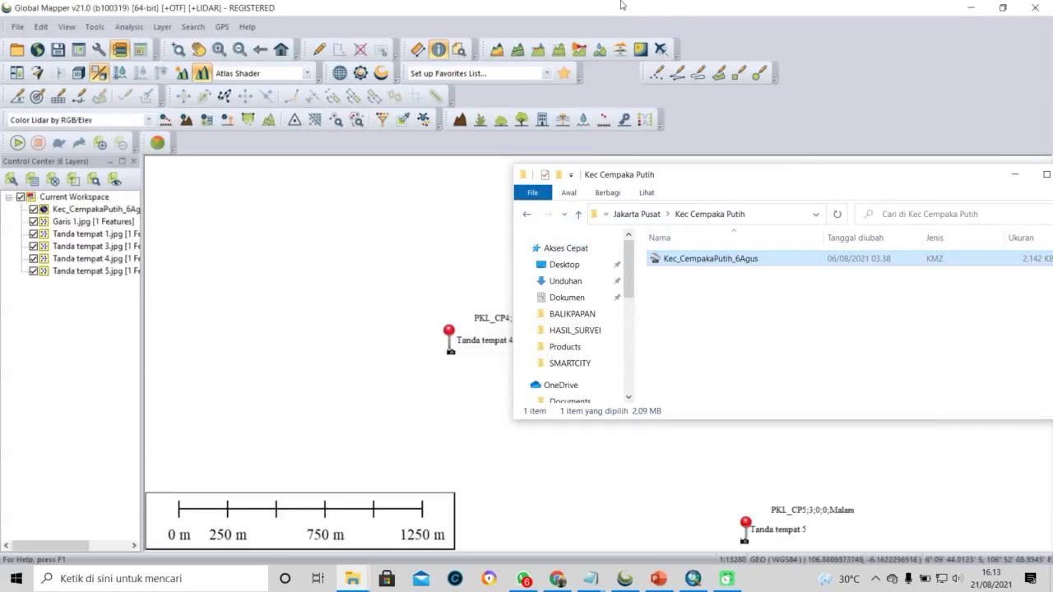
pyautogui.click(615, 5)
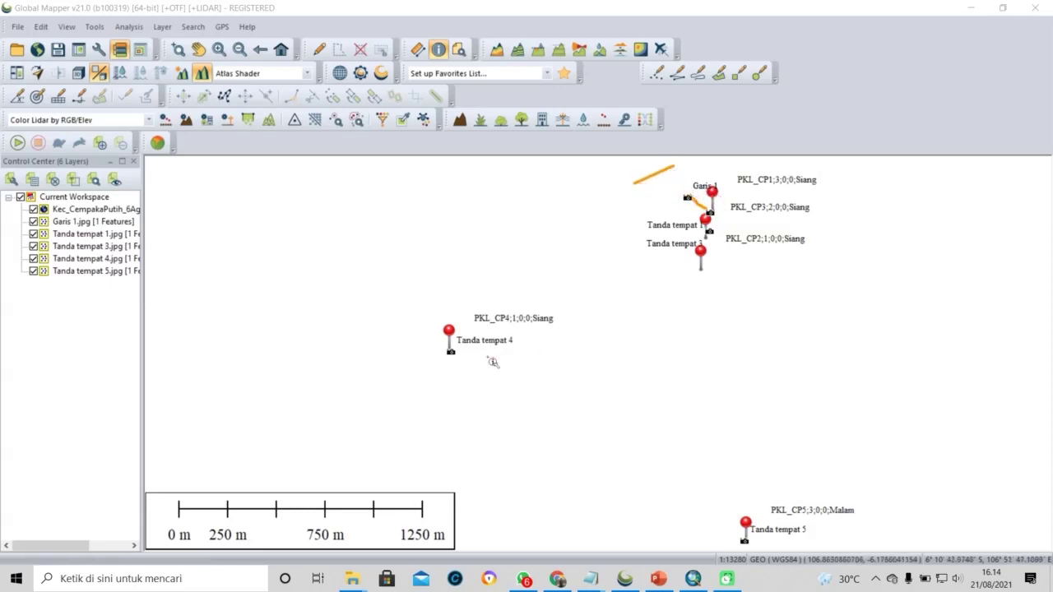
# View the survey photos attached to Tanda tempat 4 and Tanda tempat 3 with the Feature Info tool, closing each photo
pyautogui.click(453, 353)
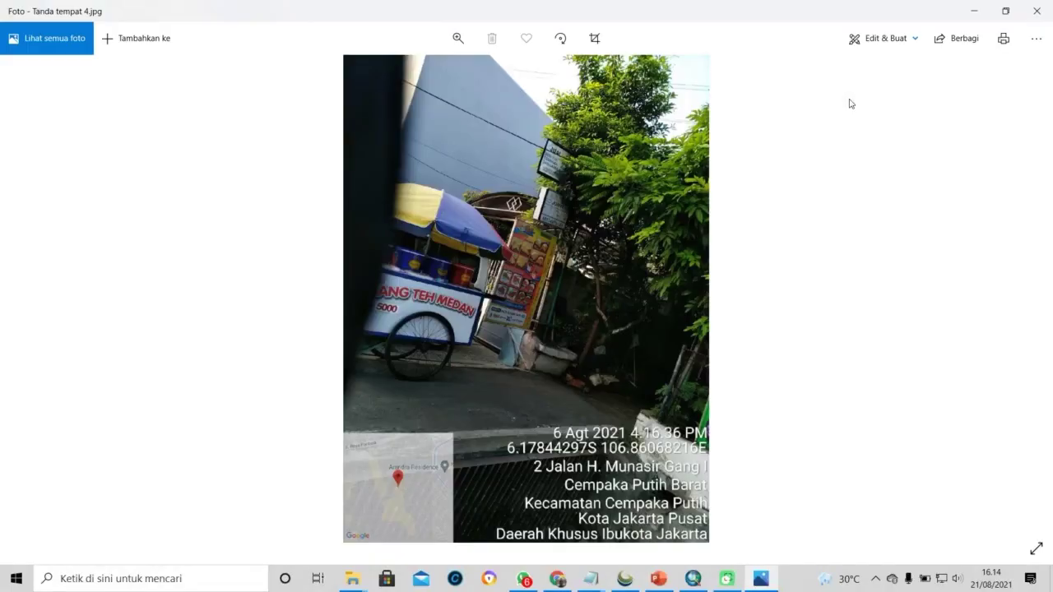
pyautogui.click(1036, 11)
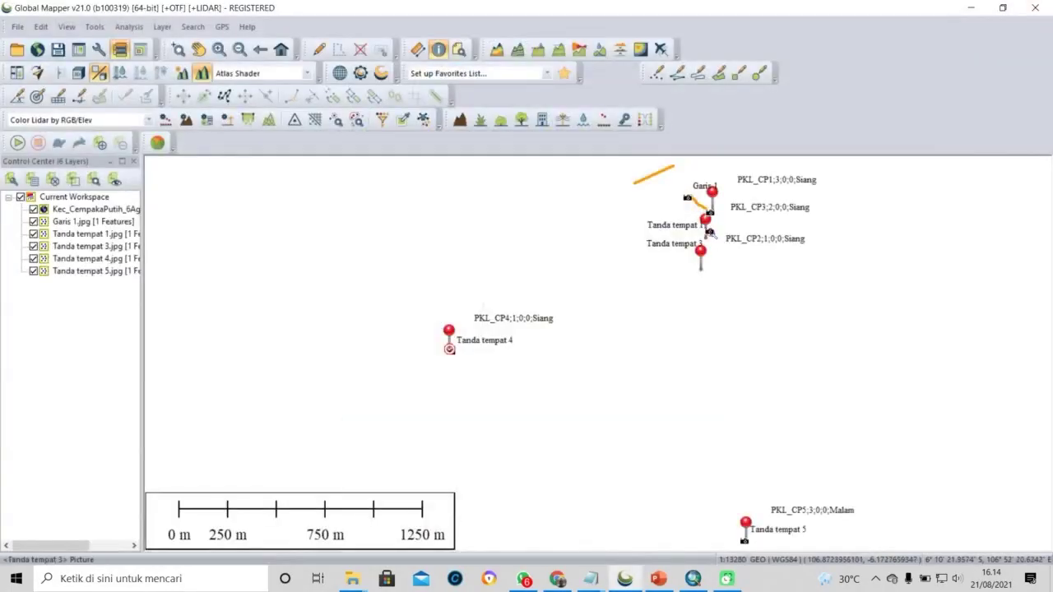
pyautogui.click(712, 233)
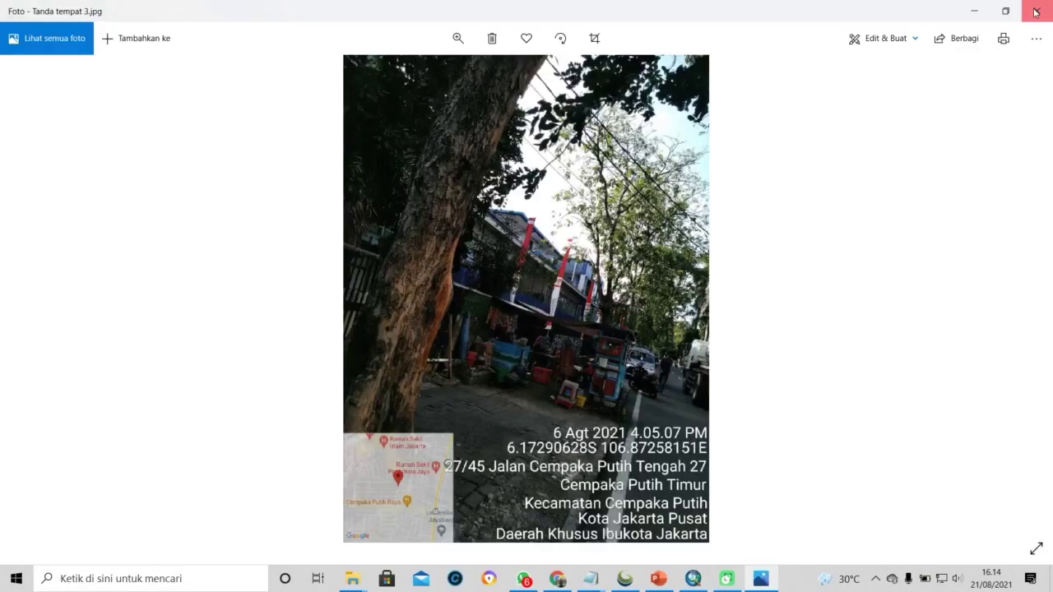
pyautogui.click(1036, 10)
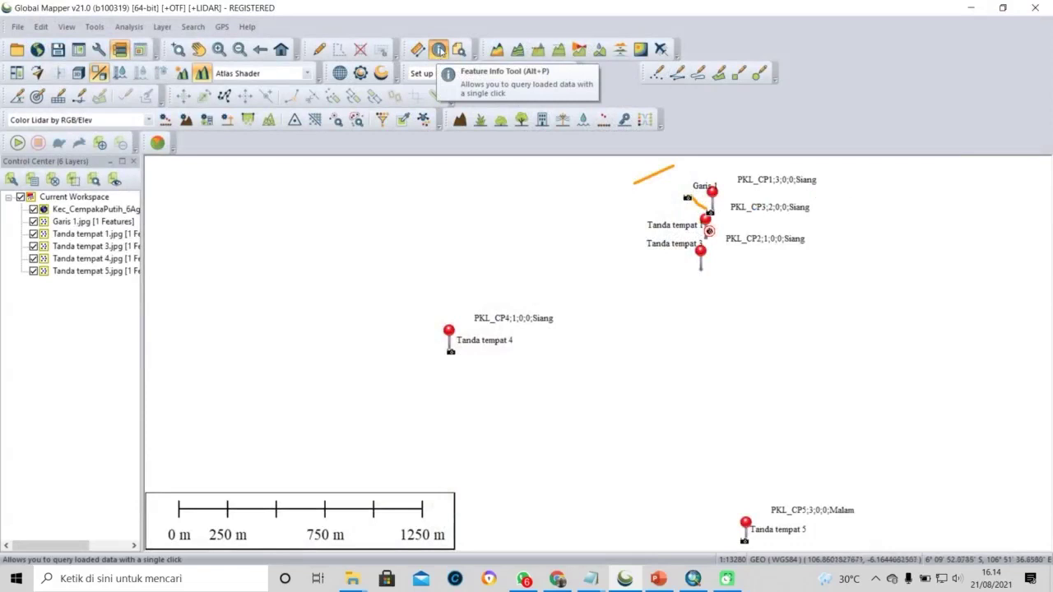
pyautogui.click(440, 50)
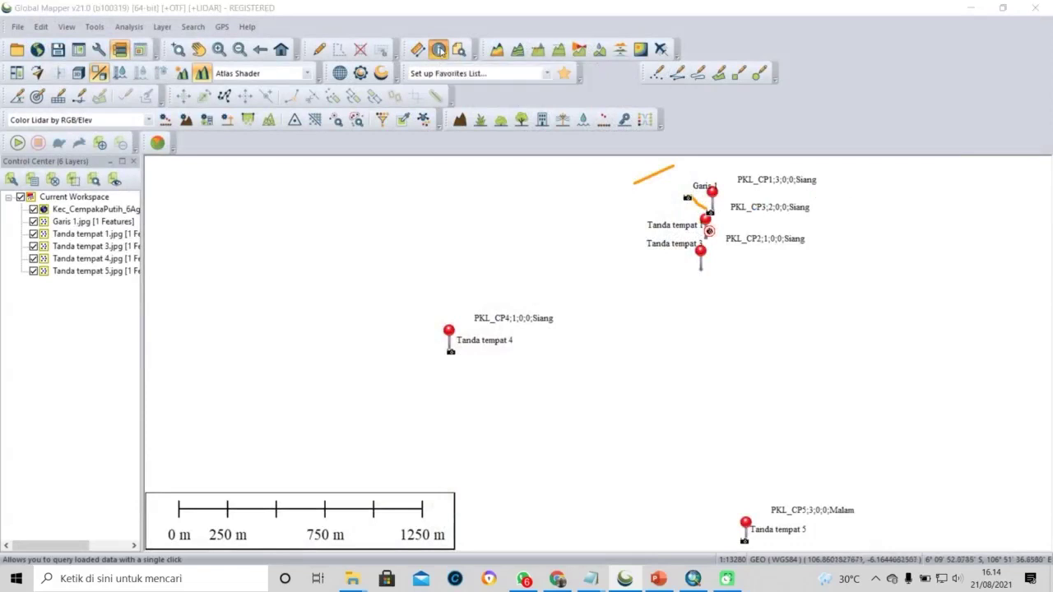
pyautogui.click(439, 388)
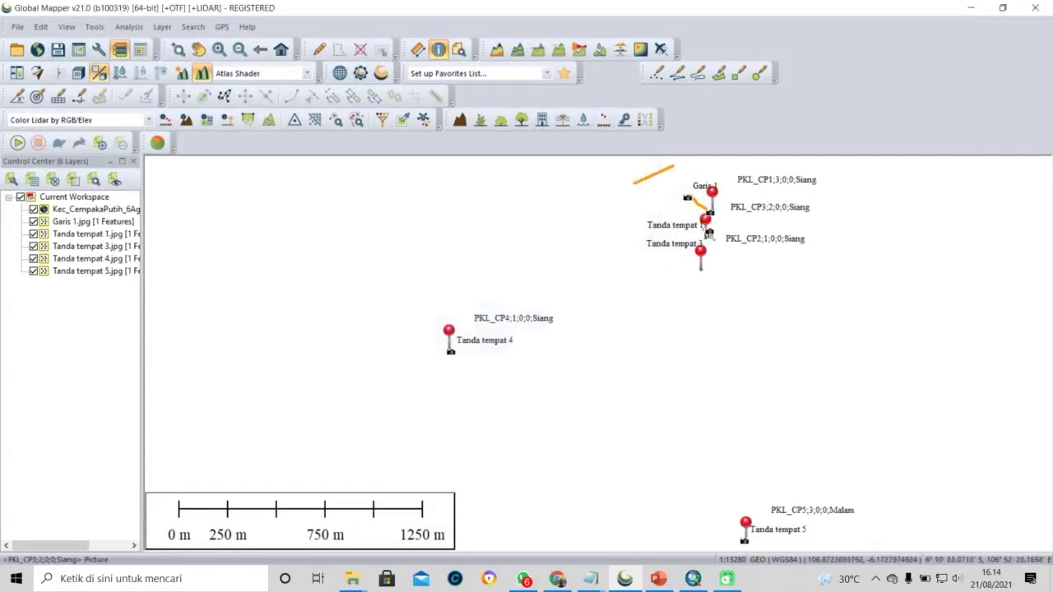
pyautogui.click(710, 234)
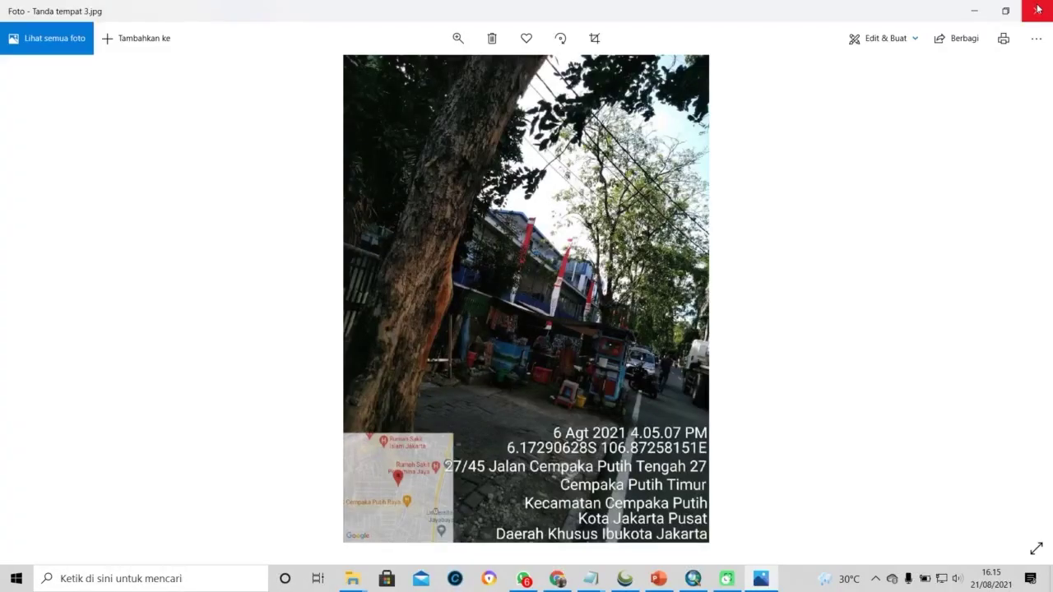
pyautogui.click(1045, 8)
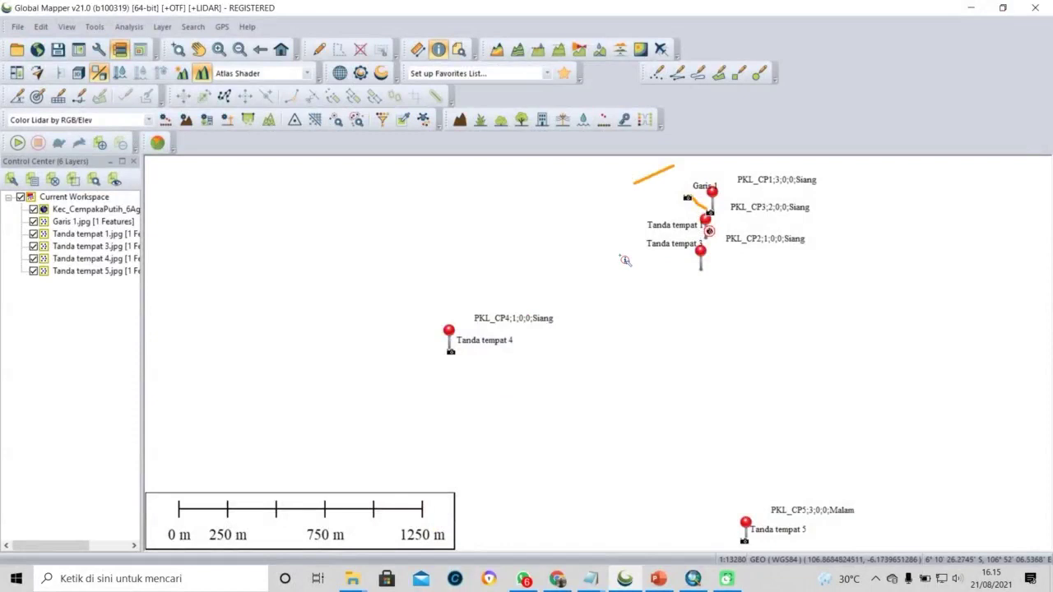
# Start a vector export of the loaded survey data in Shapefile format
pyautogui.click(17, 26)
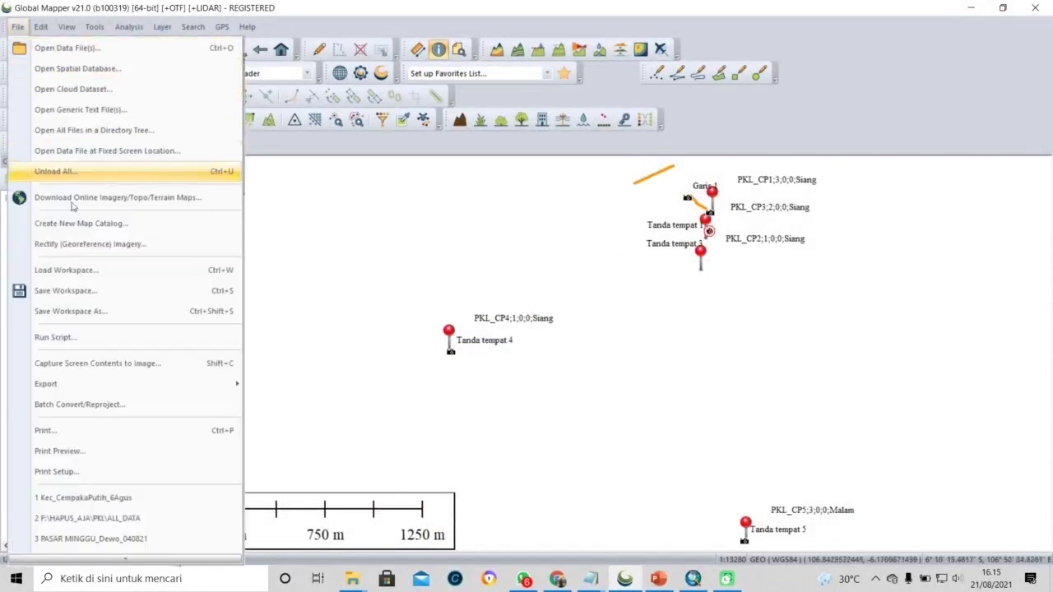
pyautogui.moveTo(122, 383)
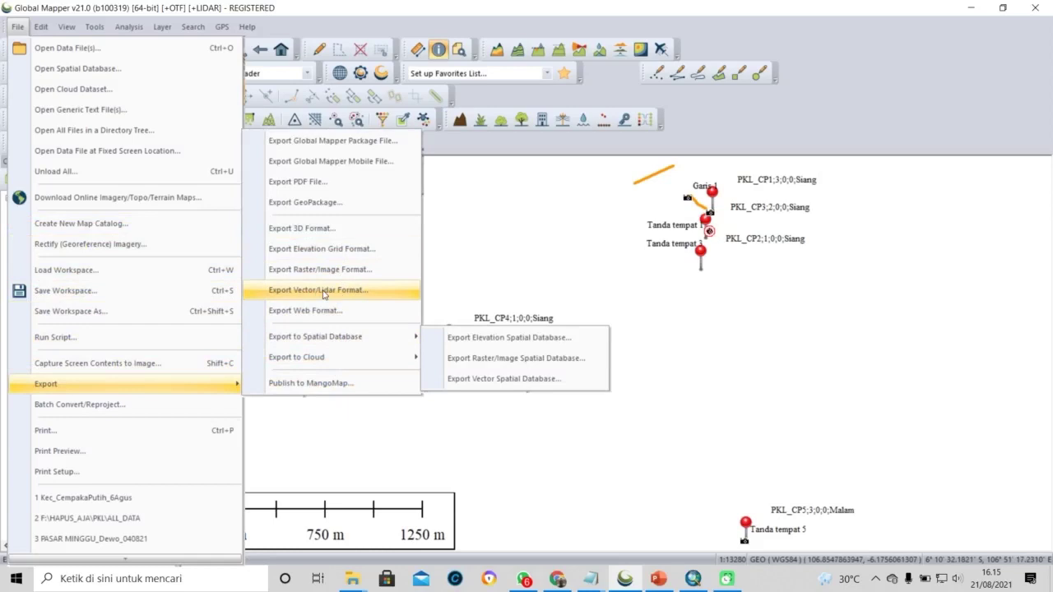
pyautogui.click(323, 290)
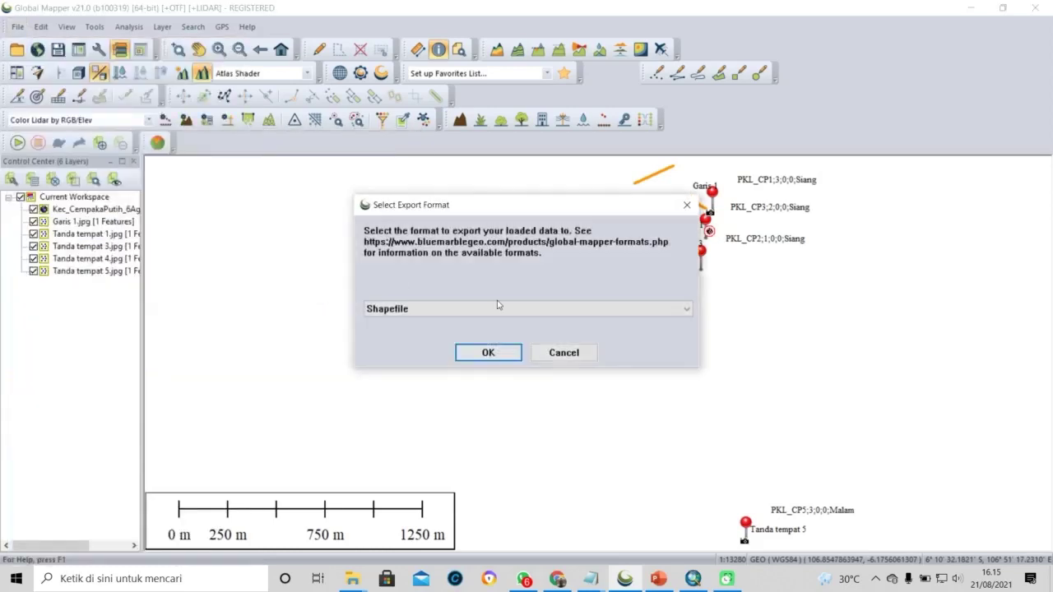
pyautogui.click(486, 352)
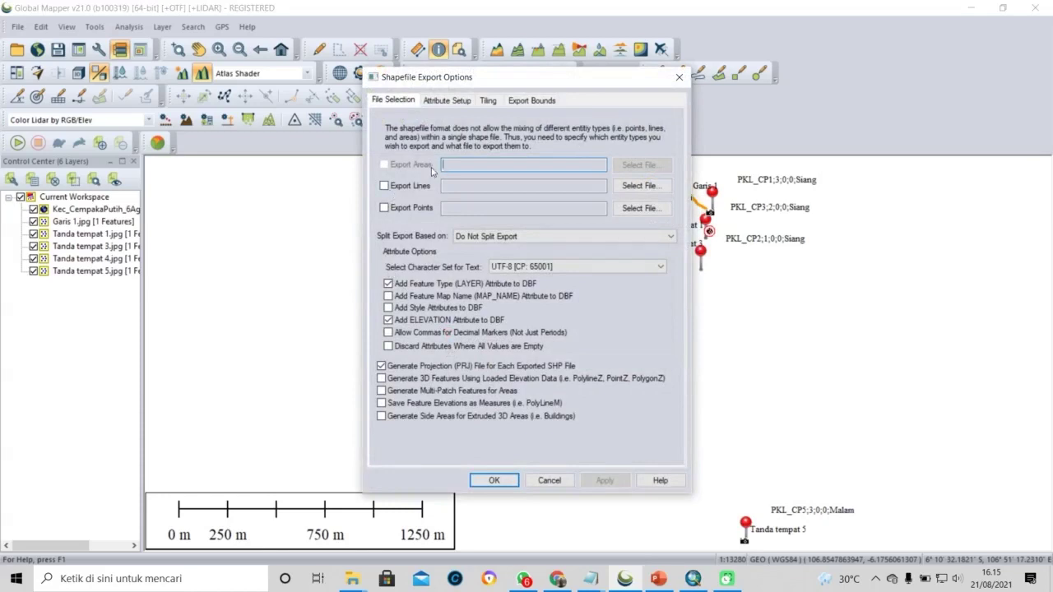
# Export only the points to a shapefile named HASIL_SURVEI1 in the 1___DATASET folder on drive F
pyautogui.click(394, 212)
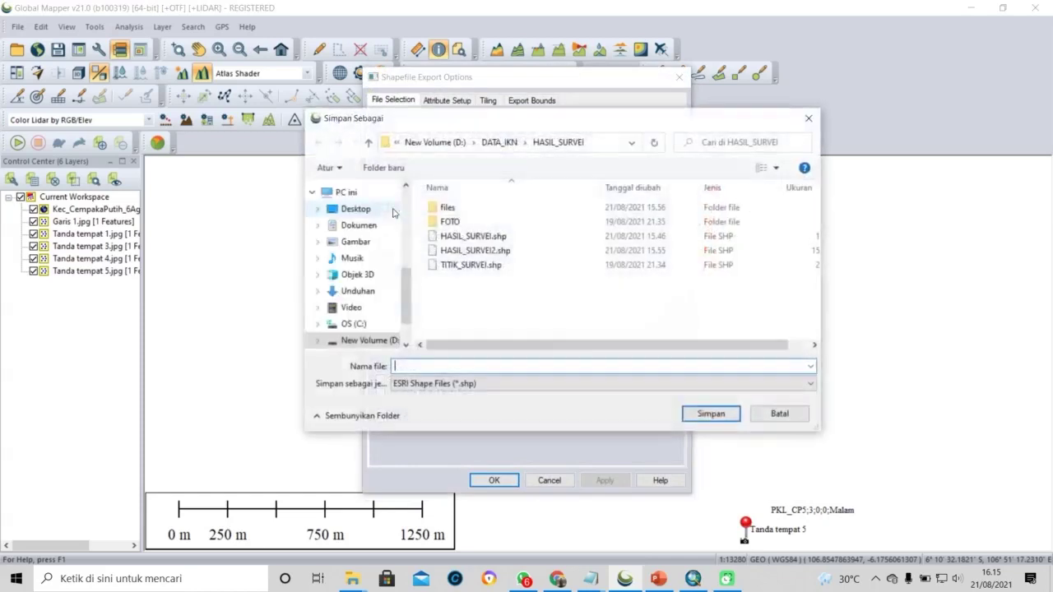
pyautogui.scroll(-1, 371, 339)
pyautogui.click(370, 335)
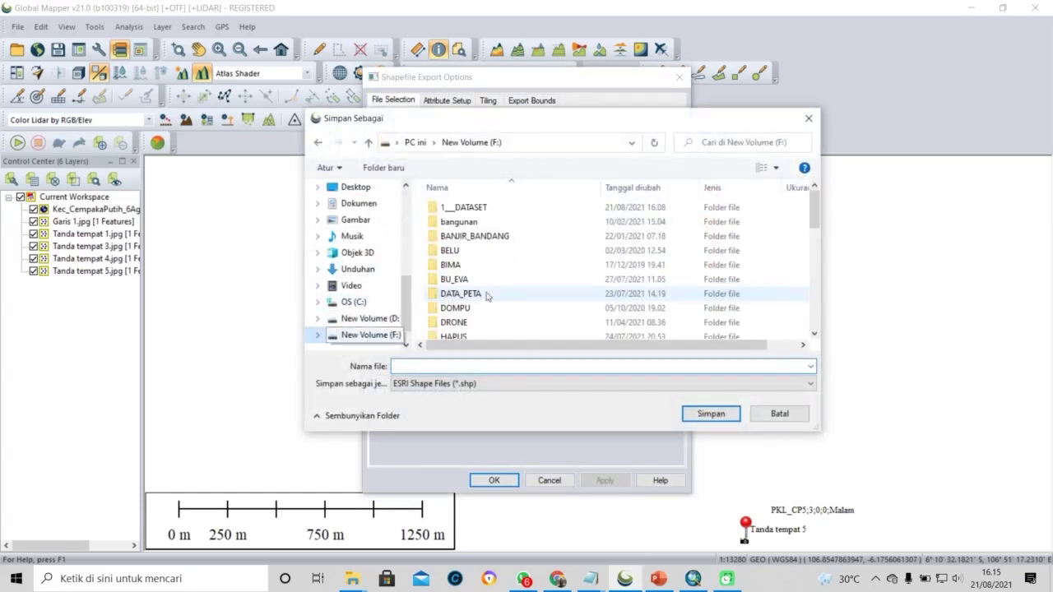
pyautogui.doubleClick(461, 207)
pyautogui.click(463, 364)
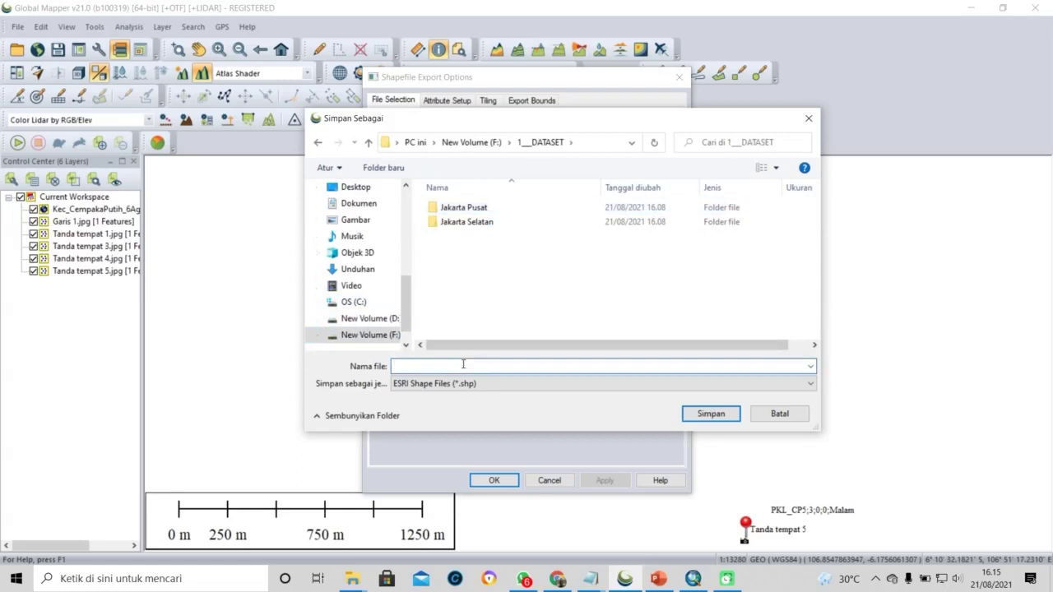
pyautogui.write('HASIL_SURVEI1')
pyautogui.press('Return')
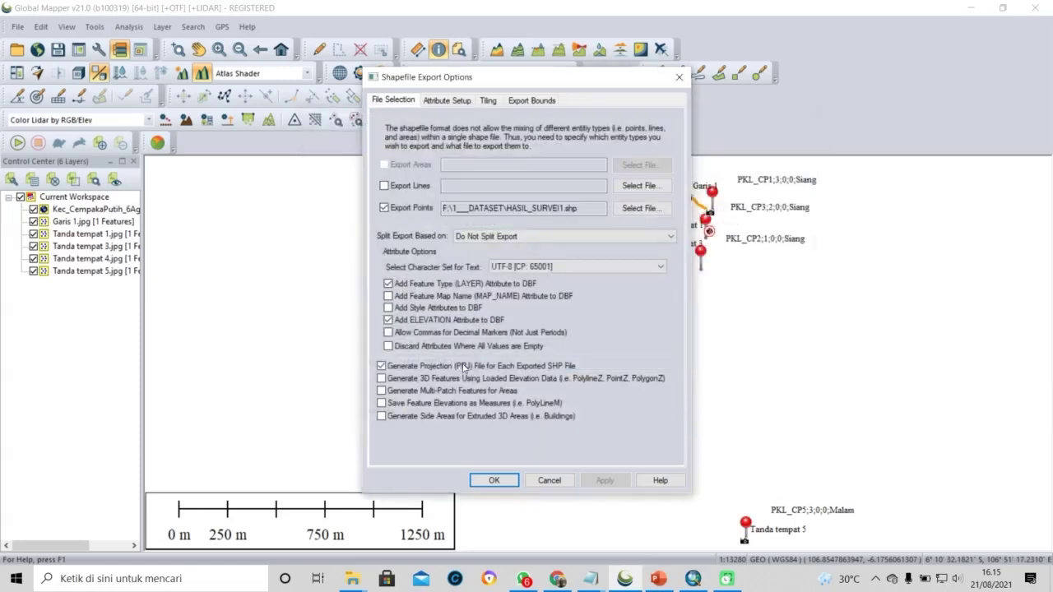
pyautogui.click(491, 479)
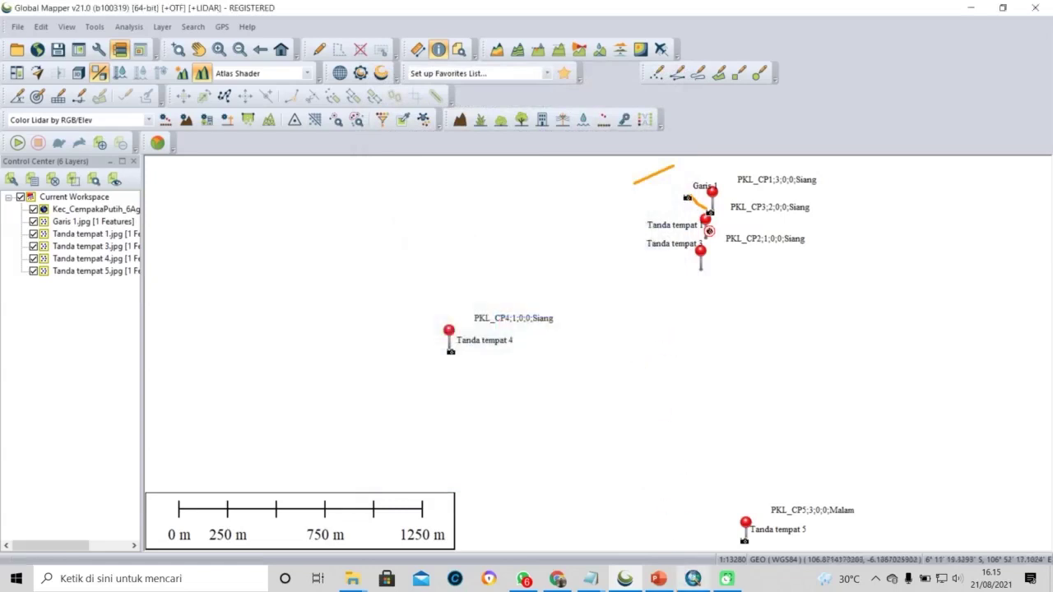
# Switch to File Explorer, open the 1___DATASET folder on drive F and select the exported HASIL_SURVEI1.shp
pyautogui.moveTo(676, 574)
pyautogui.moveTo(346, 580)
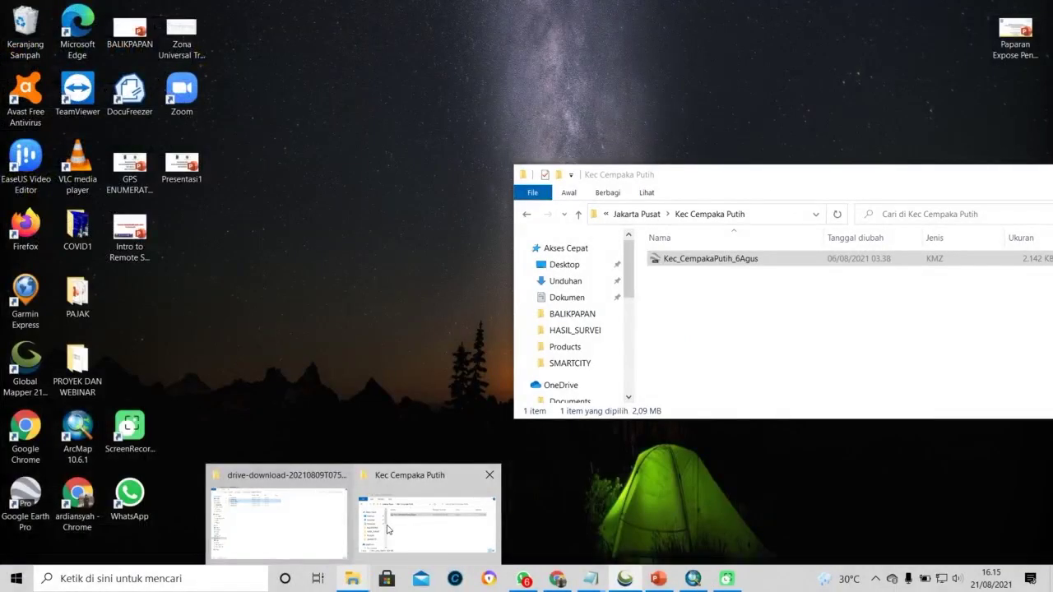
pyautogui.click(389, 529)
pyautogui.doubleClick(724, 181)
pyautogui.click(242, 47)
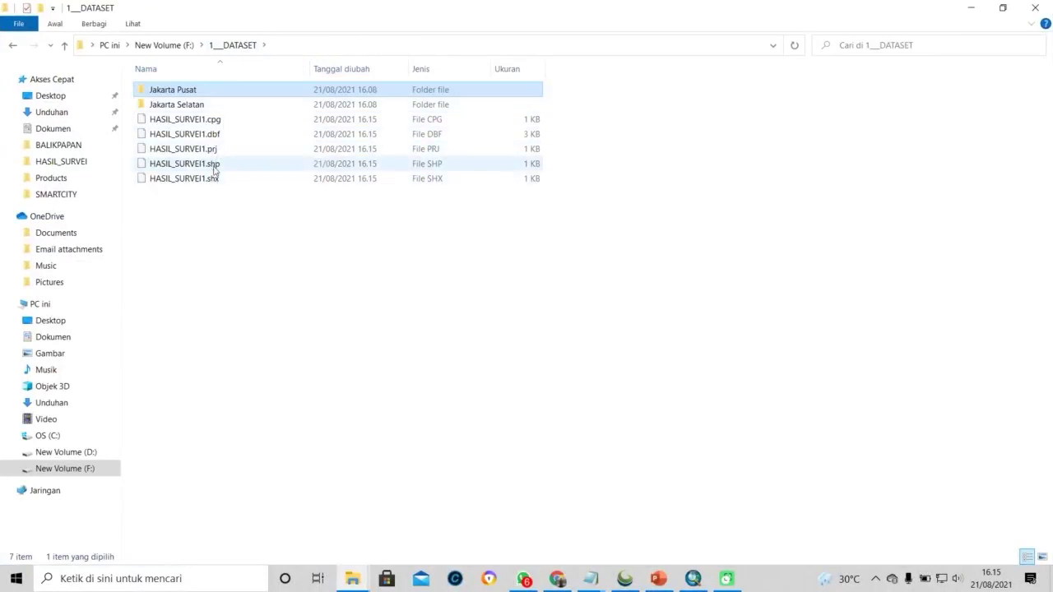
pyautogui.click(222, 164)
# Add HASIL_SURVEI1.shp from File Explorer to the untitled ArcMap document and maximize the ArcMap window
pyautogui.click(693, 580)
pyautogui.doubleClick(434, 7)
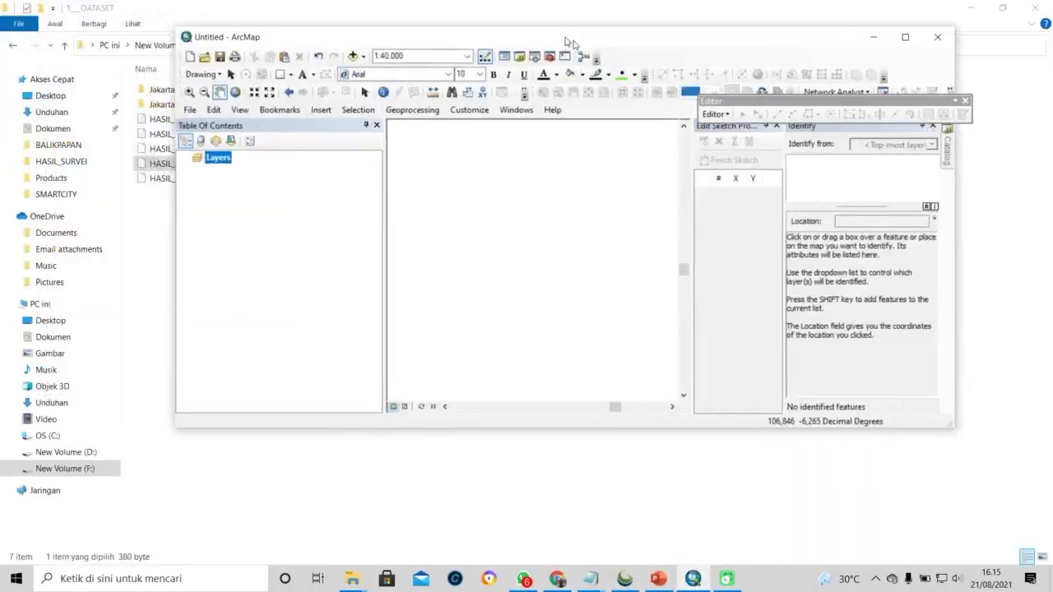
pyautogui.moveTo(184, 163); pyautogui.dragTo(451, 247)
pyautogui.doubleClick(618, 87)
pyautogui.moveTo(611, 161); pyautogui.dragTo(359, 162)
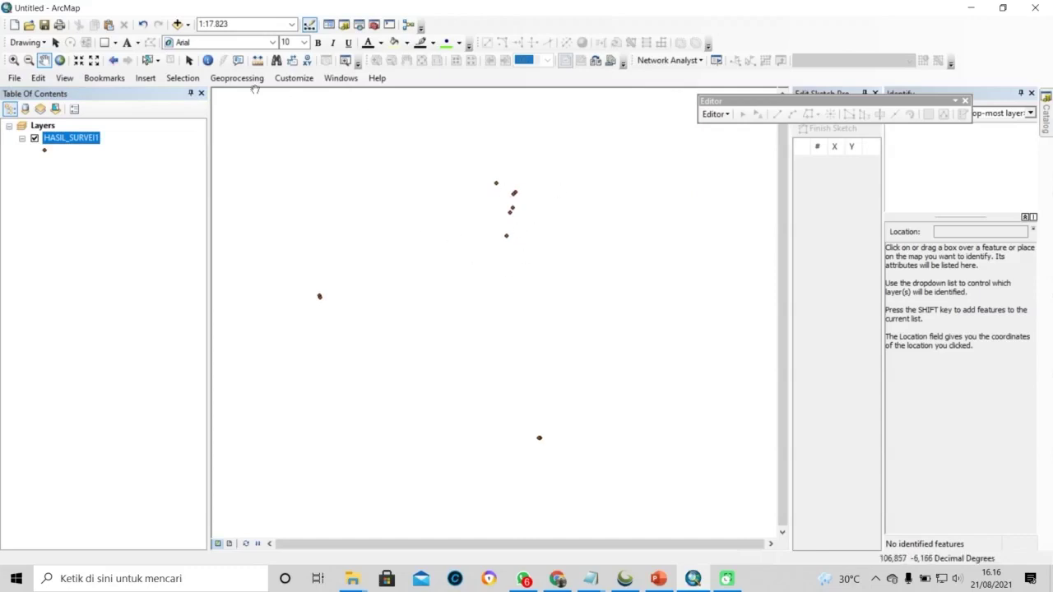
# Identify the PKL_CP4 survey point on the map and highlight its IMAGE_LINK attribute
pyautogui.click(208, 60)
pyautogui.click(321, 298)
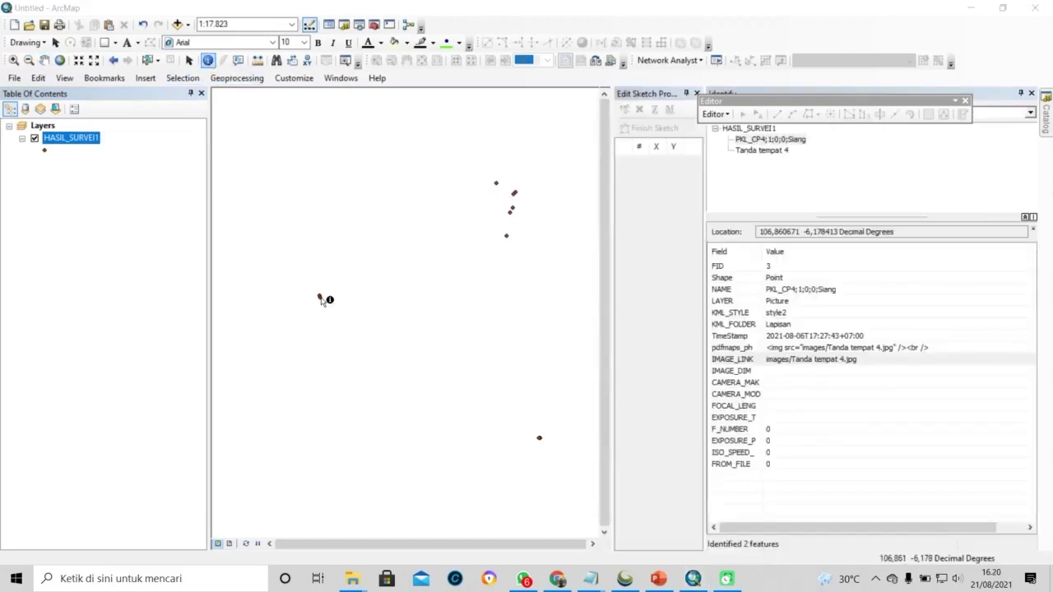
pyautogui.click(319, 298)
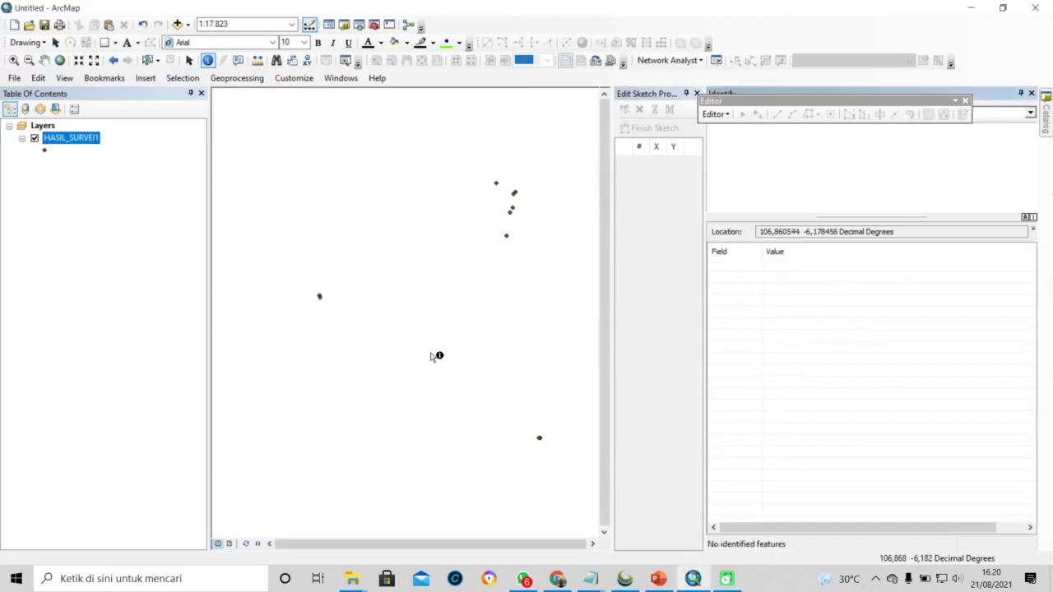
pyautogui.click(321, 298)
pyautogui.click(736, 362)
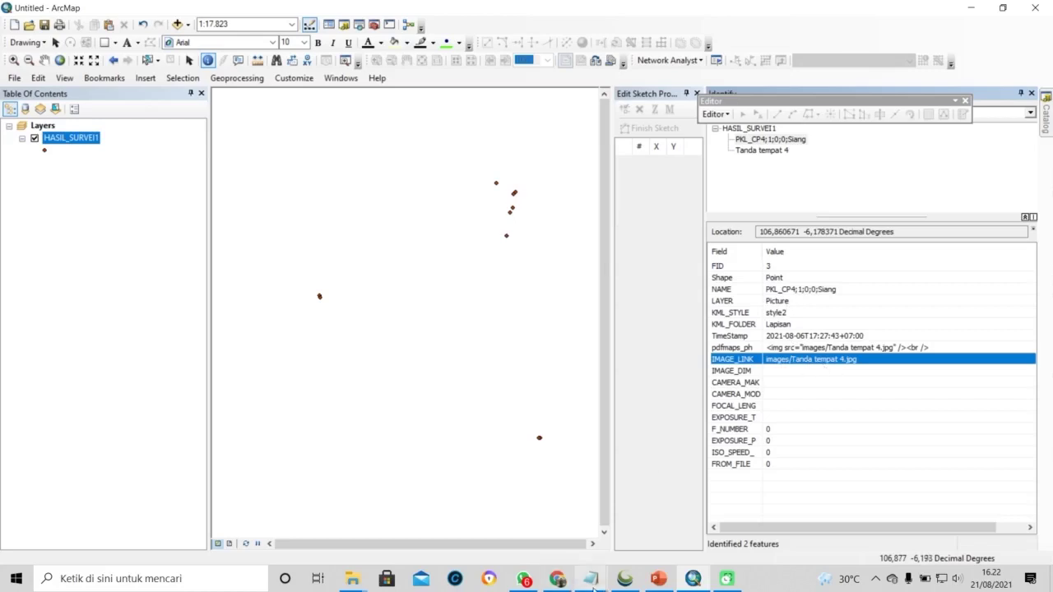
# Switch to Notepad and select the noted path of Global Mapper's temporary folder
pyautogui.moveTo(593, 584)
pyautogui.click(538, 527)
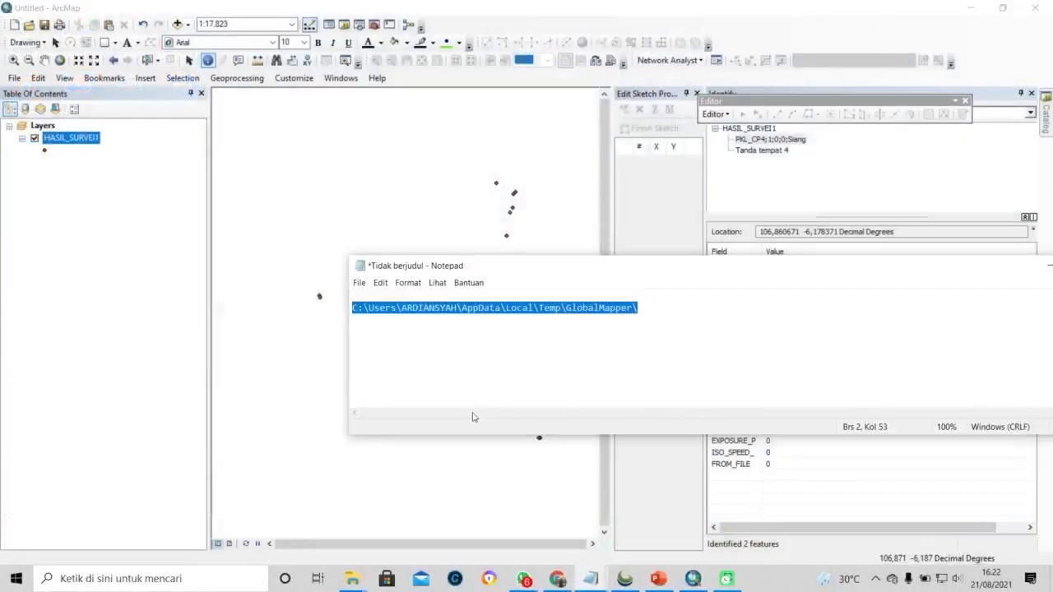
pyautogui.click(368, 317)
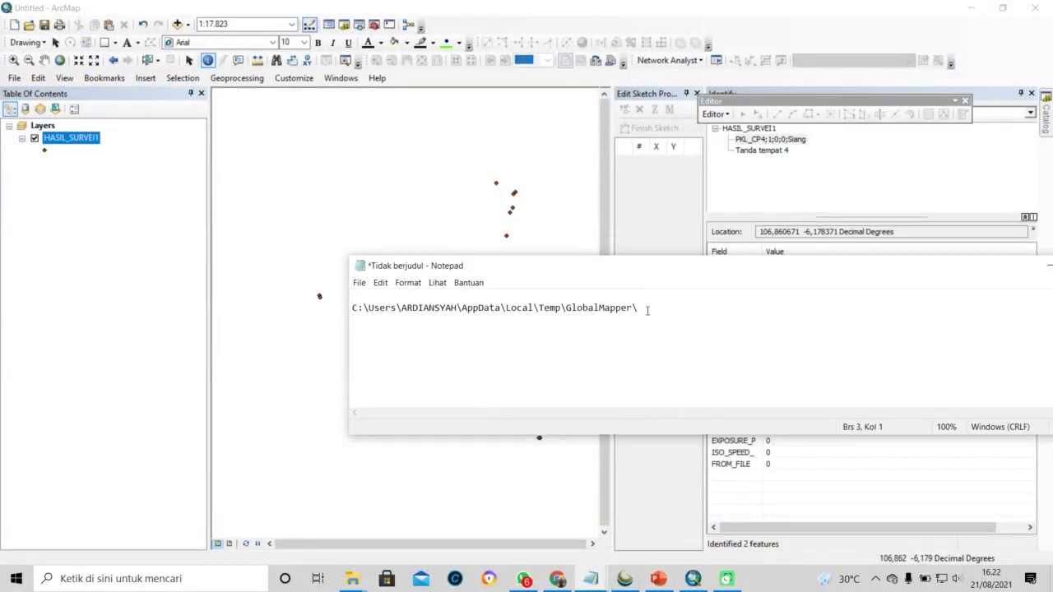
pyautogui.moveTo(647, 309); pyautogui.dragTo(320, 294)
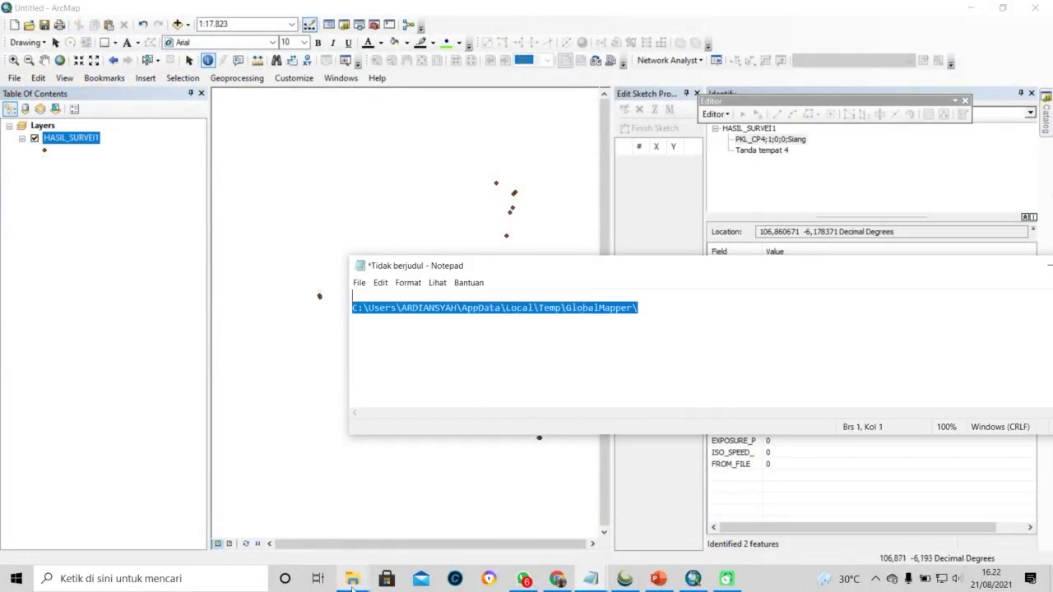
# Switch to File Explorer and examine the extracted survey photos in the images folder inside TAR2494.tmp
pyautogui.moveTo(352, 580)
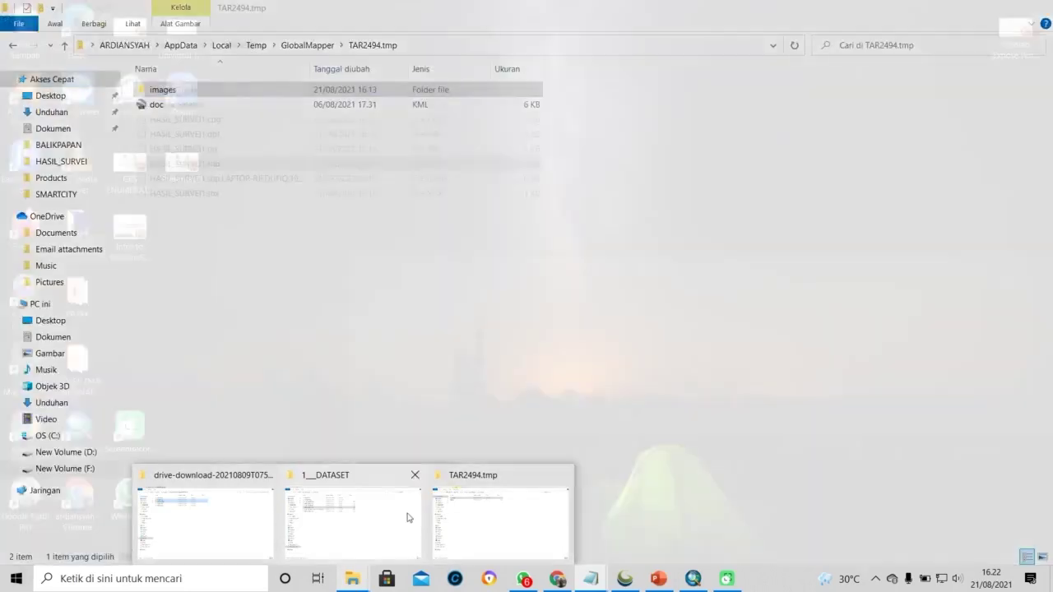
pyautogui.click(481, 499)
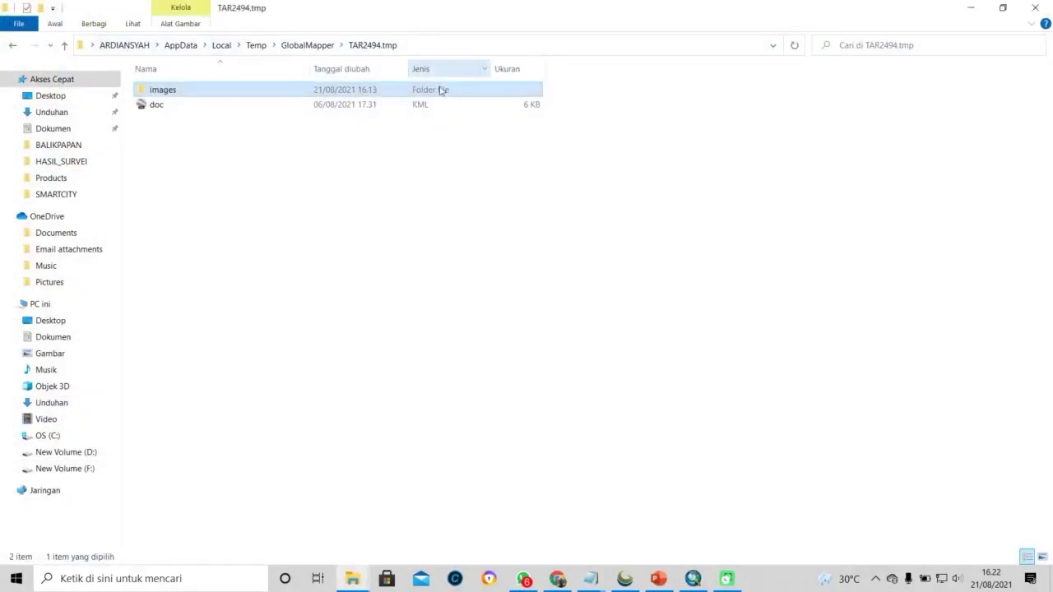
pyautogui.doubleClick(312, 93)
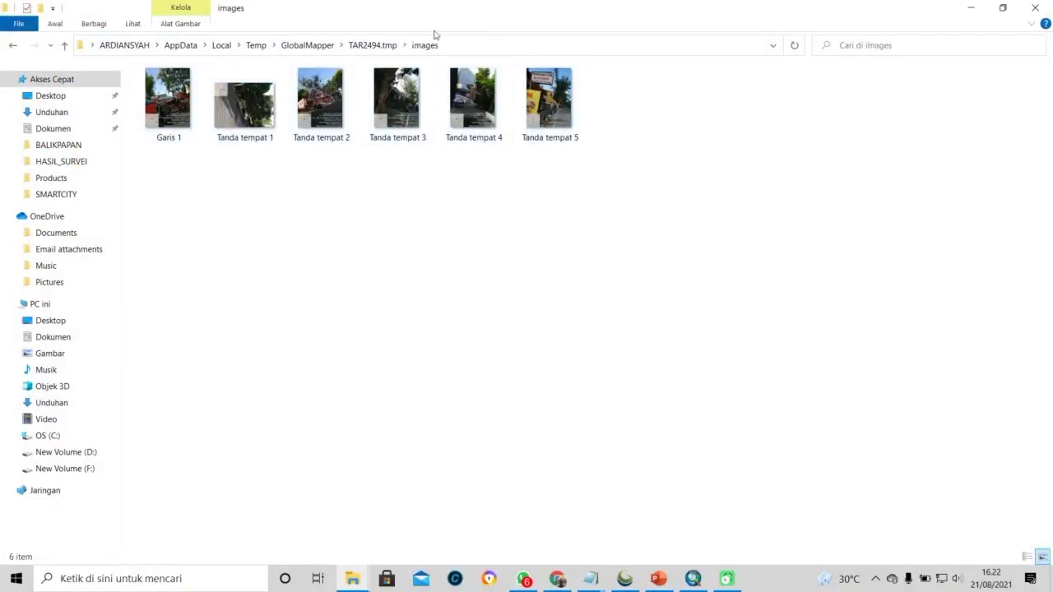
pyautogui.click(367, 47)
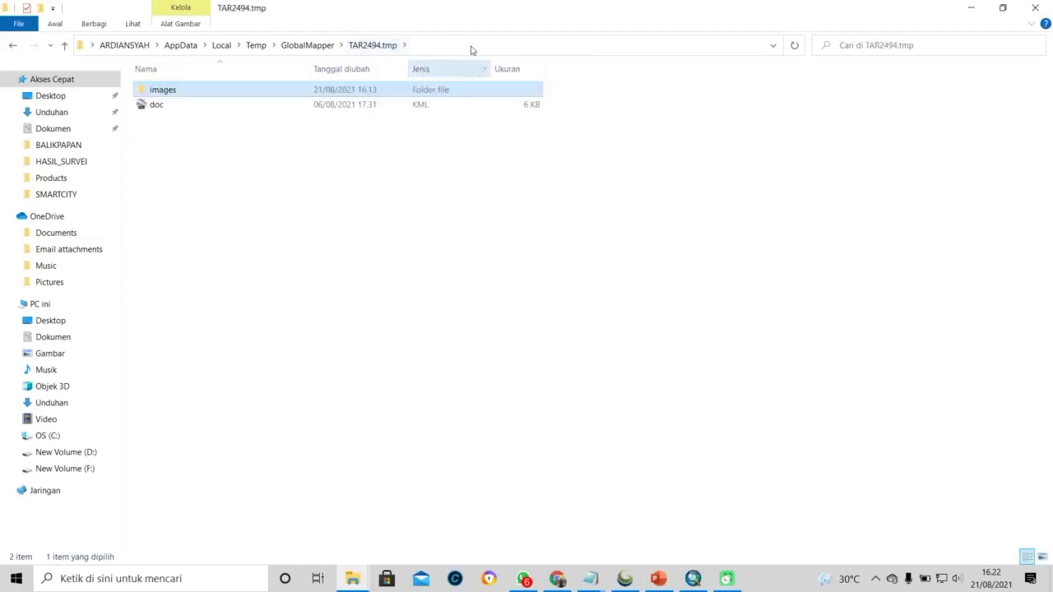
pyautogui.doubleClick(165, 89)
pyautogui.moveTo(592, 218); pyautogui.dragTo(156, 87)
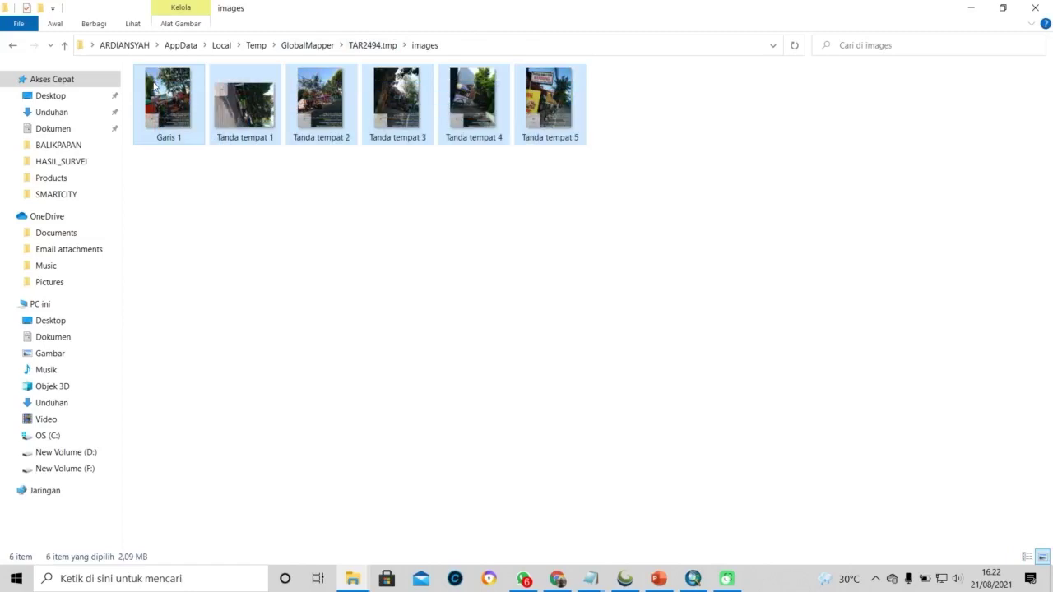
pyautogui.click(368, 45)
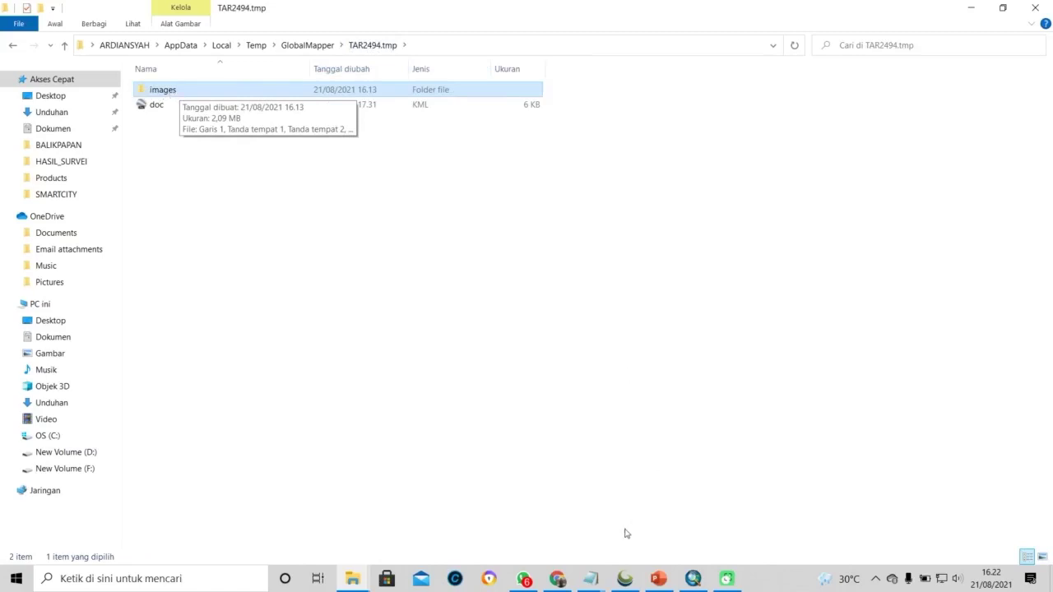
# Copy the images folder from TAR2494.tmp into the 1___DATASET folder on drive F and check the photos in the copy
pyautogui.click(626, 578)
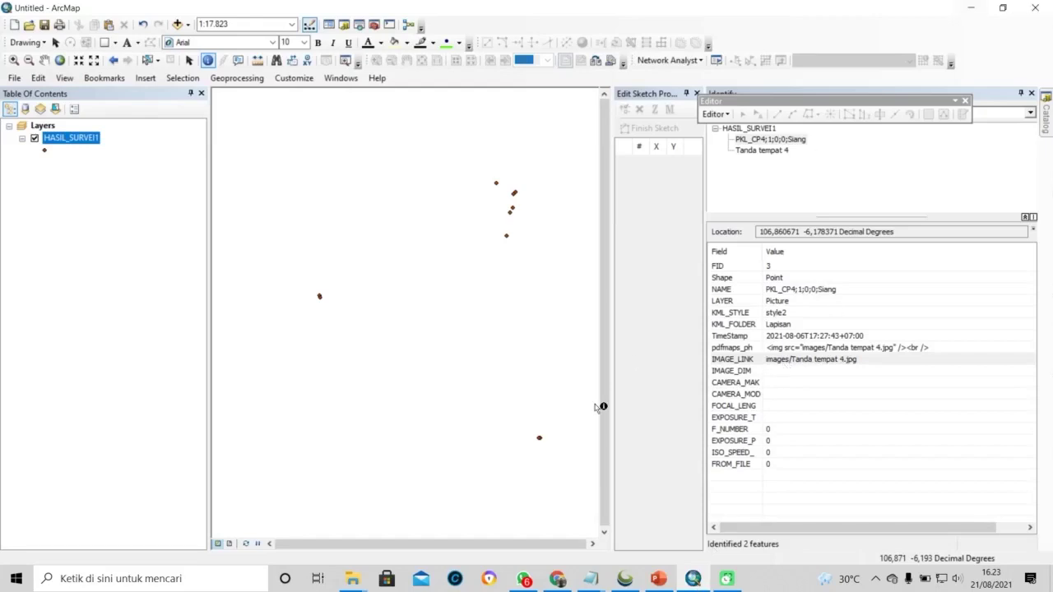
pyautogui.moveTo(356, 579)
pyautogui.click(447, 518)
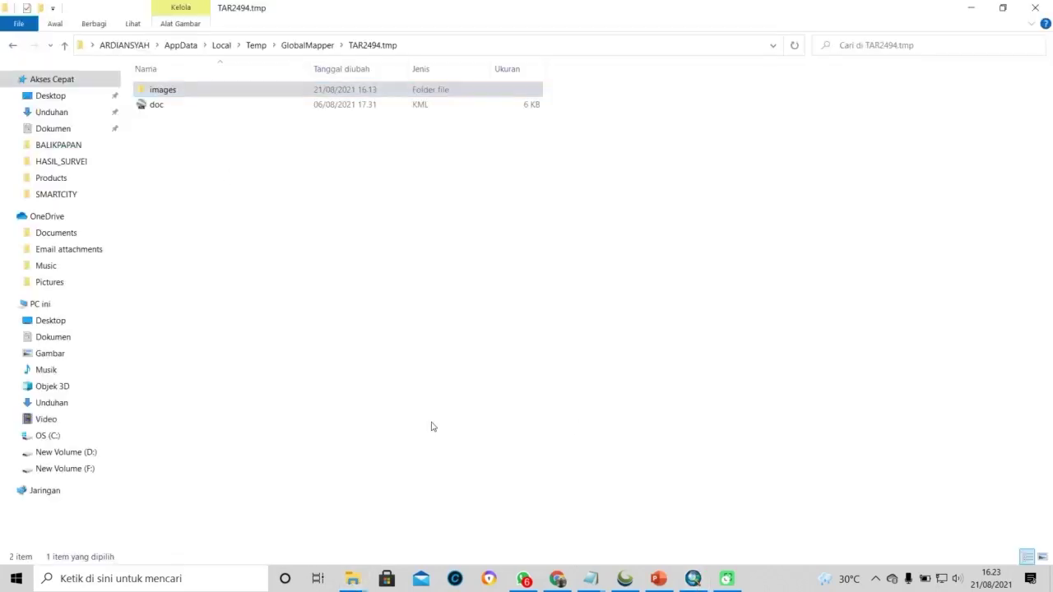
pyautogui.rightClick(181, 96)
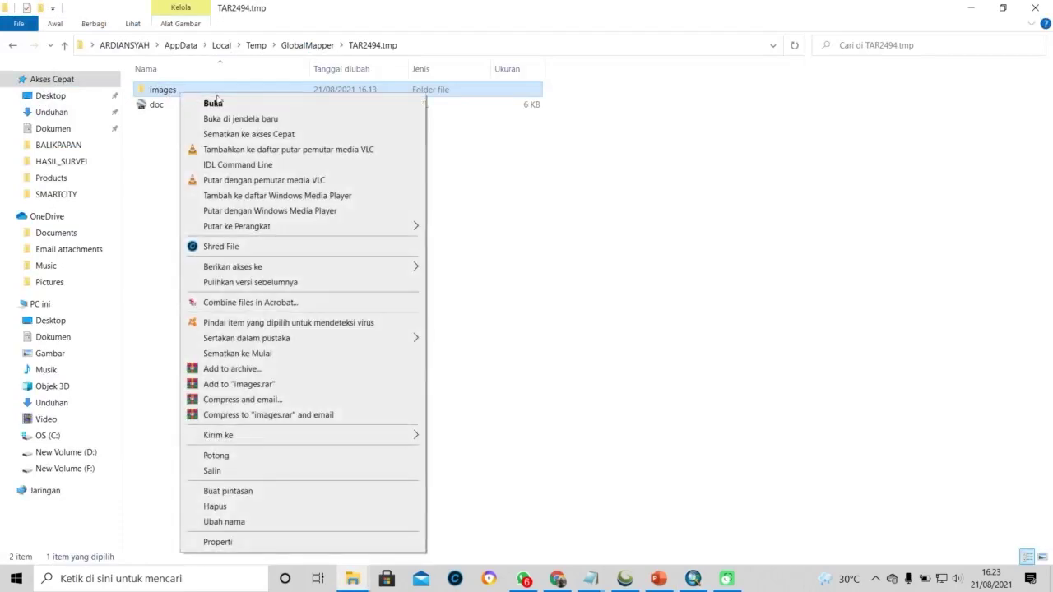
pyautogui.click(234, 470)
pyautogui.click(82, 469)
pyautogui.doubleClick(158, 91)
pyautogui.rightClick(220, 293)
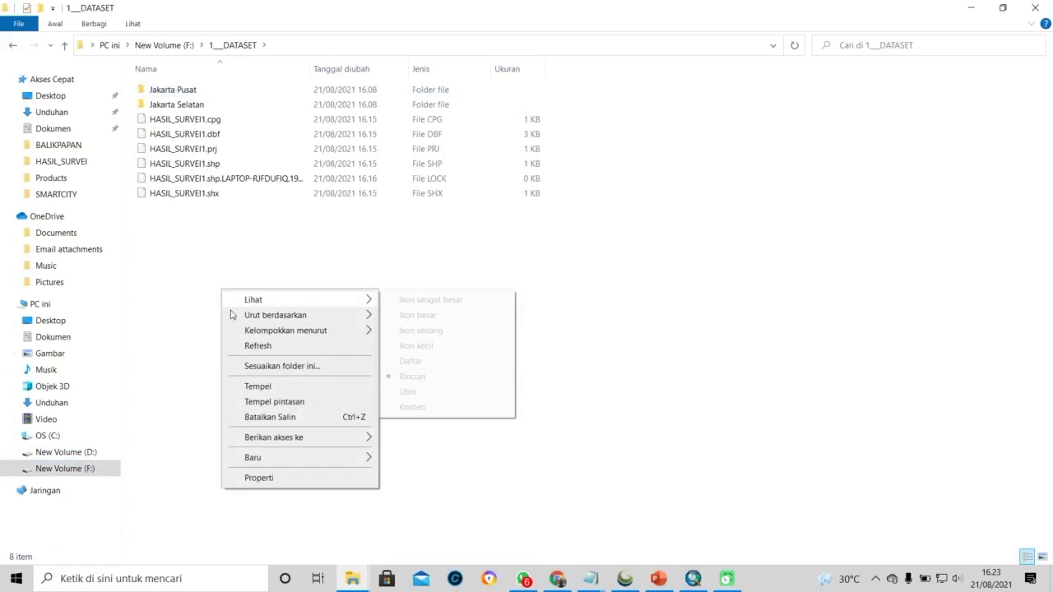
pyautogui.click(251, 385)
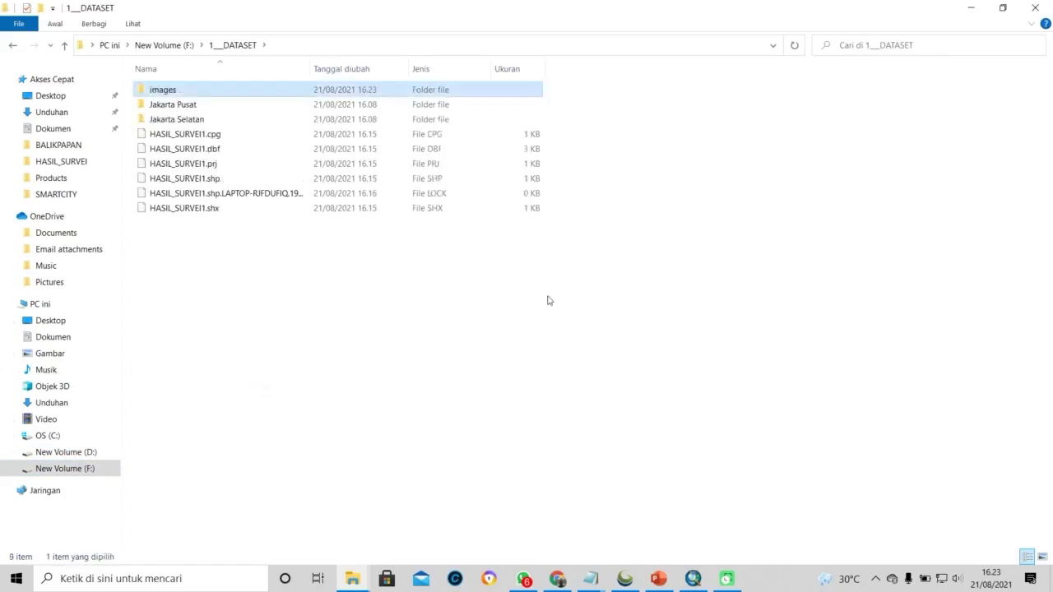
pyautogui.doubleClick(201, 95)
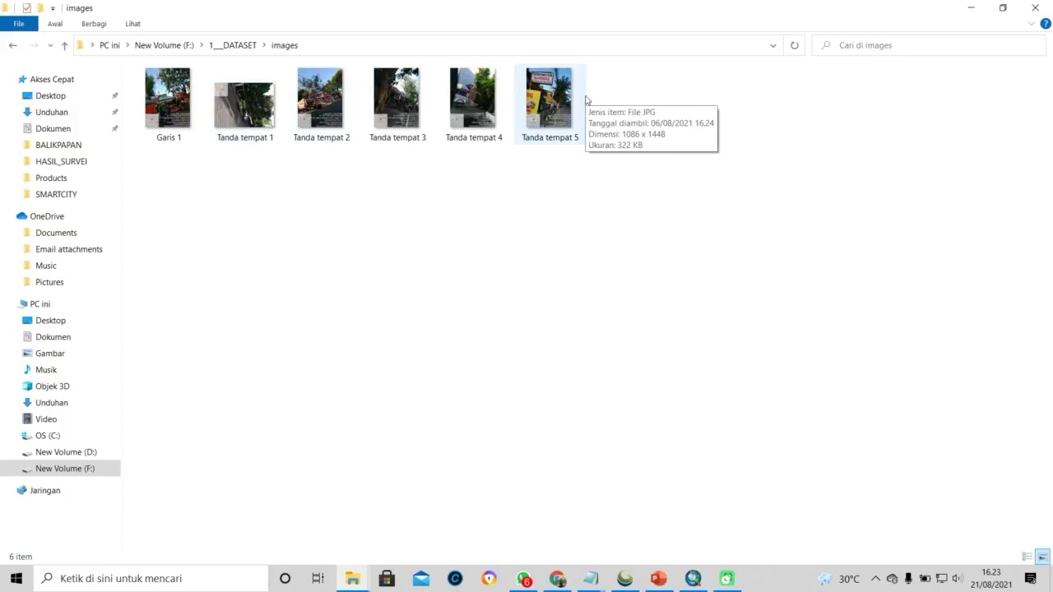
pyautogui.click(970, 7)
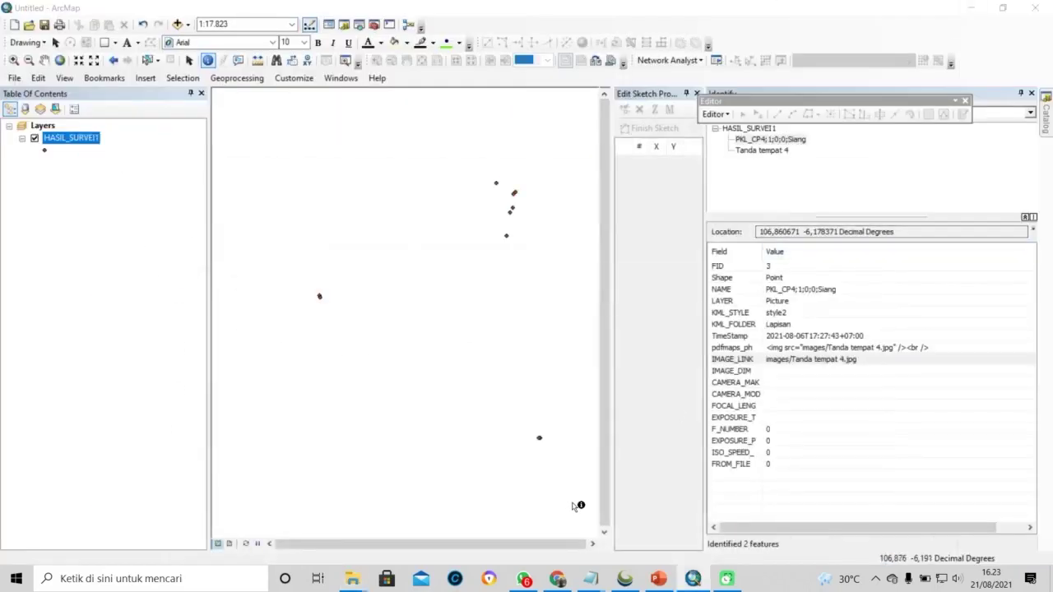
# Switch to Global Mapper and close all loaded layers, from the Kec_CempakaPutih KMZ through Tanda tempat 5.jpg
pyautogui.click(623, 580)
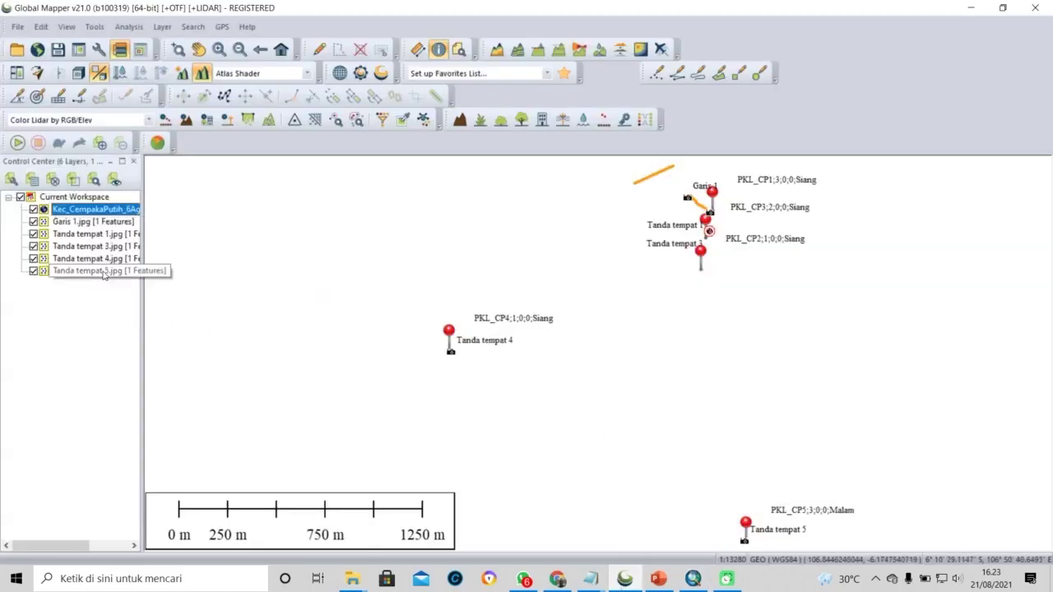
pyautogui.keyDown('shift'); pyautogui.click(101, 271); pyautogui.keyUp('shift')
pyautogui.rightClick(100, 271)
pyautogui.click(152, 54)
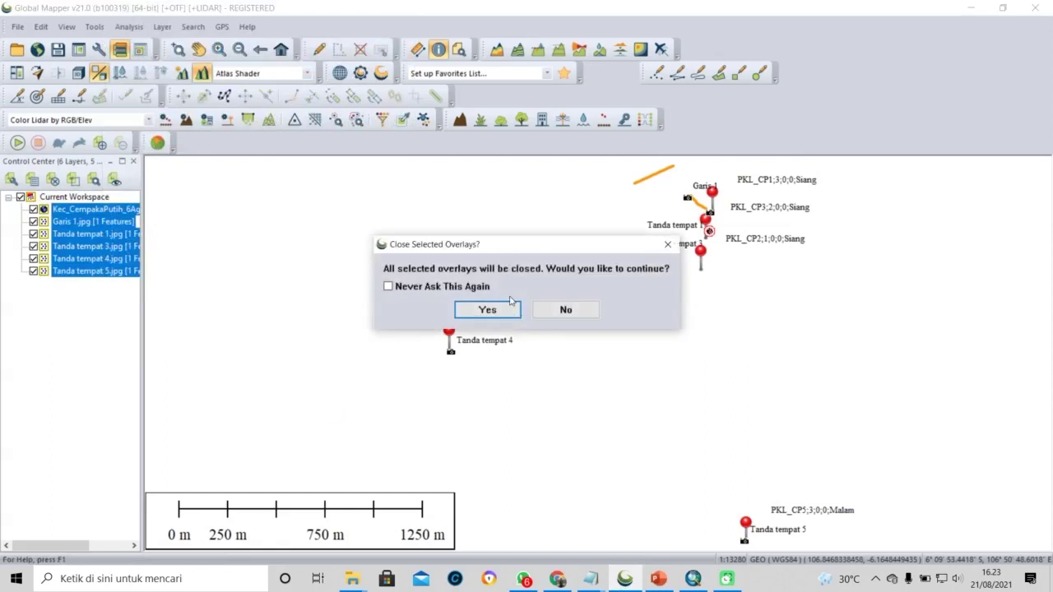
pyautogui.click(489, 307)
# Open the Jakarta Selatan folder of the downloaded survey data in a smaller File Explorer window over Global Mapper
pyautogui.moveTo(356, 582)
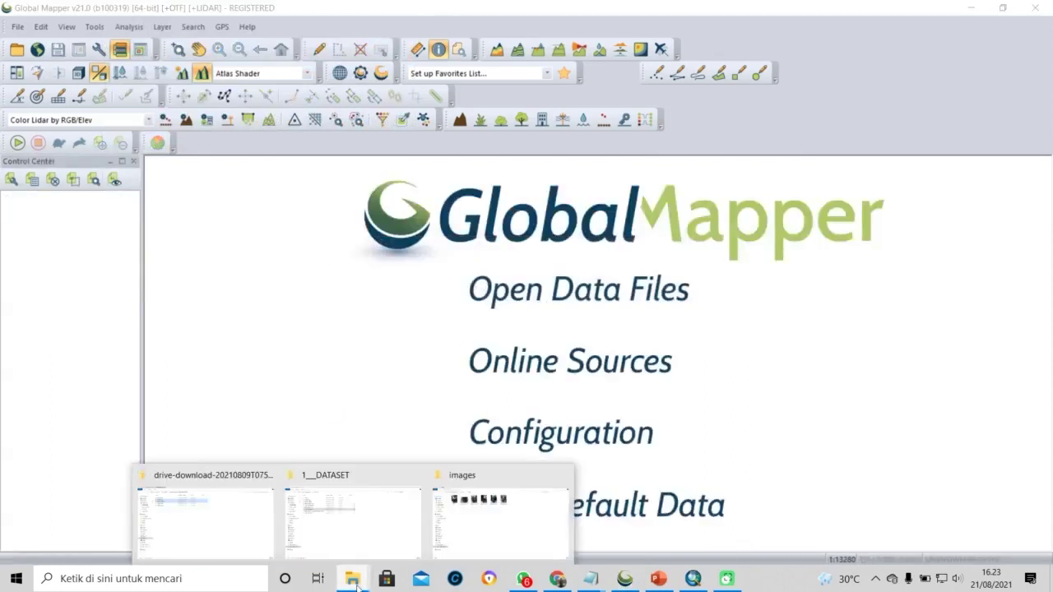
pyautogui.click(223, 532)
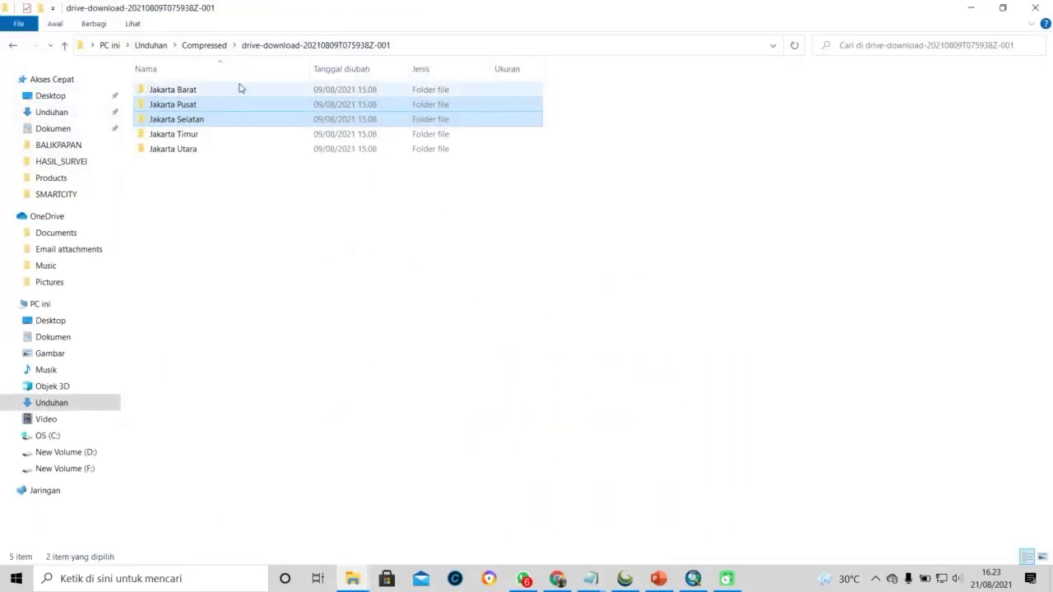
pyautogui.doubleClick(230, 120)
pyautogui.moveTo(266, 16); pyautogui.dragTo(866, 256)
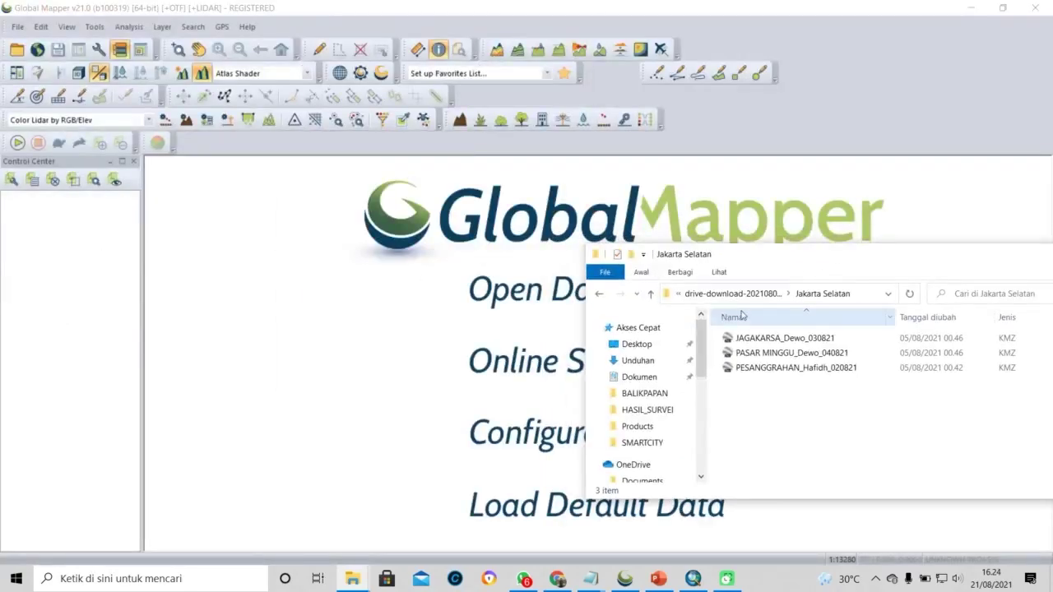
# Try to load the JAGAKARSA KMZ from the Jakarta Selatan folder into Global Mapper
pyautogui.click(802, 339)
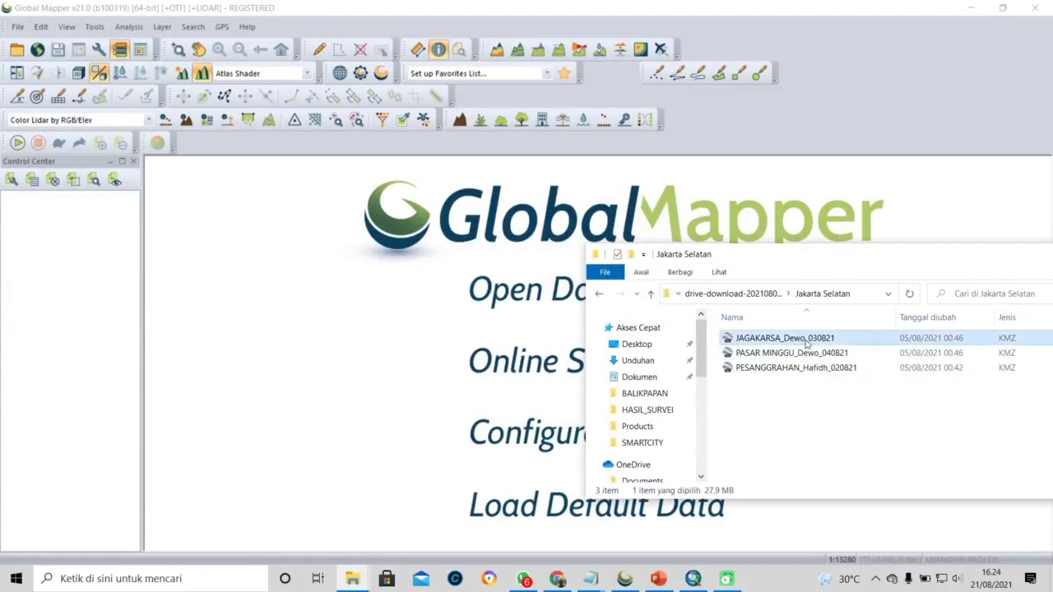
pyautogui.moveTo(816, 344); pyautogui.dragTo(412, 294)
pyautogui.moveTo(721, 244); pyautogui.dragTo(498, 232)
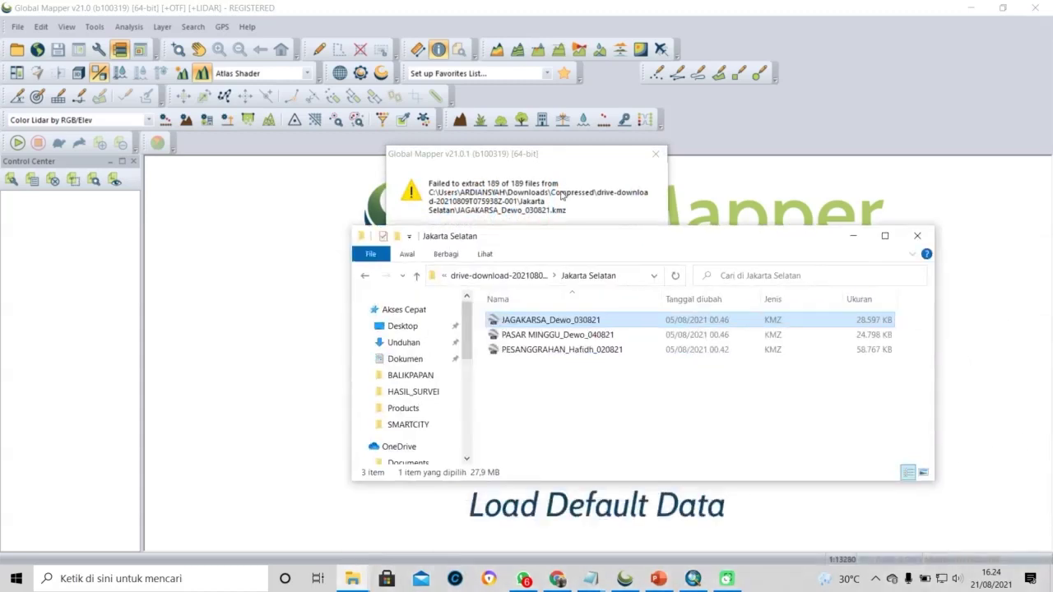
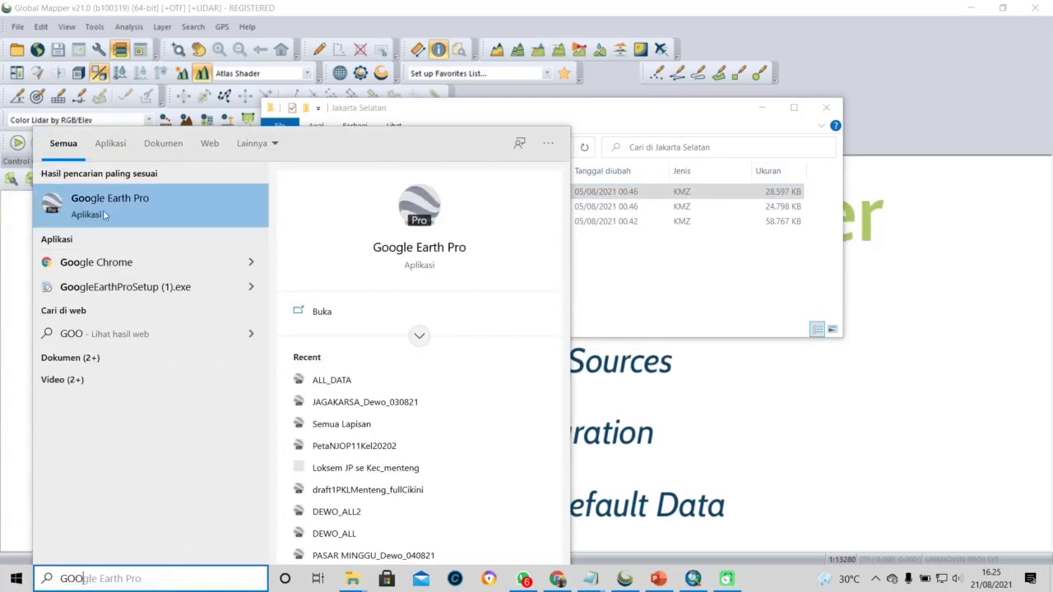
# Open the JAGAKARSA KMZ in Google Earth Pro and view the photos attached to one survey placemark
pyautogui.click(510, 116)
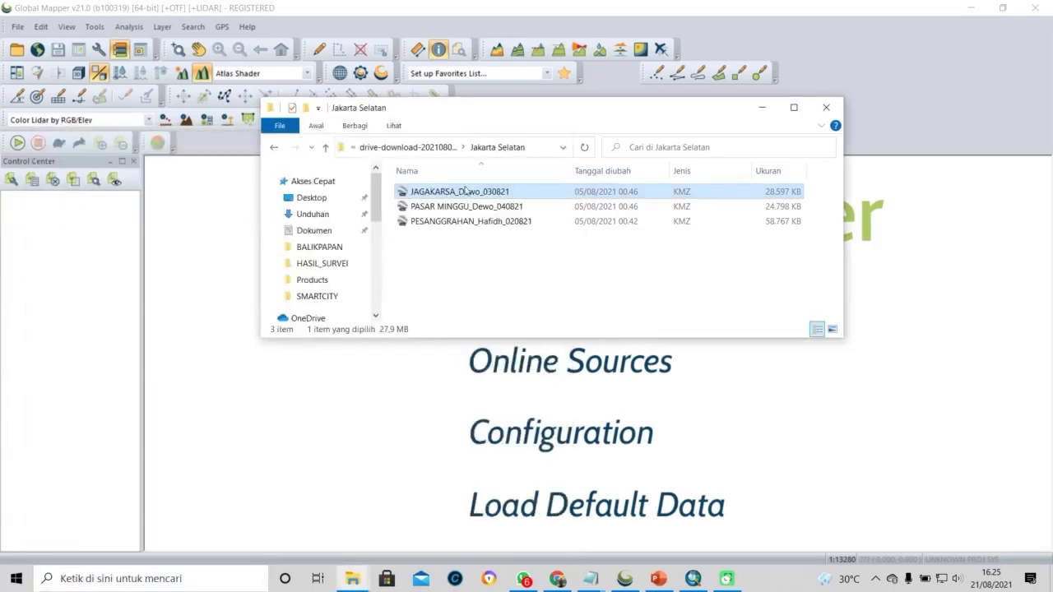
pyautogui.doubleClick(458, 194)
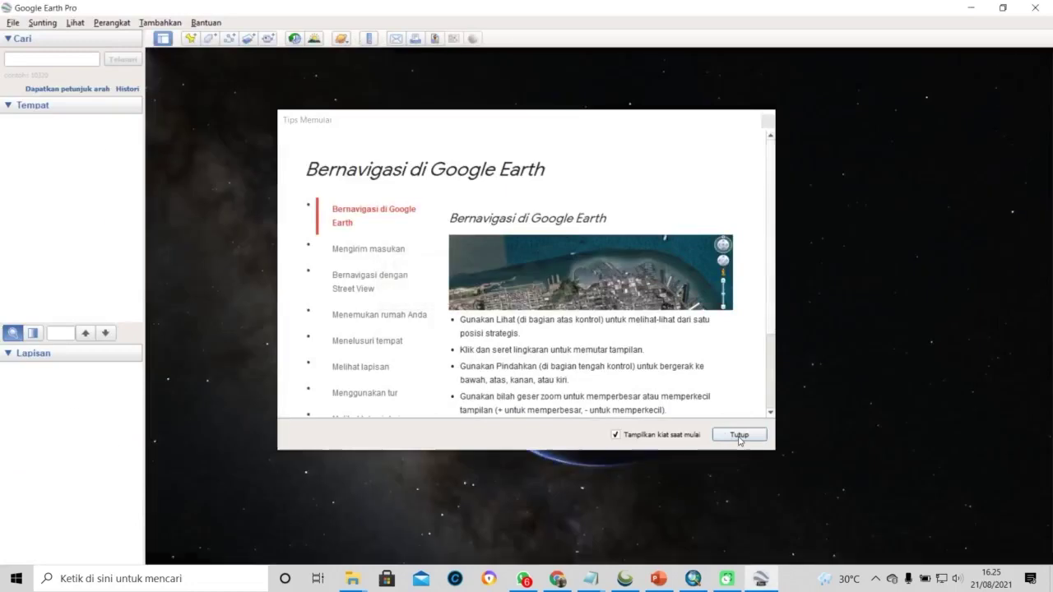
pyautogui.click(738, 436)
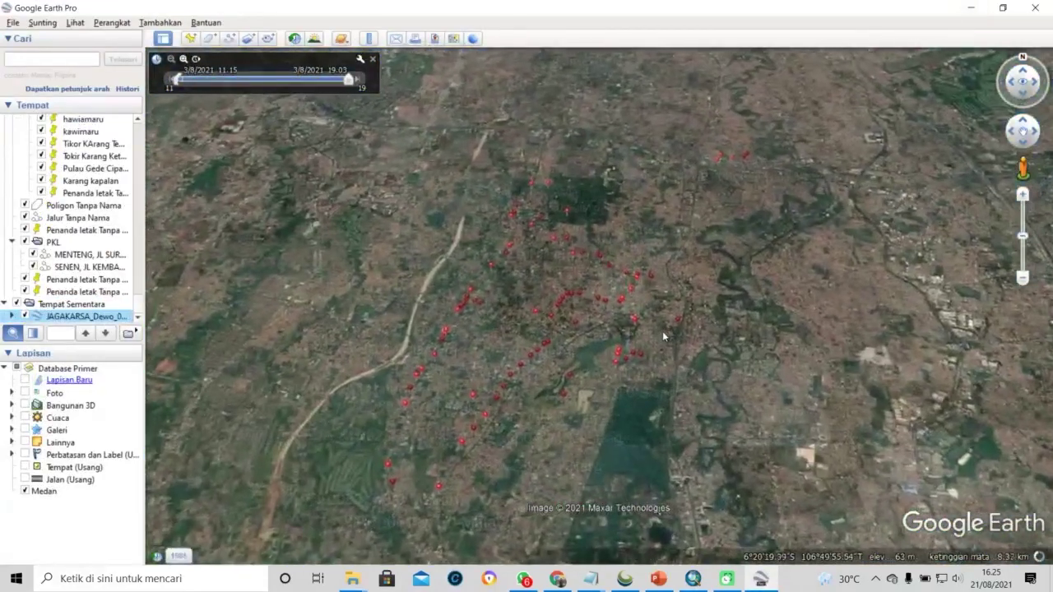
pyautogui.click(652, 288)
pyautogui.scroll(-5, 652, 288)
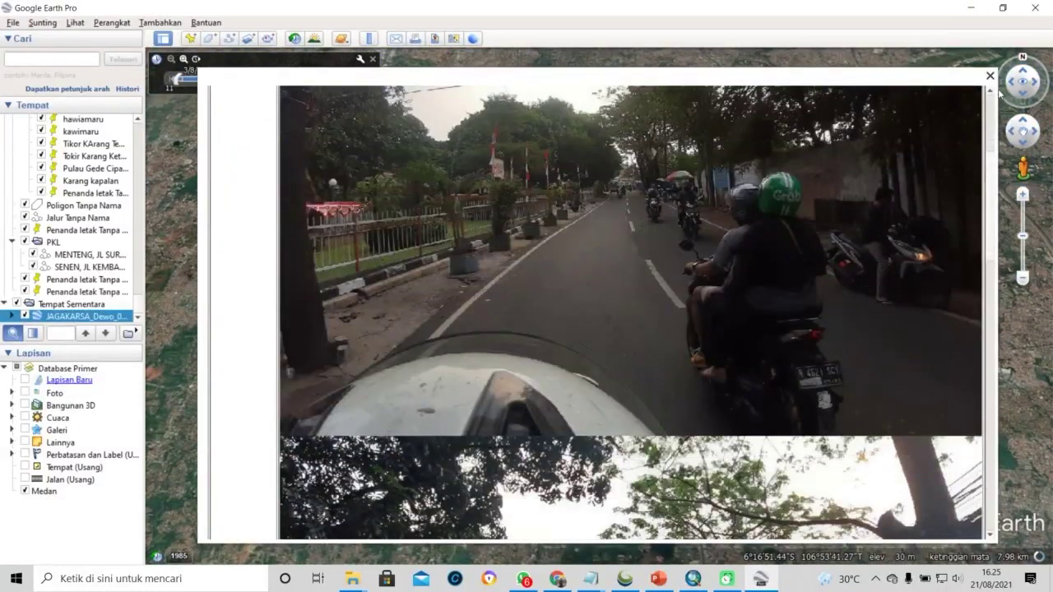
# Close the placemark's photos and add the PASAR MINGGU KMZ from the Jakarta Selatan folder to Google Earth Pro
pyautogui.click(991, 75)
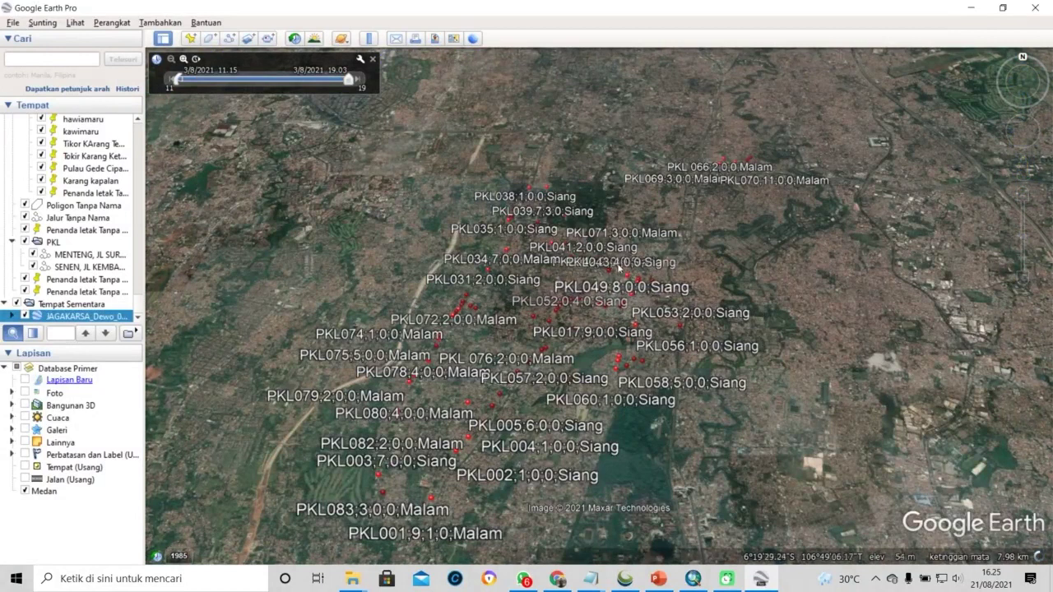
pyautogui.scroll(-2, 722, 244)
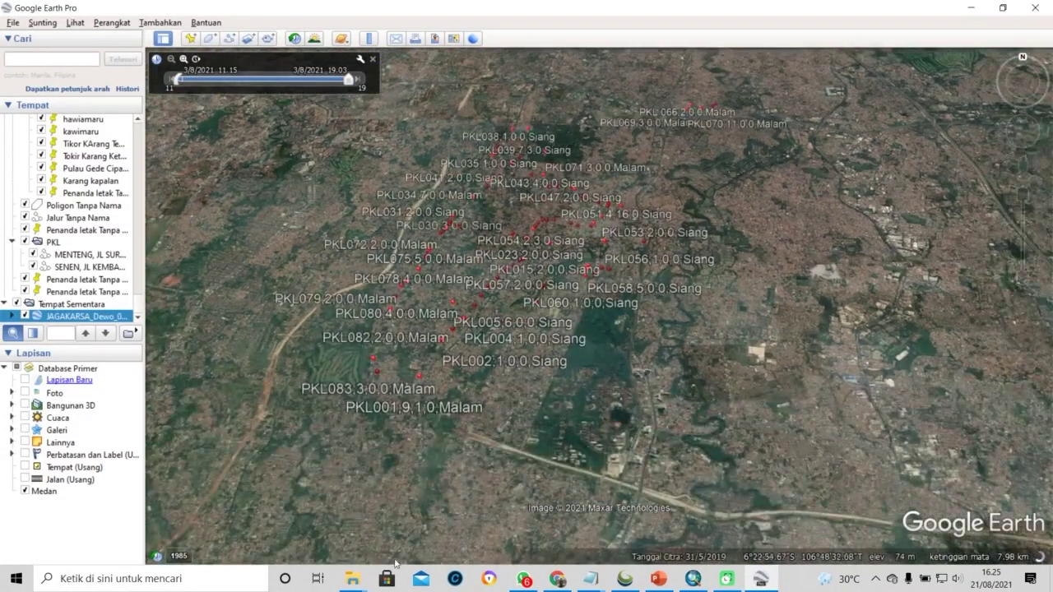
pyautogui.moveTo(352, 578)
pyautogui.click(206, 522)
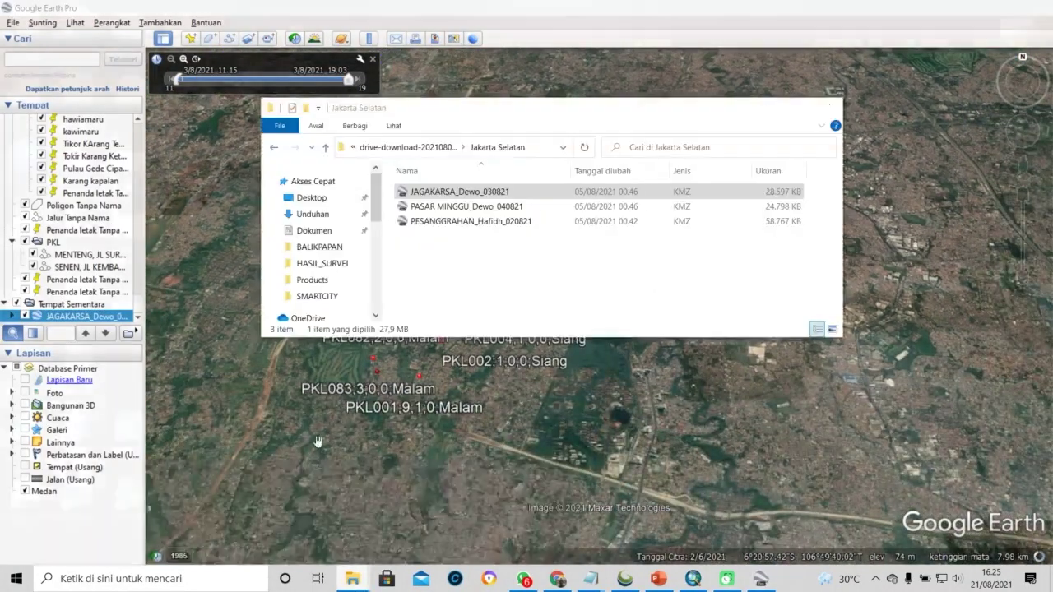
pyautogui.click(777, 206)
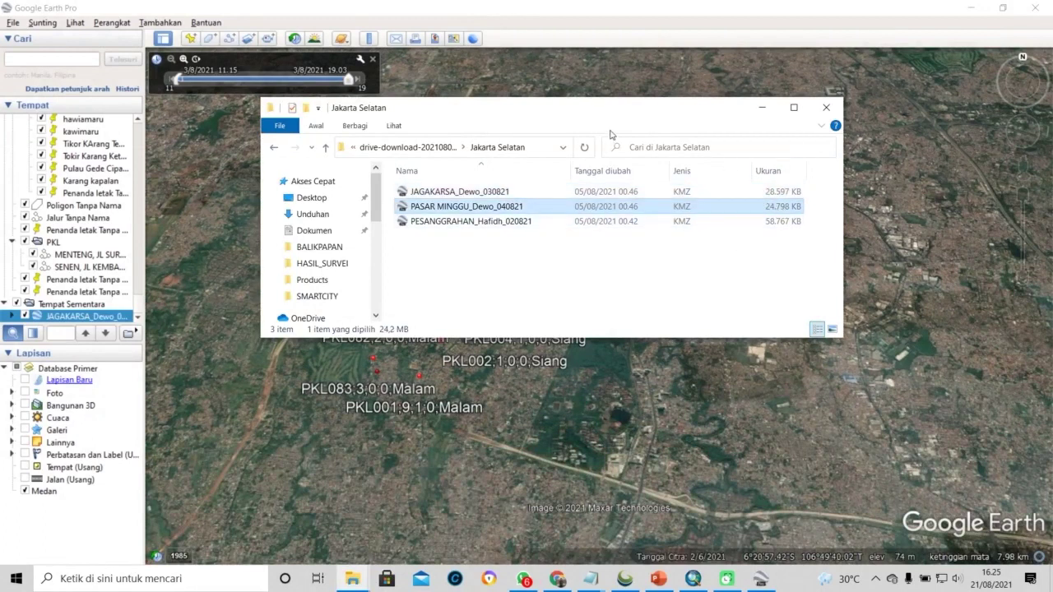
pyautogui.moveTo(603, 120); pyautogui.dragTo(830, 135)
pyautogui.moveTo(670, 224); pyautogui.dragTo(281, 233)
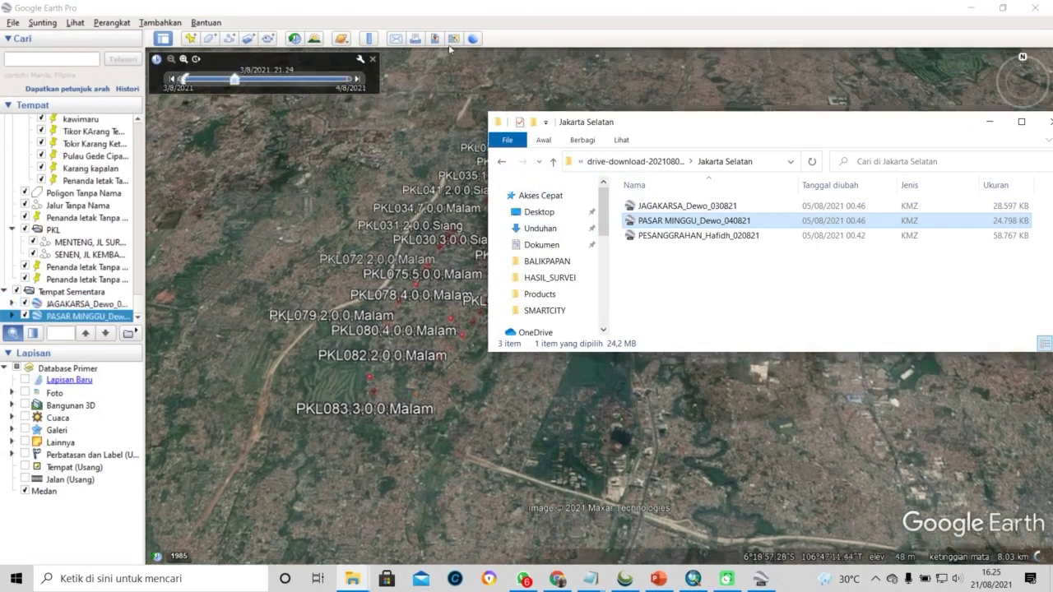
pyautogui.click(522, 14)
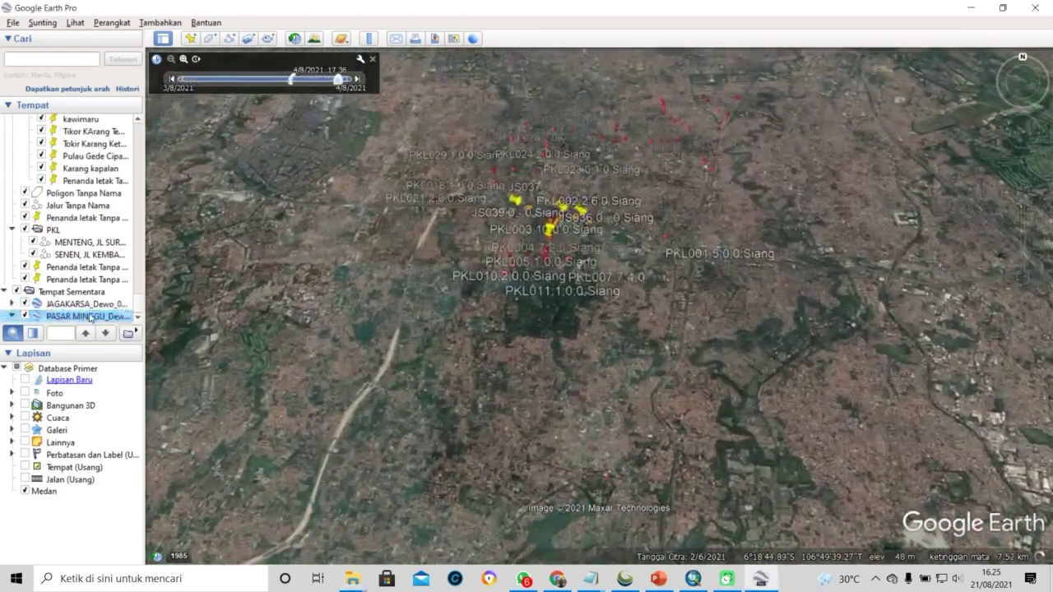
# Examine how the JAGAKARSA and PASAR MINGGU files are organised within Tempat Sementara, leaving their contents collapsed
pyautogui.click(91, 310)
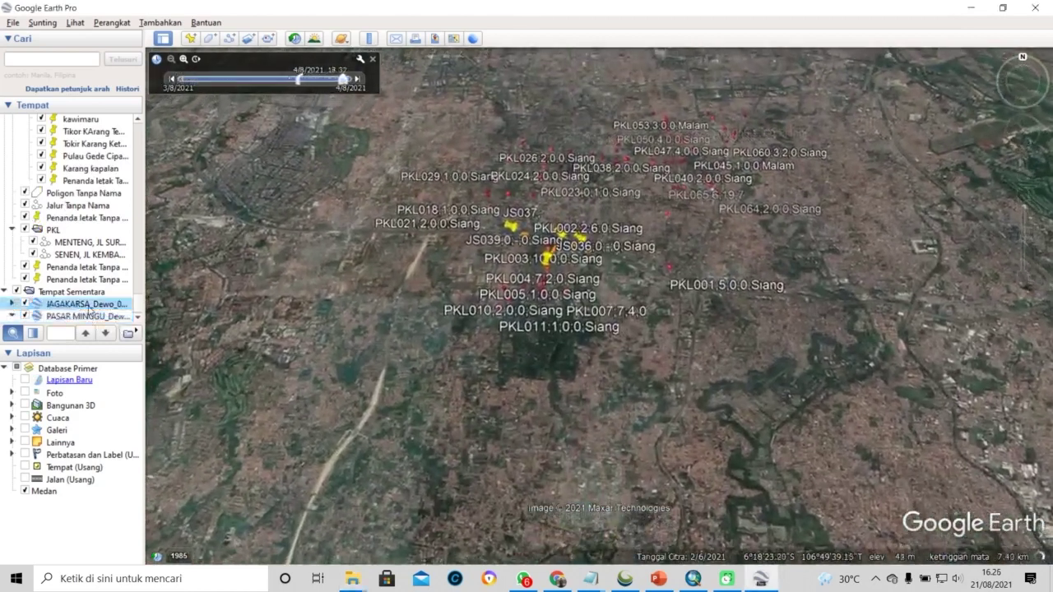
pyautogui.click(11, 303)
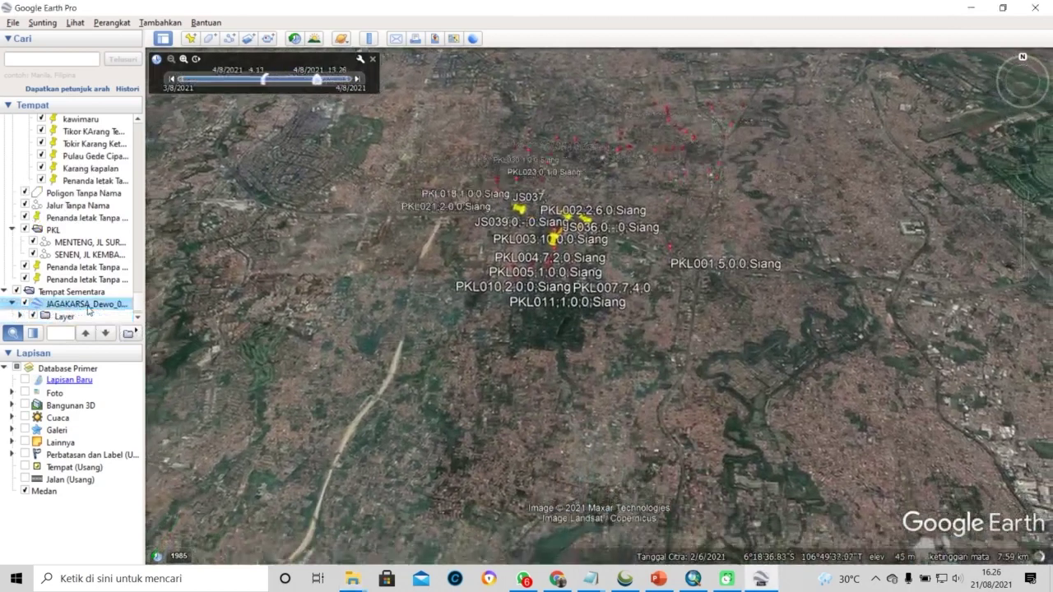
pyautogui.scroll(-1, 83, 315)
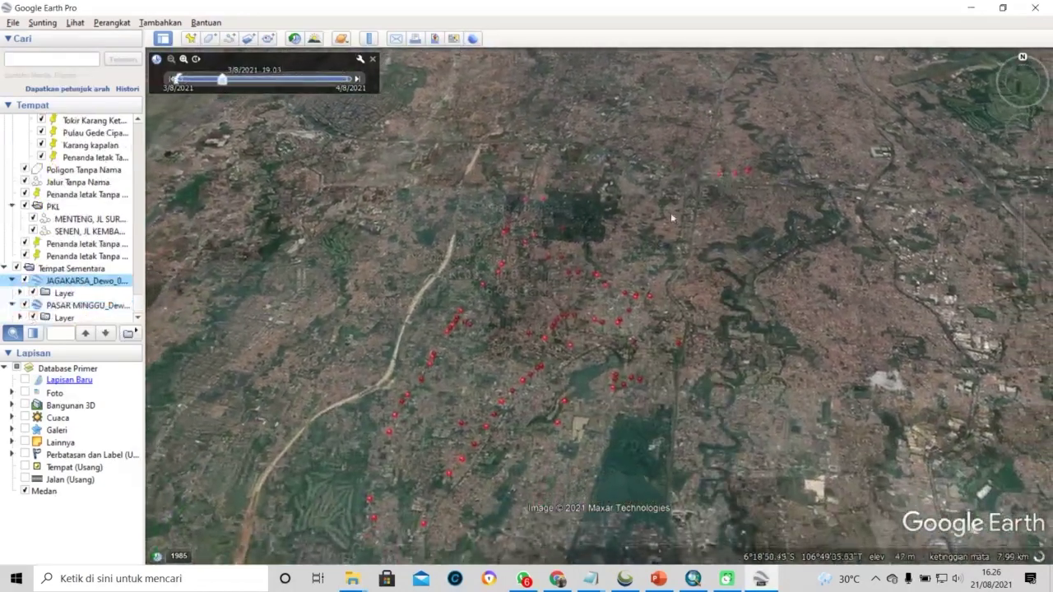
pyautogui.click(12, 281)
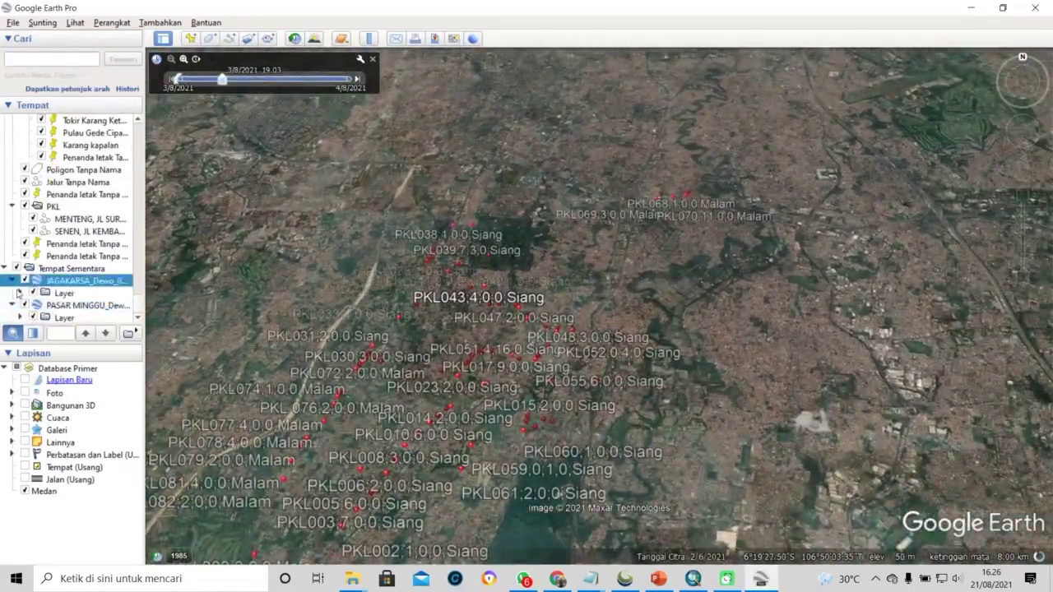
pyautogui.scroll(1, 16, 306)
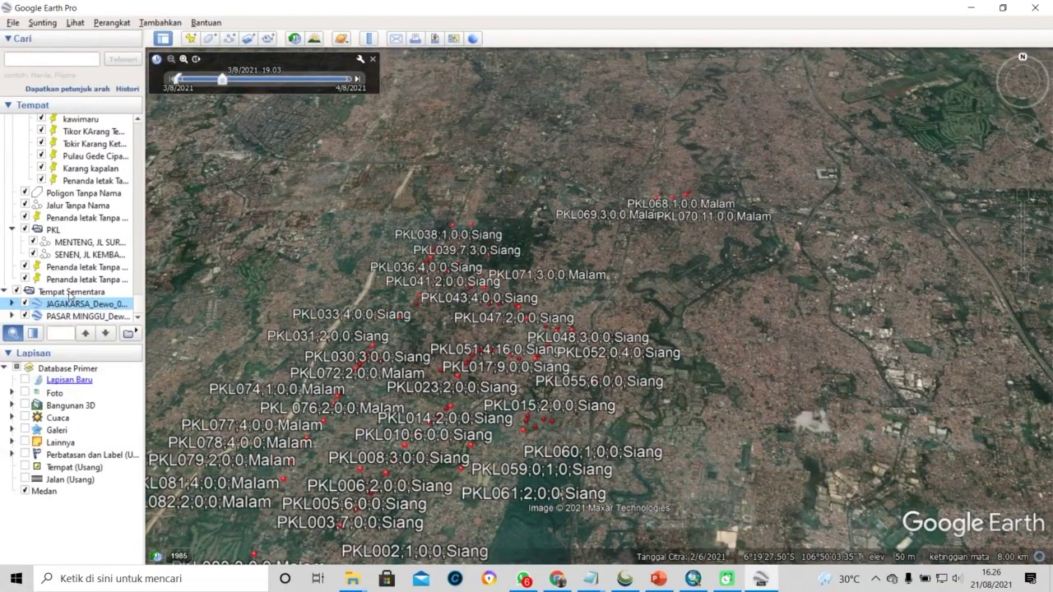
pyautogui.click(36, 294)
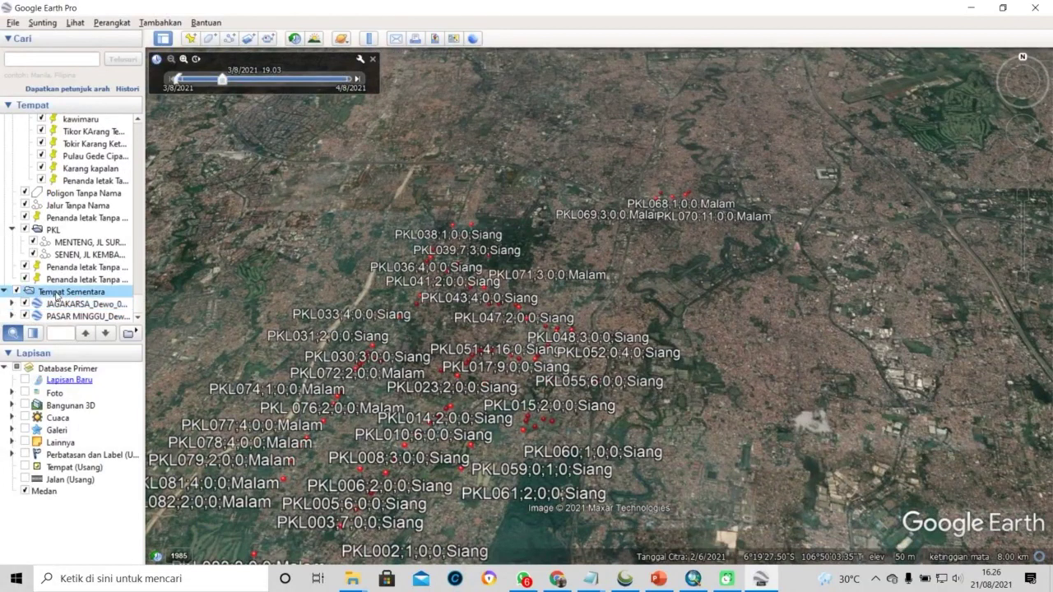
# Save the whole Tempat Sementara folder as a KMZ named ALL_DATA in the 1_____-CITATA folder on drive D
pyautogui.click(83, 306)
pyautogui.rightClick(108, 305)
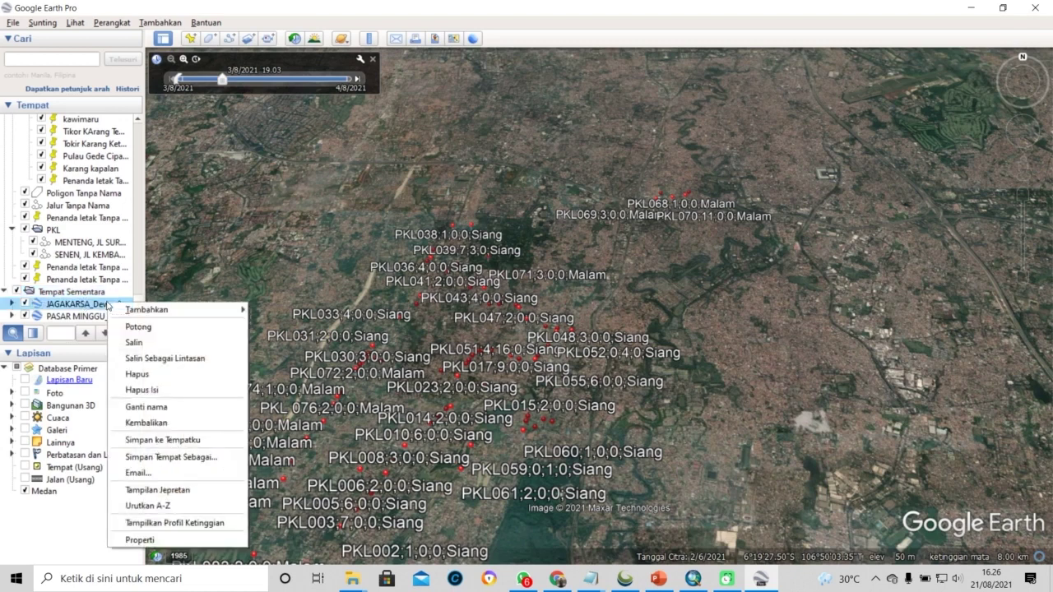
pyautogui.click(86, 294)
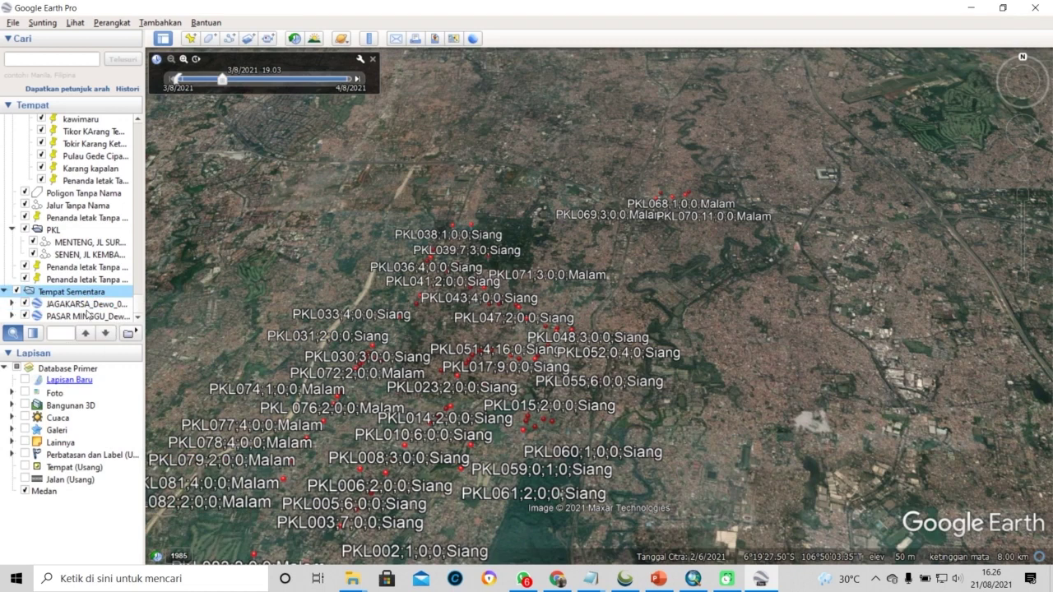
pyautogui.rightClick(88, 295)
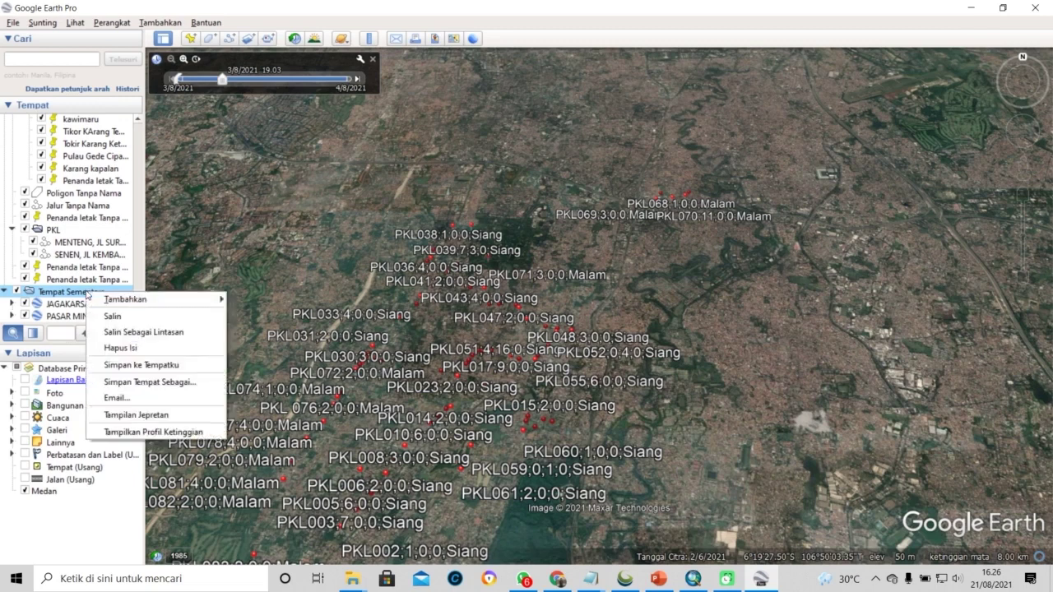
pyautogui.rightClick(65, 294)
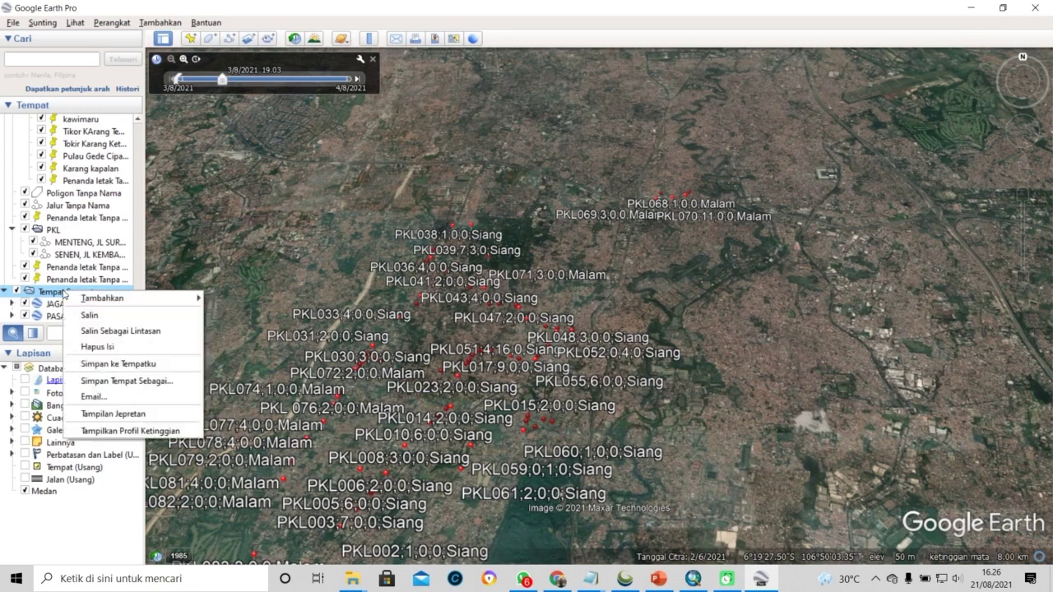
pyautogui.click(122, 382)
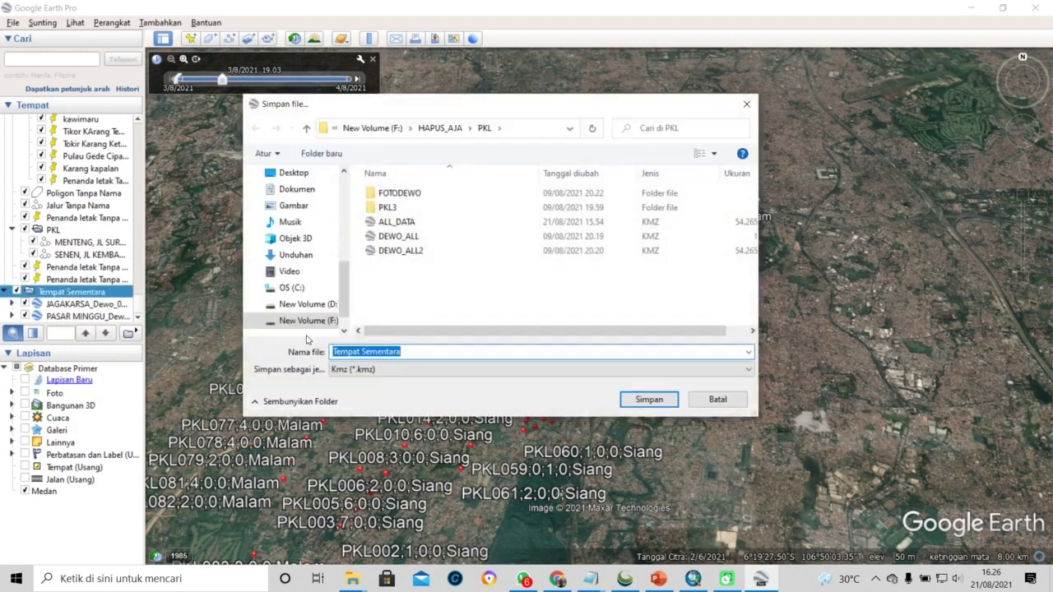
pyautogui.click(307, 304)
pyautogui.doubleClick(403, 194)
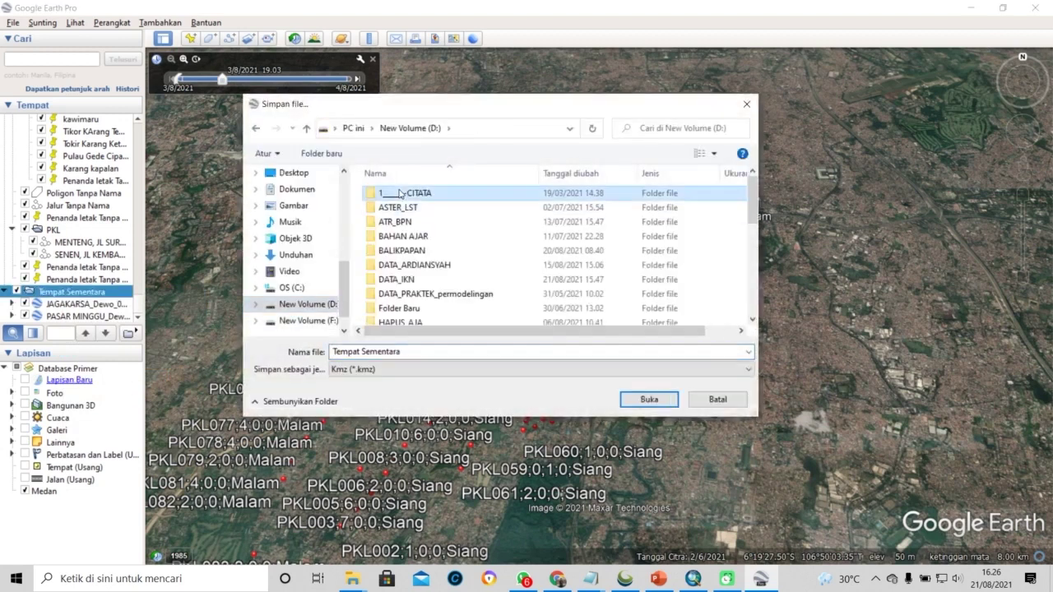
pyautogui.click(431, 351)
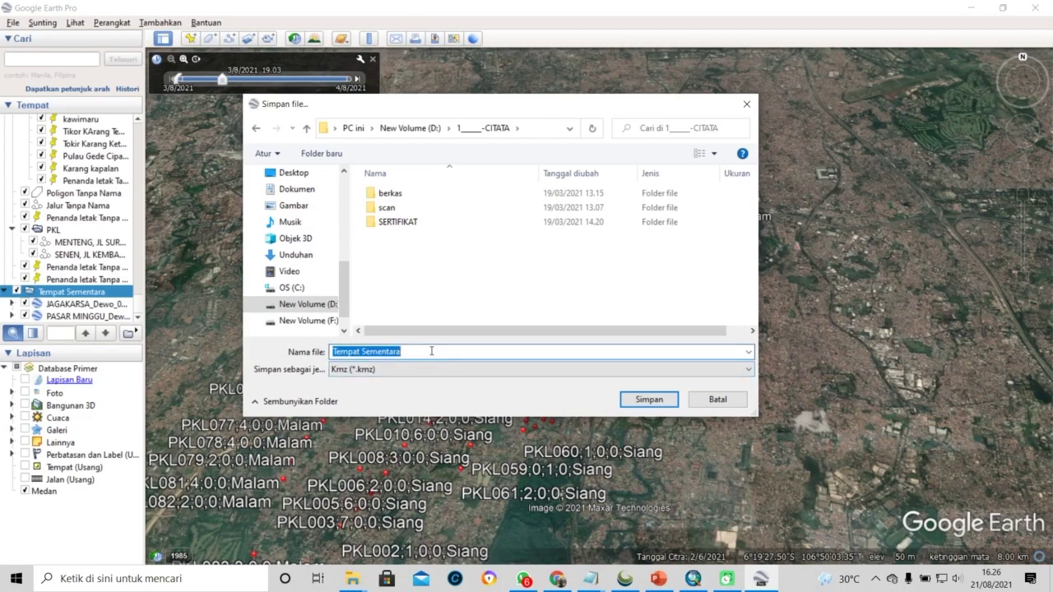
pyautogui.write('ALL_DATA')
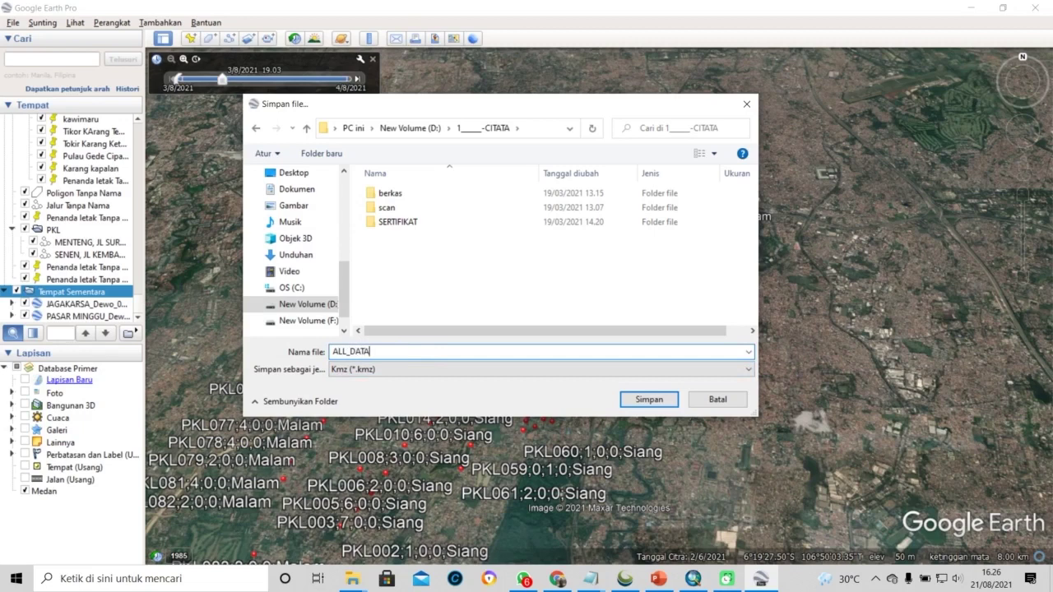
pyautogui.press('Return')
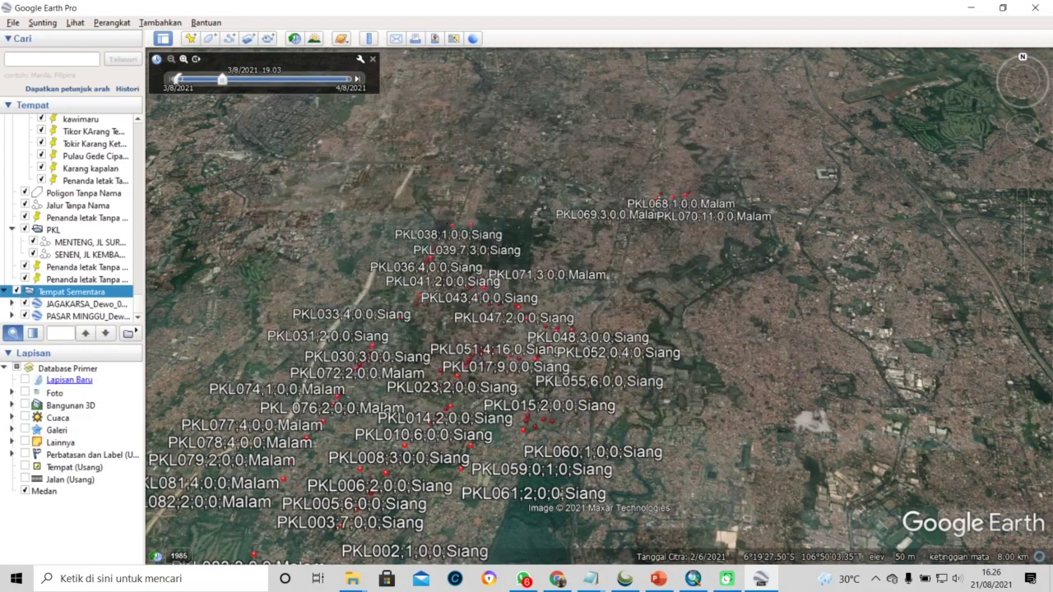
# Check the refreshed contents of the 1___DATASET folder on drive F for the saved KMZ and return to Google Earth Pro
pyautogui.click(601, 181)
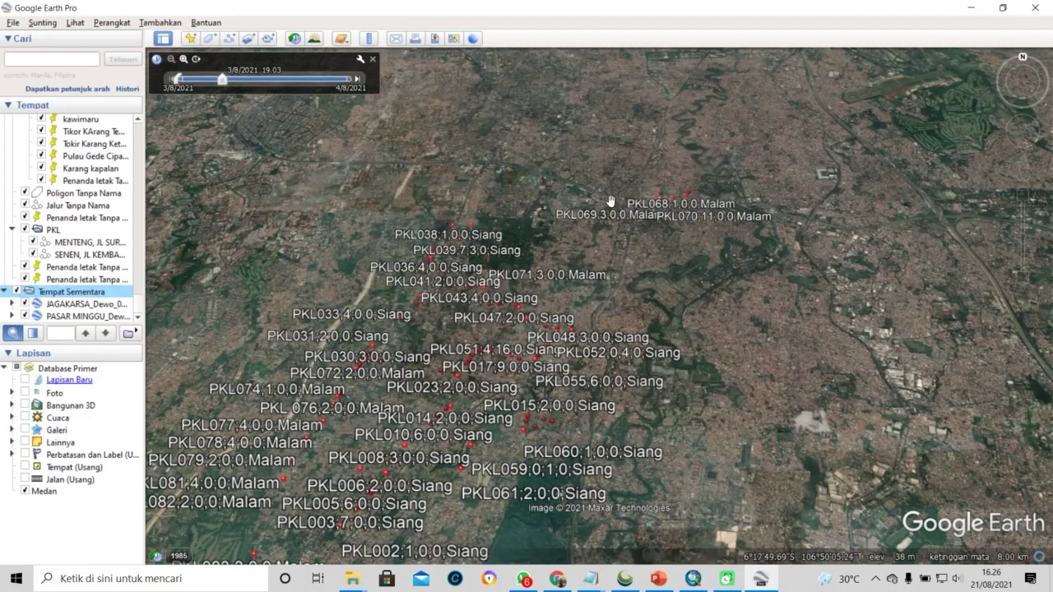
pyautogui.moveTo(352, 583)
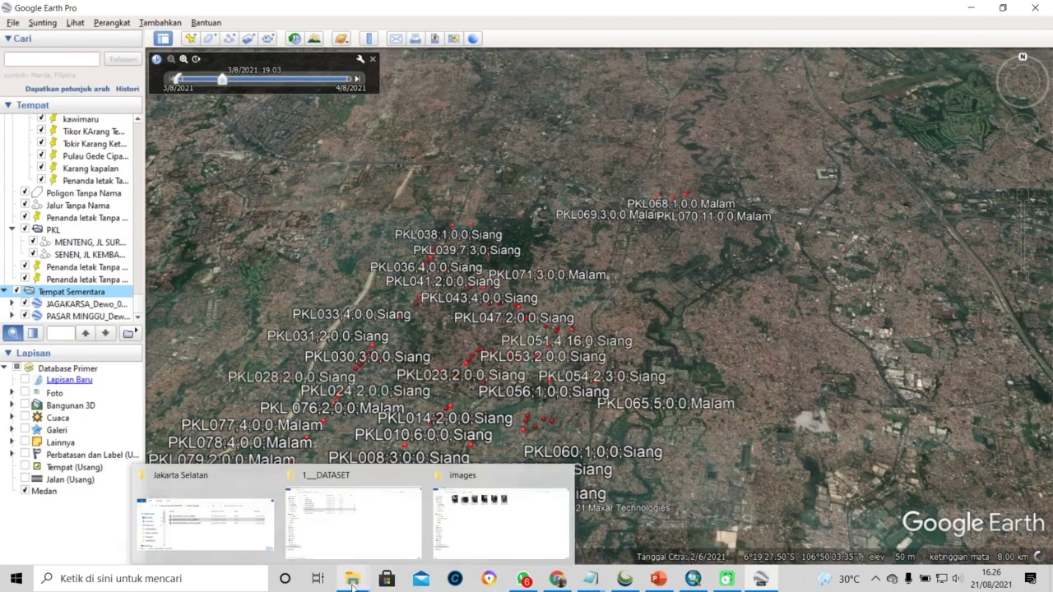
pyautogui.click(339, 542)
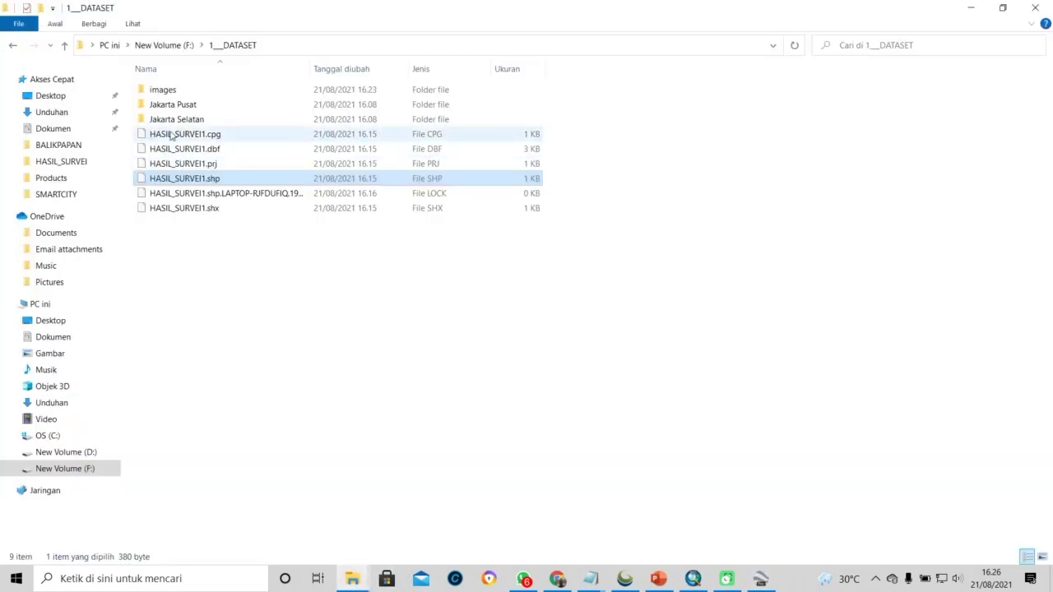
pyautogui.rightClick(445, 264)
pyautogui.click(469, 320)
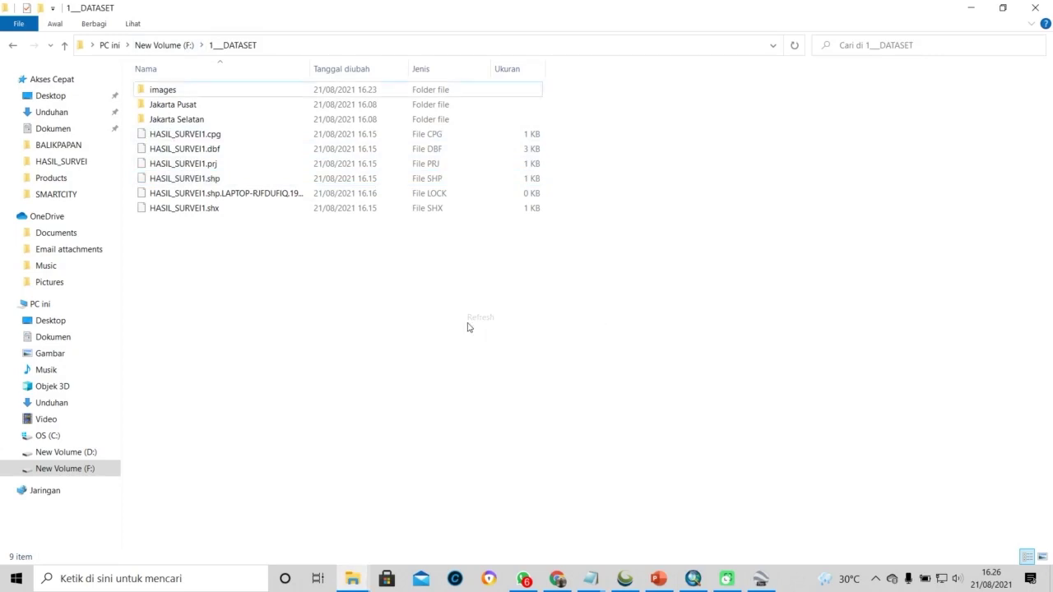
pyautogui.click(971, 8)
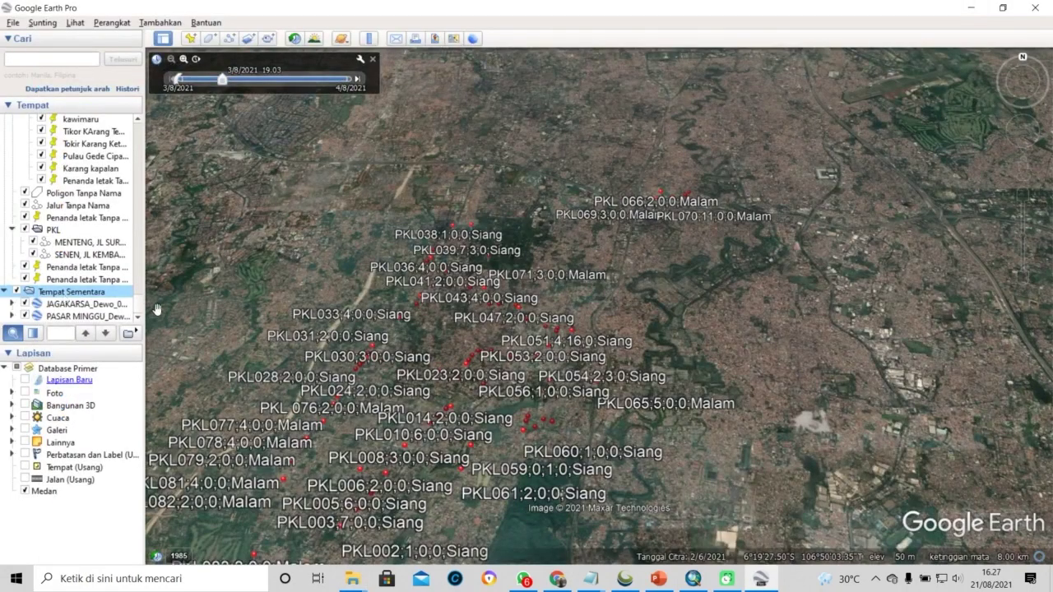
pyautogui.moveTo(352, 578)
pyautogui.click(251, 503)
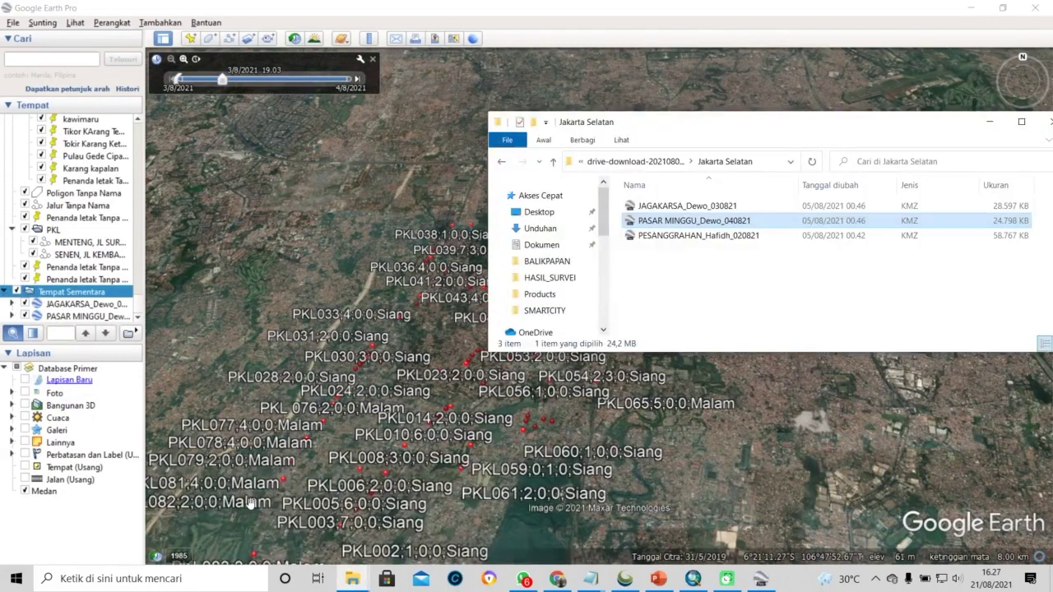
pyautogui.click(362, 517)
pyautogui.rightClick(355, 269)
pyautogui.click(387, 322)
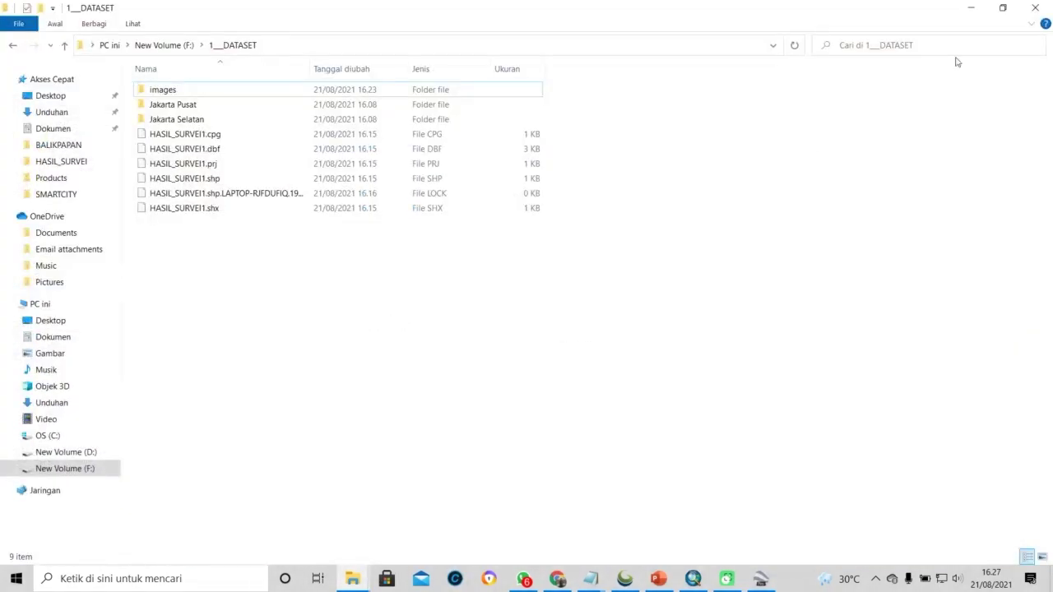
pyautogui.click(971, 7)
# Save the Tempat Sementara folder again as a KMZ named ALL_DATA, this time in 1___DATASET on drive F
pyautogui.rightClick(87, 291)
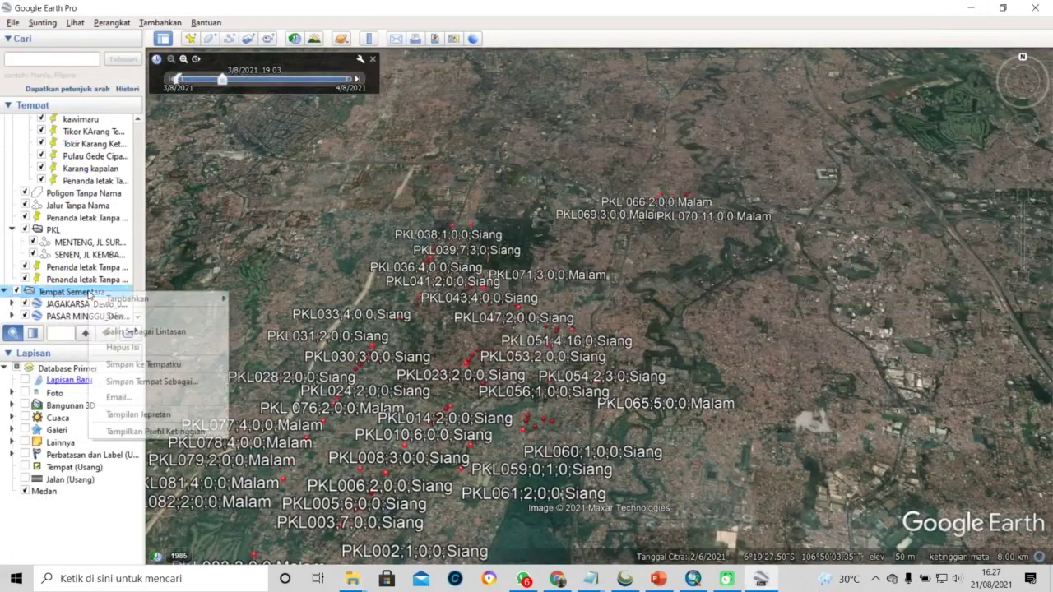
pyautogui.click(152, 382)
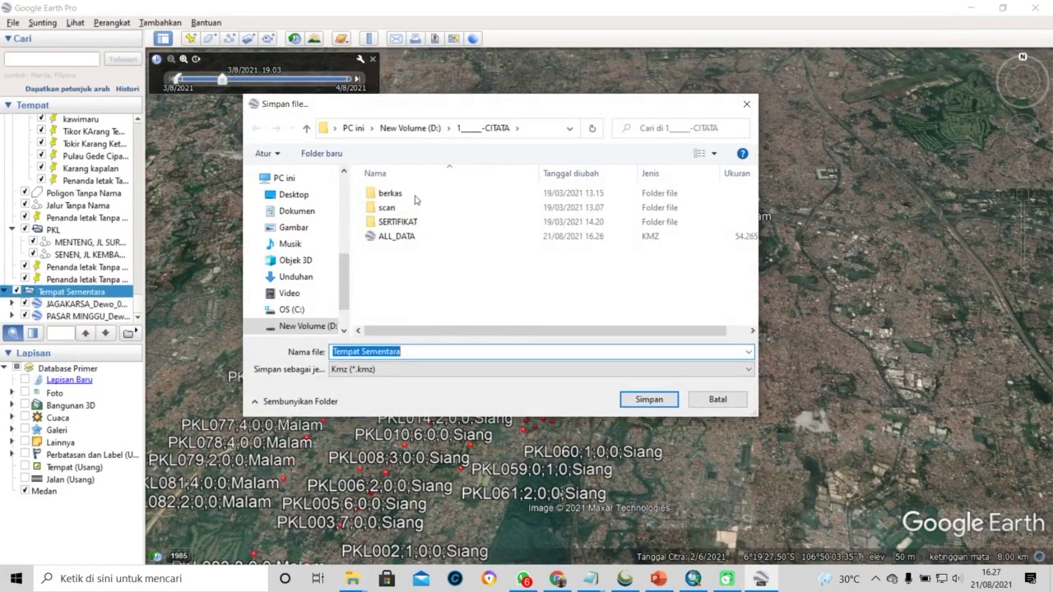
pyautogui.scroll(-2, 304, 325)
pyautogui.click(306, 305)
pyautogui.doubleClick(395, 195)
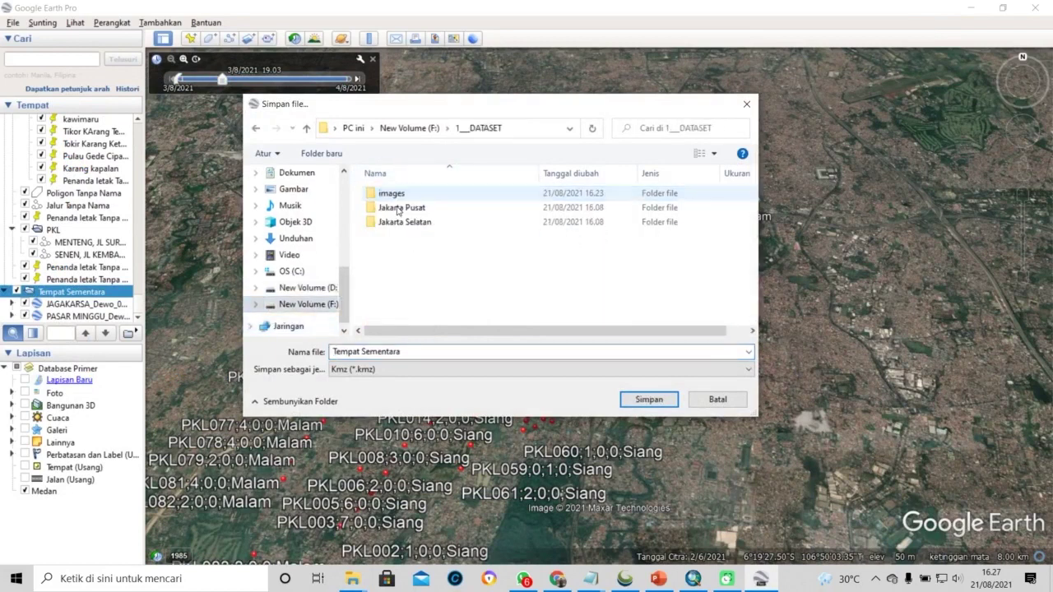
pyautogui.click(422, 352)
pyautogui.write('AL')
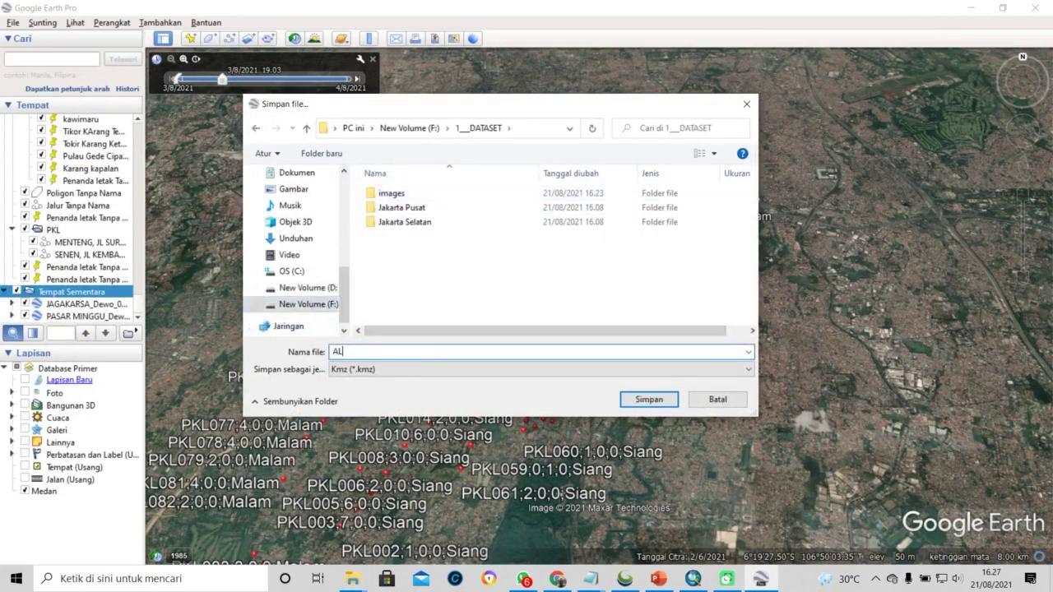
pyautogui.press('Return')
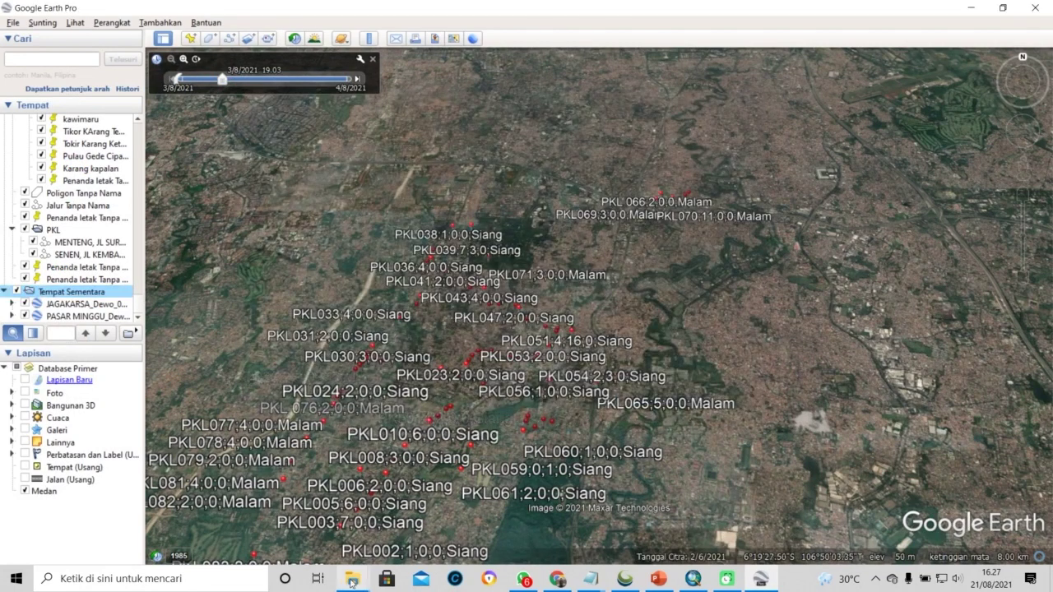
# Switch to the 1___DATASET folder in File Explorer and select the ALL_DATA KMZ
pyautogui.moveTo(352, 580)
pyautogui.click(354, 514)
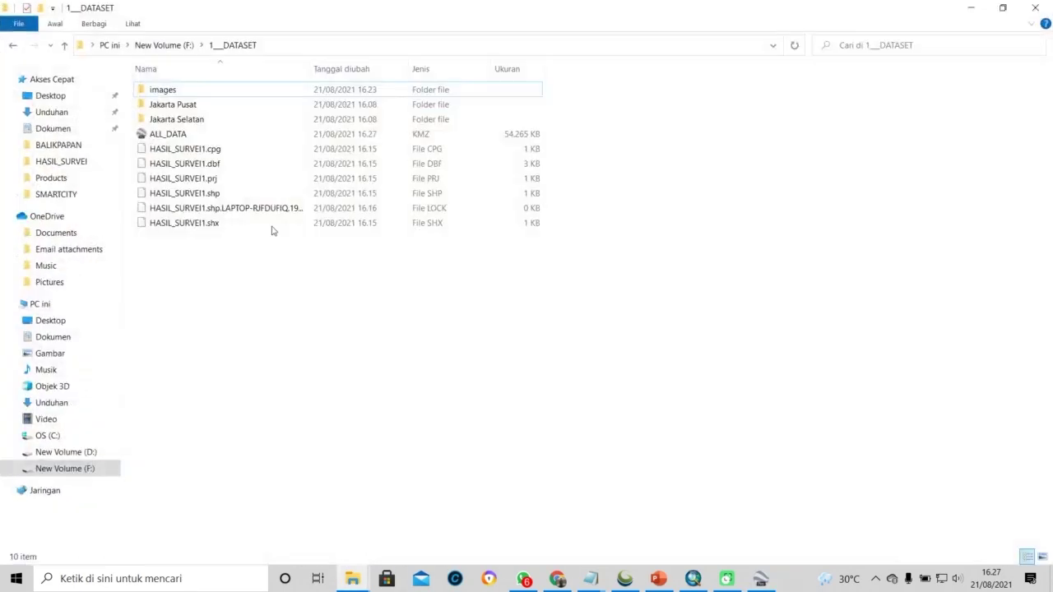
pyautogui.click(302, 137)
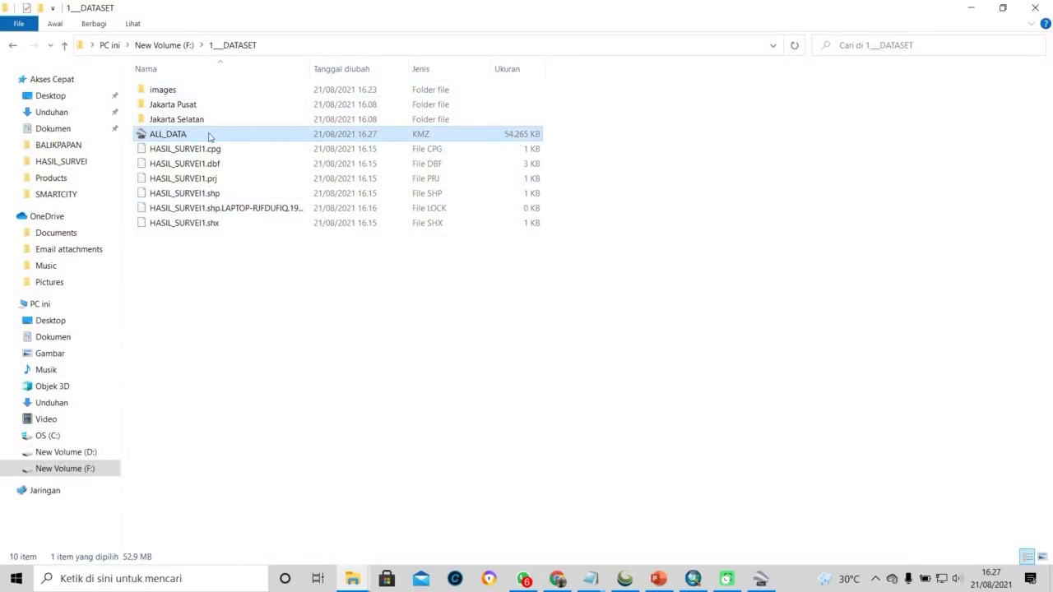
# Switch to Global Mapper, load the ALL_DATA KMZ from the 1___DATASET folder and maximize the Global Mapper window
pyautogui.moveTo(624, 578)
pyautogui.click(627, 514)
pyautogui.moveTo(501, 5); pyautogui.dragTo(729, 67)
pyautogui.moveTo(168, 134); pyautogui.dragTo(617, 279)
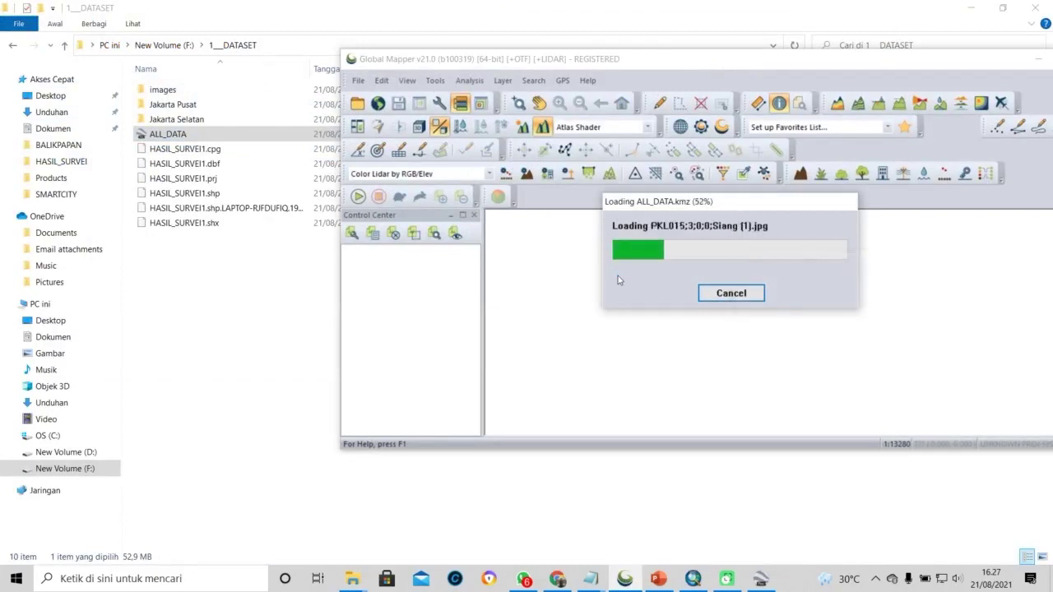
pyautogui.doubleClick(866, 59)
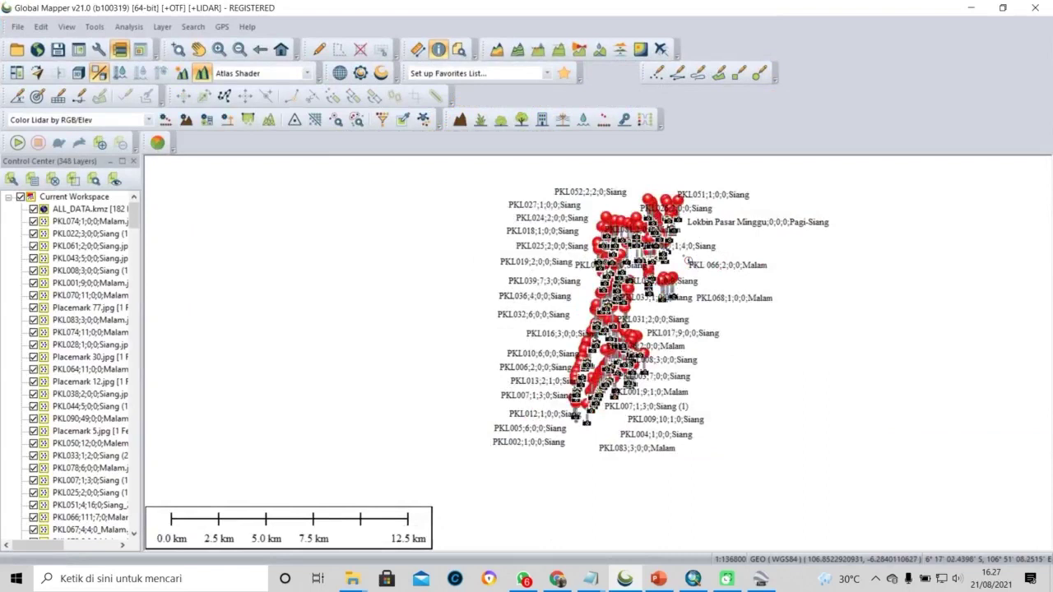
# Start a vector export of the loaded ALL_DATA features with Shapefile as the format
pyautogui.scroll(-5, 688, 261)
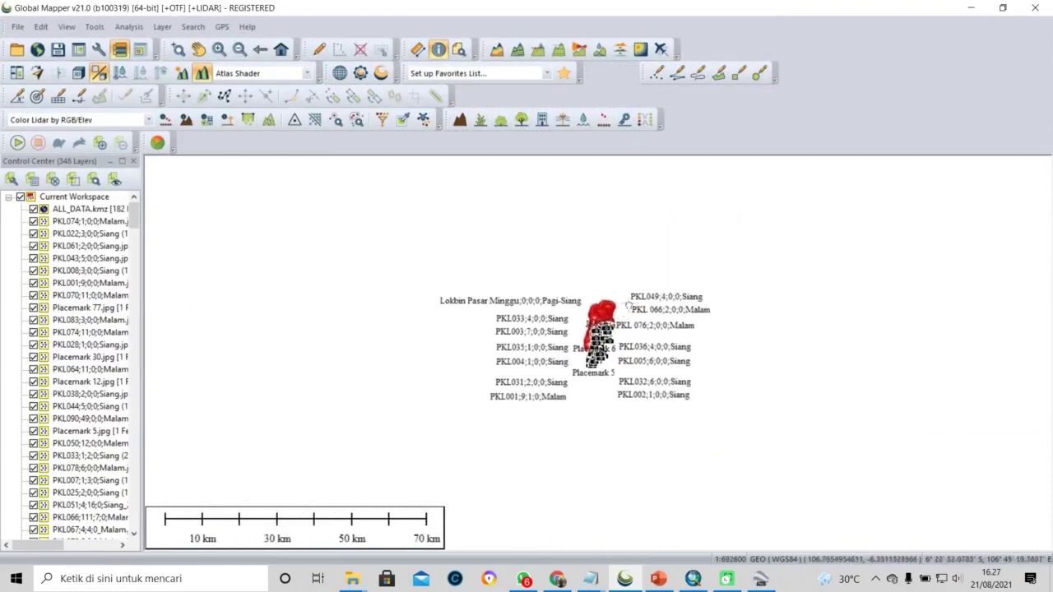
pyautogui.scroll(7, 601, 341)
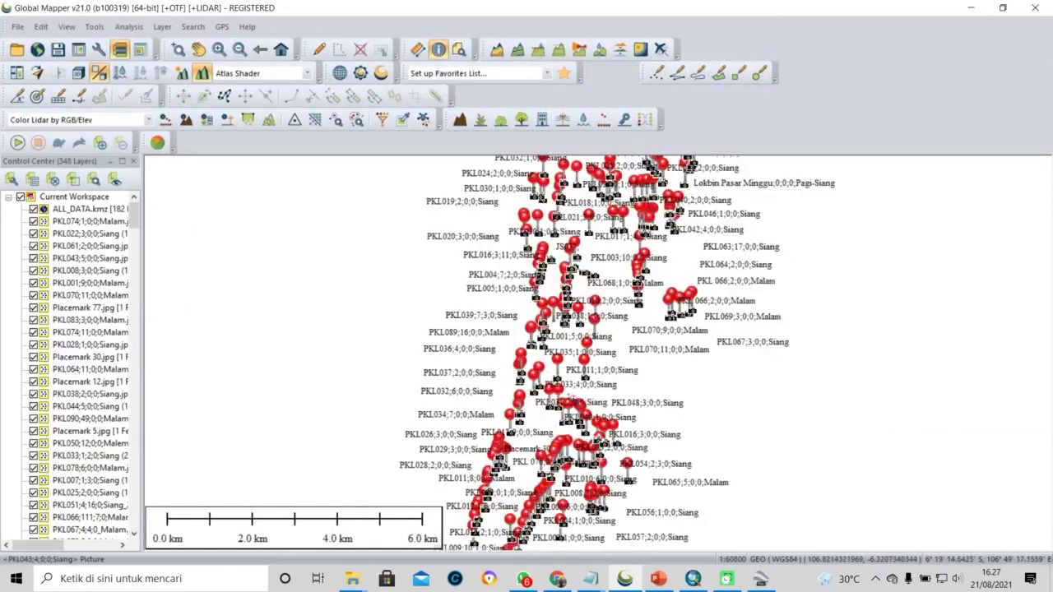
pyautogui.scroll(-1, 633, 261)
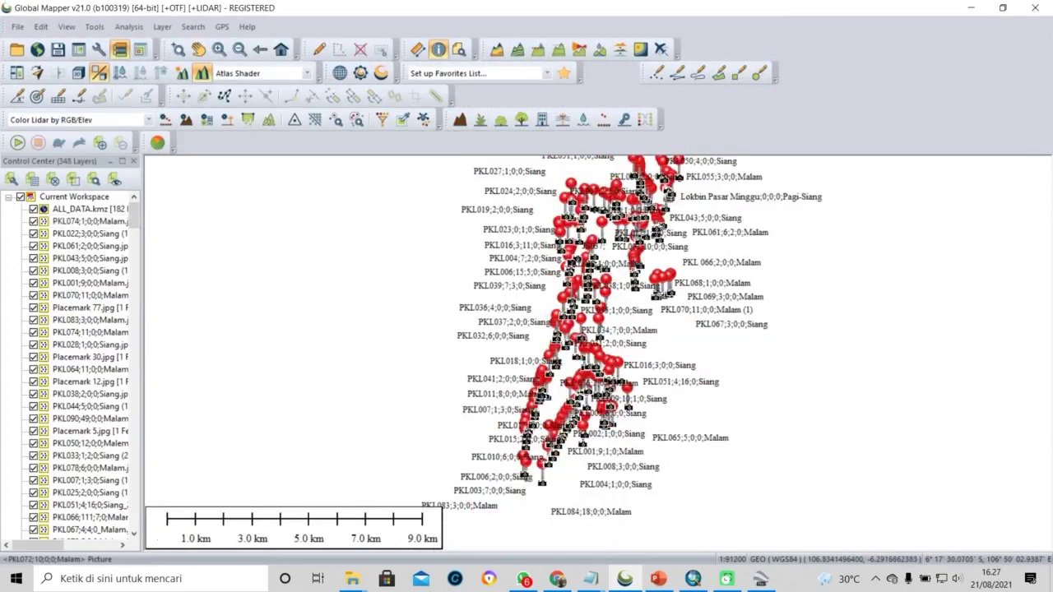
pyautogui.scroll(2, 633, 262)
pyautogui.scroll(-2, 633, 262)
pyautogui.scroll(2, 634, 262)
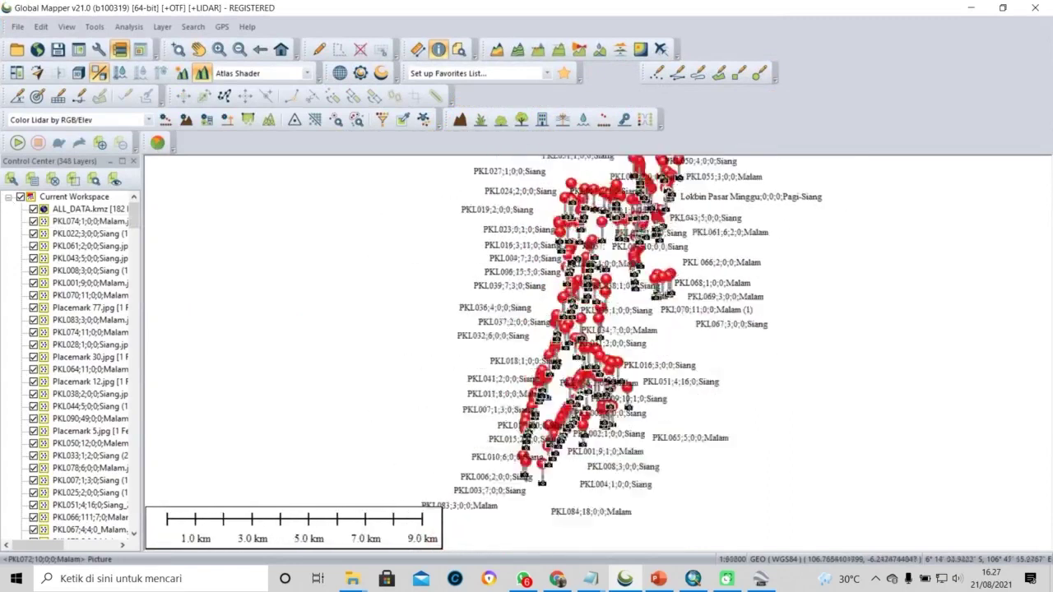
pyautogui.click(17, 26)
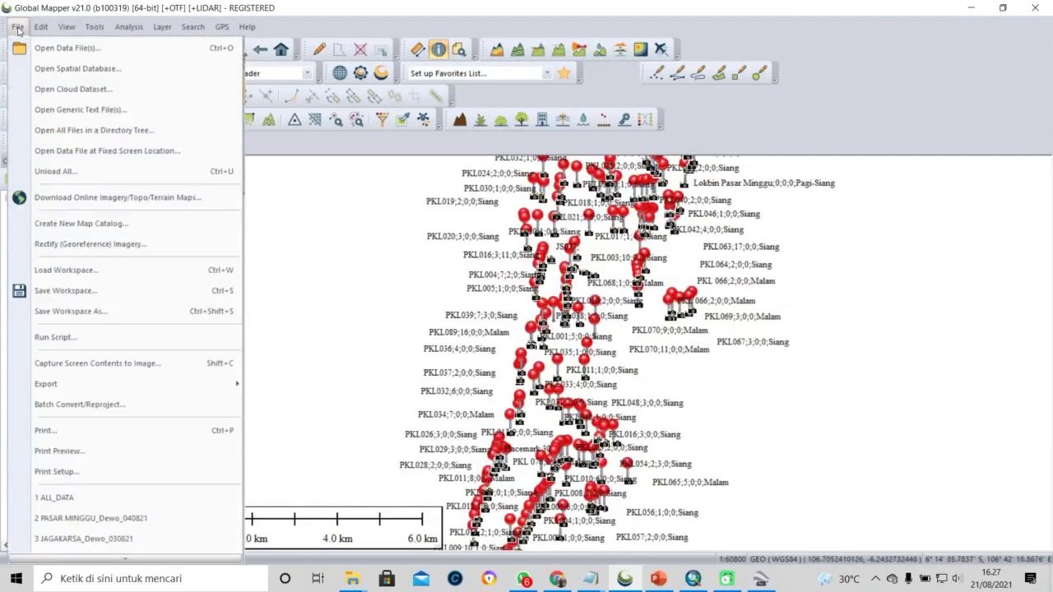
pyautogui.moveTo(138, 385)
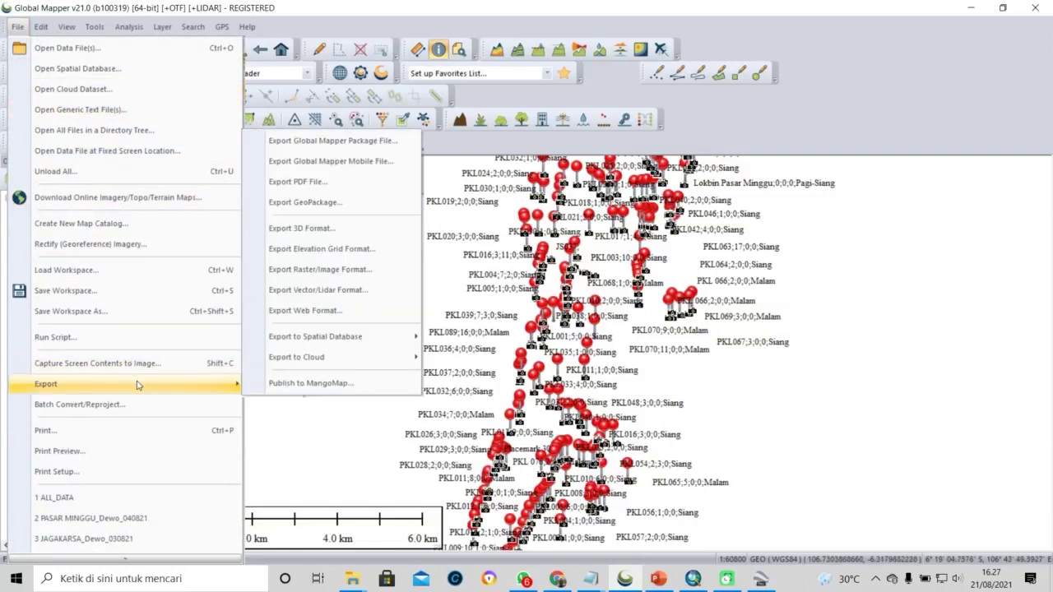
pyautogui.click(341, 291)
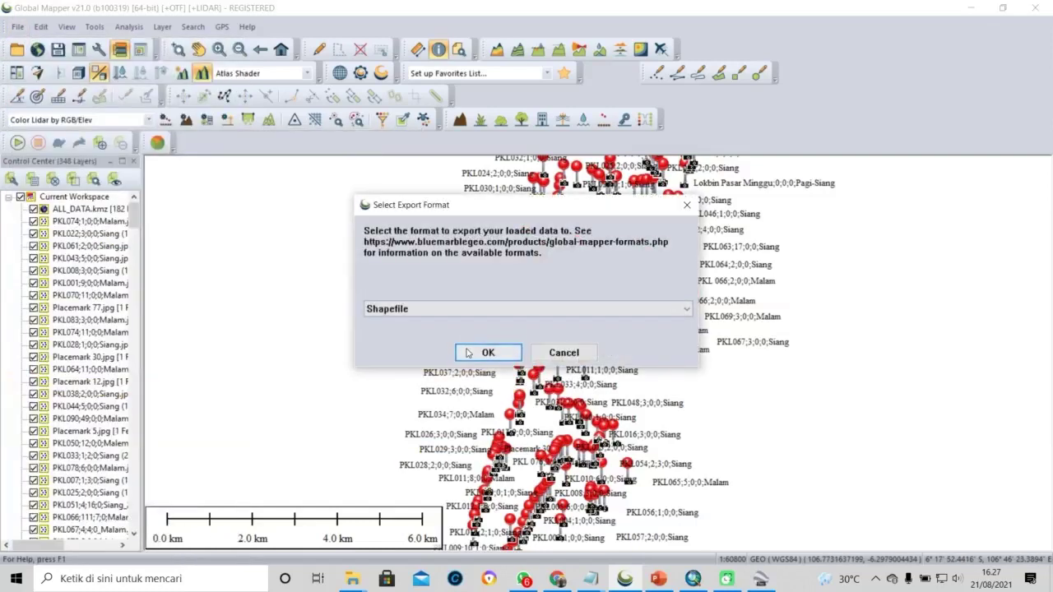
pyautogui.click(467, 352)
# Export the points as ALL_DATA.shp in the 1___DATASET folder on drive F with the default shapefile options
pyautogui.click(409, 211)
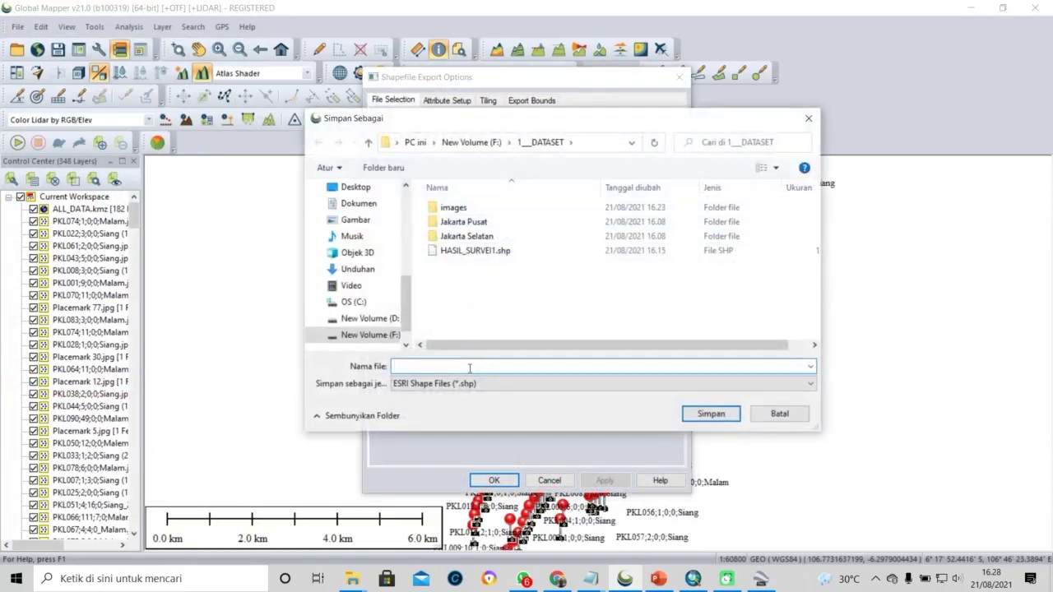
pyautogui.write('ALL_DARATA')
pyautogui.press('Return')
pyautogui.press('Return')
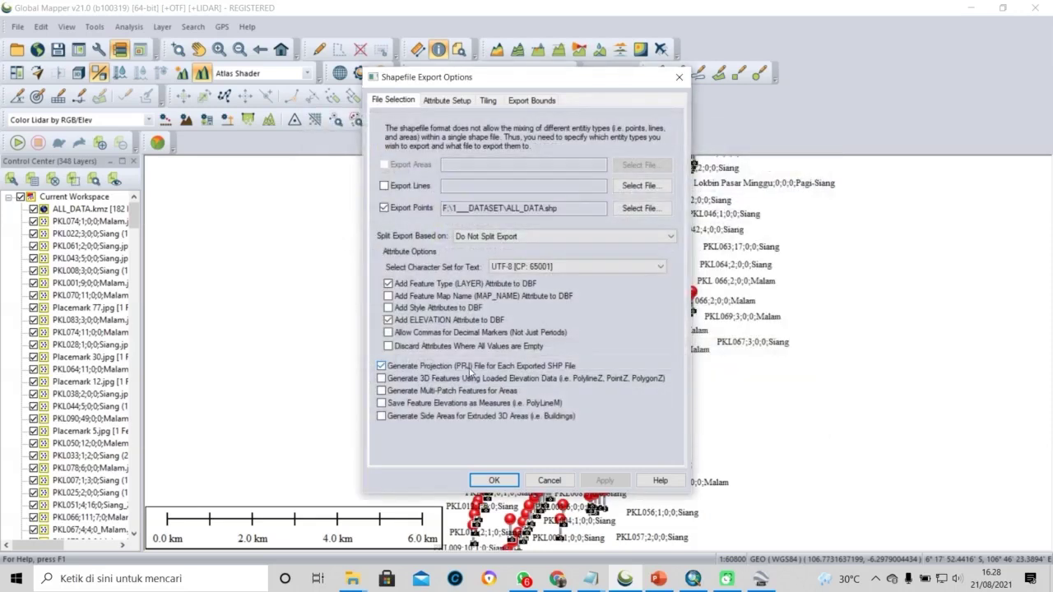
pyautogui.click(494, 481)
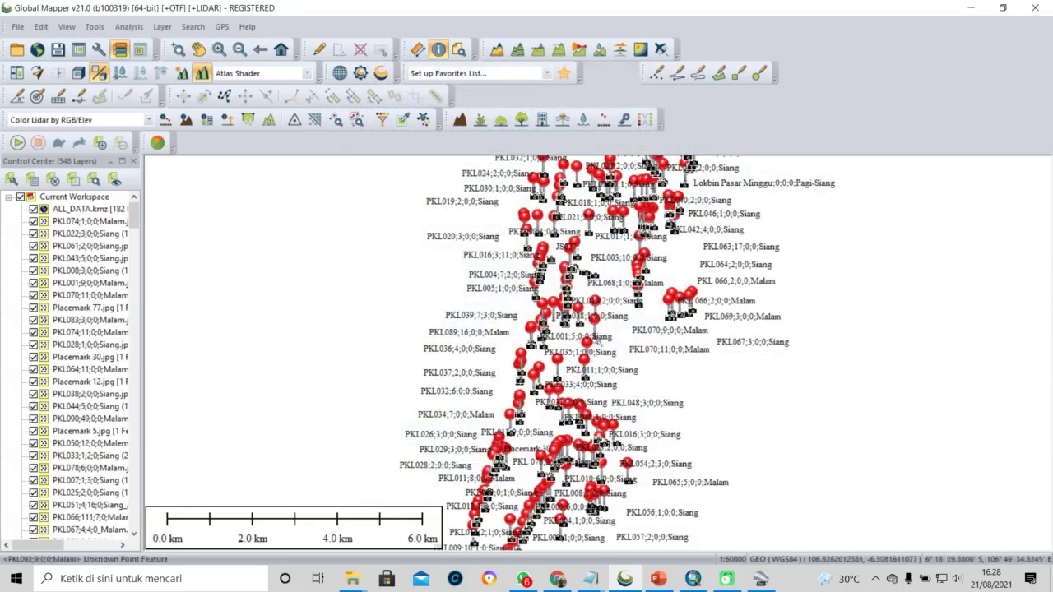
# Switch to the images folder window in File Explorer and go up to the 1___DATASET folder
pyautogui.moveTo(357, 583)
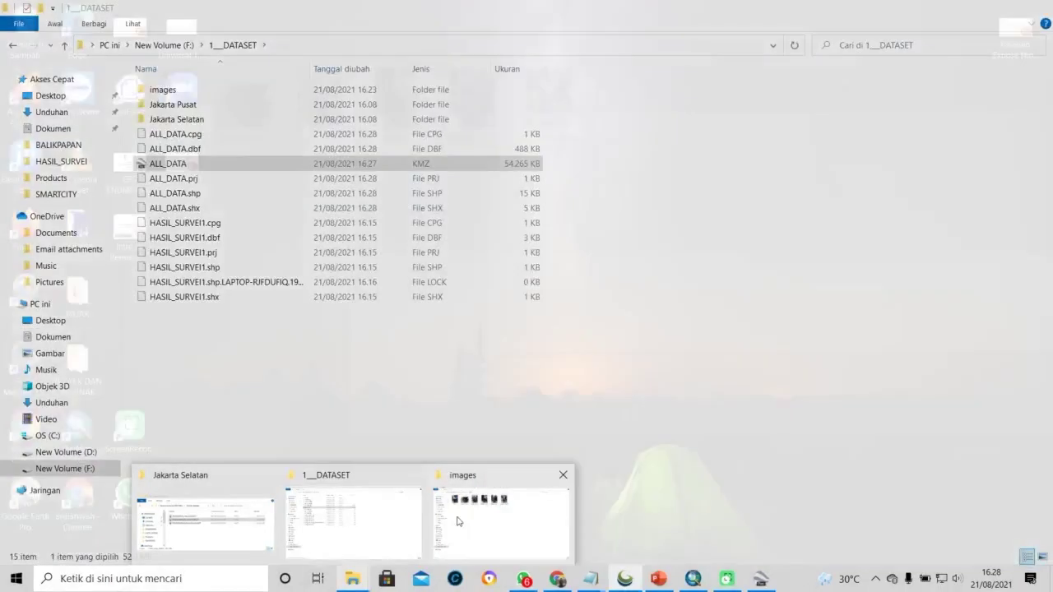
pyautogui.click(461, 520)
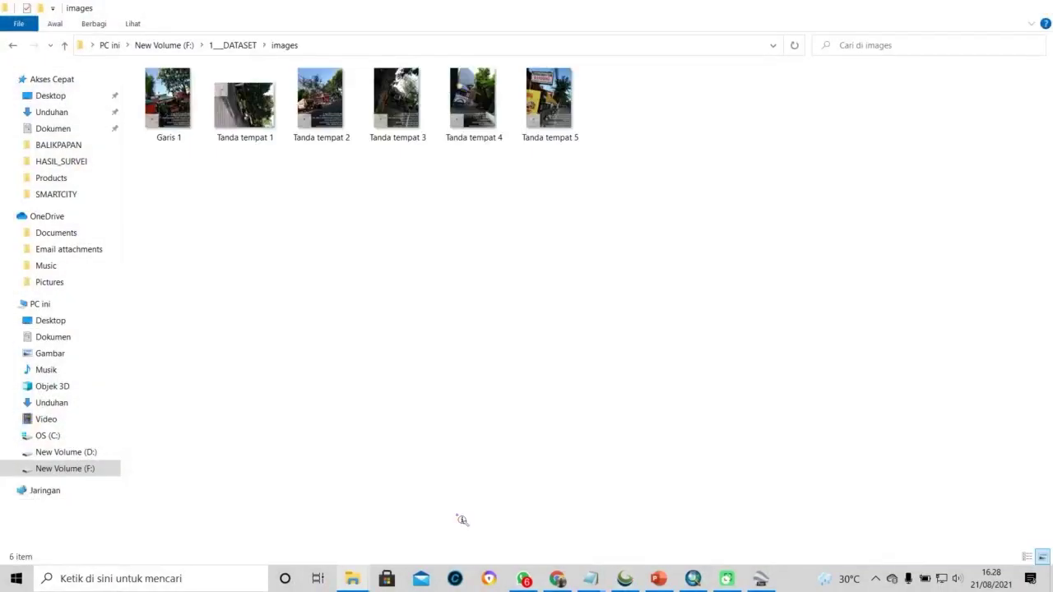
pyautogui.click(225, 47)
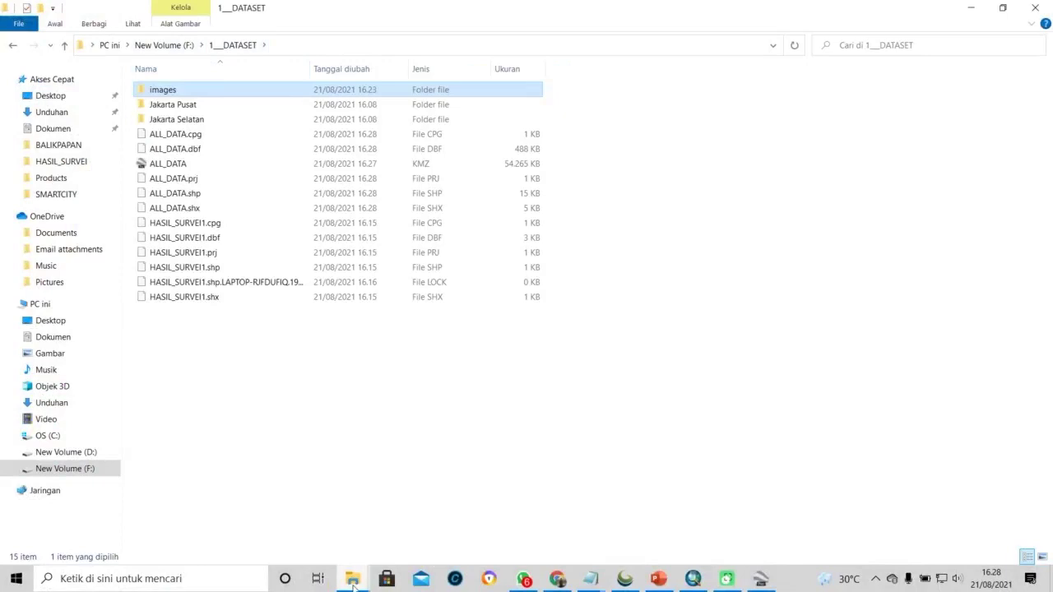
# Switch to Notepad and copy the noted path of Global Mapper's temporary folder
pyautogui.moveTo(590, 579)
pyautogui.click(493, 512)
pyautogui.click(563, 309)
pyautogui.moveTo(638, 309); pyautogui.dragTo(352, 308)
pyautogui.hotkey('ctrl', 'c')
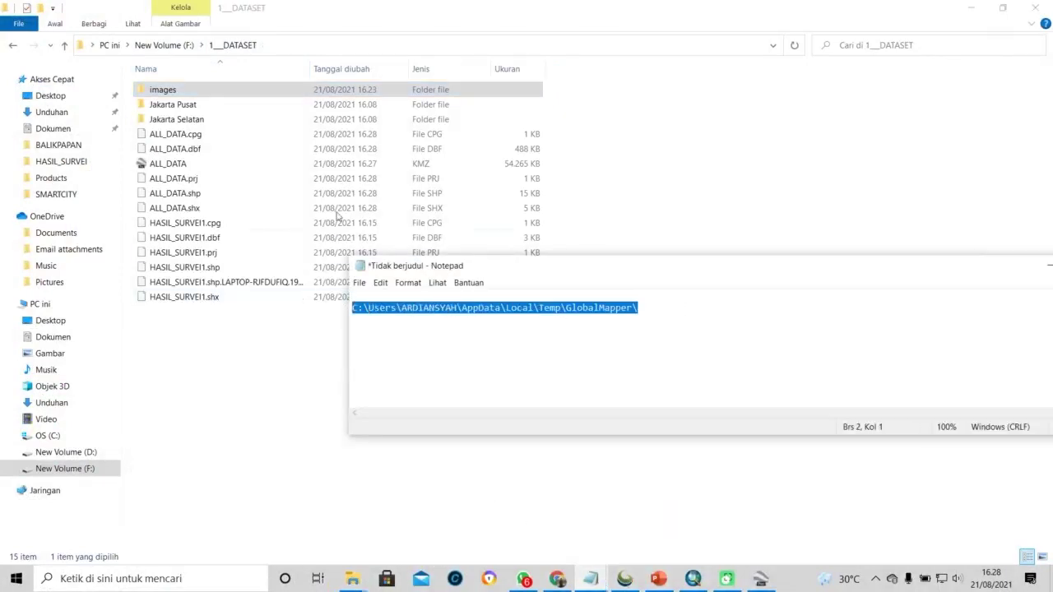
# Return to the 1___DATASET window in File Explorer and open the GlobalMapper temp folder from the copied path
pyautogui.click(367, 582)
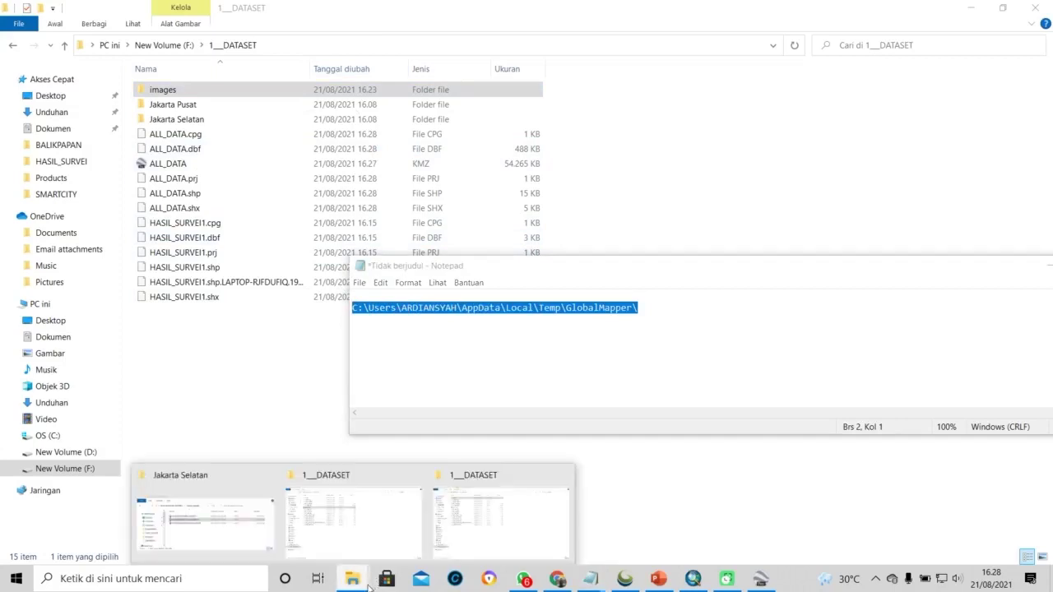
pyautogui.click(220, 518)
pyautogui.click(501, 36)
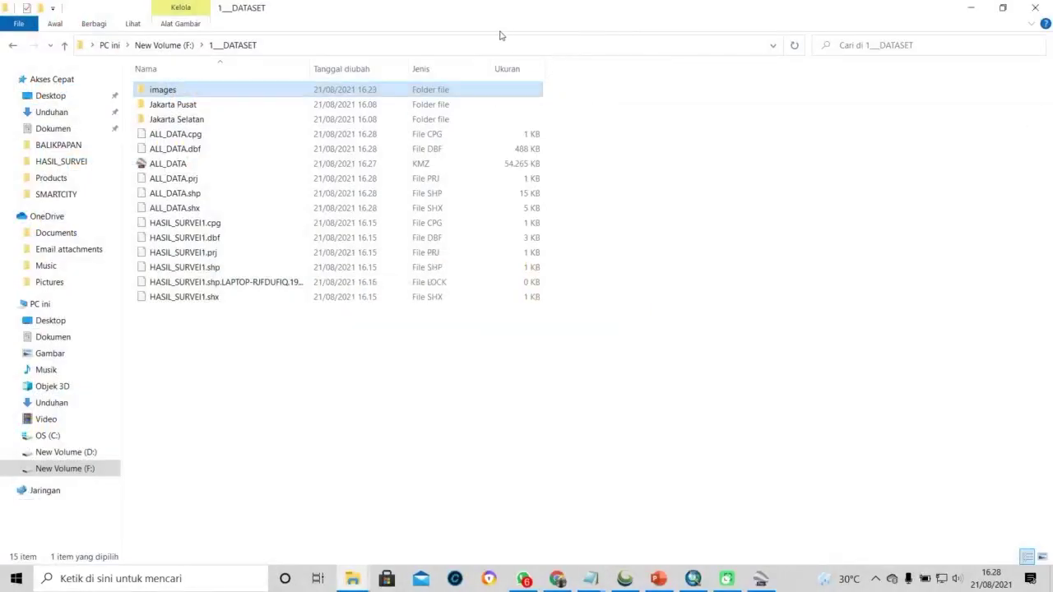
pyautogui.click(494, 44)
pyautogui.hotkey('ctrl', 'v')
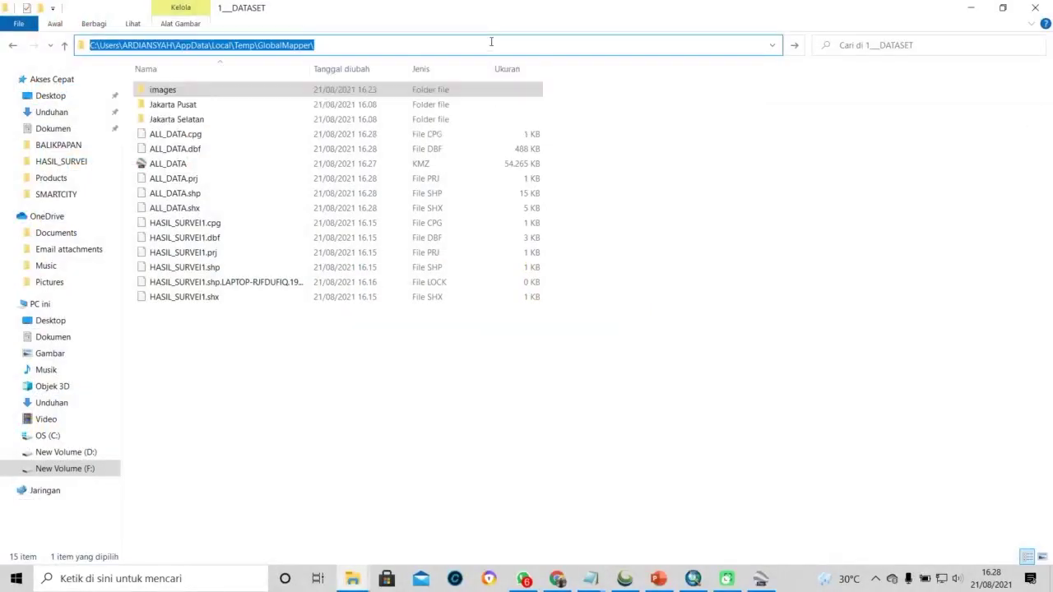
pyautogui.press('Return')
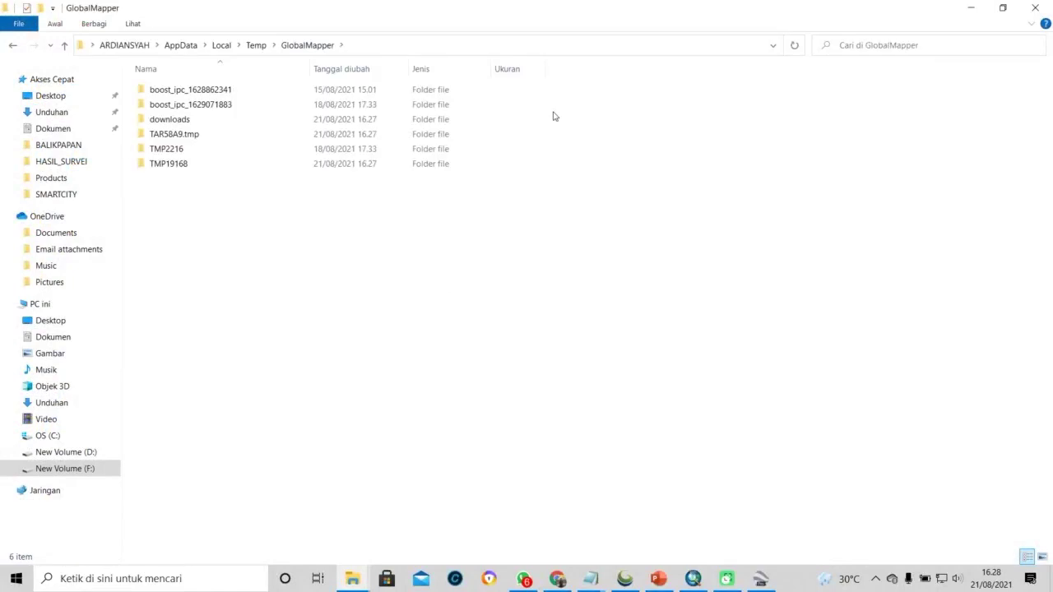
# Look through the extracted survey photos in the files subfolder of TAR58A9.tmp and return to the TAR58A9.tmp folder
pyautogui.doubleClick(170, 136)
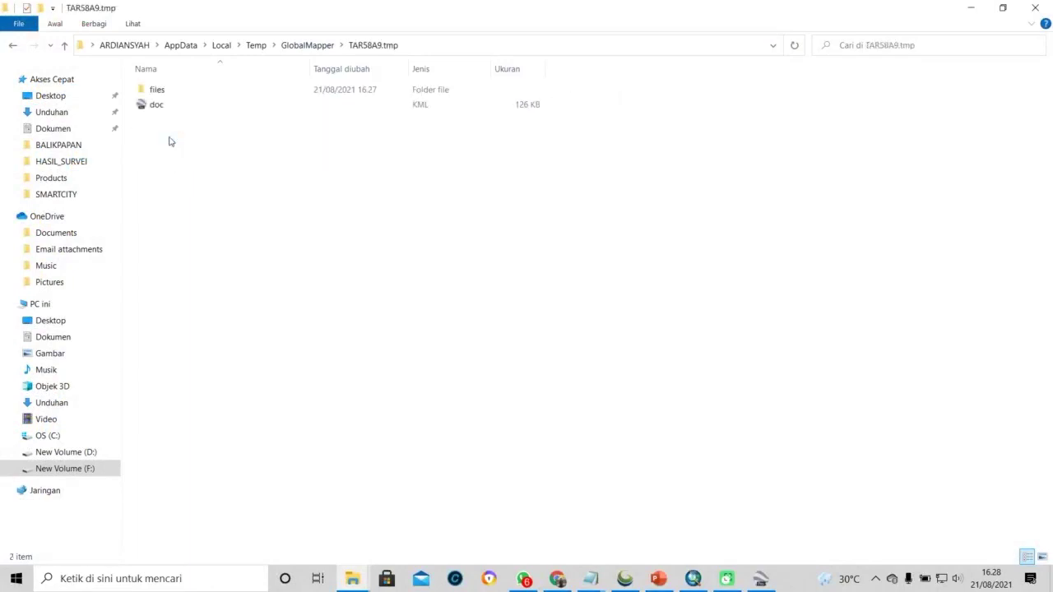
pyautogui.click(164, 96)
pyautogui.doubleClick(164, 97)
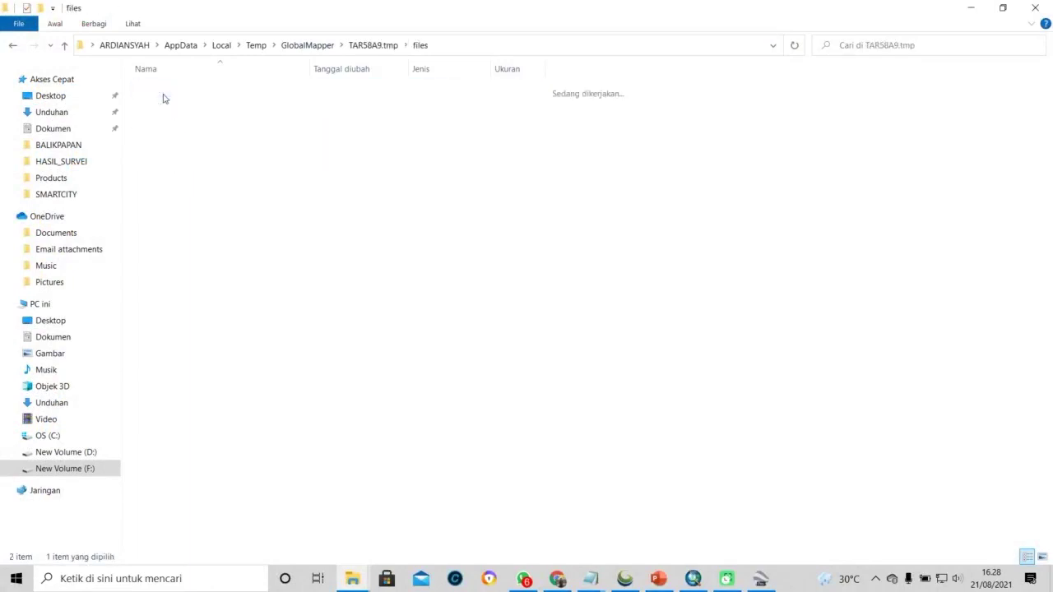
pyautogui.scroll(-3, 829, 152)
pyautogui.scroll(-6, 829, 152)
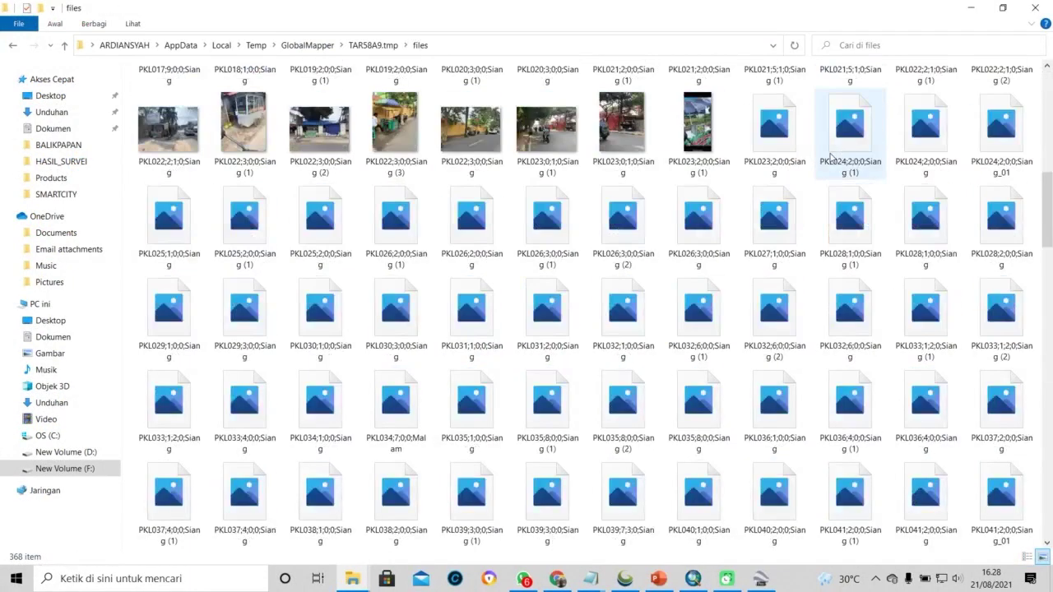
pyautogui.scroll(10, 829, 152)
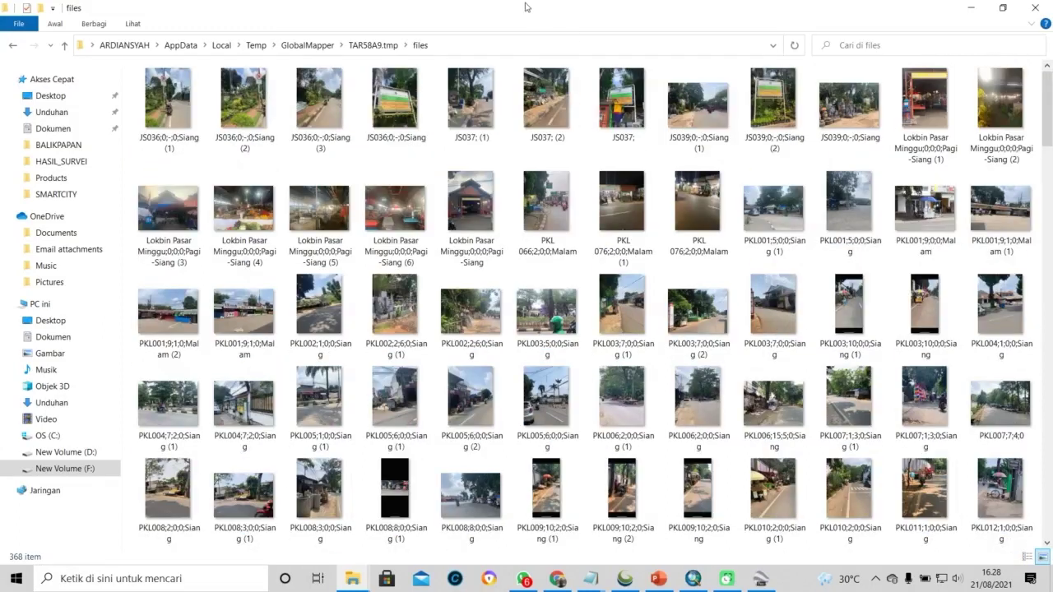
pyautogui.click(368, 45)
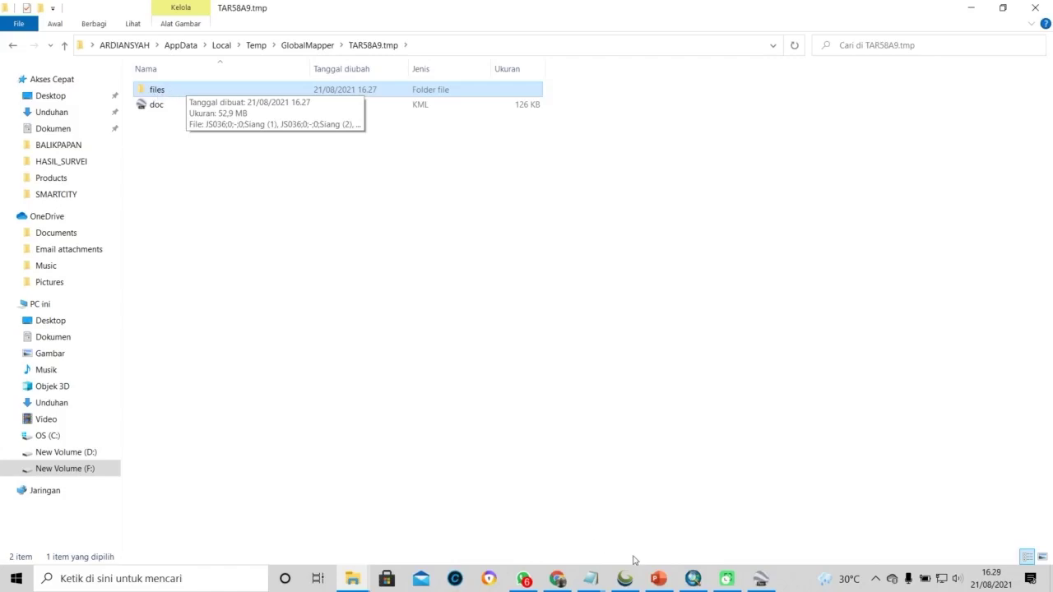
# Switch to ArcMap and add ALL_DATA.shp from the 1___DATASET folder as a layer
pyautogui.click(695, 580)
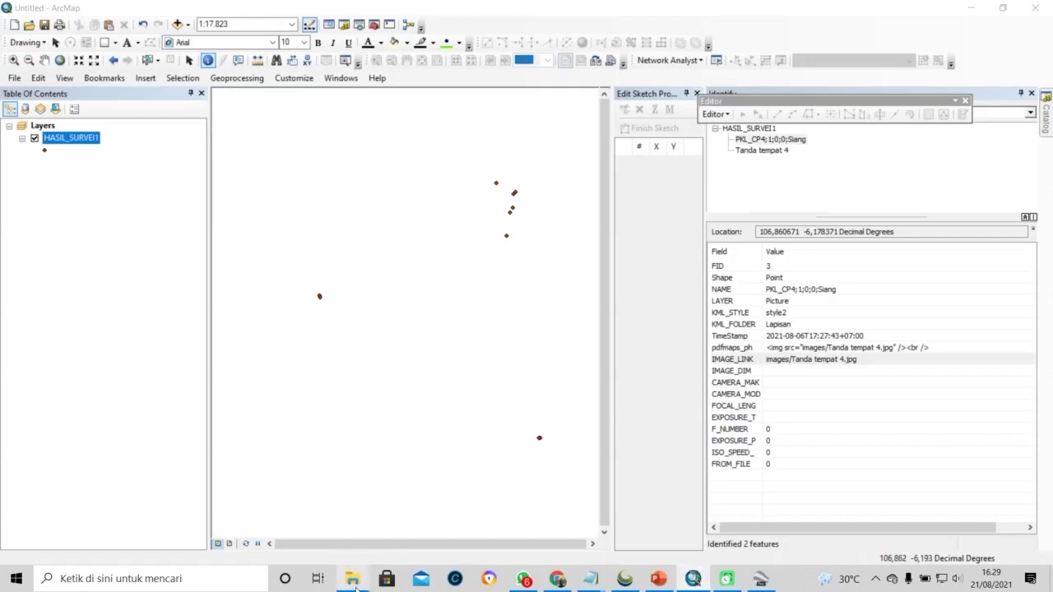
pyautogui.moveTo(353, 579)
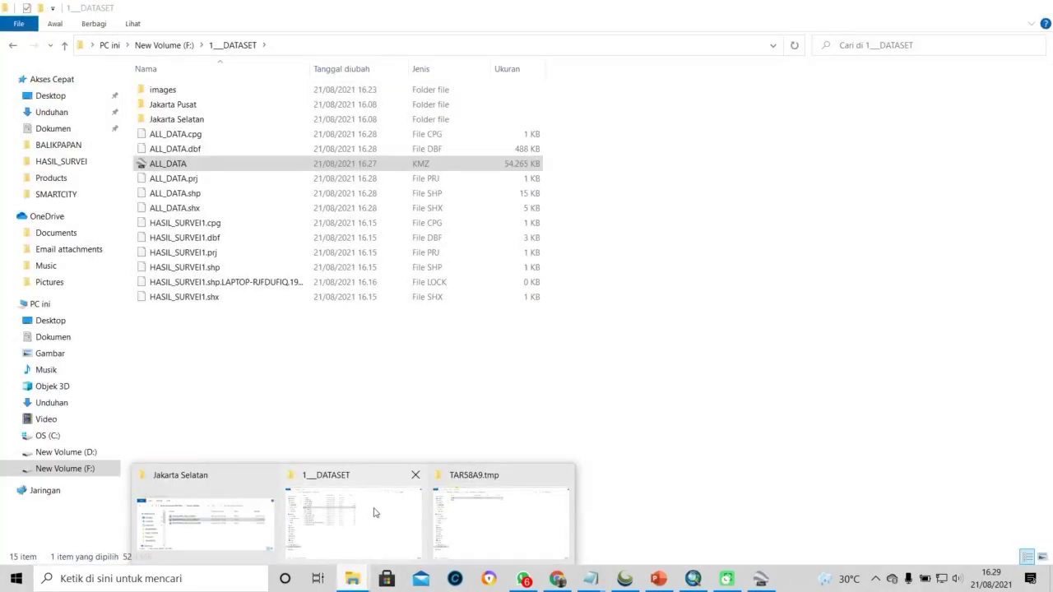
pyautogui.click(375, 513)
pyautogui.doubleClick(428, 7)
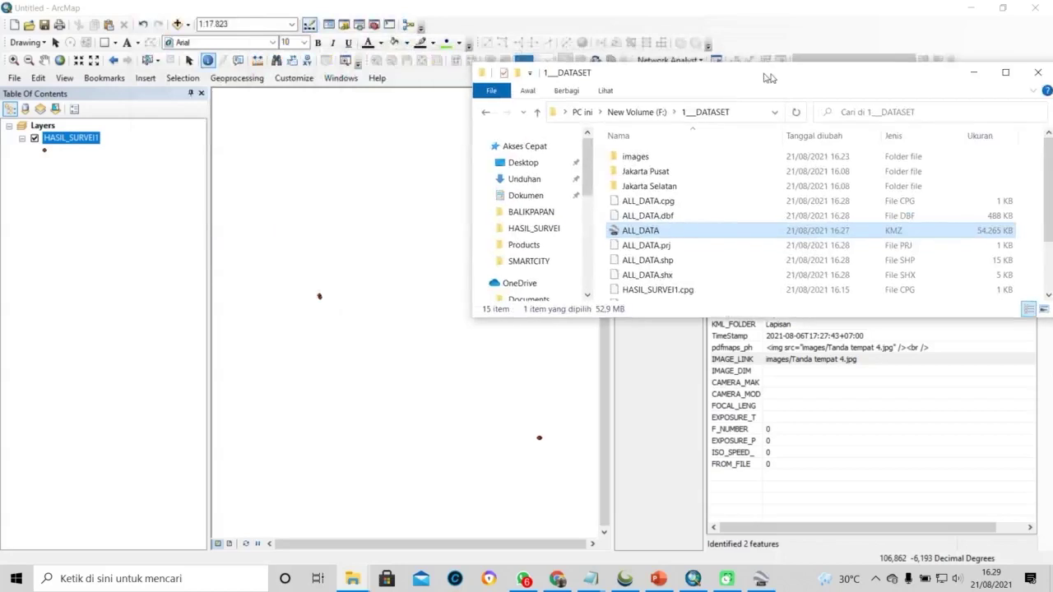
pyautogui.click(658, 261)
pyautogui.moveTo(658, 262); pyautogui.dragTo(323, 232)
pyautogui.click(543, 5)
# Bring the new survey points into view and open the attribute table of the ALL_DATA layer
pyautogui.scroll(3, 414, 231)
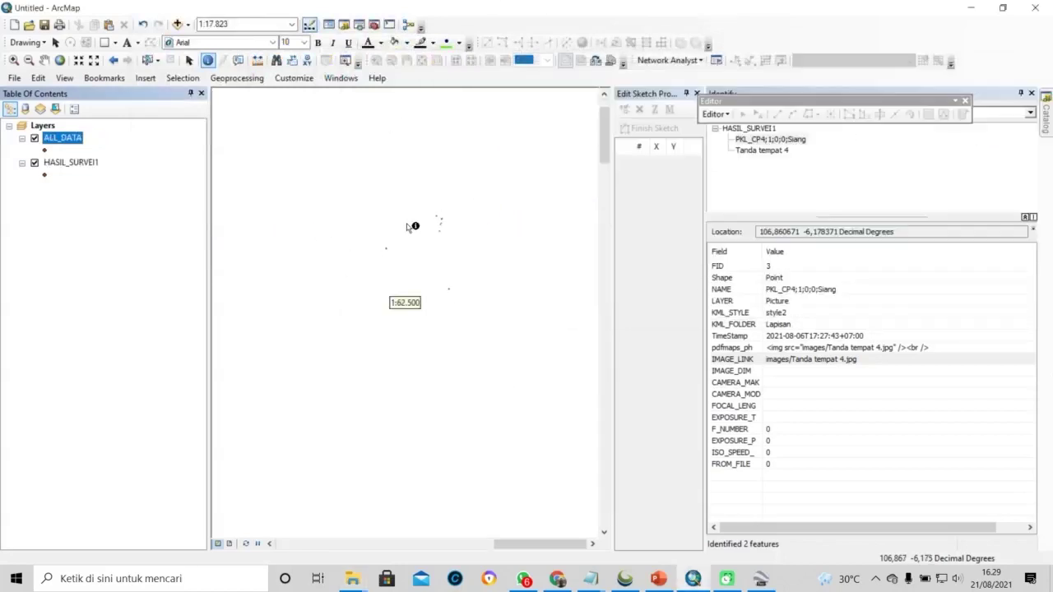
pyautogui.scroll(3, 421, 337)
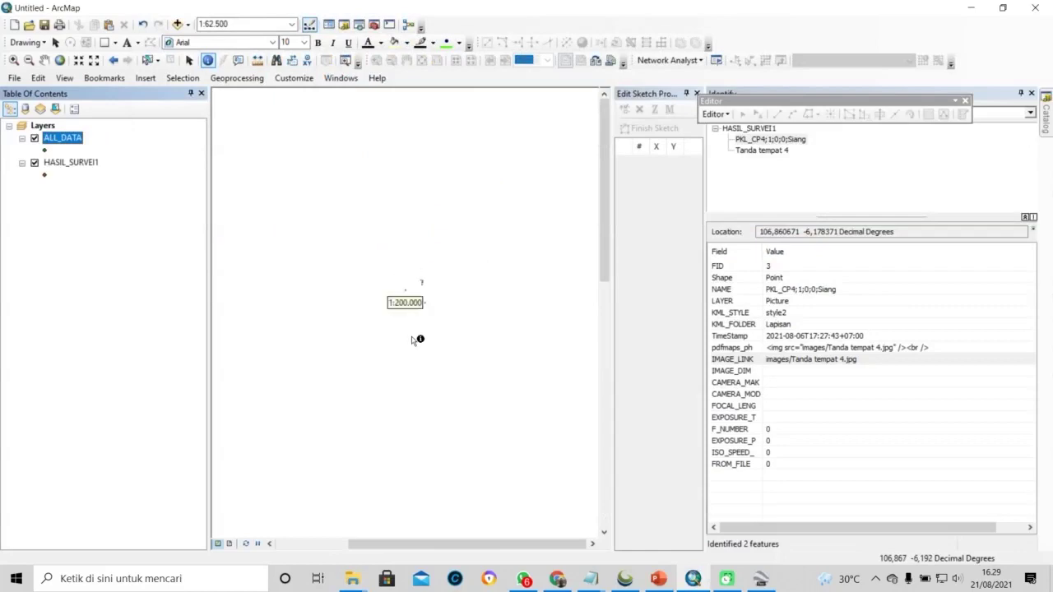
pyautogui.moveTo(416, 341); pyautogui.dragTo(447, 189)
pyautogui.scroll(-2, 387, 329)
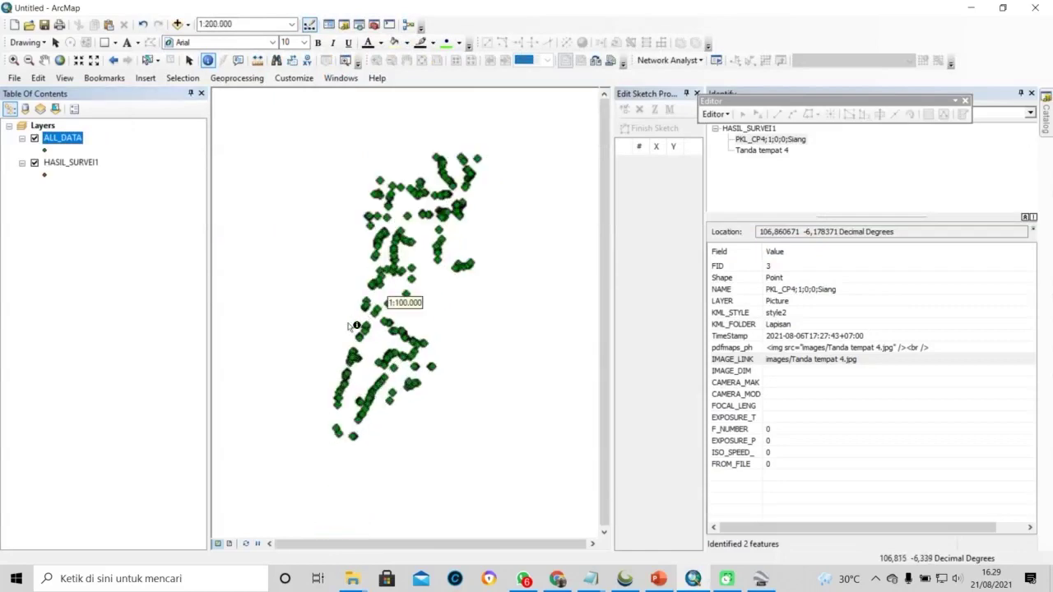
pyautogui.rightClick(83, 145)
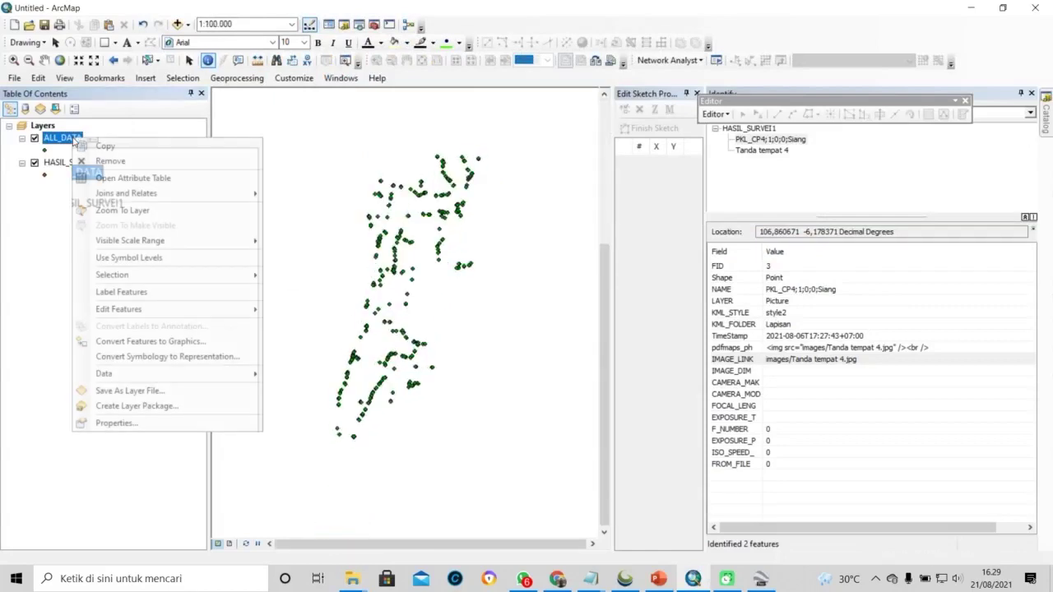
pyautogui.click(95, 179)
# Examine the IMAGE_LINK to IMAGE_LIN3 columns of the ALL_DATA table and select the first record's IMAGE_LINK value
pyautogui.moveTo(344, 406); pyautogui.dragTo(502, 403)
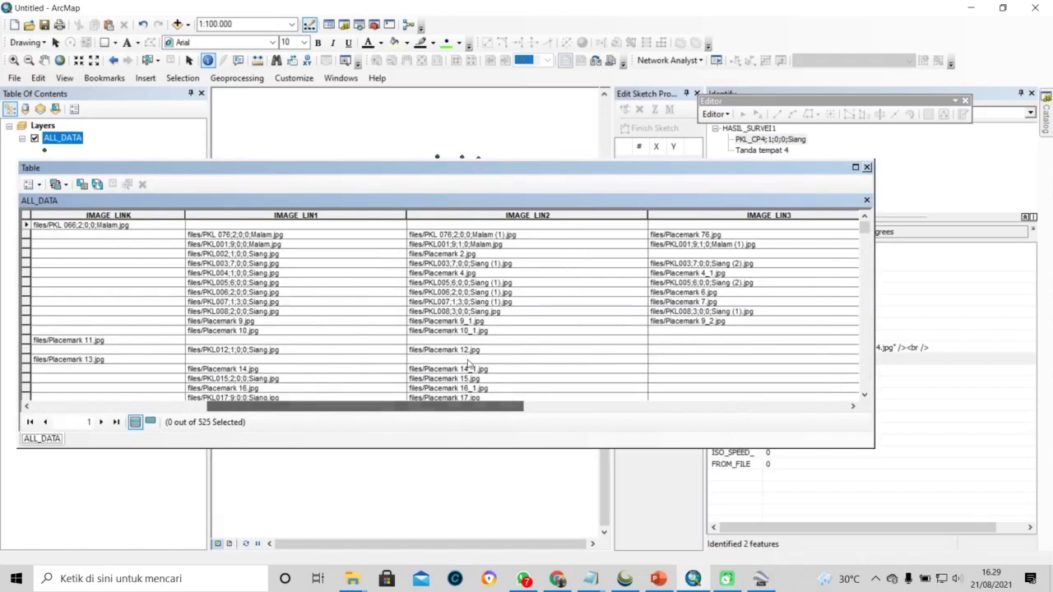
pyautogui.moveTo(384, 412)
pyautogui.mouseDown()
pyautogui.moveTo(366, 416)
pyautogui.moveTo(382, 414)
pyautogui.mouseUp()
pyautogui.click(58, 216)
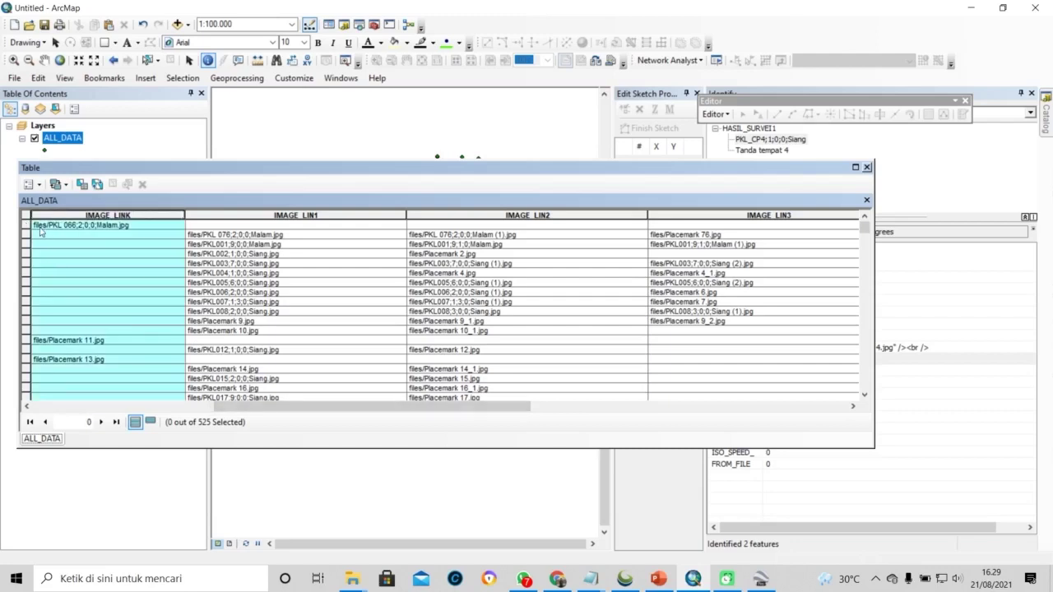
pyautogui.click(39, 229)
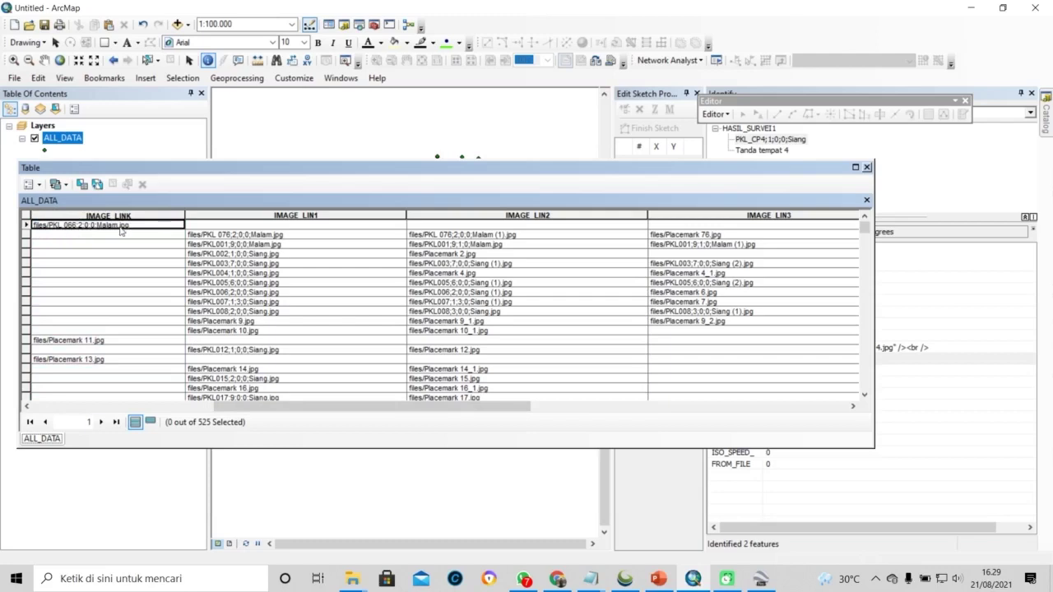
# Close the ALL_DATA table, check the IMAGE_LINK paths in the HASIL_SURVEI1 attribute table, select its first record, and close it
pyautogui.click(869, 168)
pyautogui.rightClick(74, 163)
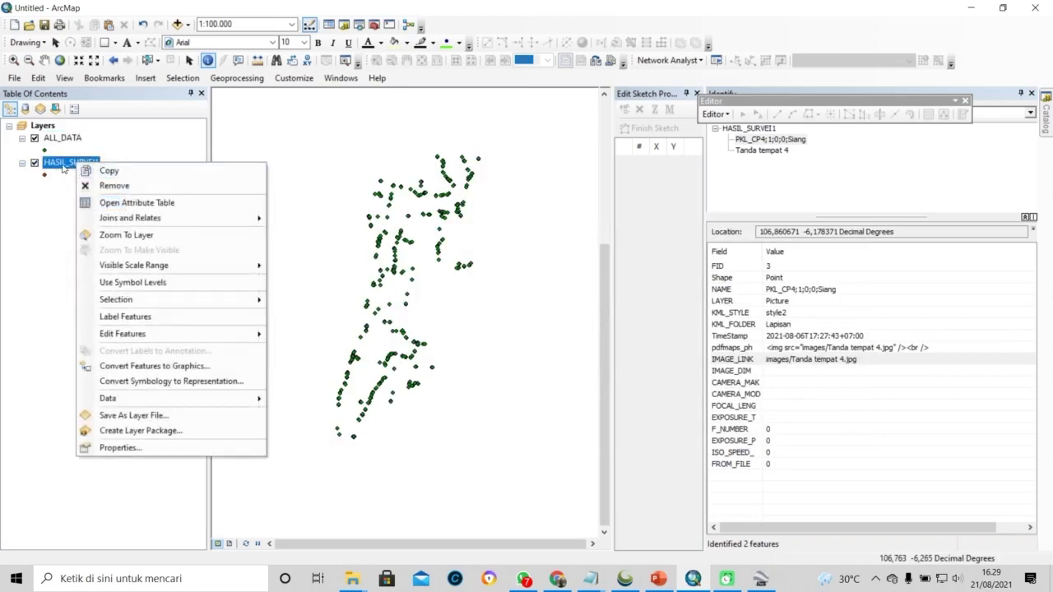
pyautogui.click(124, 202)
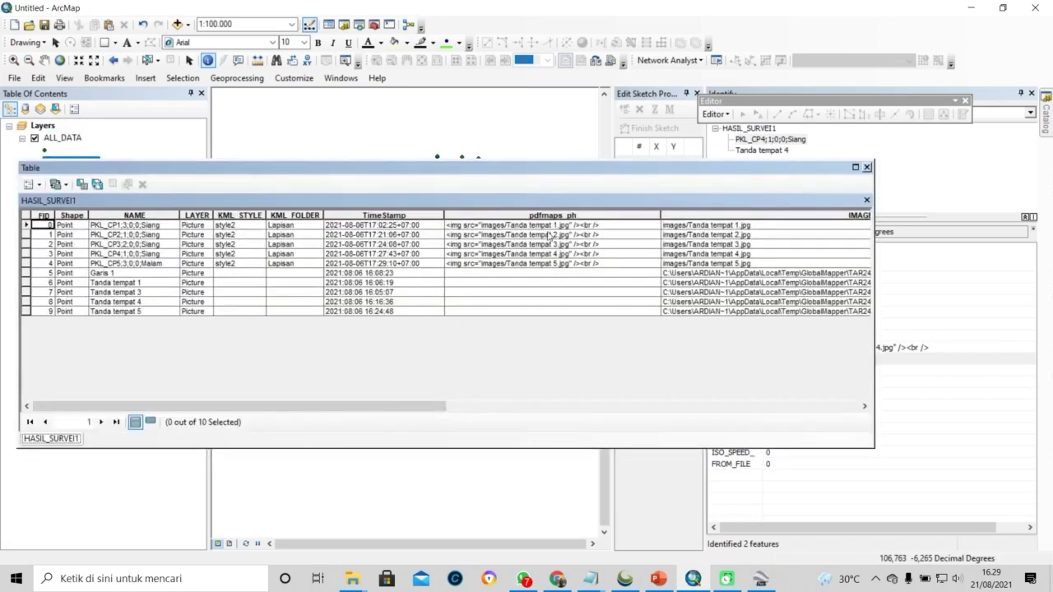
pyautogui.moveTo(401, 407); pyautogui.dragTo(588, 406)
pyautogui.click(604, 211)
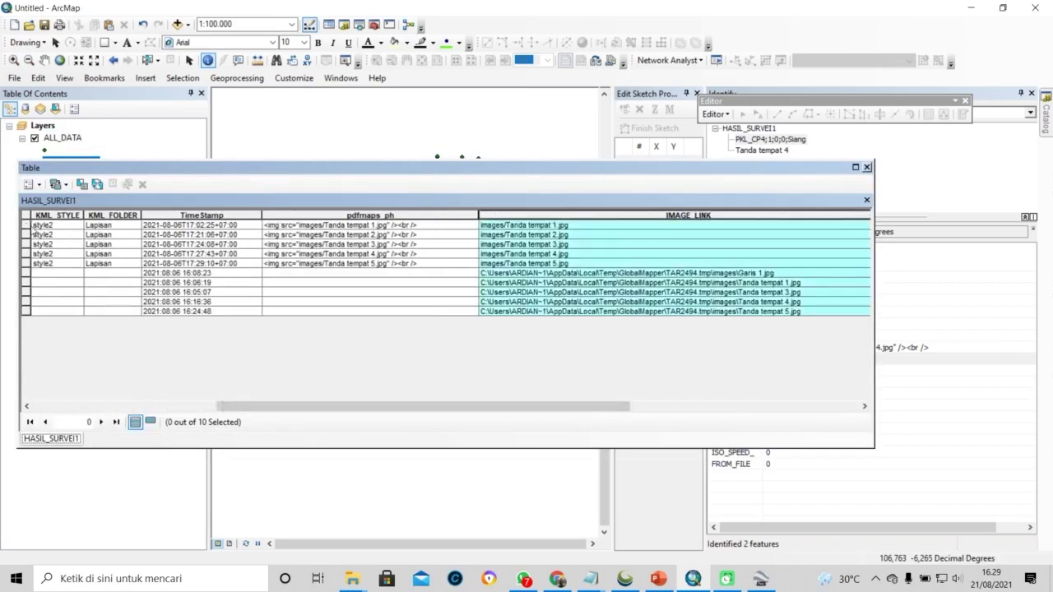
pyautogui.click(572, 227)
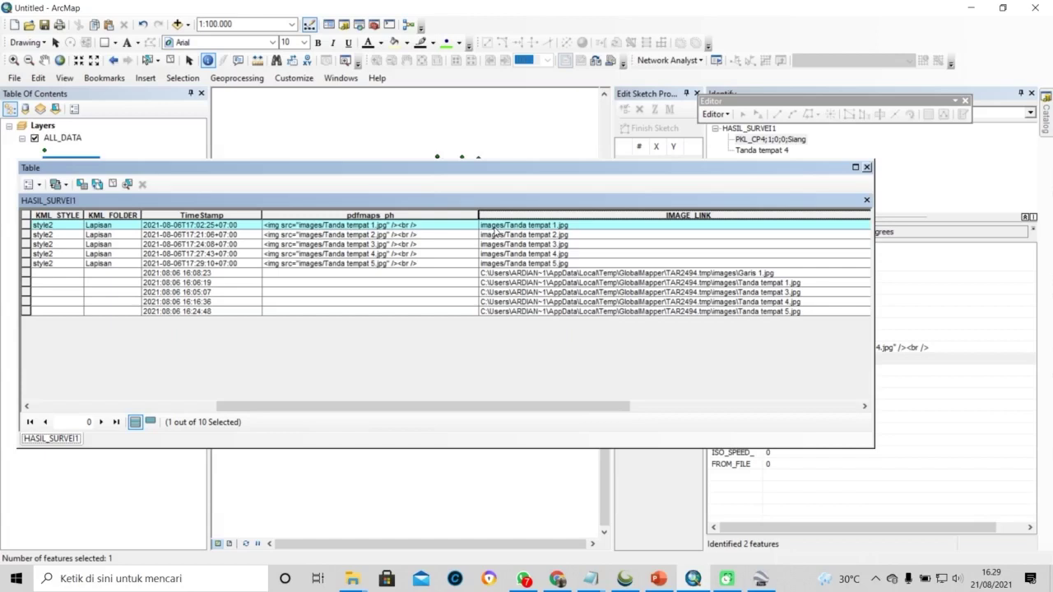
pyautogui.click(866, 167)
# Switch to the TAR58A9.tmp folder in File Explorer, look inside its files subfolder, and copy that subfolder
pyautogui.moveTo(346, 579)
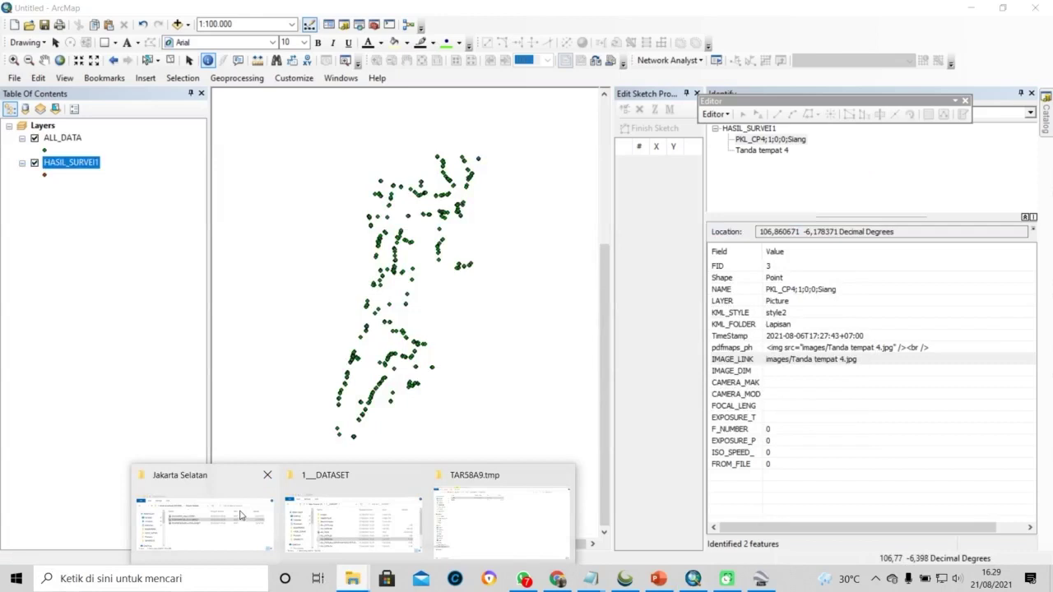
pyautogui.click(493, 505)
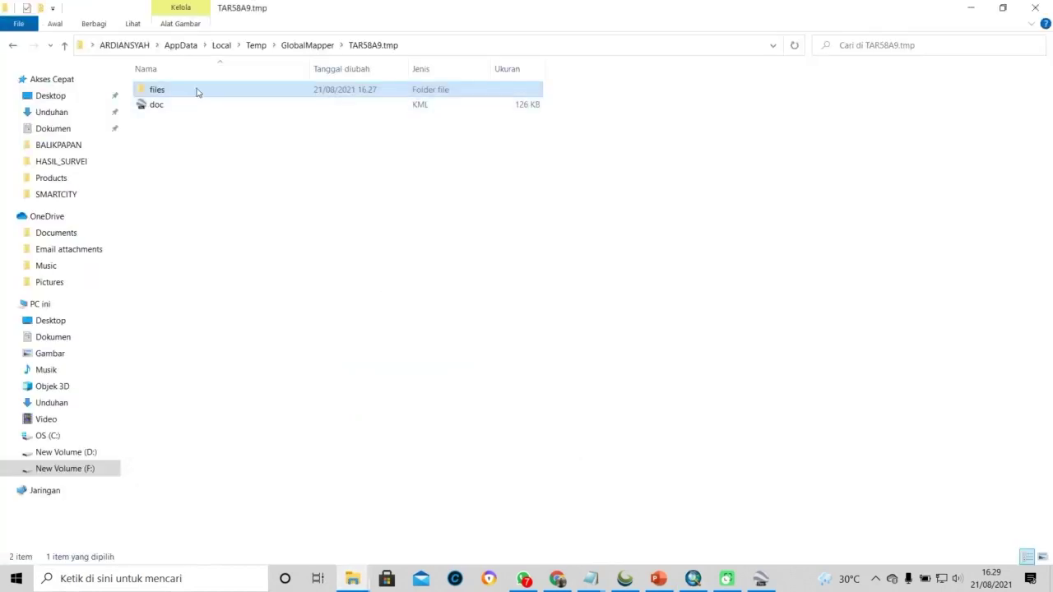
pyautogui.doubleClick(199, 90)
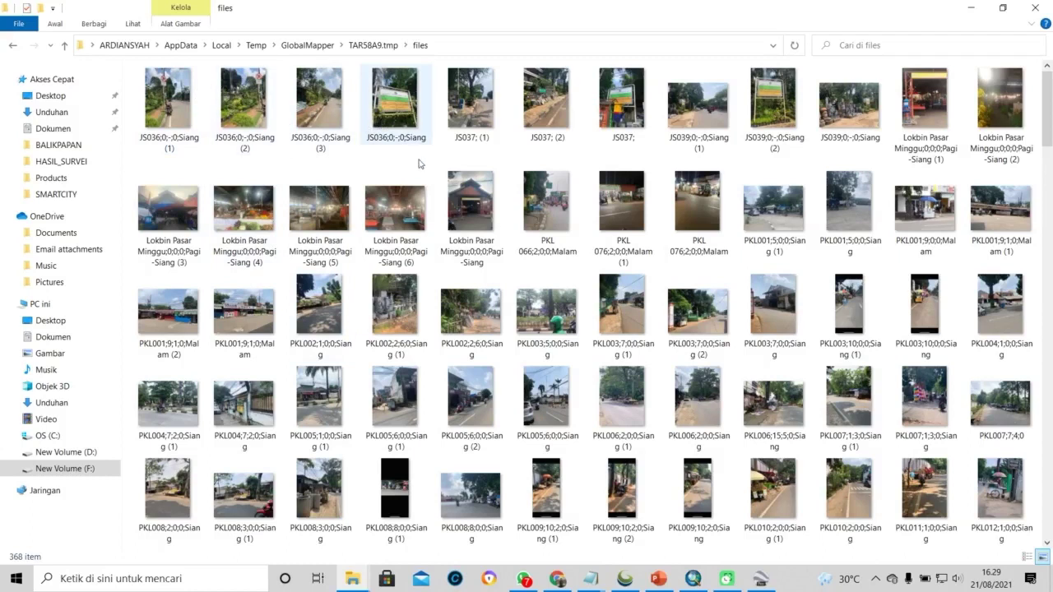
pyautogui.hotkey('ctrl', 'a')
pyautogui.click(370, 47)
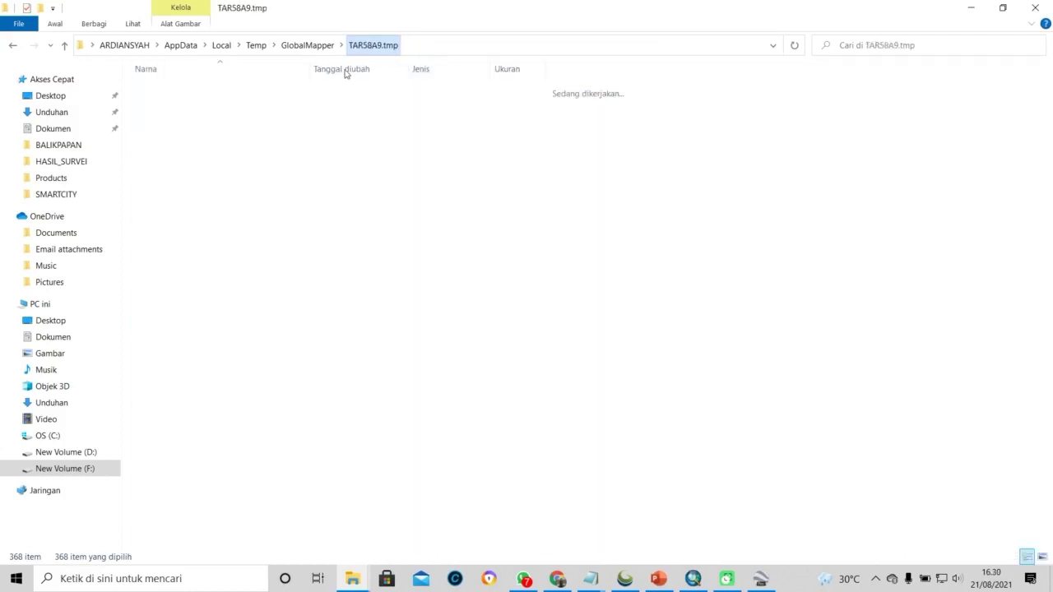
pyautogui.rightClick(172, 92)
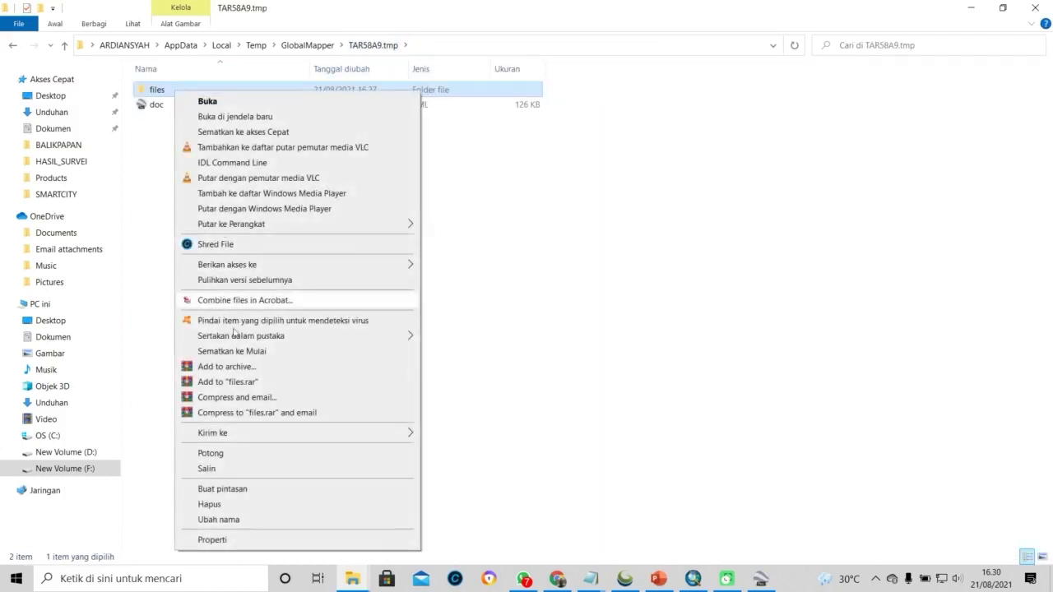
pyautogui.click(235, 468)
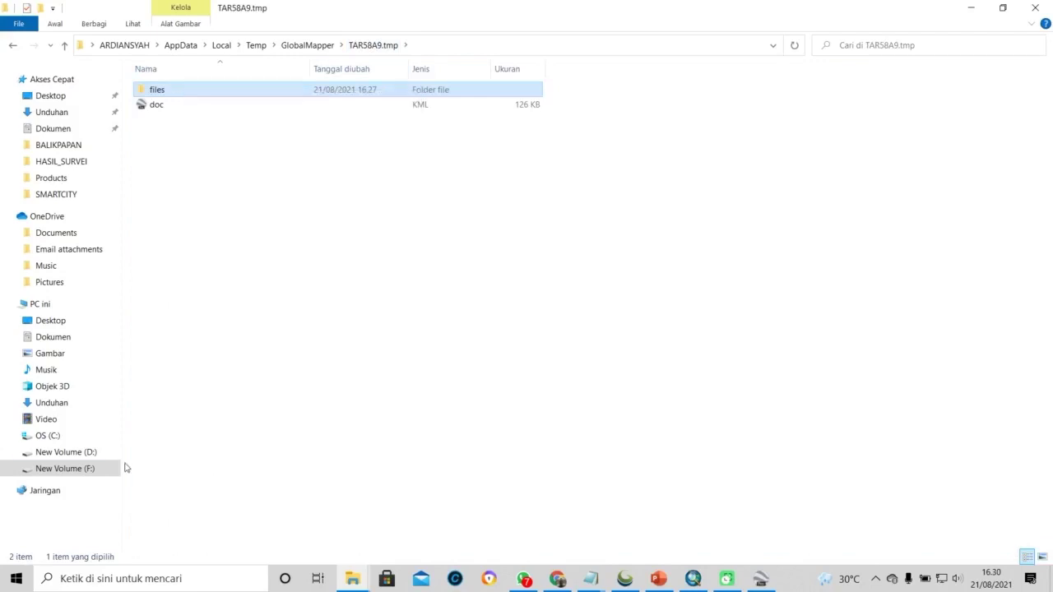
# Paste the copied files folder into the 1___DATASET folder on New Volume (F:)
pyautogui.click(94, 469)
pyautogui.click(171, 92)
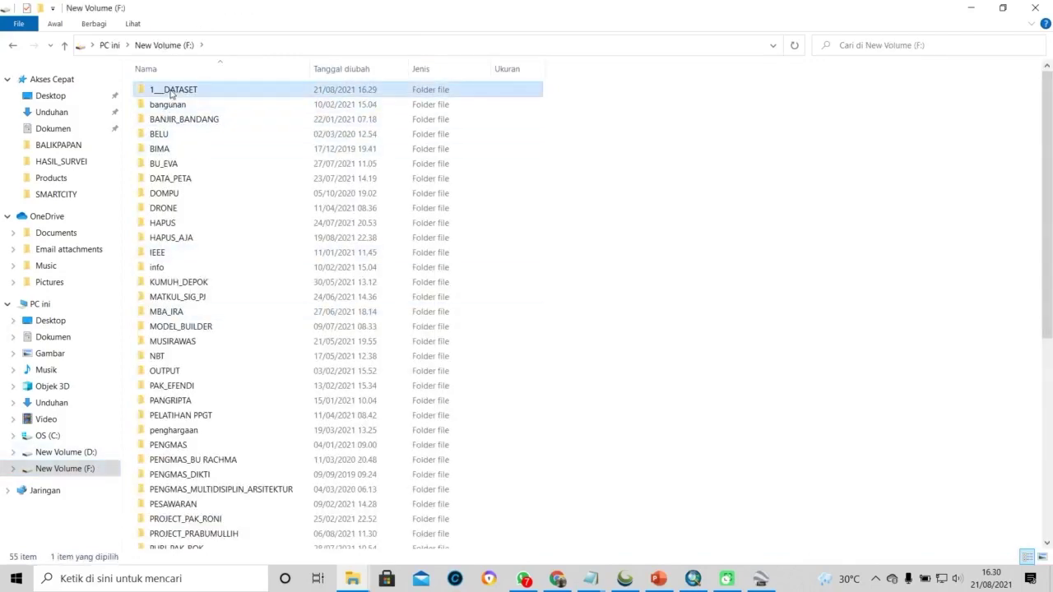
pyautogui.doubleClick(171, 94)
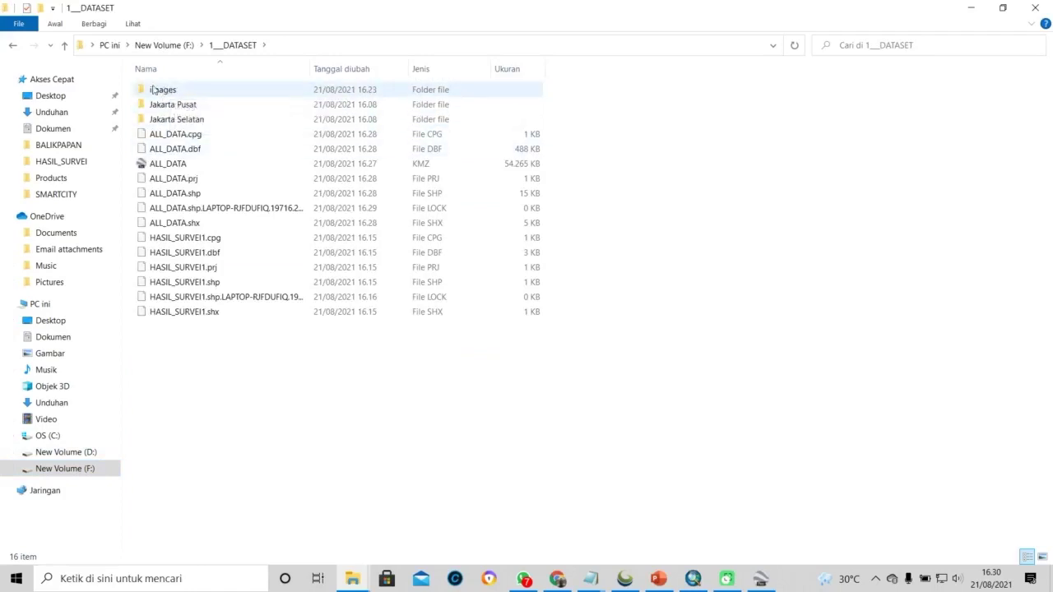
pyautogui.rightClick(374, 374)
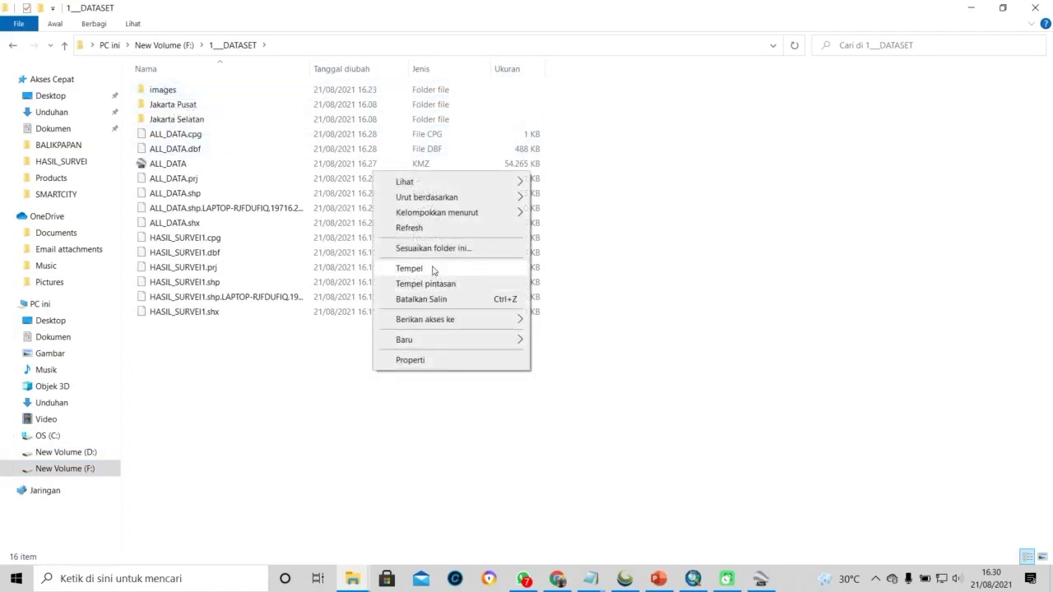
pyautogui.click(434, 270)
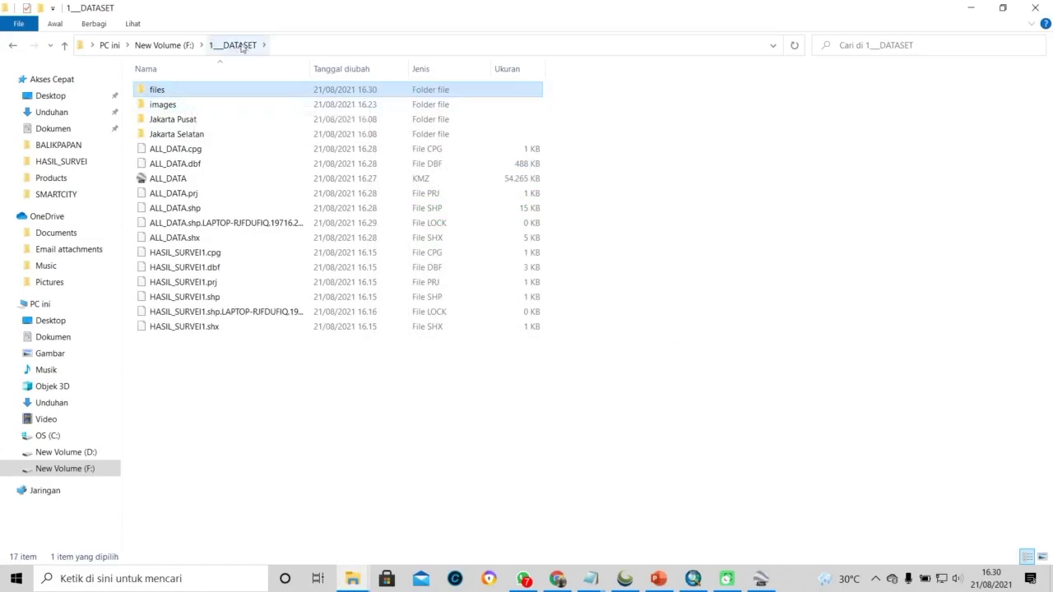
# Look through the photos in the files and images folders of 1___DATASET and return to the 1___DATASET folder
pyautogui.doubleClick(165, 93)
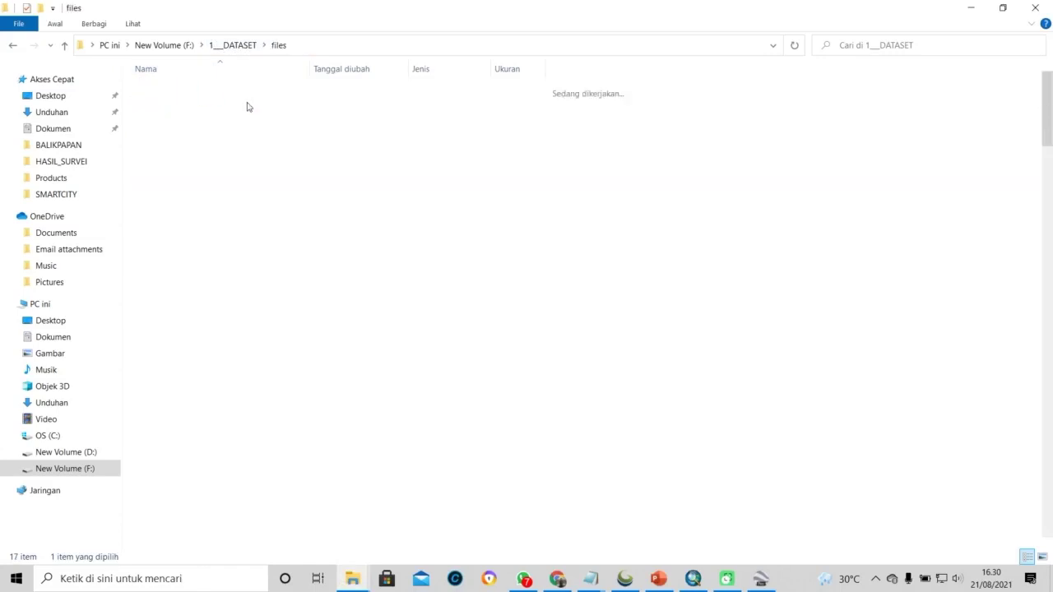
pyautogui.click(222, 48)
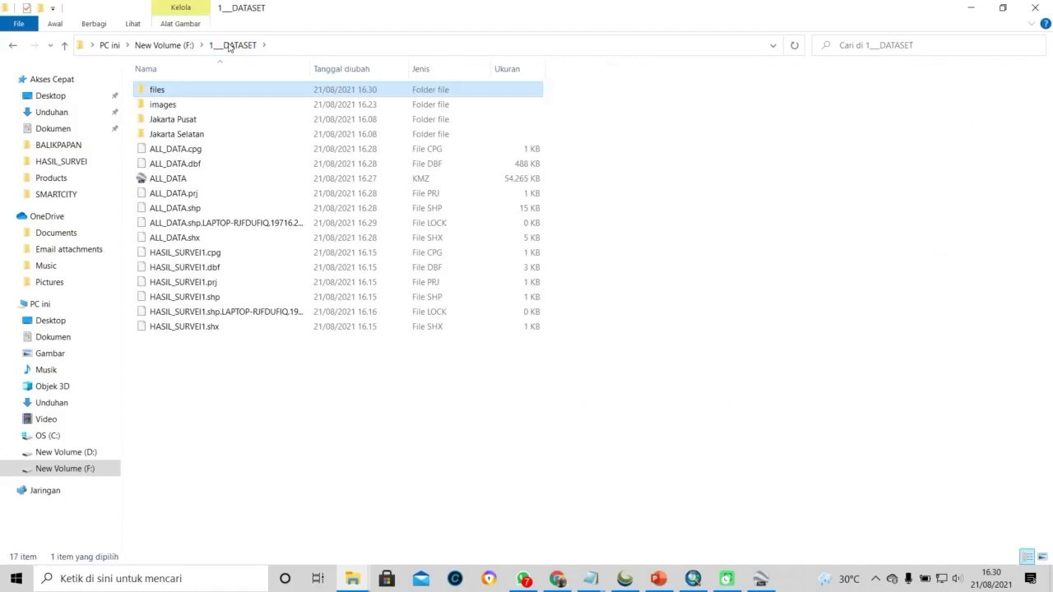
pyautogui.doubleClick(172, 107)
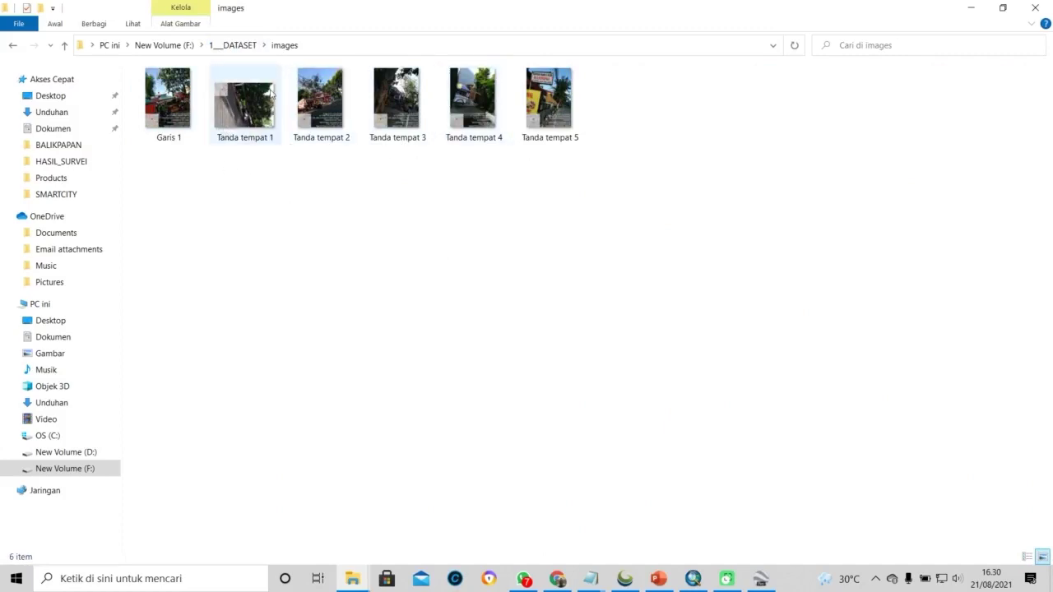
pyautogui.click(233, 45)
pyautogui.click(182, 93)
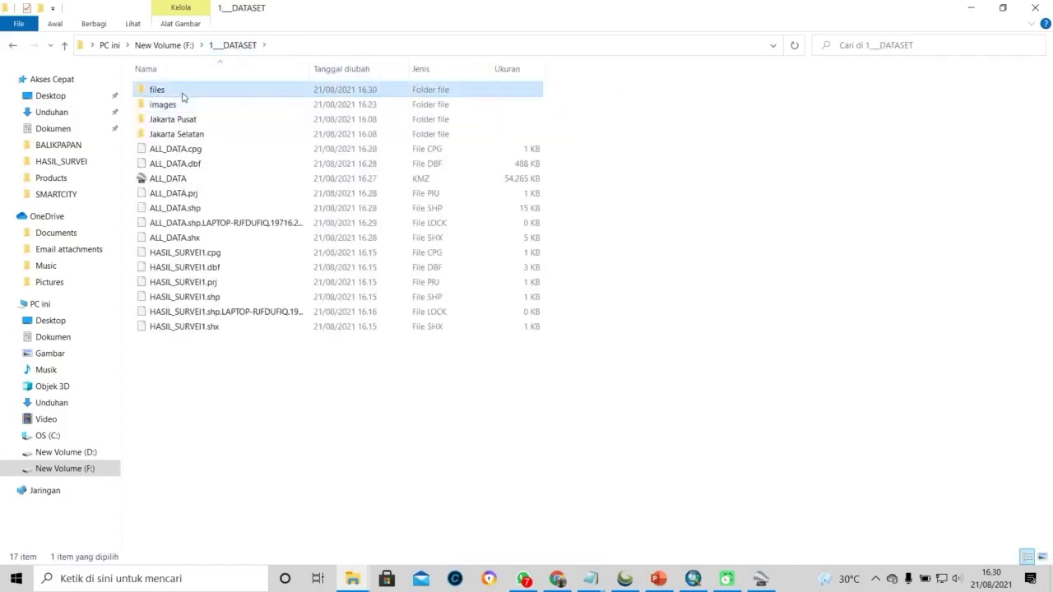
pyautogui.doubleClick(182, 96)
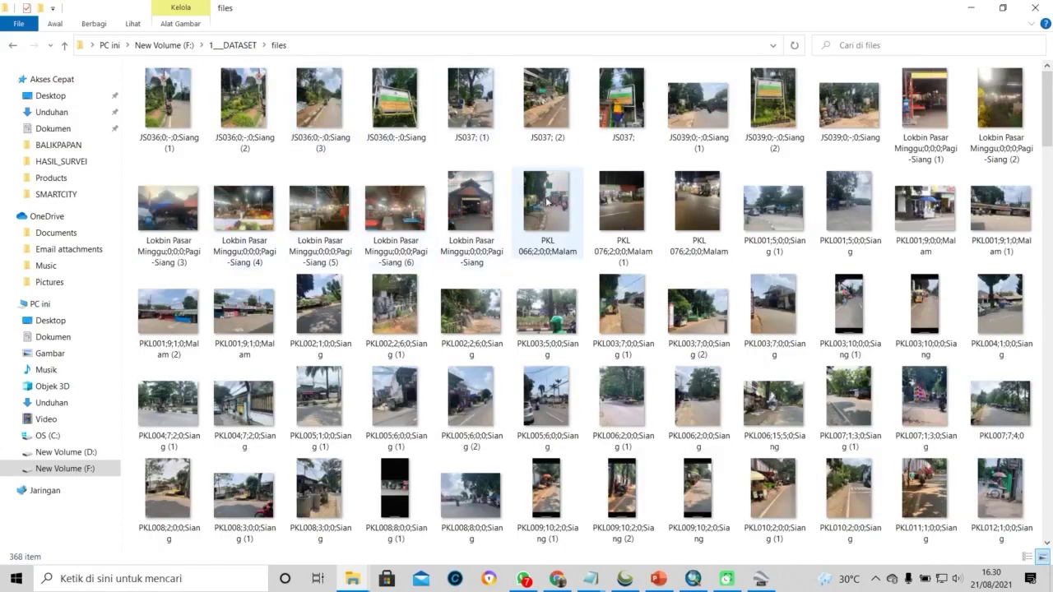
pyautogui.click(215, 50)
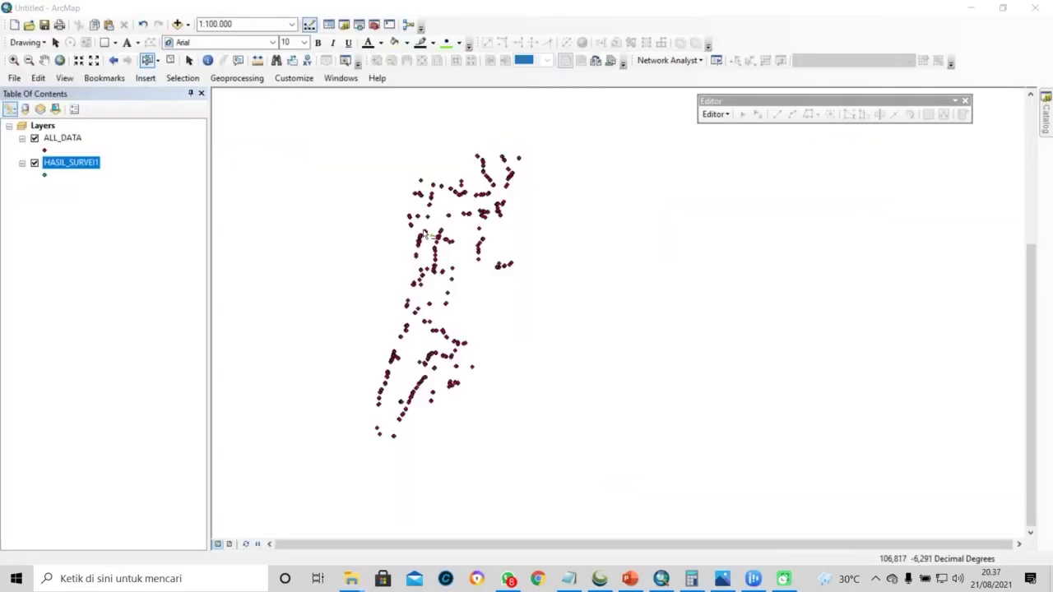
# Switch to ArcMap, hide the ALL_DATA layer, zoom to the HASIL_SURVEI1 layer, and clear the selected features
pyautogui.scroll(2, 422, 234)
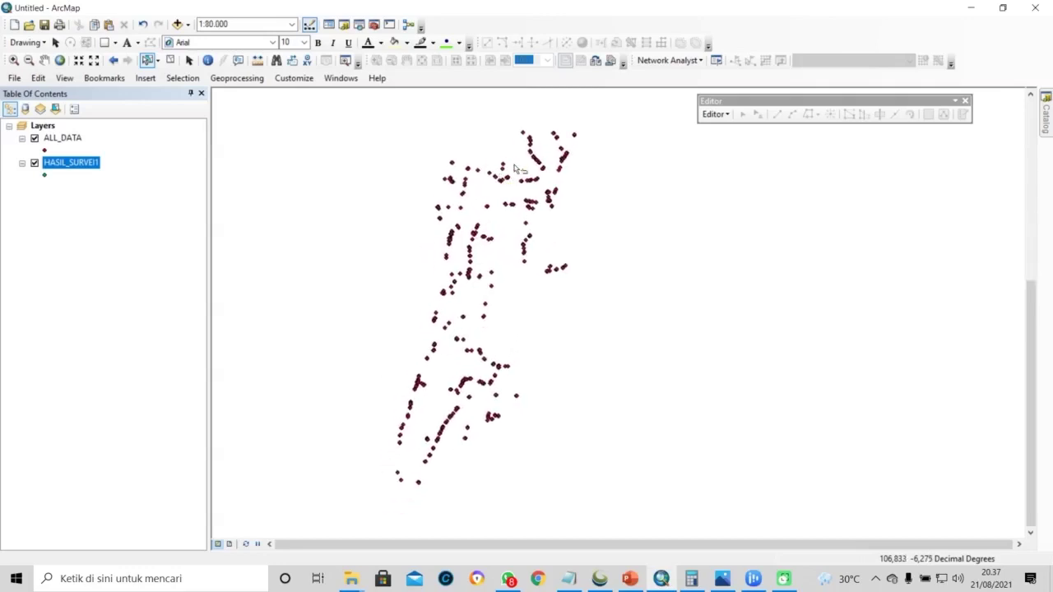
pyautogui.scroll(1, 506, 173)
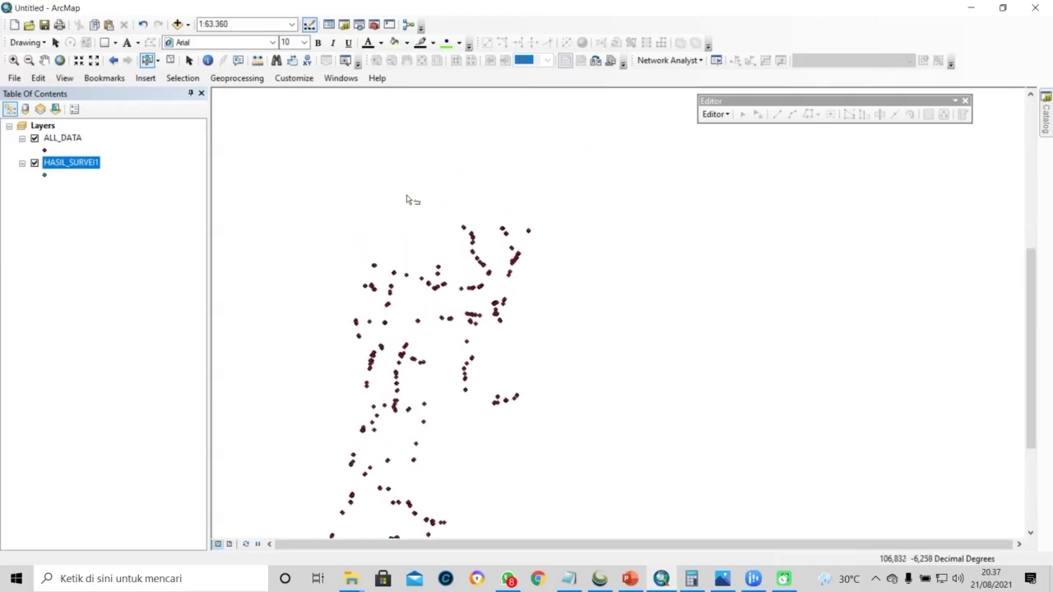
pyautogui.click(35, 138)
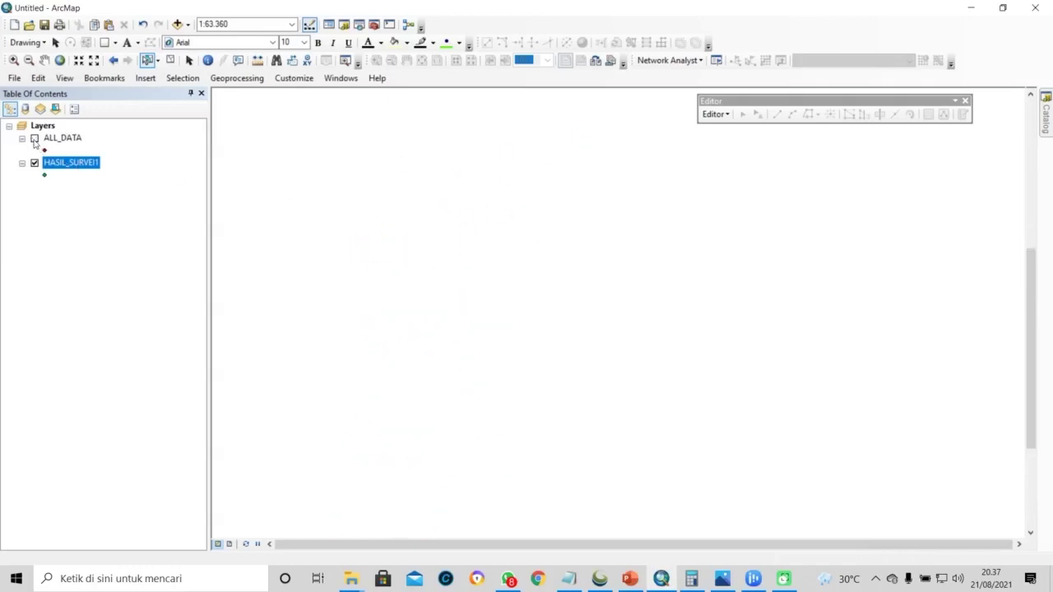
pyautogui.rightClick(72, 163)
pyautogui.click(99, 238)
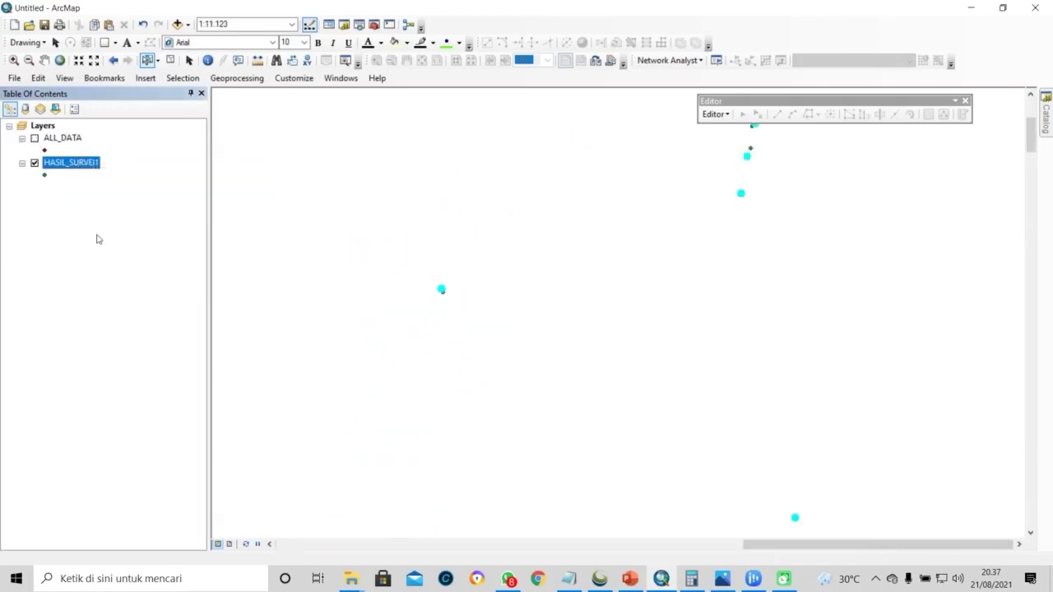
pyautogui.click(172, 61)
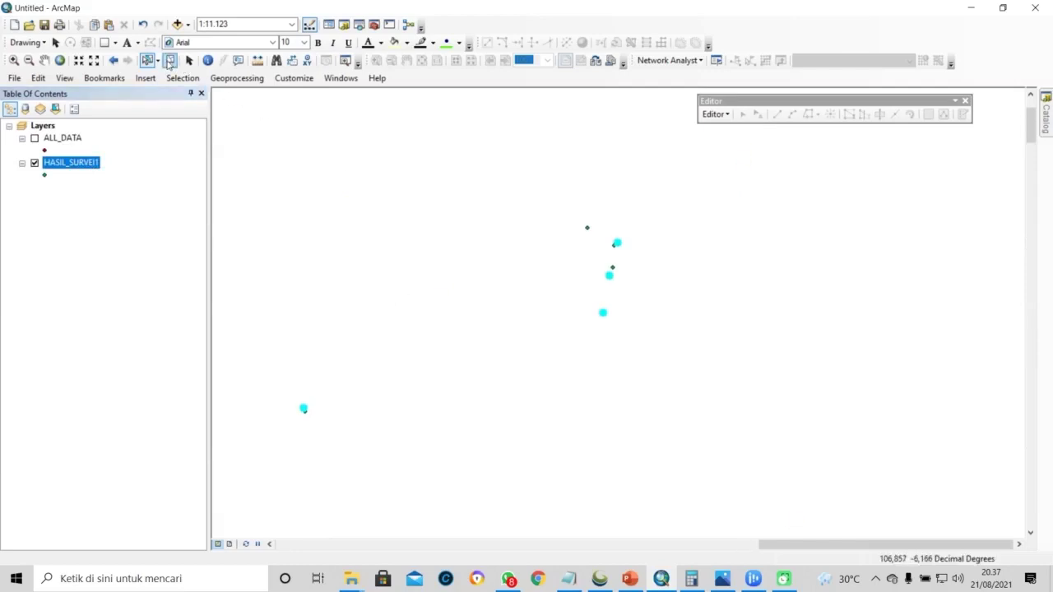
# Open the HASIL_SURVEI1 attribute table and undock it as a floating window below the survey points
pyautogui.rightClick(83, 168)
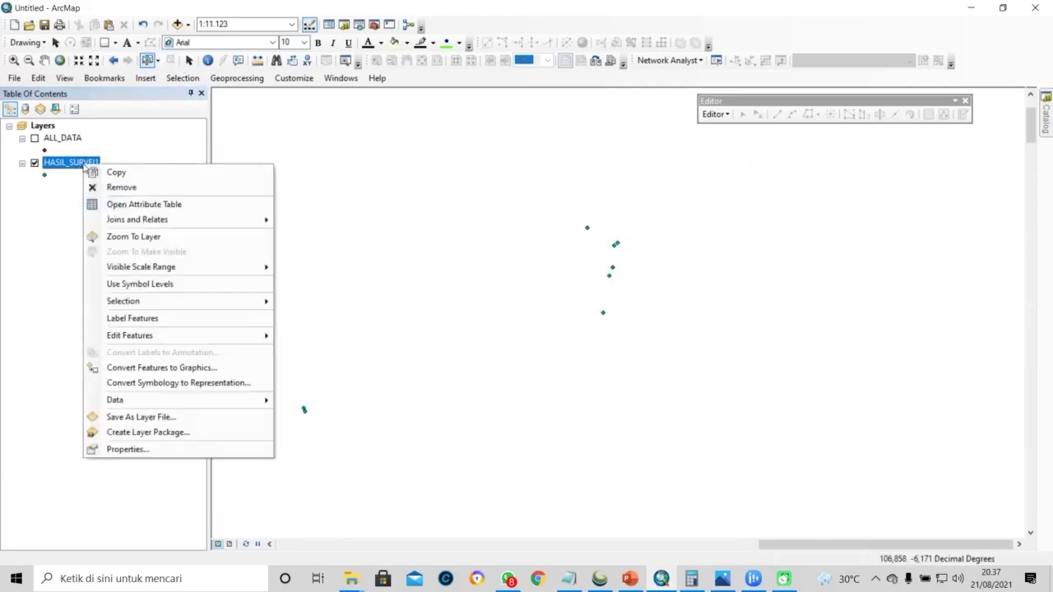
pyautogui.click(139, 204)
pyautogui.moveTo(340, 144); pyautogui.dragTo(624, 350)
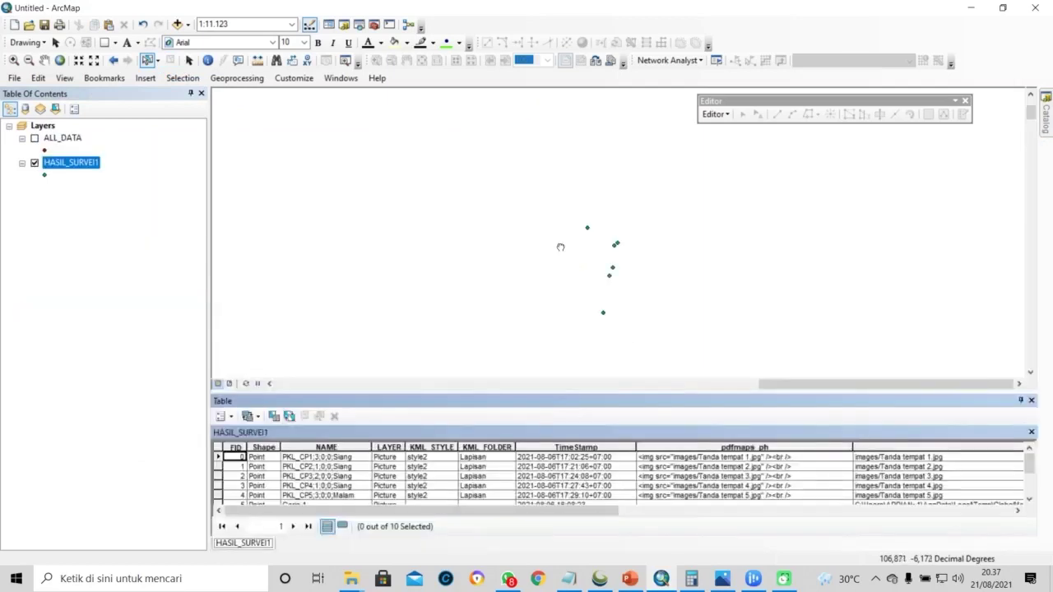
pyautogui.moveTo(629, 406); pyautogui.dragTo(630, 239)
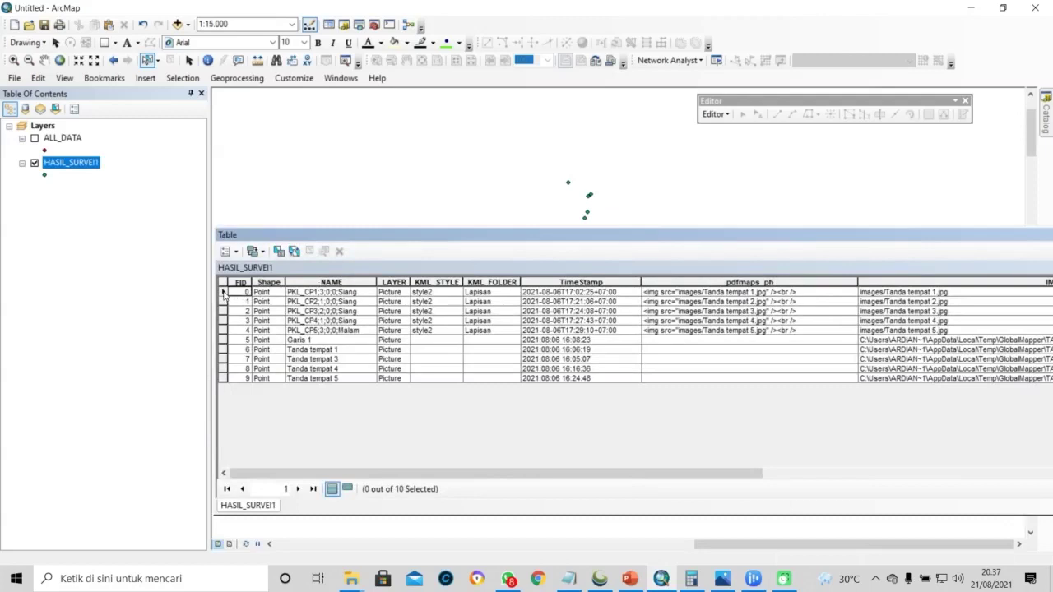
# Select the records with FID 0 to 4, then FID 5 to 9, then all records to compare their points on the map
pyautogui.moveTo(223, 294); pyautogui.dragTo(220, 336)
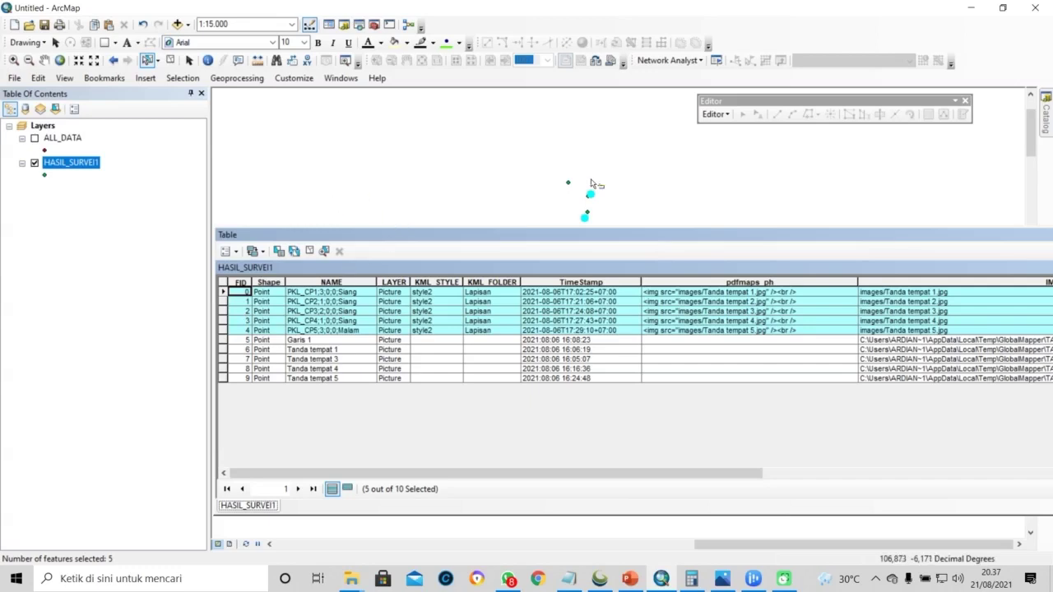
pyautogui.moveTo(222, 340); pyautogui.dragTo(222, 382)
pyautogui.moveTo(223, 293); pyautogui.dragTo(222, 380)
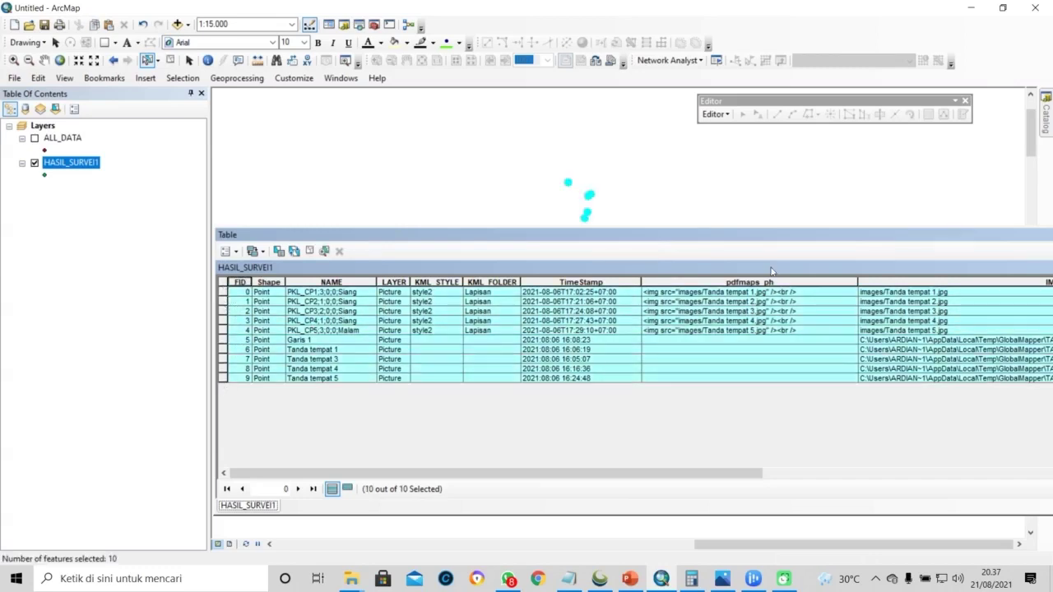
pyautogui.moveTo(623, 209); pyautogui.dragTo(578, 174)
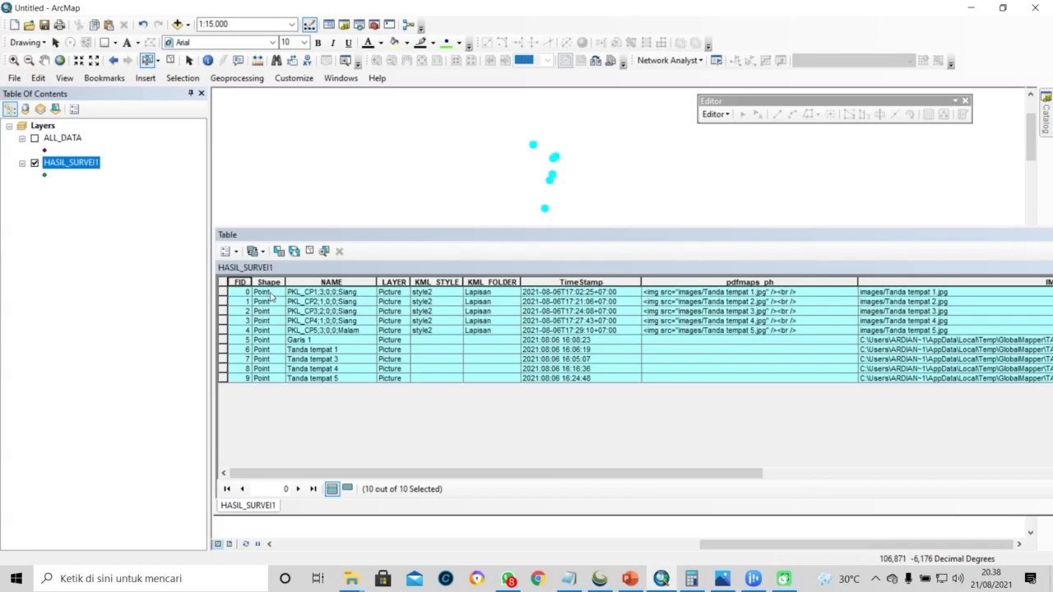
# Compare the points of the PKL_CP1;3;0;0;Siang and Tanda tempat 1 records by selecting each, and highlight the KML_FOLDER column
pyautogui.click(224, 292)
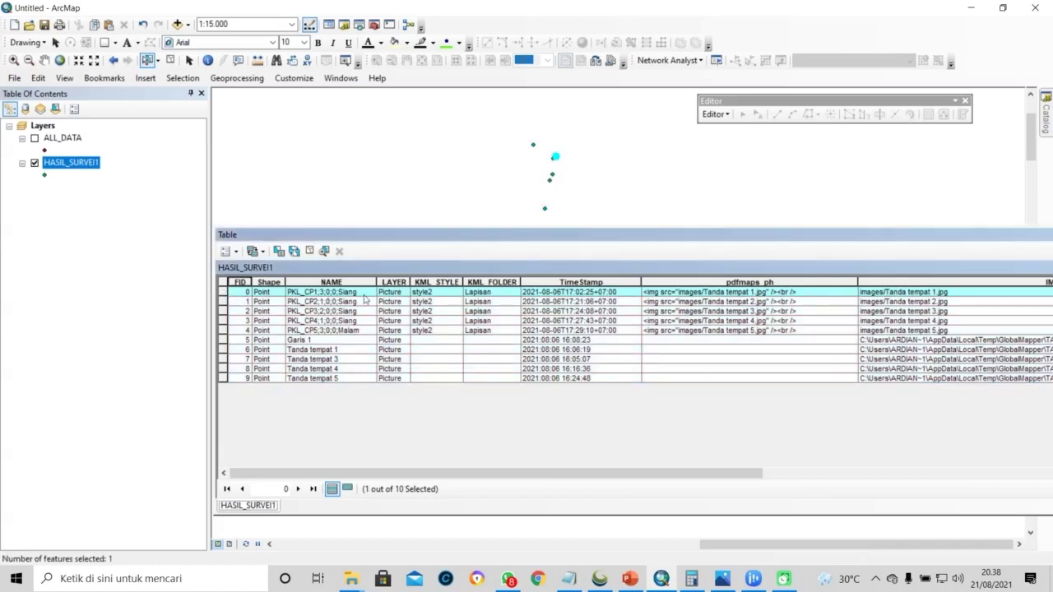
pyautogui.click(222, 350)
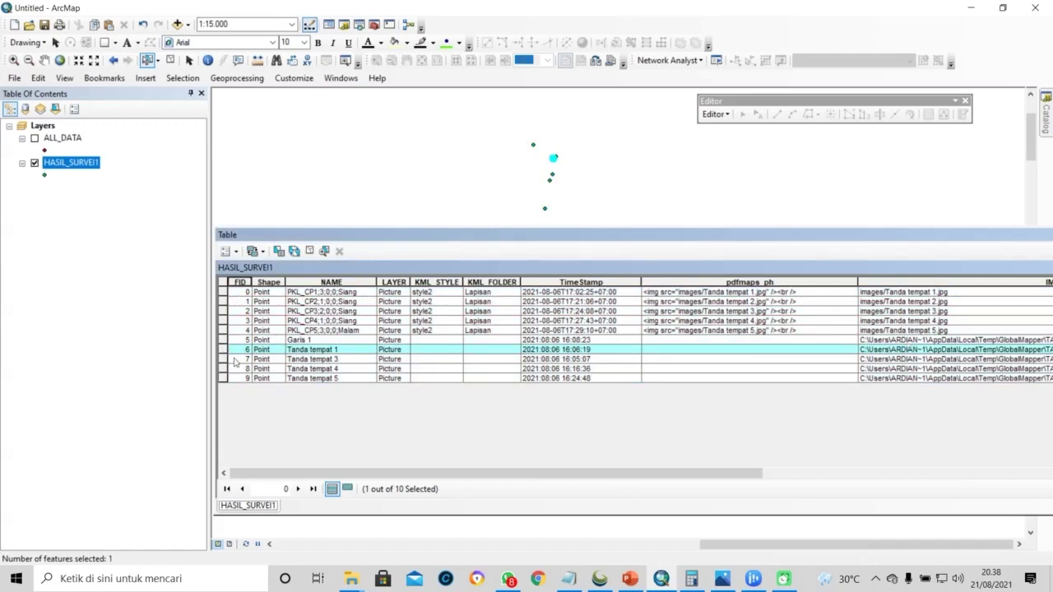
pyautogui.moveTo(433, 212); pyautogui.dragTo(420, 180)
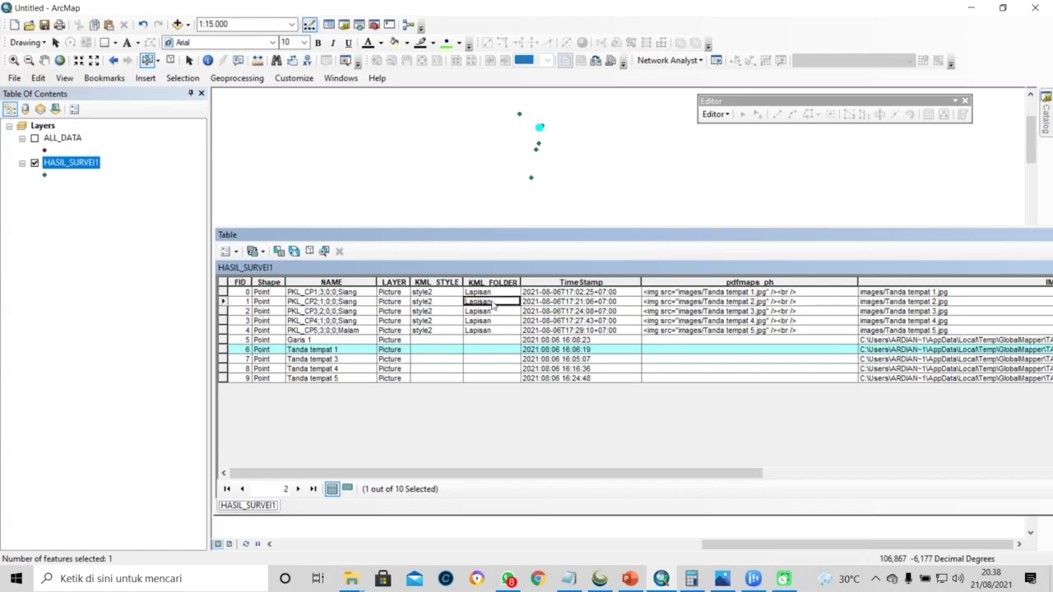
pyautogui.click(492, 283)
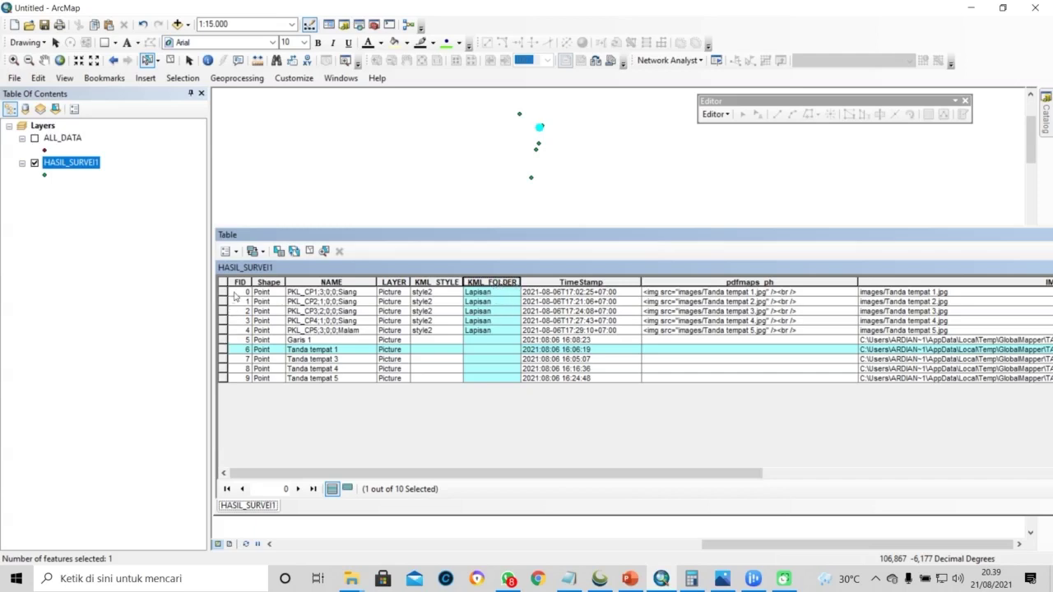
# Check the KML_FOLDER values of the first records and select the records with FID 0 to 4
pyautogui.click(487, 295)
pyautogui.click(486, 302)
pyautogui.click(487, 320)
pyautogui.click(486, 312)
pyautogui.click(487, 302)
pyautogui.click(486, 292)
pyautogui.moveTo(223, 292); pyautogui.dragTo(222, 330)
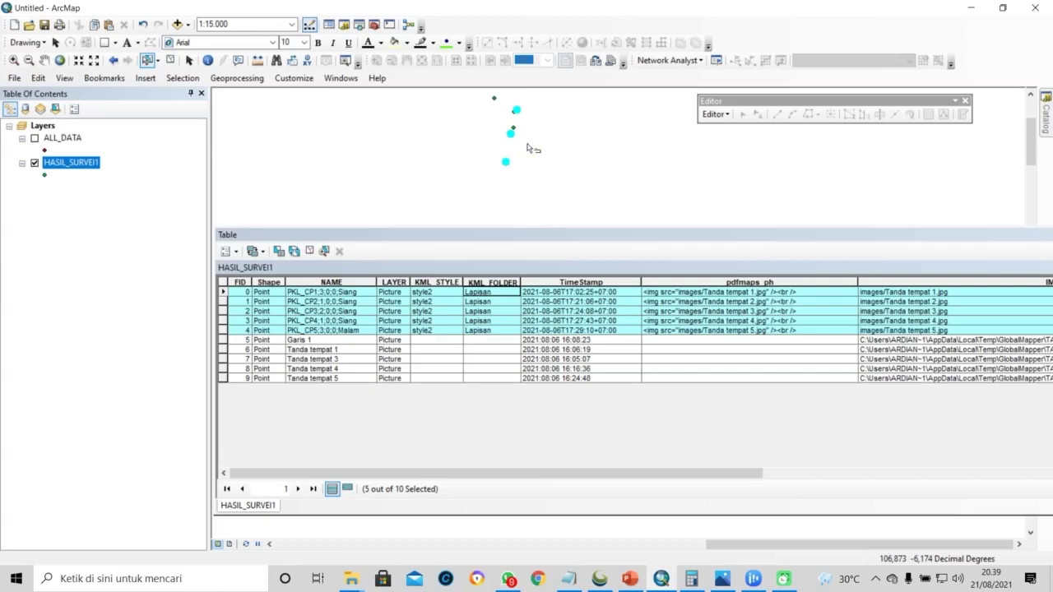
# Examine the points of records FID 0 to 4 on the map and reselect those records in the table
pyautogui.scroll(2, 529, 133)
pyautogui.scroll(-1, 539, 134)
pyautogui.moveTo(518, 162); pyautogui.dragTo(486, 183)
pyautogui.click(223, 293)
pyautogui.moveTo(222, 295); pyautogui.dragTo(223, 329)
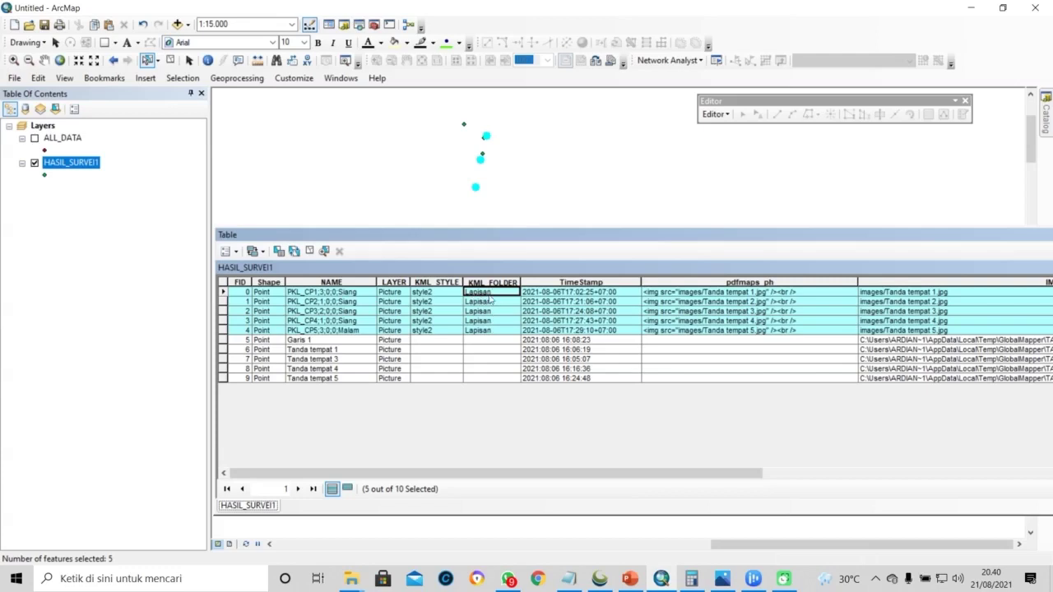
# Review the KML_FOLDER cells of the five selected records and close the HASIL_SURVEI1 attribute table
pyautogui.press('Down')
pyautogui.press('Down')
pyautogui.press('Down')
pyautogui.press('Down')
pyautogui.press('Up')
pyautogui.press('Up')
pyautogui.press('Up')
pyautogui.press('Up')
pyautogui.doubleClick(603, 239)
pyautogui.click(981, 234)
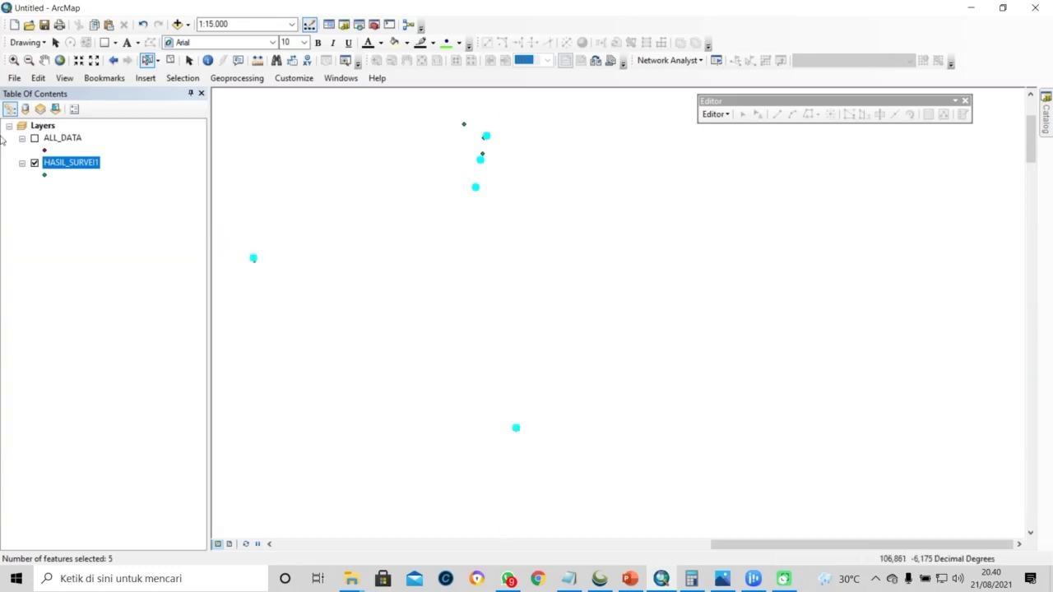
# Show the ALL_DATA layer, hide HASIL_SURVEI1, and zoom to the extent of ALL_DATA
pyautogui.click(35, 138)
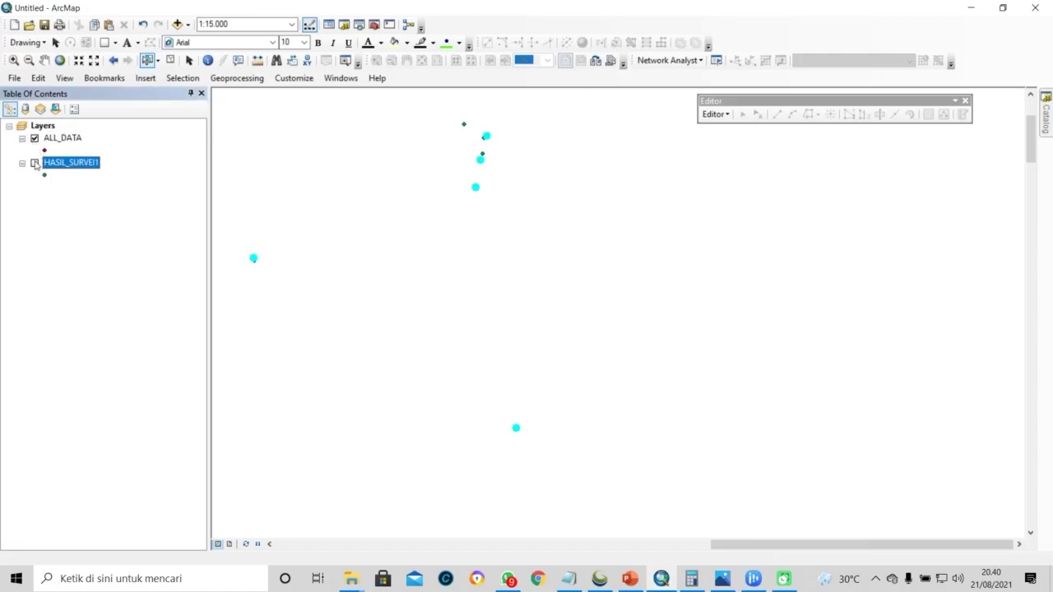
pyautogui.click(35, 163)
pyautogui.rightClick(72, 140)
pyautogui.click(95, 216)
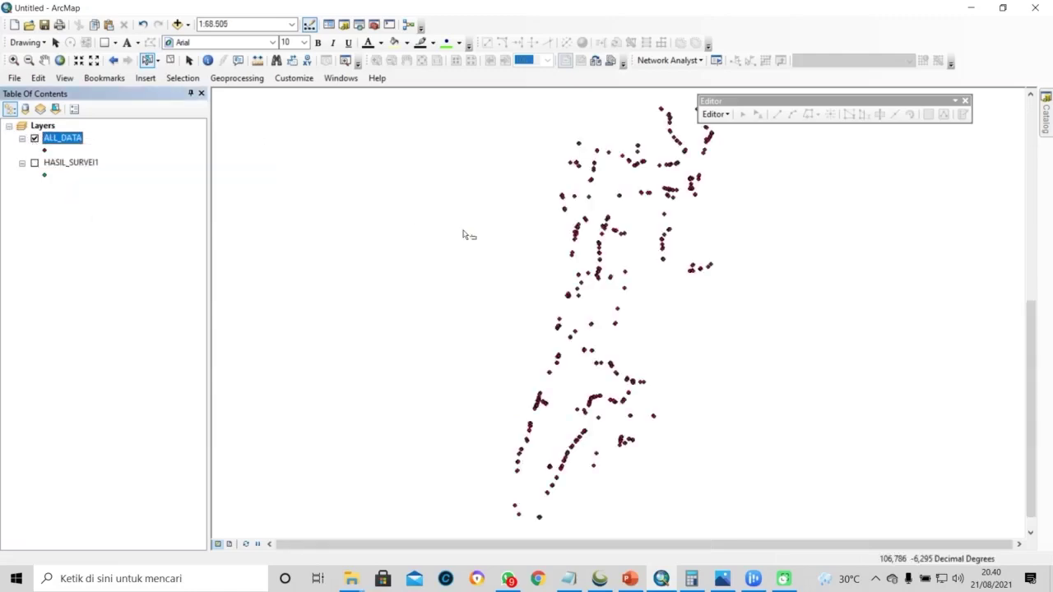
# Open the ALL_DATA attribute table and reposition its floating window over the map
pyautogui.rightClick(68, 138)
pyautogui.click(95, 178)
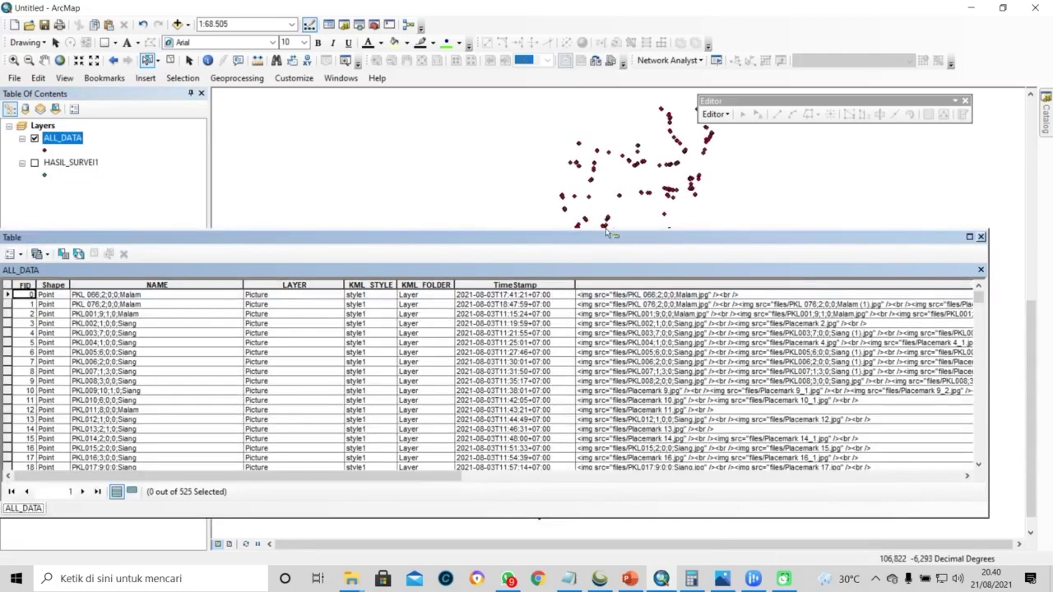
pyautogui.moveTo(570, 240)
pyautogui.mouseDown()
pyautogui.moveTo(738, 239)
pyautogui.moveTo(568, 237)
pyautogui.mouseUp()
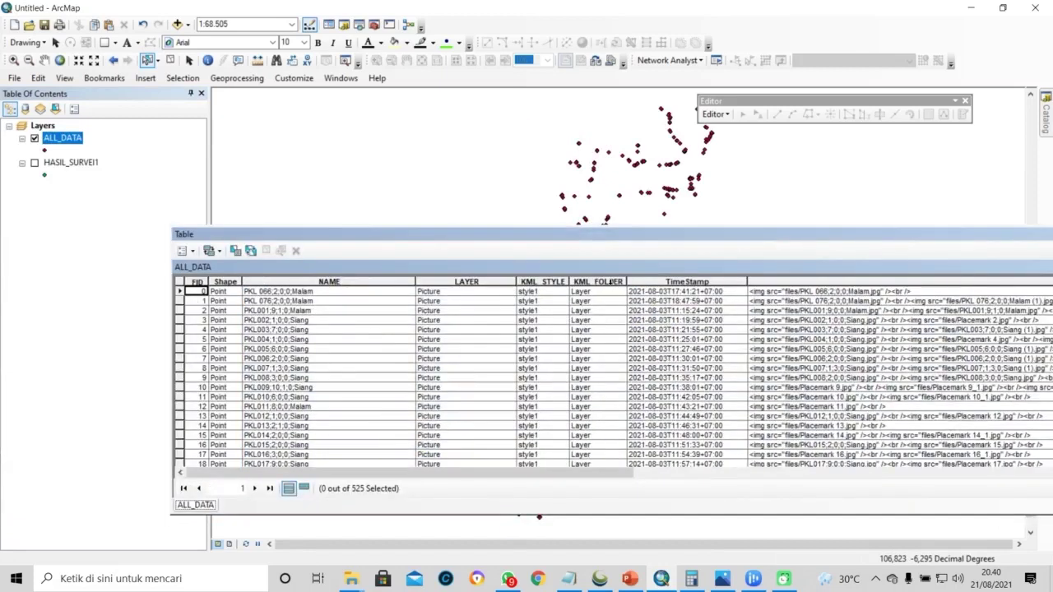
pyautogui.moveTo(649, 237); pyautogui.dragTo(479, 186)
# Select the ALL_DATA record with FID 0, then FID 178, then FID 177 to locate where the KML_FOLDER values end
pyautogui.click(137, 269)
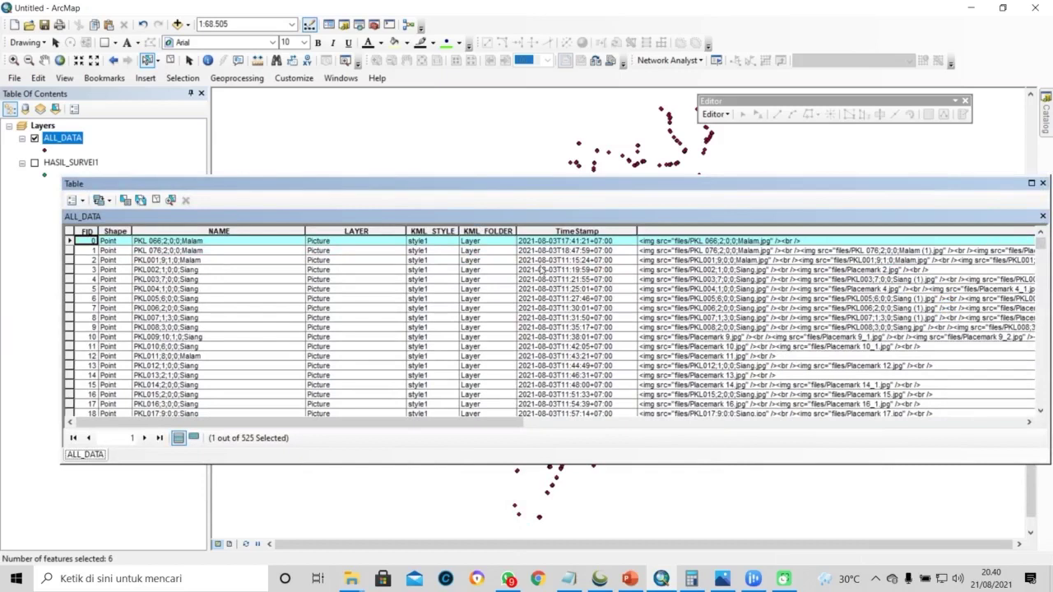
pyautogui.moveTo(1040, 245); pyautogui.dragTo(1042, 298)
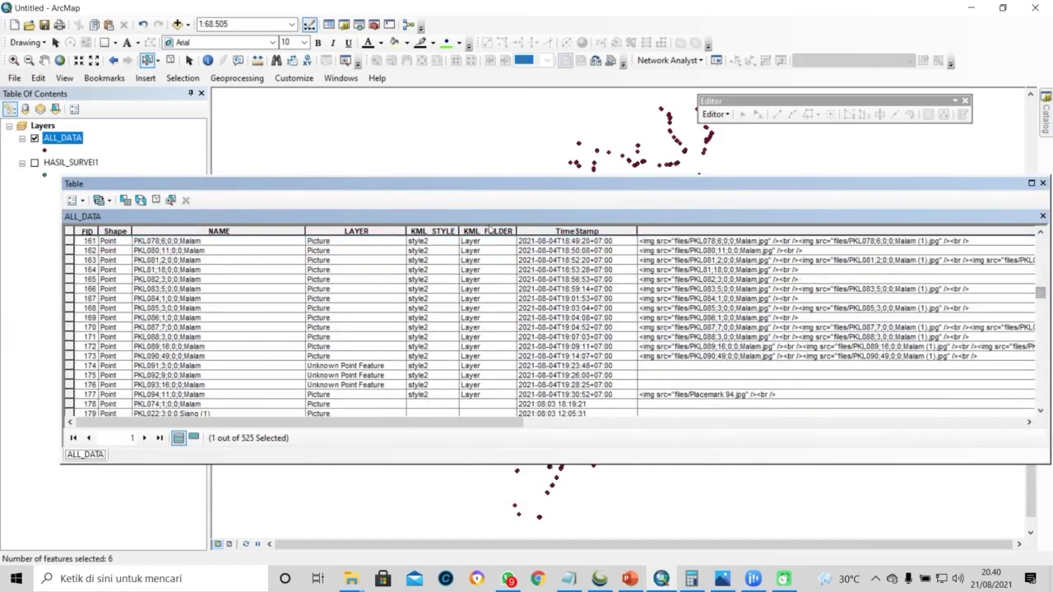
pyautogui.keyDown('shift'); pyautogui.click(69, 404); pyautogui.keyUp('shift')
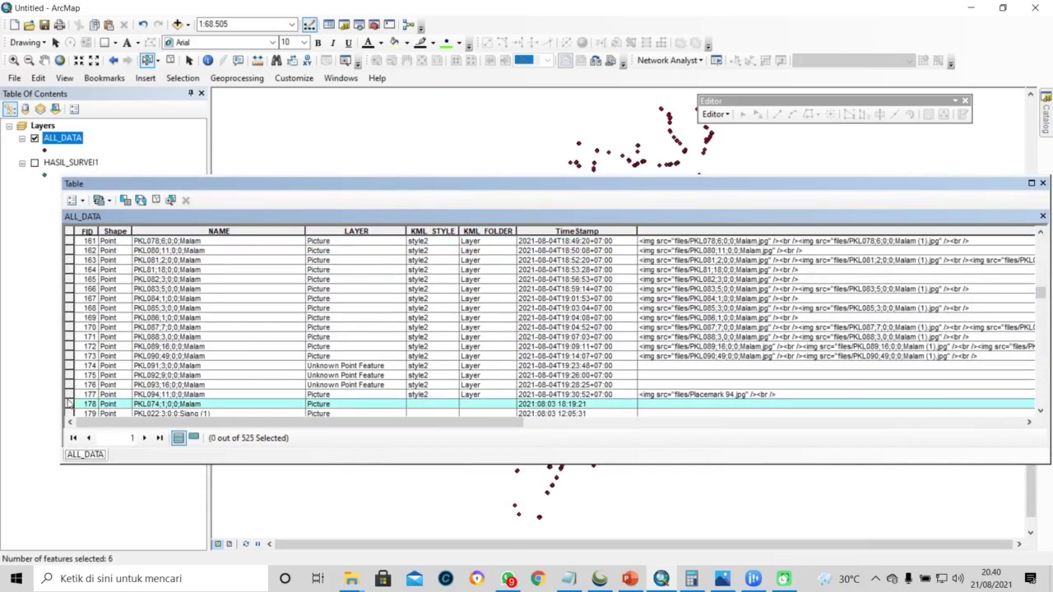
pyautogui.click(69, 404)
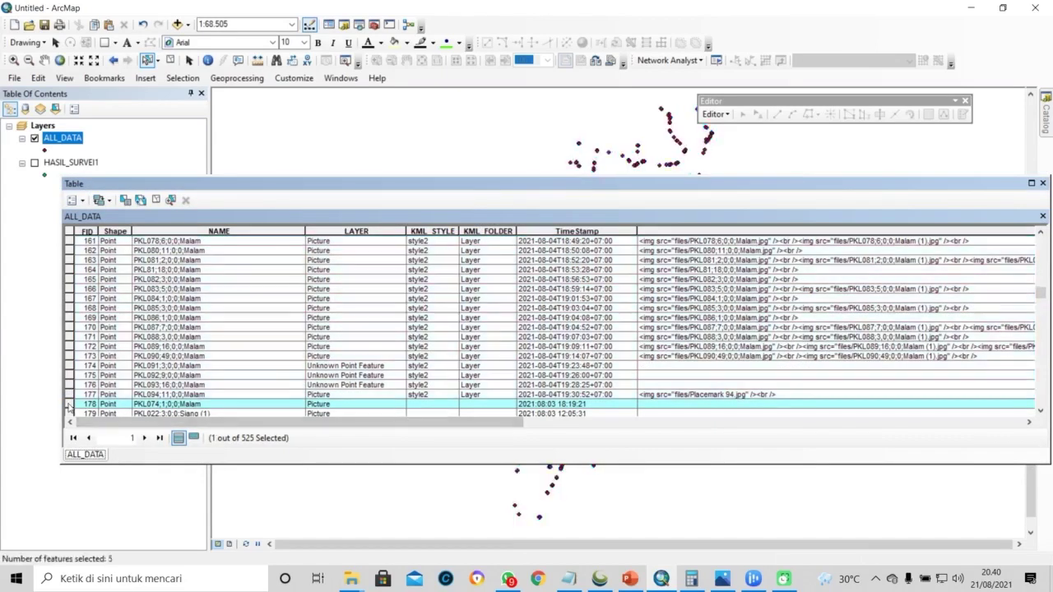
pyautogui.click(69, 394)
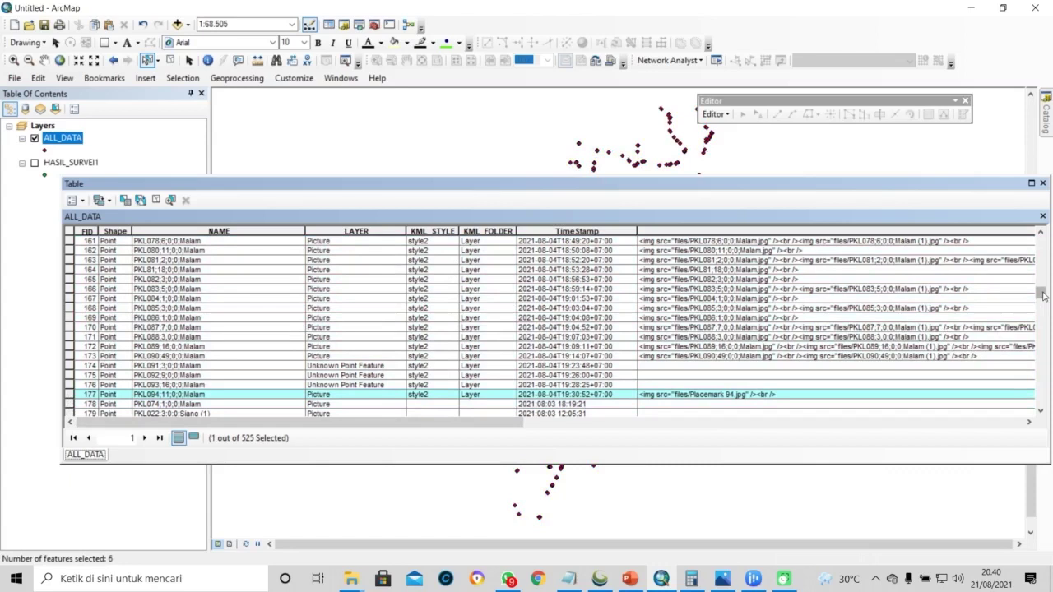
# Compare the KML_FOLDER cells of the ALL_DATA records just before and after FID 177
pyautogui.click(470, 404)
pyautogui.scroll(-2, 477, 393)
pyautogui.click(474, 359)
pyautogui.press('Down')
pyautogui.press('Down')
pyautogui.press('Down')
pyautogui.press('Down')
pyautogui.press('Down')
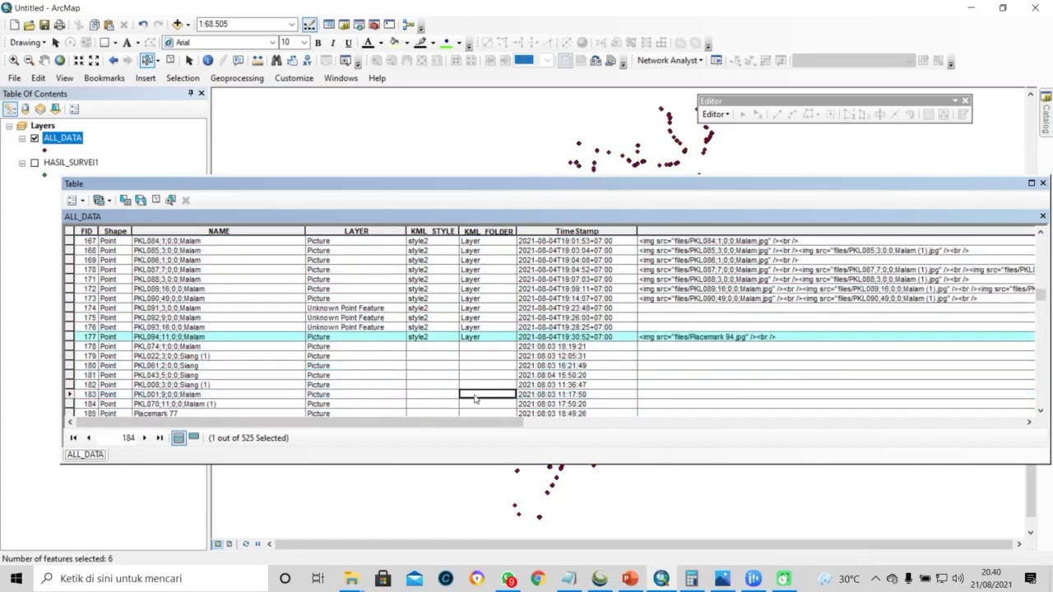
pyautogui.click(480, 335)
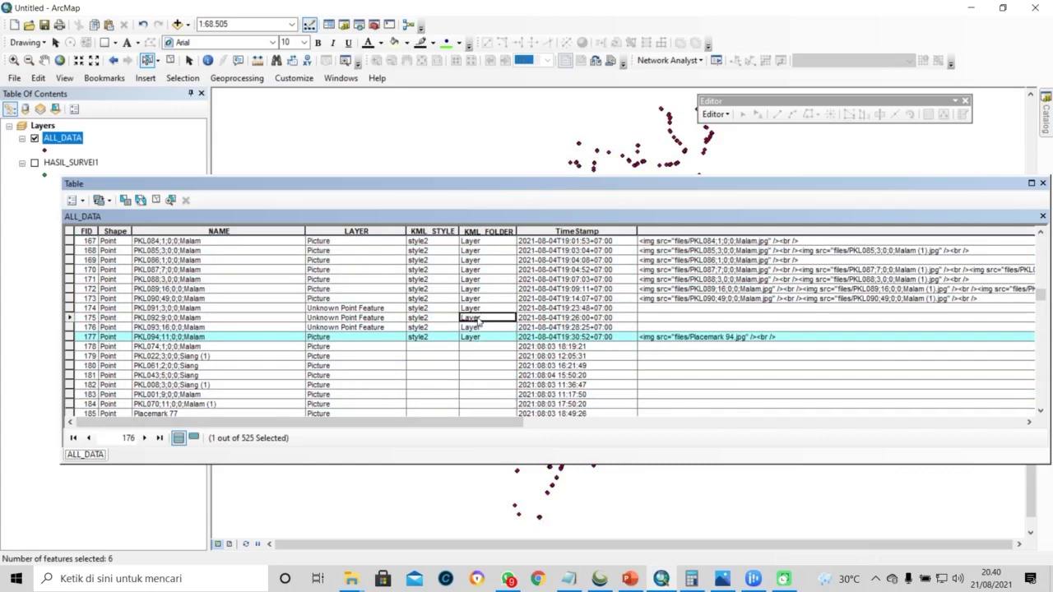
pyautogui.press('Down')
pyautogui.press('Down')
pyautogui.press('Down')
pyautogui.press('Down')
pyautogui.press('Down')
pyautogui.press('Down')
pyautogui.press('Down')
pyautogui.scroll(-3, 496, 320)
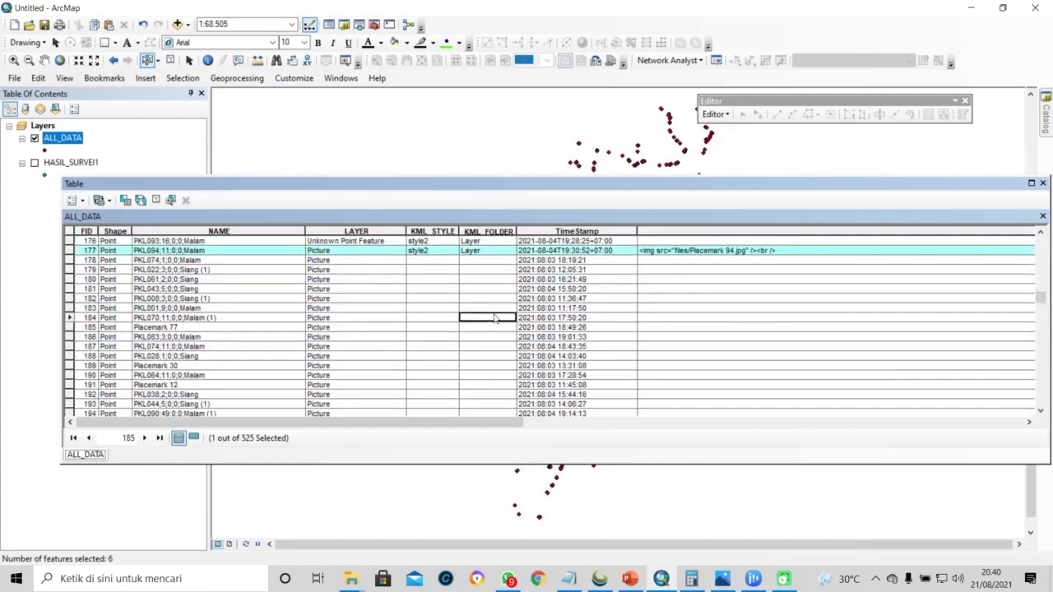
pyautogui.scroll(4, 496, 318)
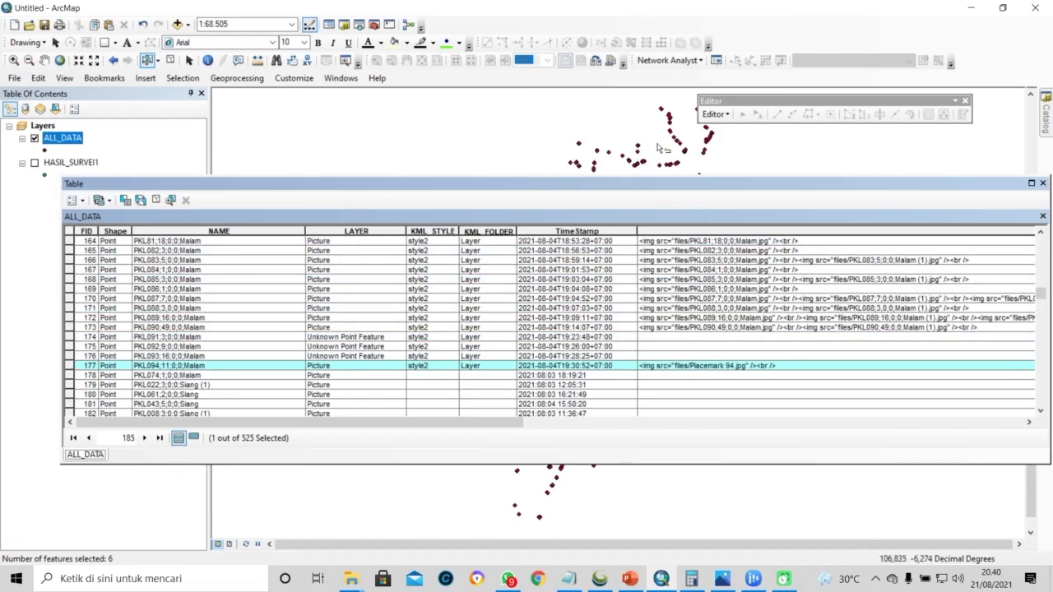
# Highlight the KML_FOLDER column of ALL_DATA and examine its values from the first record down
pyautogui.moveTo(666, 184); pyautogui.dragTo(659, 221)
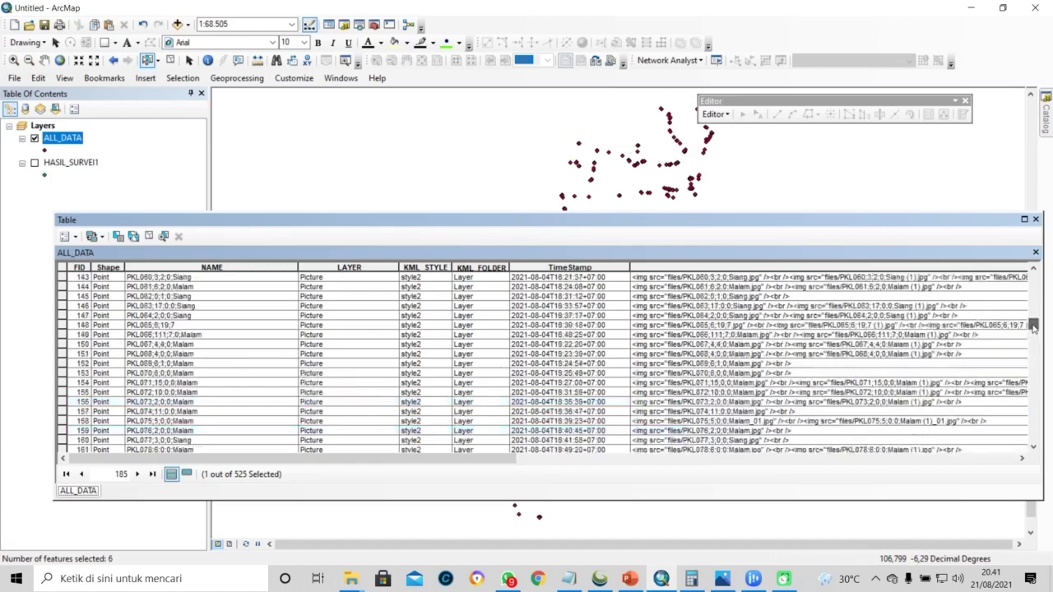
pyautogui.moveTo(1034, 333); pyautogui.dragTo(1033, 277)
pyautogui.click(482, 267)
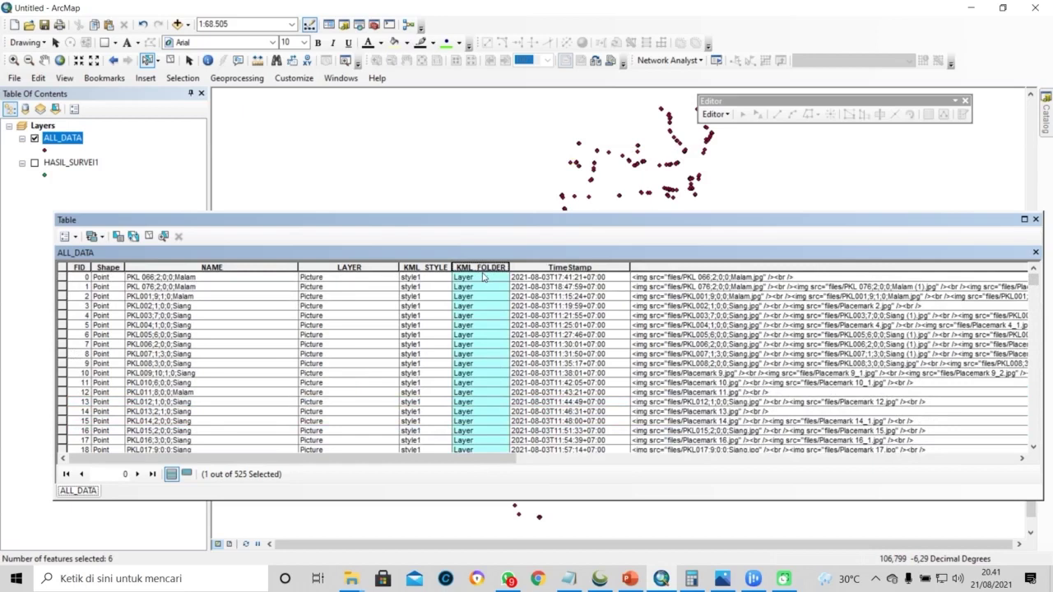
pyautogui.scroll(-20, 490, 304)
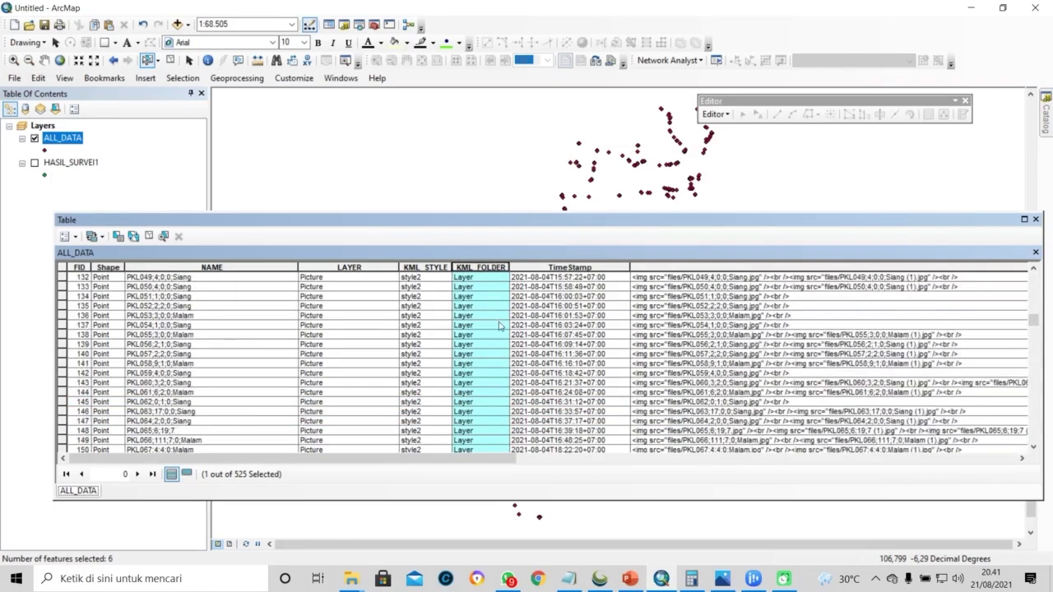
pyautogui.moveTo(1035, 320); pyautogui.dragTo(1036, 276)
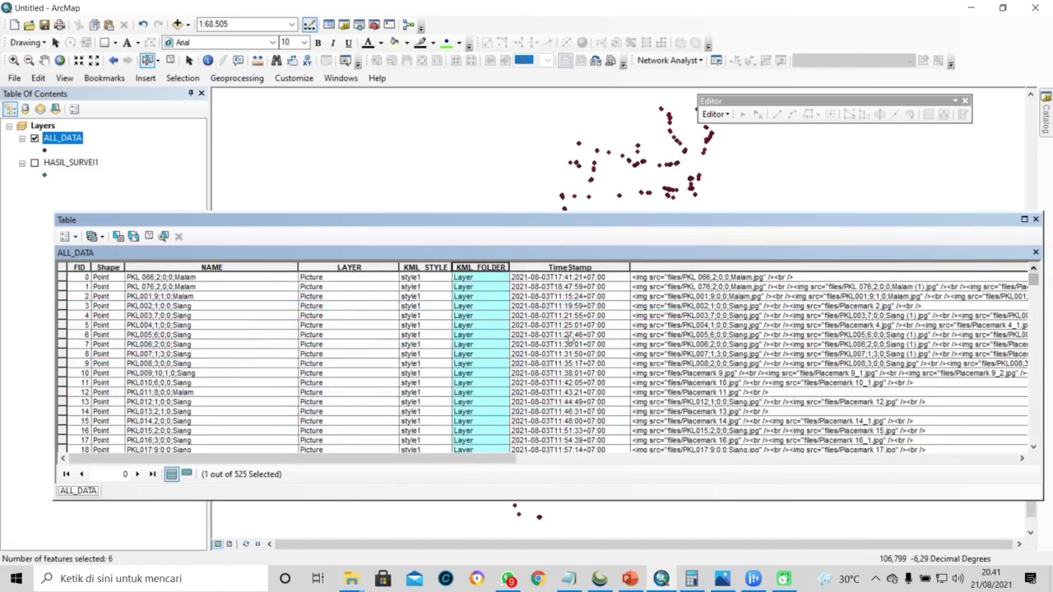
pyautogui.moveTo(960, 228); pyautogui.dragTo(938, 218)
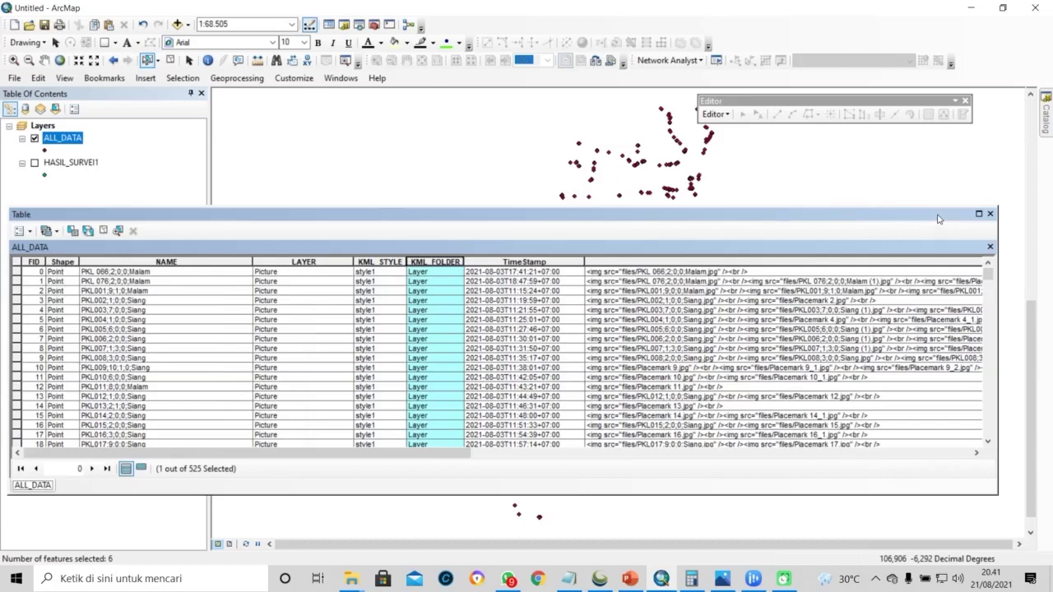
# Close the ALL_DATA attribute table and clear the selected features
pyautogui.click(992, 214)
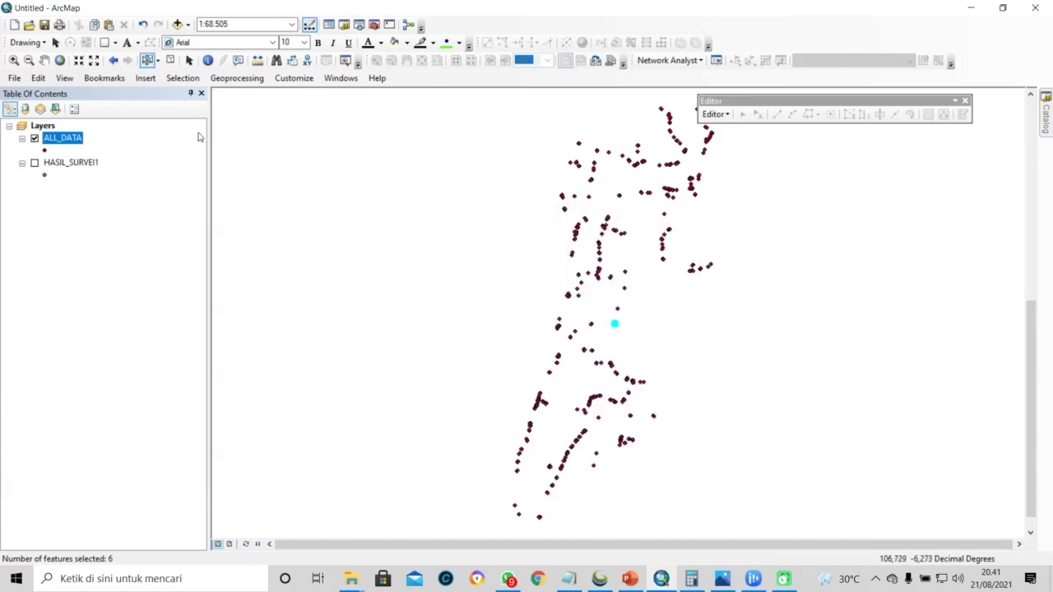
pyautogui.click(170, 60)
pyautogui.moveTo(697, 246); pyautogui.dragTo(663, 245)
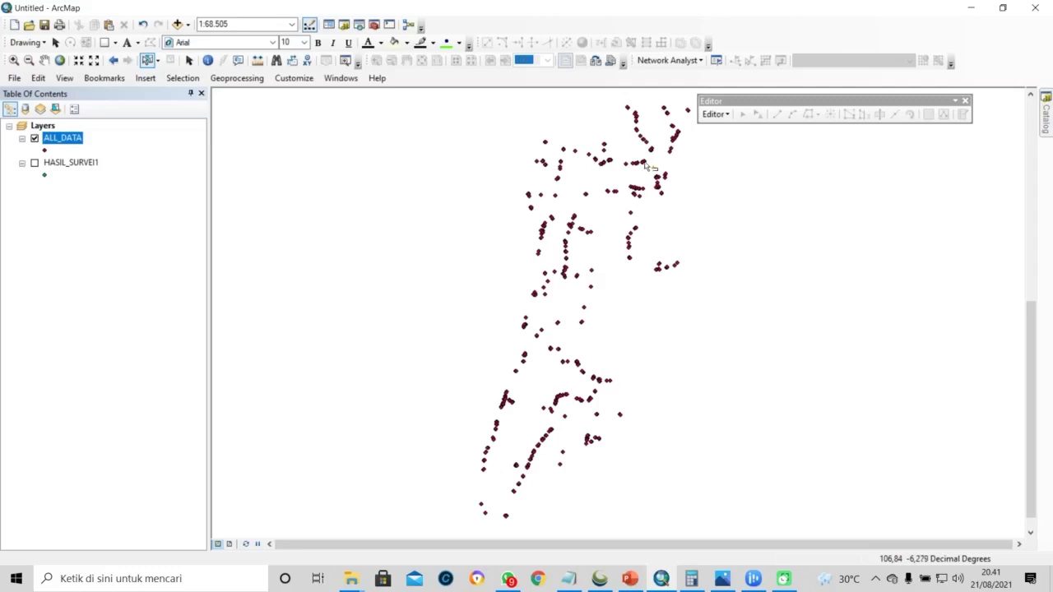
pyautogui.scroll(-1, 646, 167)
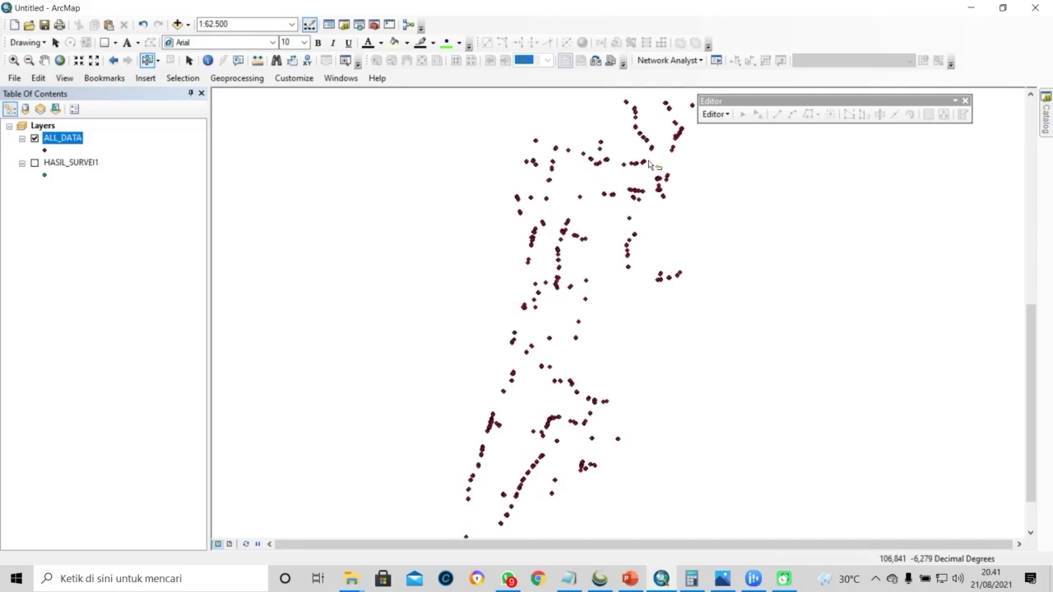
pyautogui.rightClick(76, 138)
pyautogui.click(116, 178)
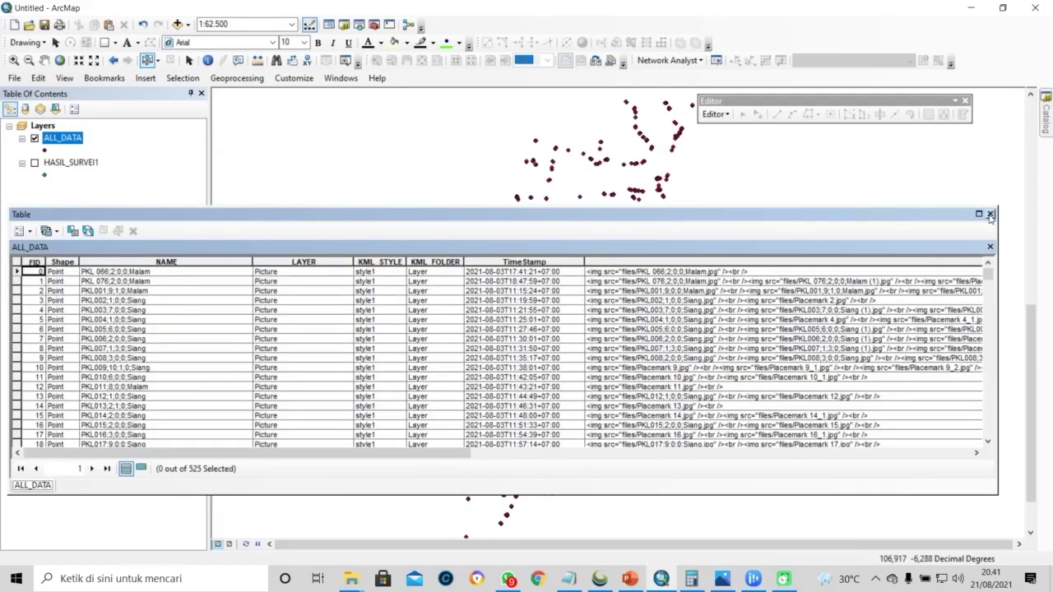
pyautogui.click(990, 214)
# Zoom to the HASIL_SURVEI1 layer, hide ALL_DATA, and show HASIL_SURVEI1
pyautogui.rightClick(70, 162)
pyautogui.click(91, 237)
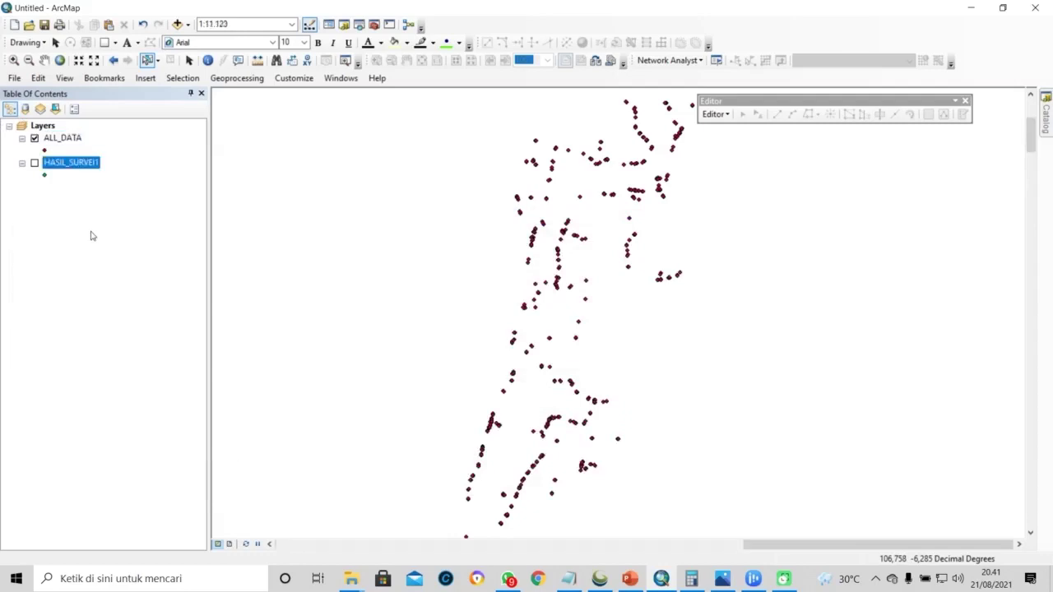
pyautogui.click(34, 139)
pyautogui.click(34, 162)
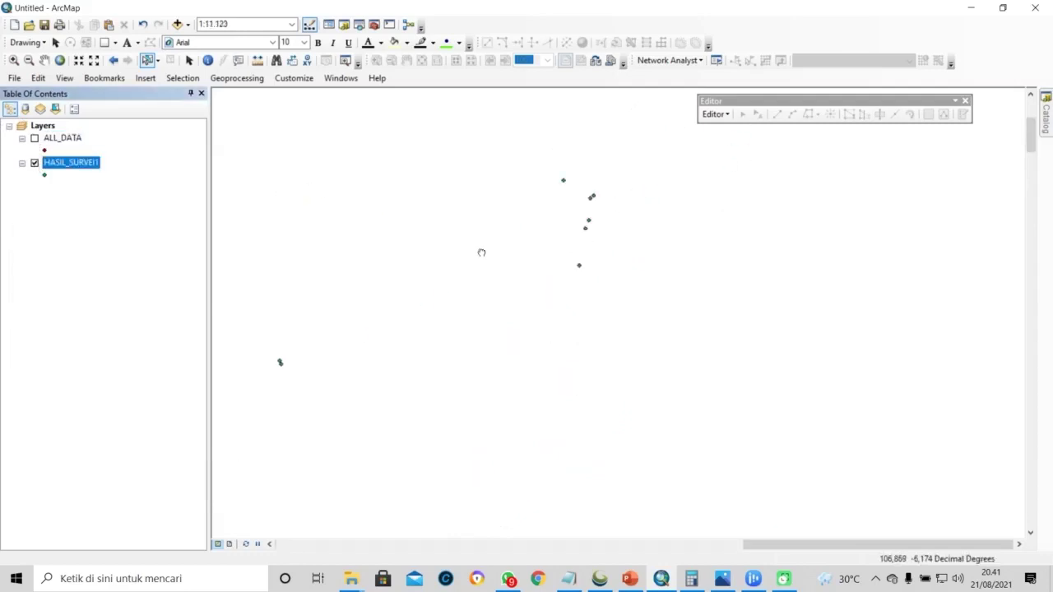
# Open the HASIL_SURVEI1 attribute table and move its window so the IMAGE_LINK column is in view
pyautogui.rightClick(92, 161)
pyautogui.click(123, 200)
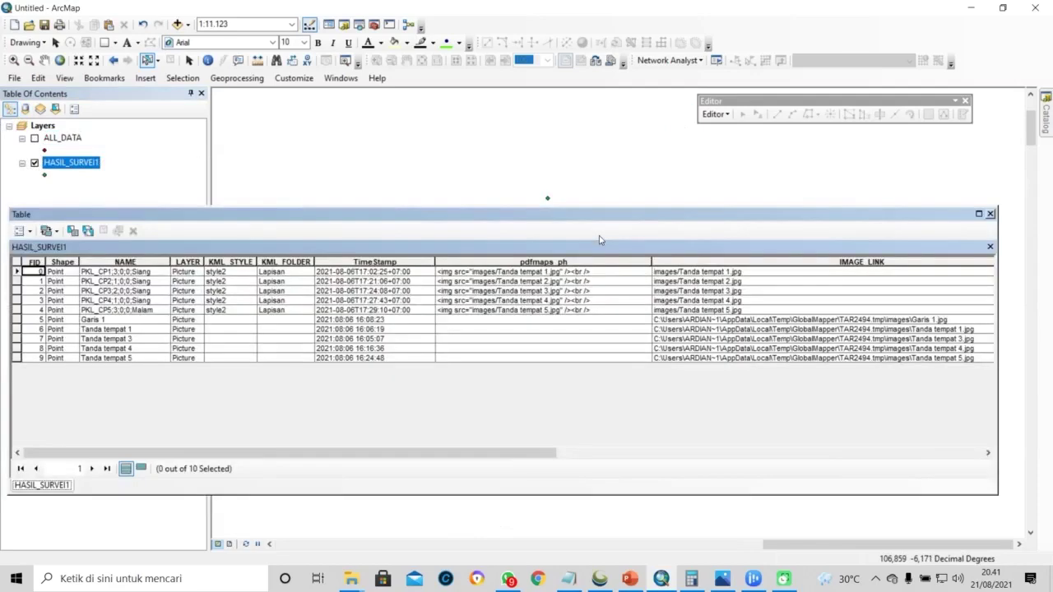
pyautogui.moveTo(551, 220); pyautogui.dragTo(680, 215)
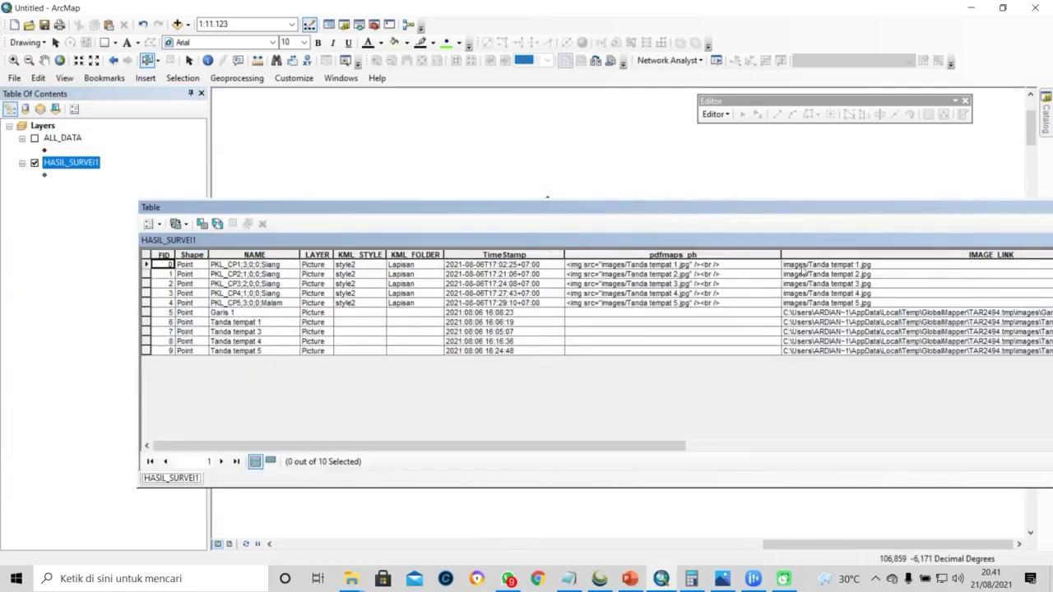
pyautogui.moveTo(742, 209); pyautogui.dragTo(683, 203)
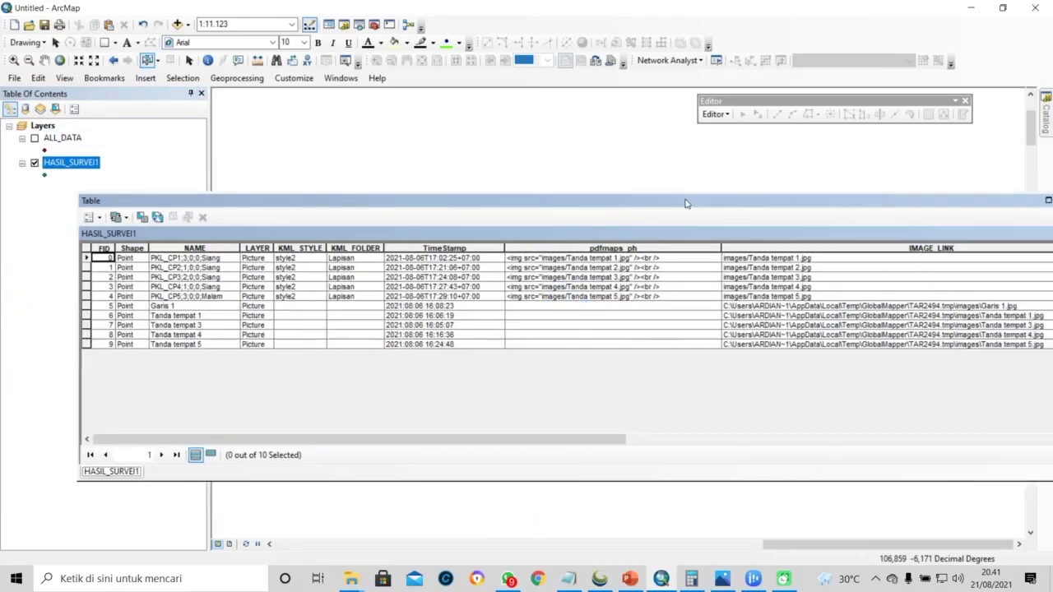
# Examine the IMAGE_LINK values of the first HASIL_SURVEI1 records to see their photo paths
pyautogui.click(806, 249)
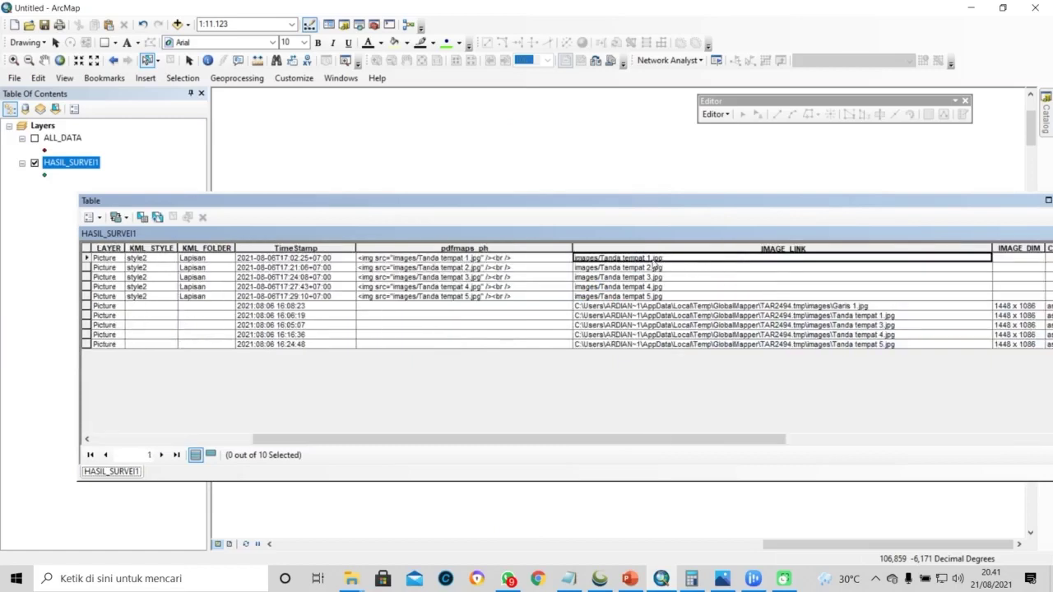
pyautogui.click(643, 269)
pyautogui.click(642, 277)
pyautogui.click(633, 287)
pyautogui.click(619, 278)
pyautogui.click(605, 269)
pyautogui.click(585, 260)
# Switch to the 1__DATASET folder in File Explorer, move its window below the first table rows, and open the images folder
pyautogui.click(351, 581)
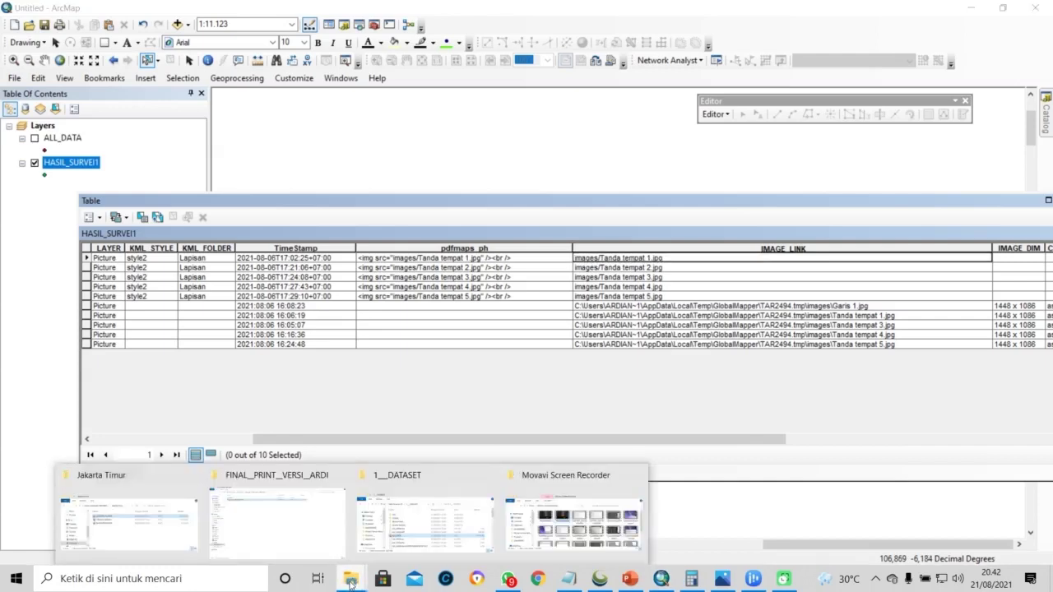
pyautogui.click(394, 506)
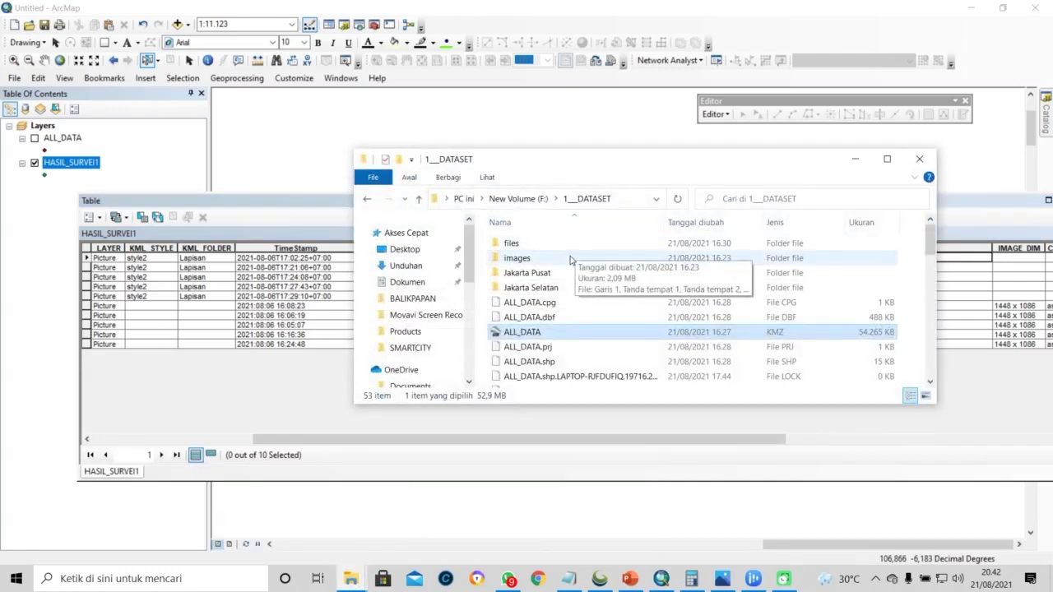
pyautogui.moveTo(567, 159); pyautogui.dragTo(465, 307)
pyautogui.click(432, 407)
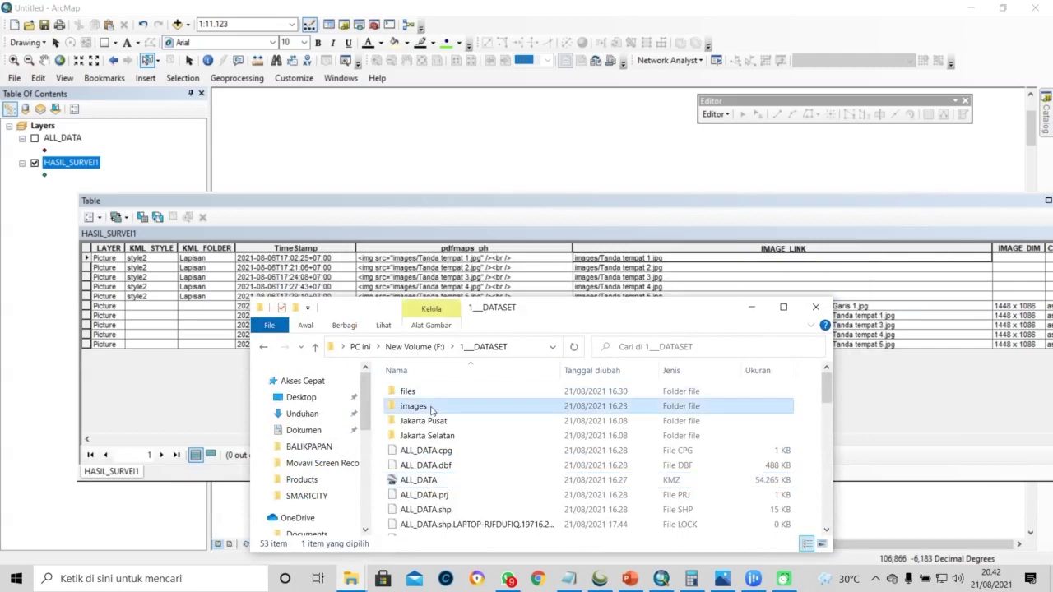
pyautogui.doubleClick(431, 407)
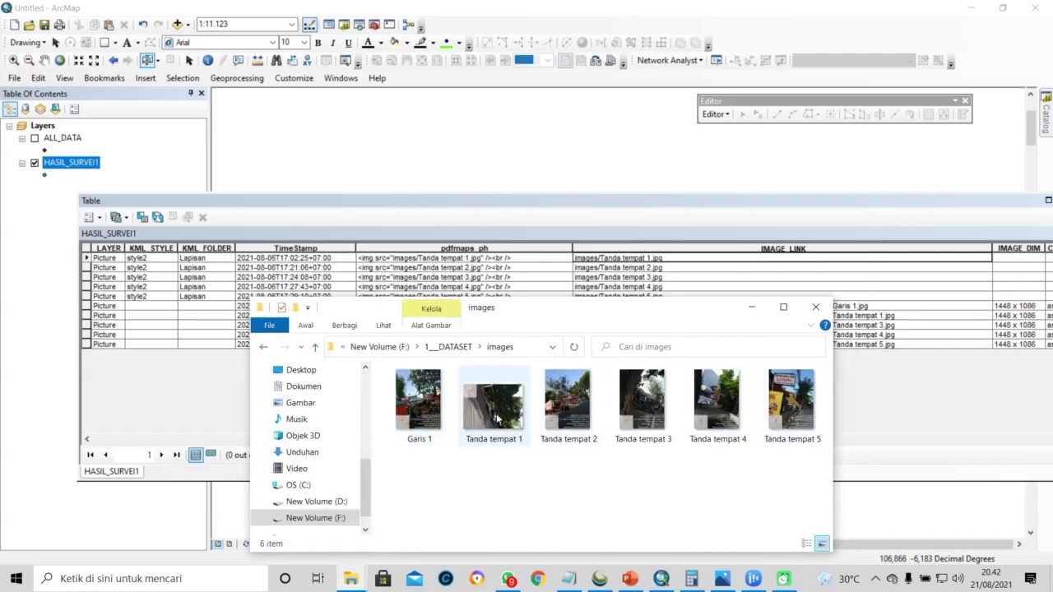
# Go back to the 1___DATASET folder, select its images subfolder, and move the File Explorer and attribute table windows apart
pyautogui.click(445, 347)
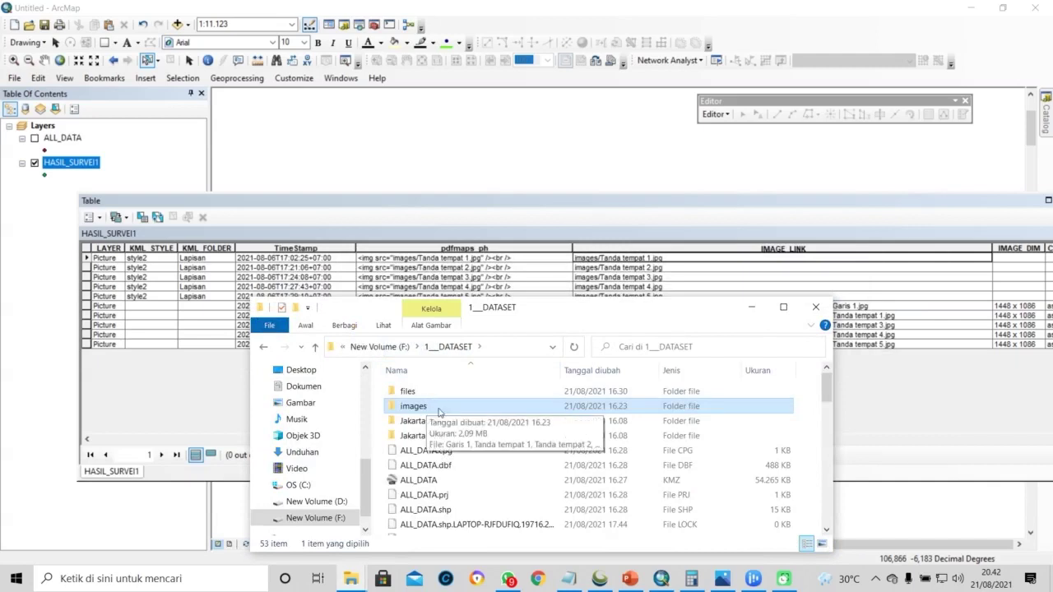
pyautogui.click(422, 407)
pyautogui.press('Escape')
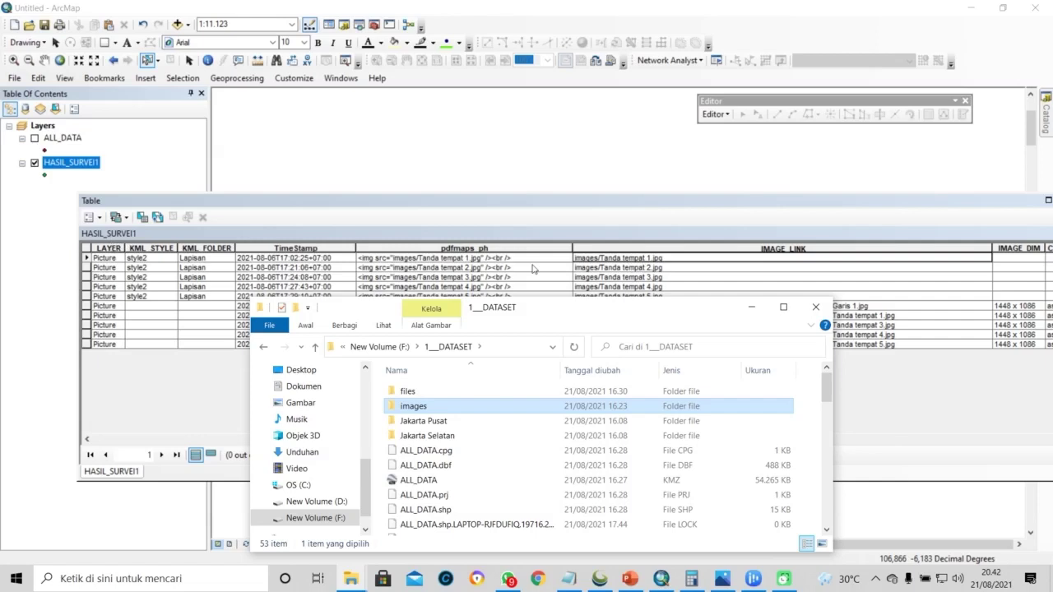
pyautogui.moveTo(659, 306); pyautogui.dragTo(663, 344)
pyautogui.moveTo(656, 208); pyautogui.dragTo(638, 176)
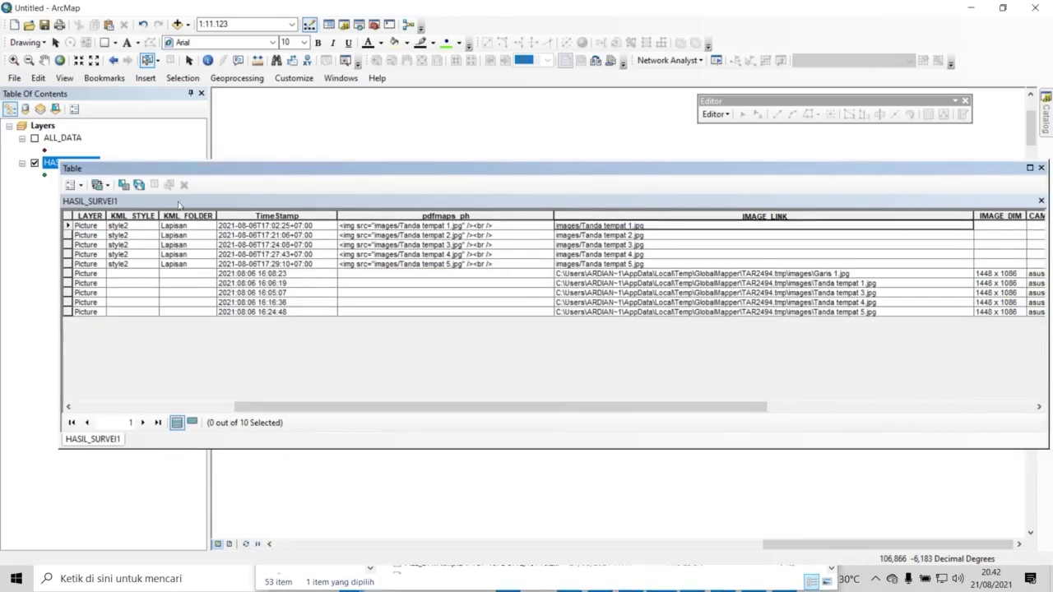
# Add a Text field named FOTO with length 200 to the HASIL_SURVEI1 attribute table
pyautogui.click(73, 185)
pyautogui.click(95, 282)
pyautogui.write('FOTO')
pyautogui.click(522, 238)
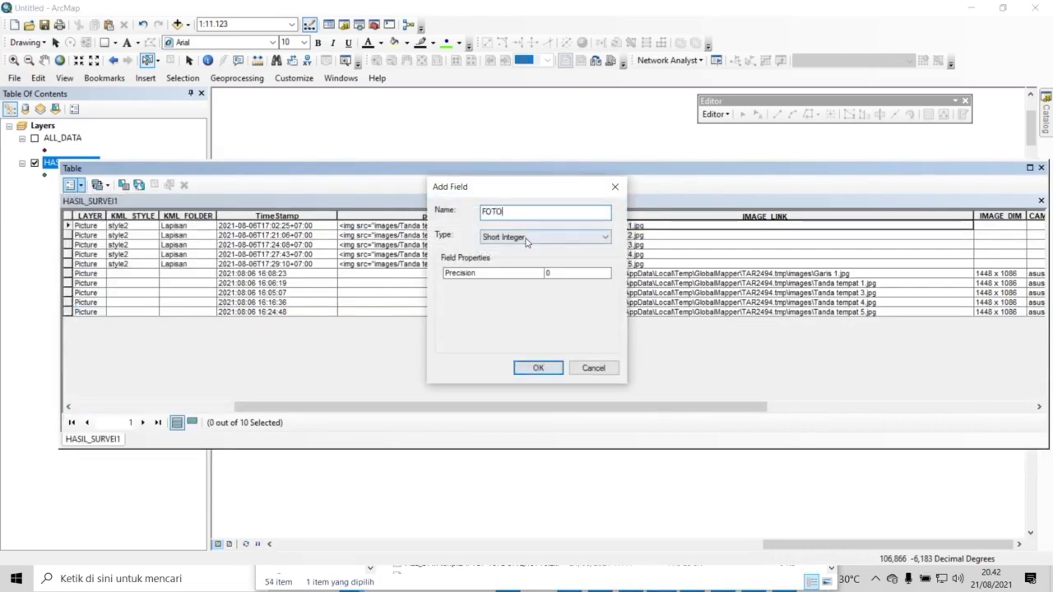
pyautogui.click(519, 285)
pyautogui.click(559, 274)
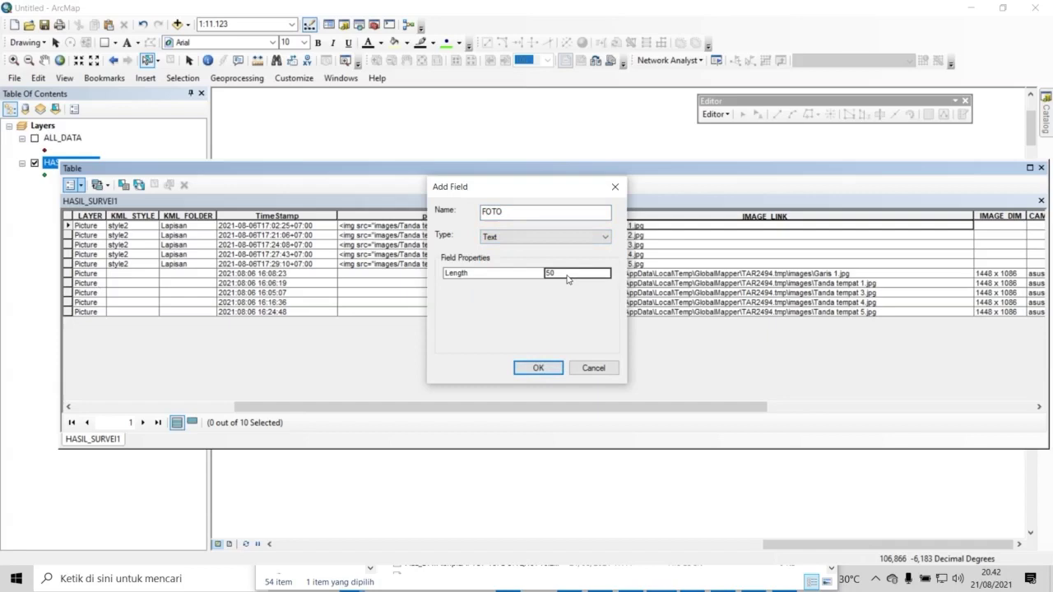
pyautogui.write('200')
pyautogui.click(538, 368)
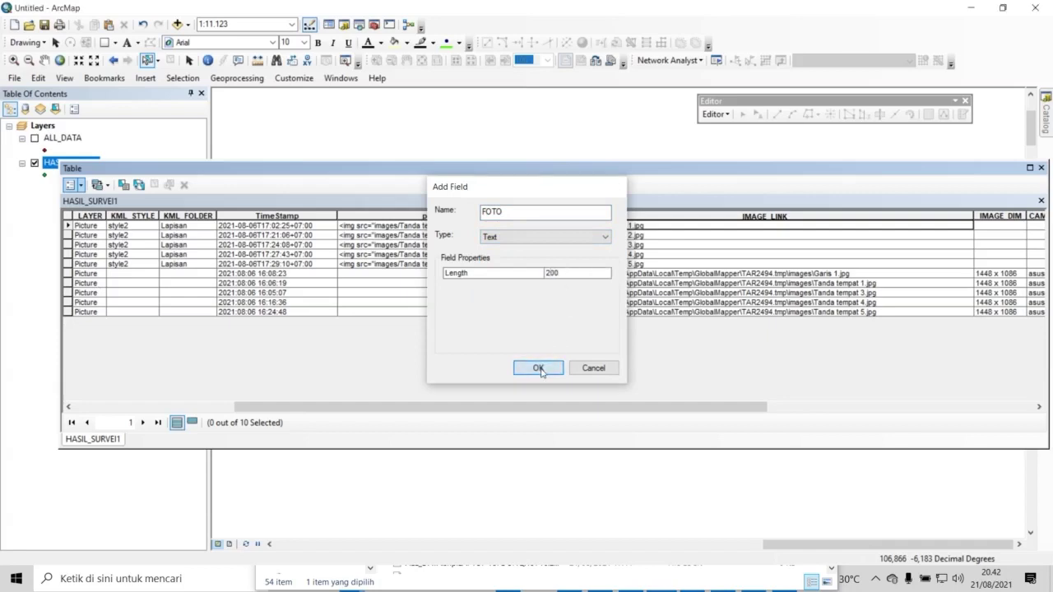
pyautogui.moveTo(232, 409); pyautogui.dragTo(1002, 371)
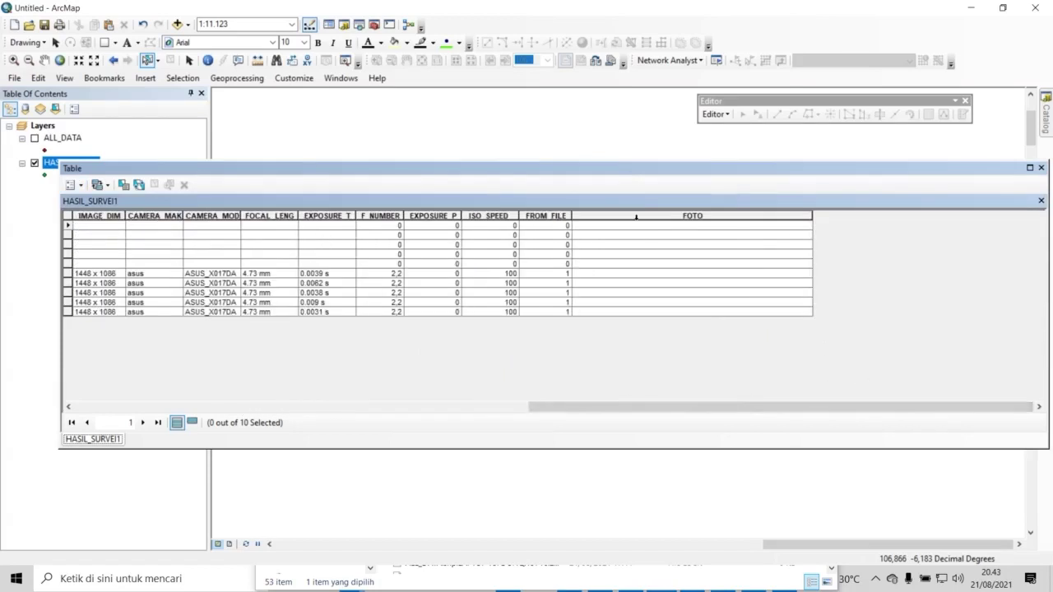
# Select the HASIL_SURVEI1 records by attributes where "KML_FOLDER" = 'Lapisan'
pyautogui.moveTo(570, 402); pyautogui.dragTo(116, 407)
pyautogui.click(73, 185)
pyautogui.click(107, 216)
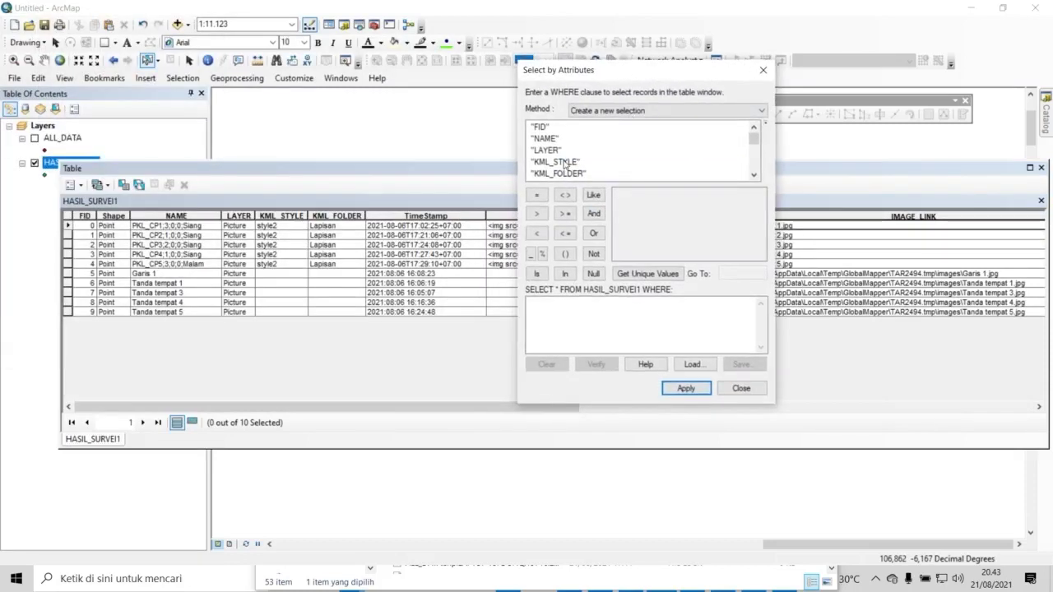
pyautogui.doubleClick(564, 173)
pyautogui.click(536, 195)
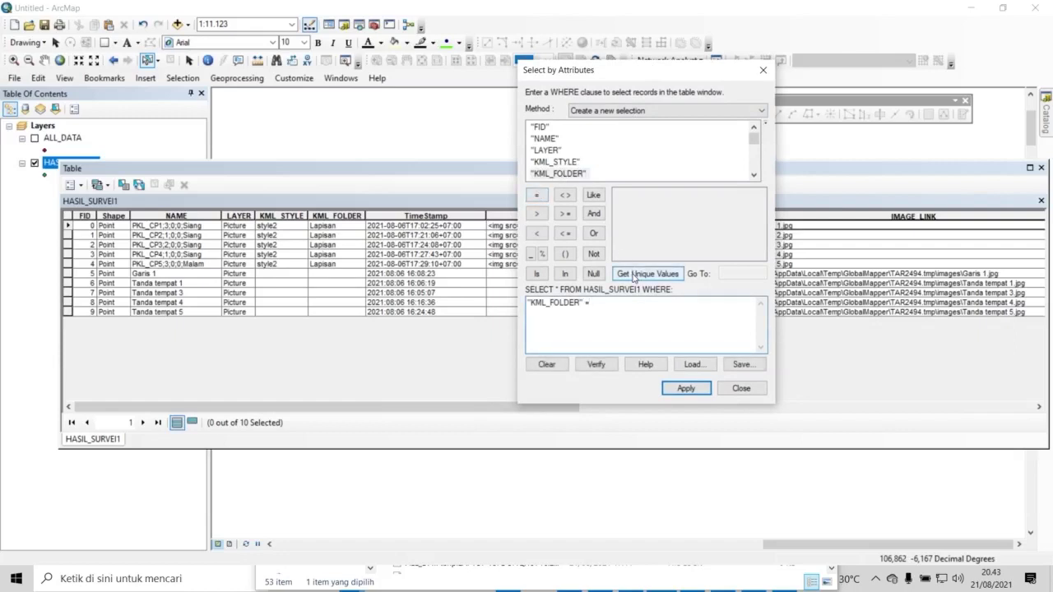
pyautogui.click(634, 275)
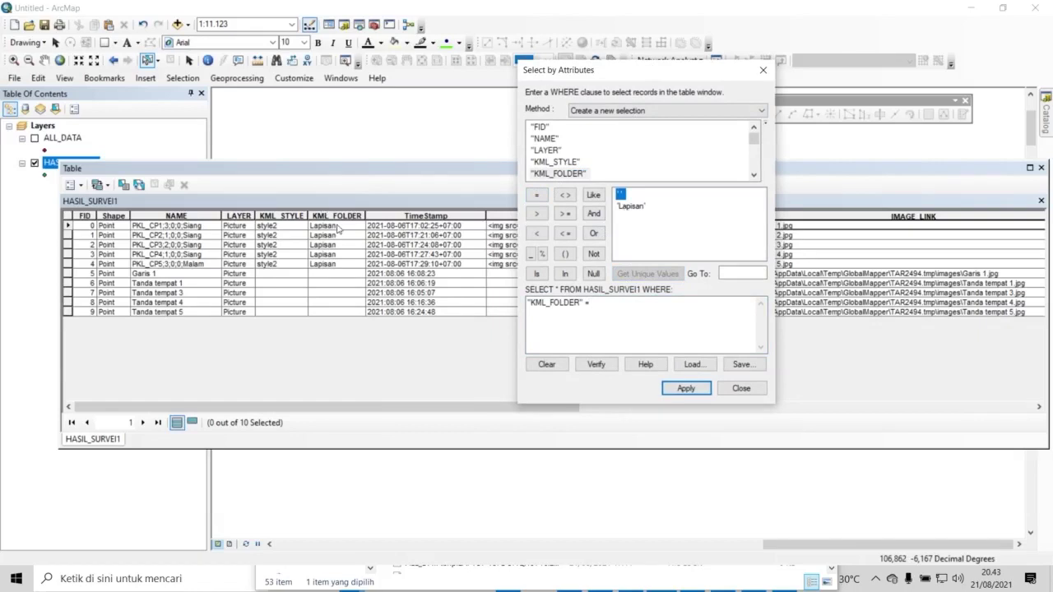
pyautogui.doubleClick(624, 207)
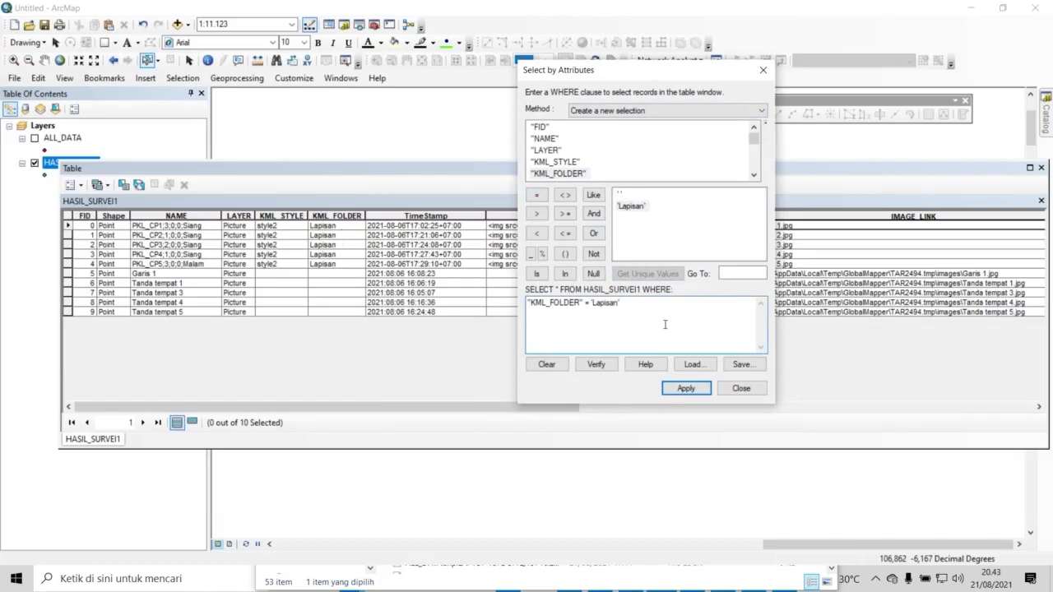
pyautogui.click(686, 388)
# Switch to File Explorer and display the full path of the 1___DATASET folder, highlighting its text
pyautogui.moveTo(422, 413); pyautogui.dragTo(942, 392)
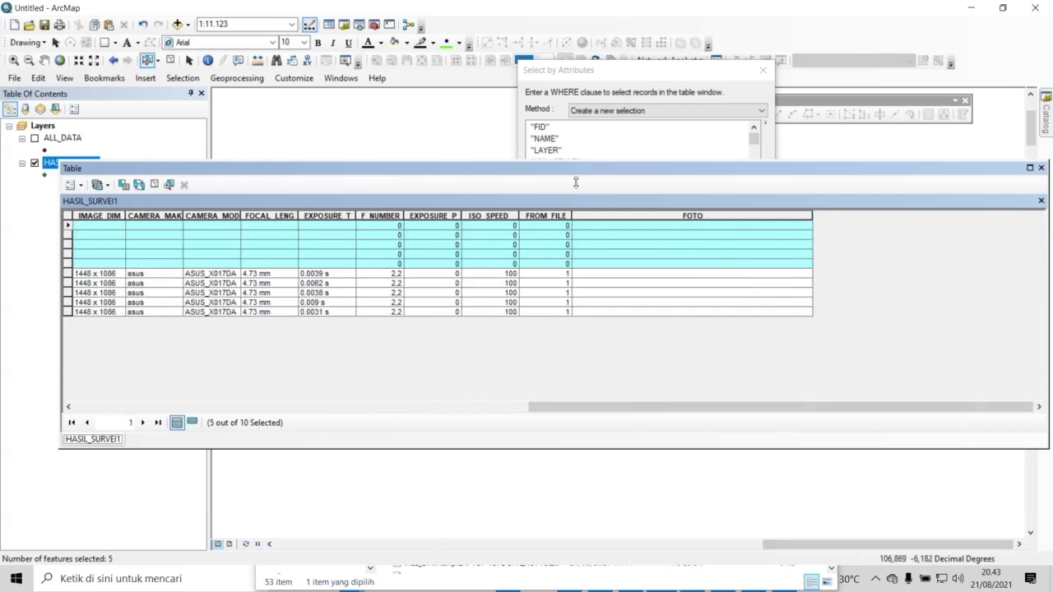
pyautogui.click(417, 584)
pyautogui.moveTo(618, 345); pyautogui.dragTo(588, 242)
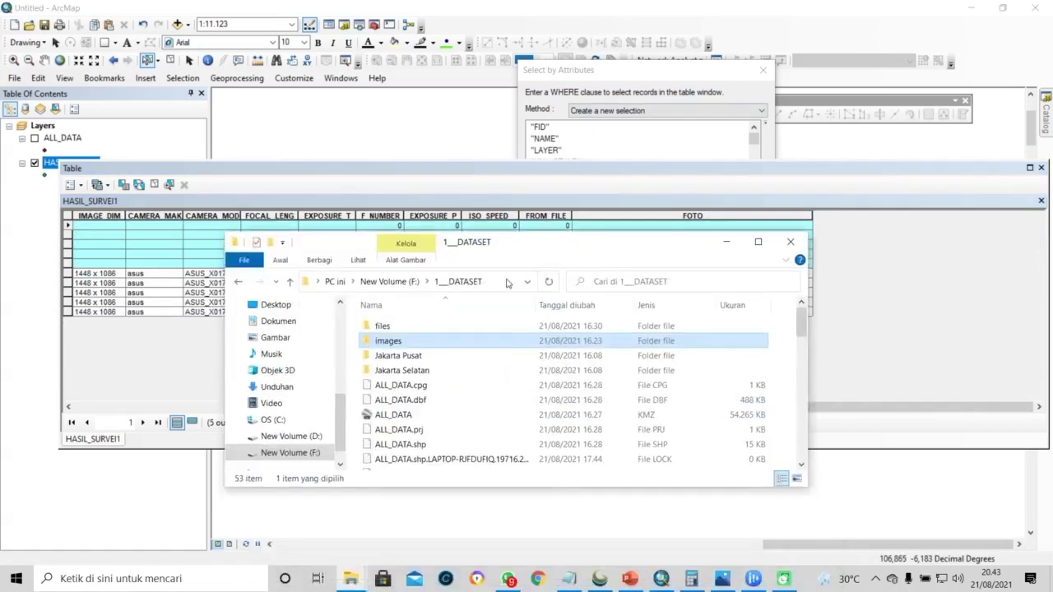
pyautogui.click(498, 284)
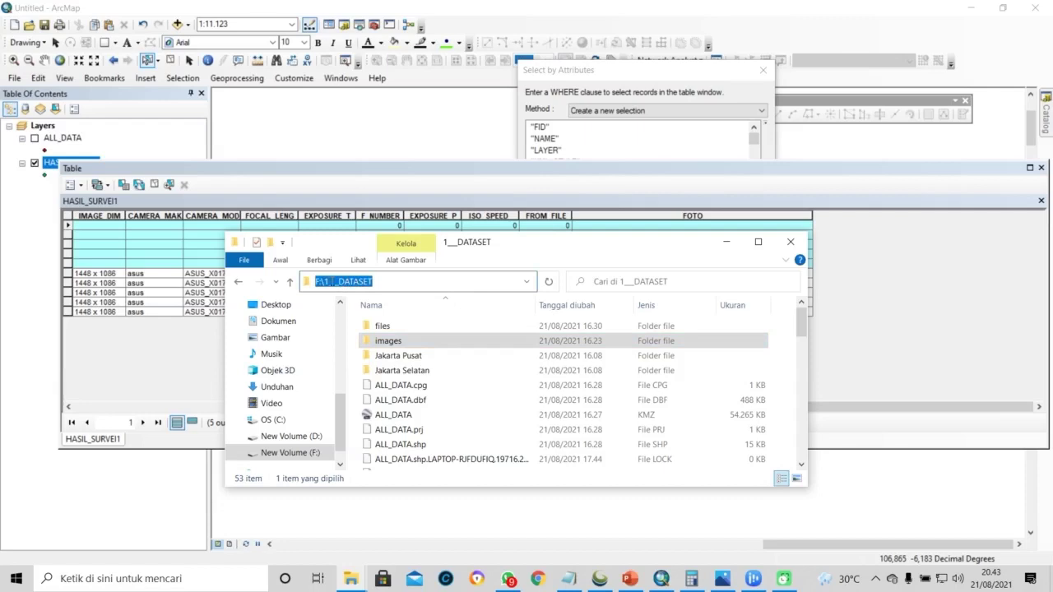
pyautogui.moveTo(372, 283); pyautogui.dragTo(311, 284)
# Calculate the FOTO field of the selected records with the VB Script expression "F:/1___DATASET/"& [IMAGE_LINK]
pyautogui.click(749, 169)
pyautogui.click(699, 216)
pyautogui.rightClick(699, 217)
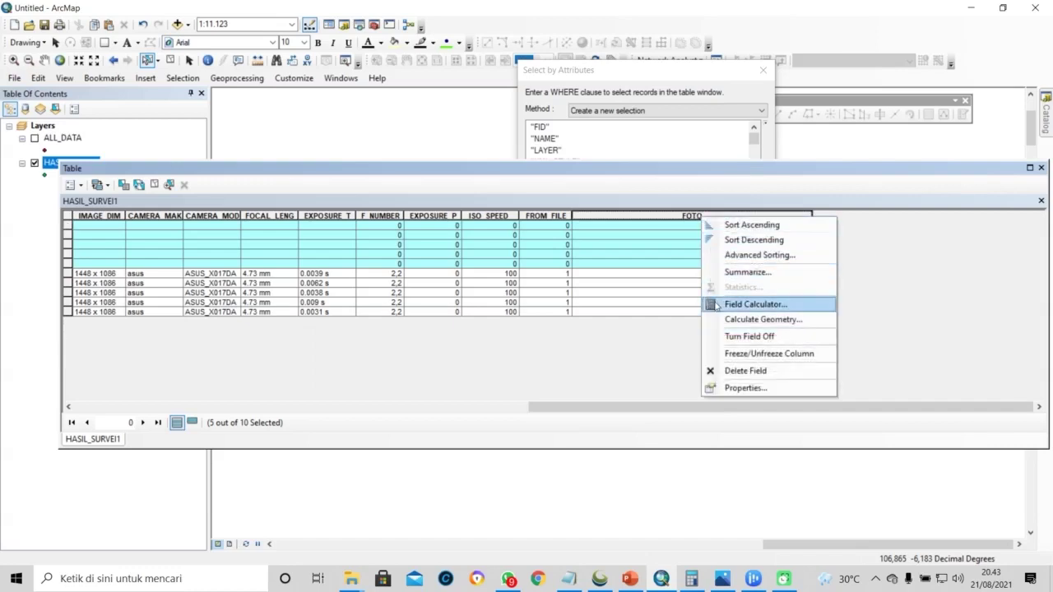
pyautogui.click(744, 302)
pyautogui.click(486, 318)
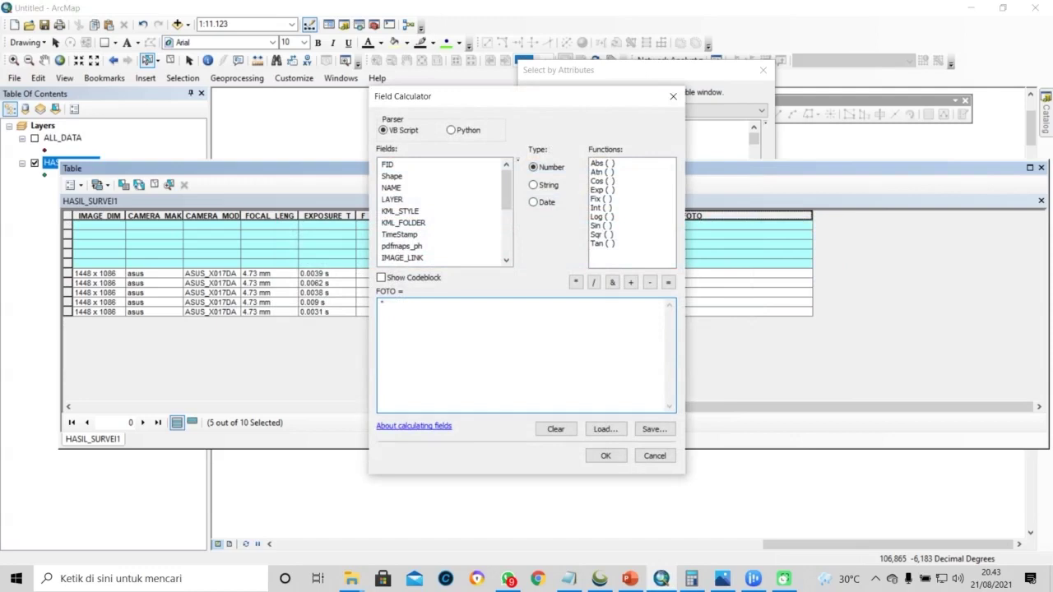
pyautogui.write('"')
pyautogui.write('F:\\1___DATASET')
pyautogui.moveTo(470, 98); pyautogui.dragTo(641, 97)
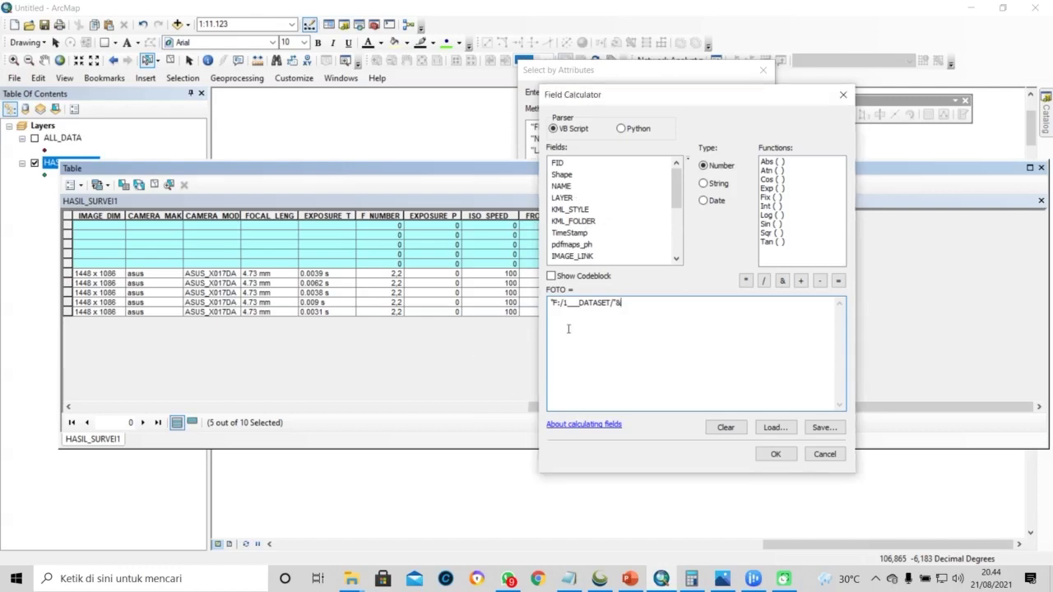
pyautogui.scroll(-1, 599, 245)
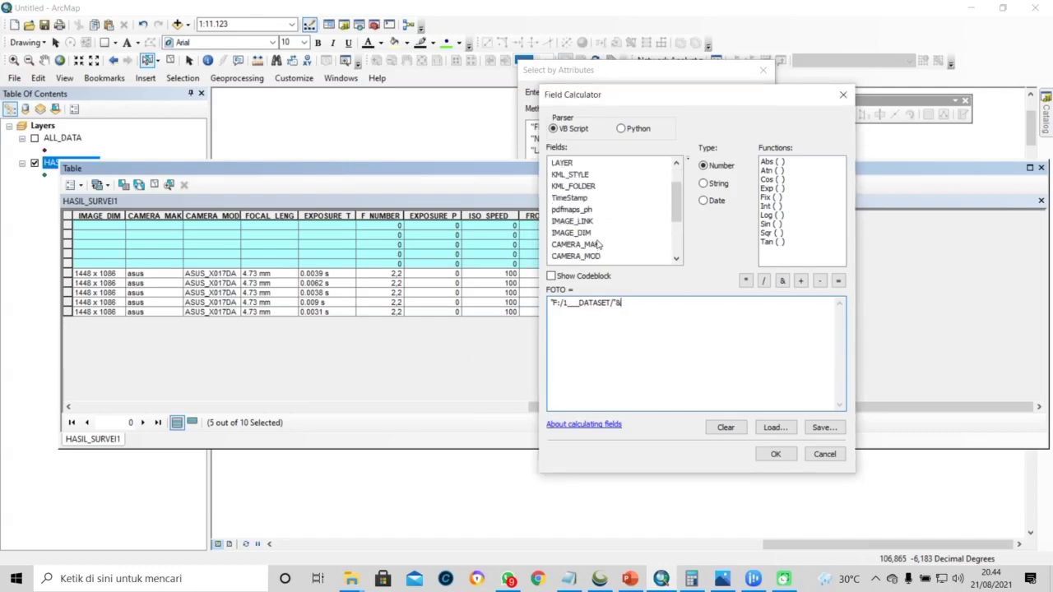
pyautogui.doubleClick(584, 222)
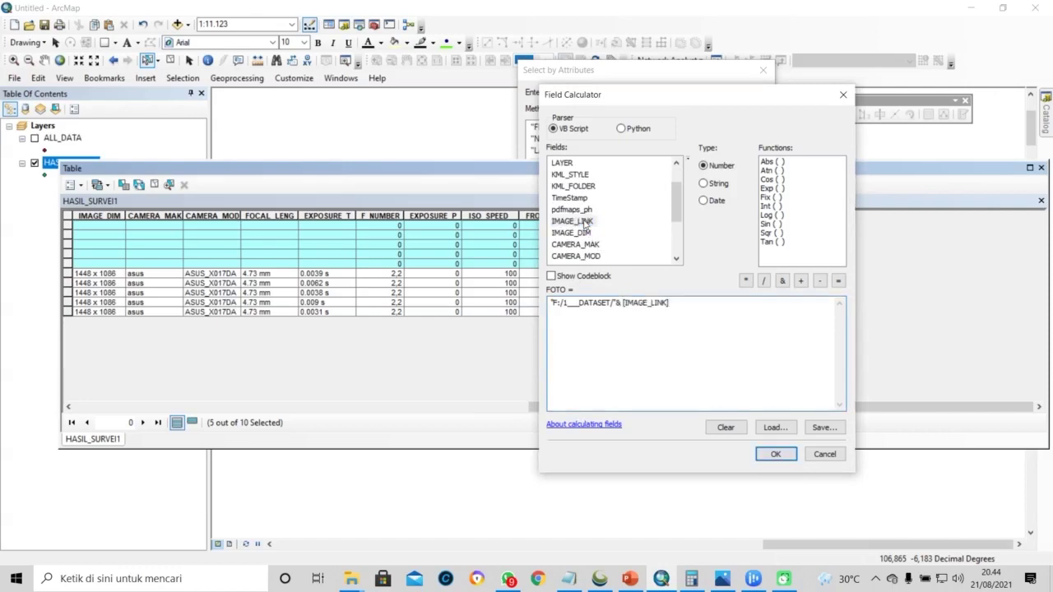
pyautogui.click(760, 454)
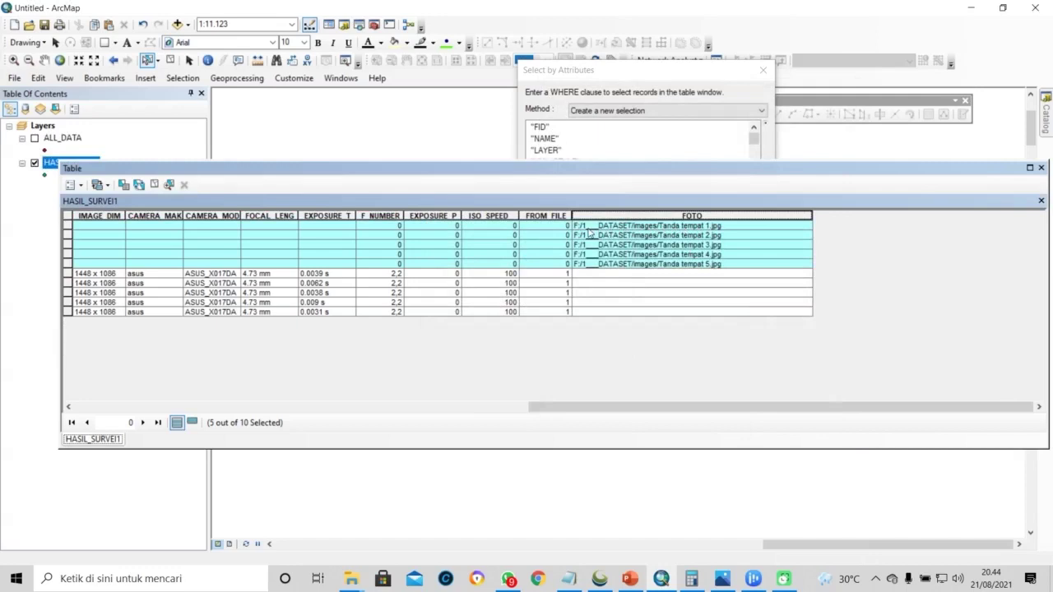
# Select only the first record and compare its FOTO path with the Tanda tempat 1 photo in the images folder
pyautogui.click(723, 227)
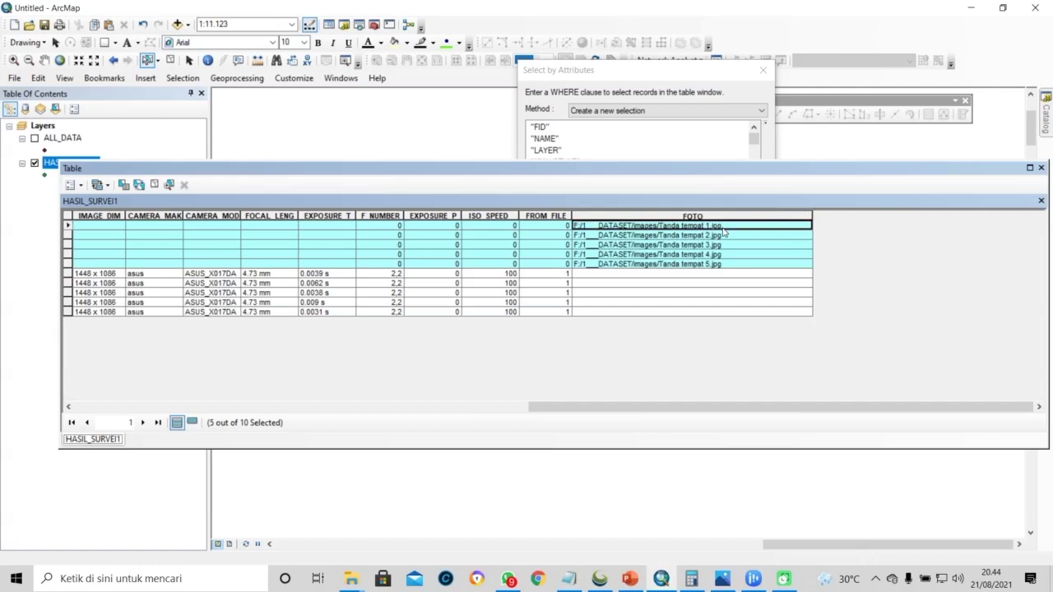
pyautogui.click(69, 225)
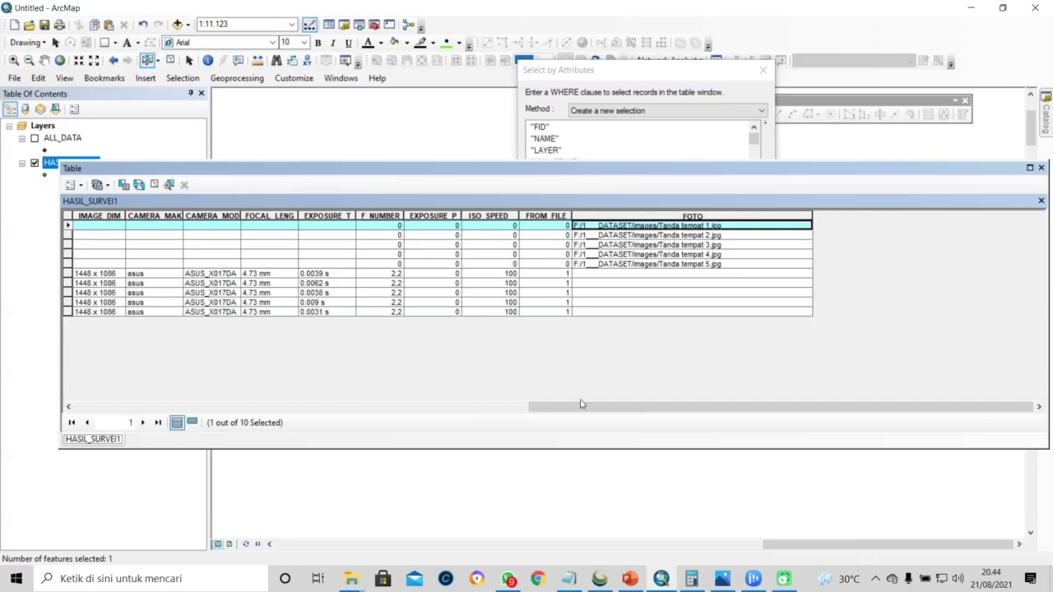
pyautogui.moveTo(353, 575)
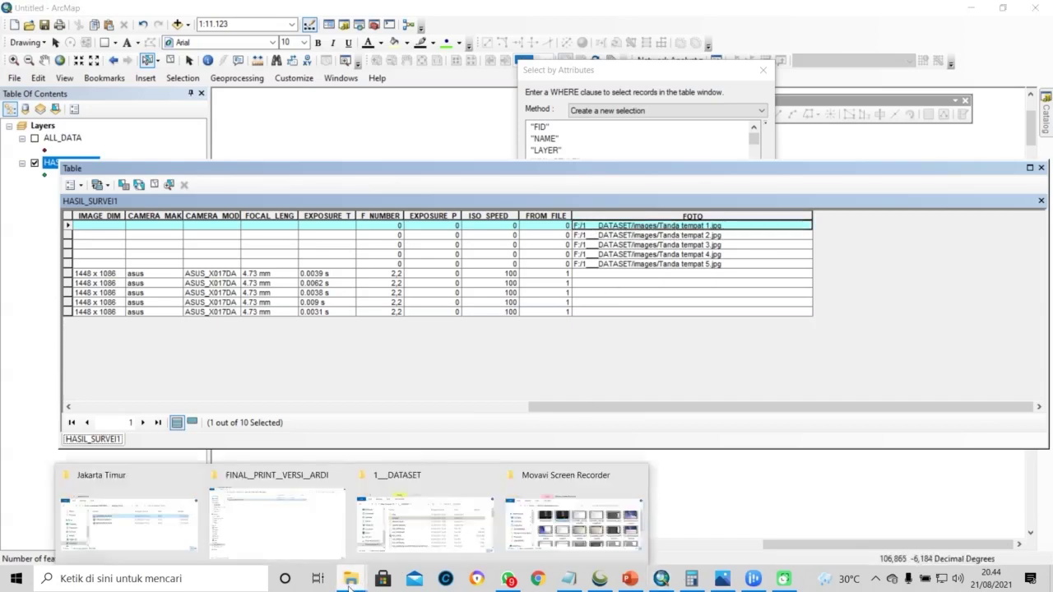
pyautogui.moveTo(409, 515)
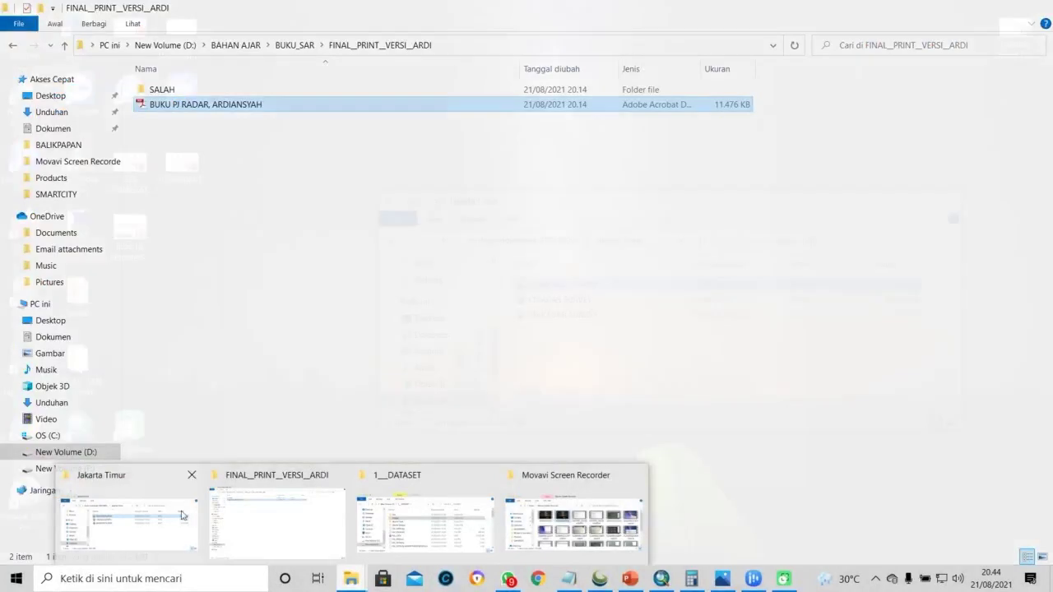
pyautogui.moveTo(182, 515)
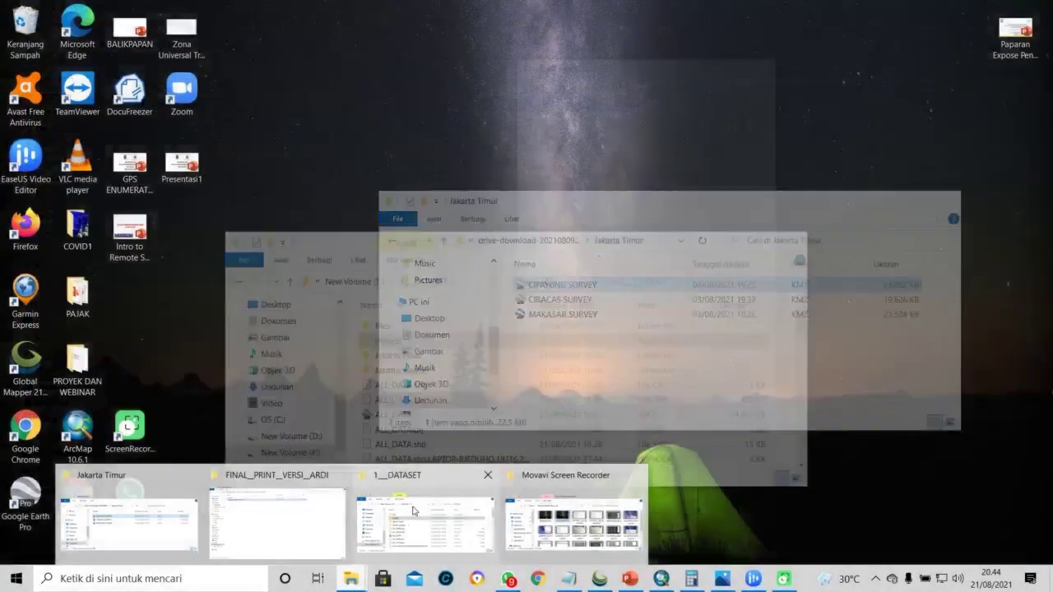
pyautogui.click(425, 523)
pyautogui.doubleClick(436, 340)
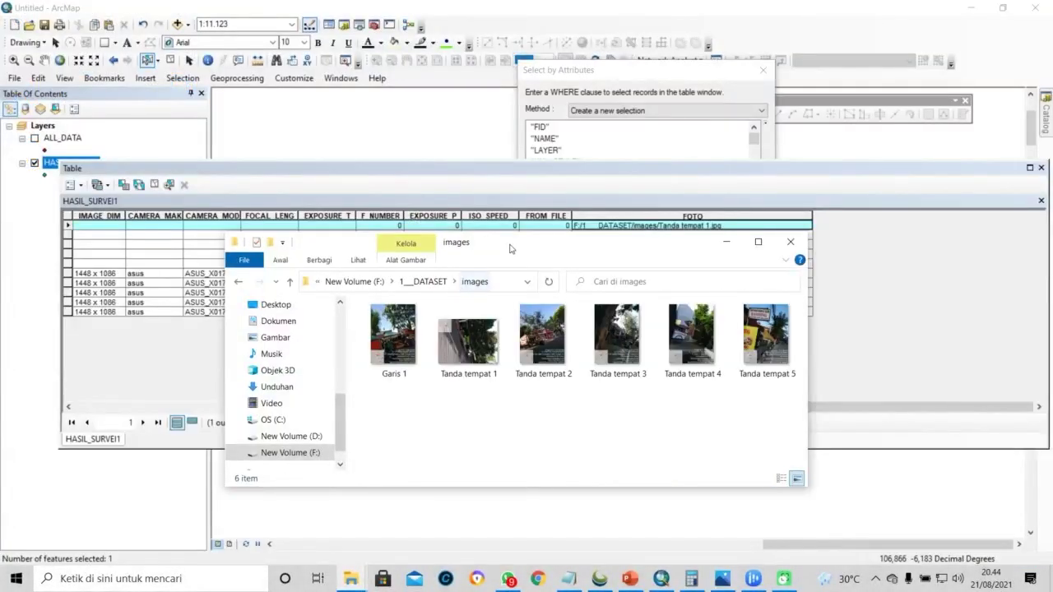
pyautogui.moveTo(511, 247); pyautogui.dragTo(513, 293)
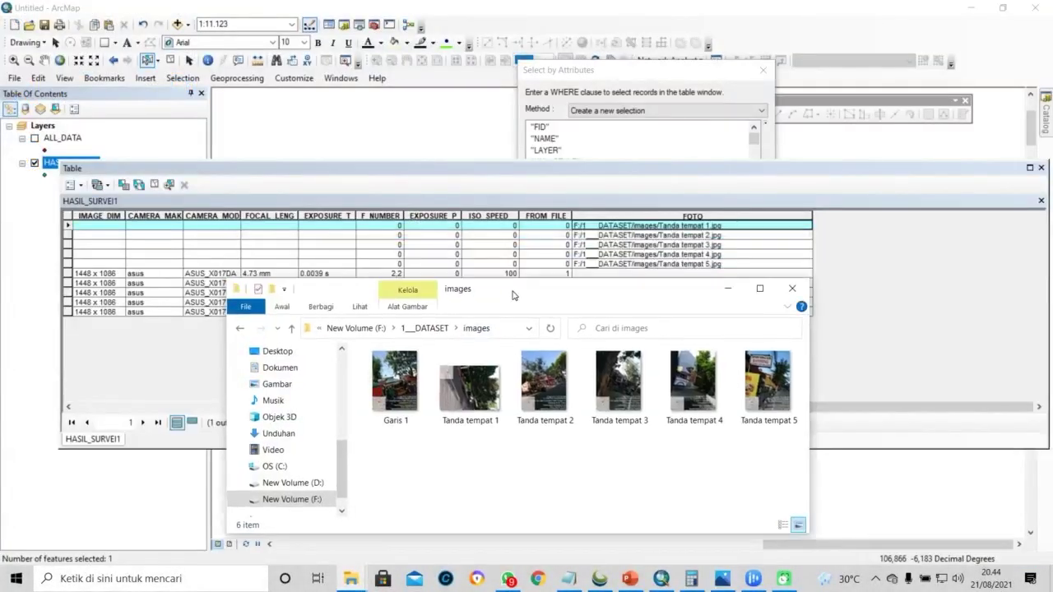
pyautogui.click(469, 399)
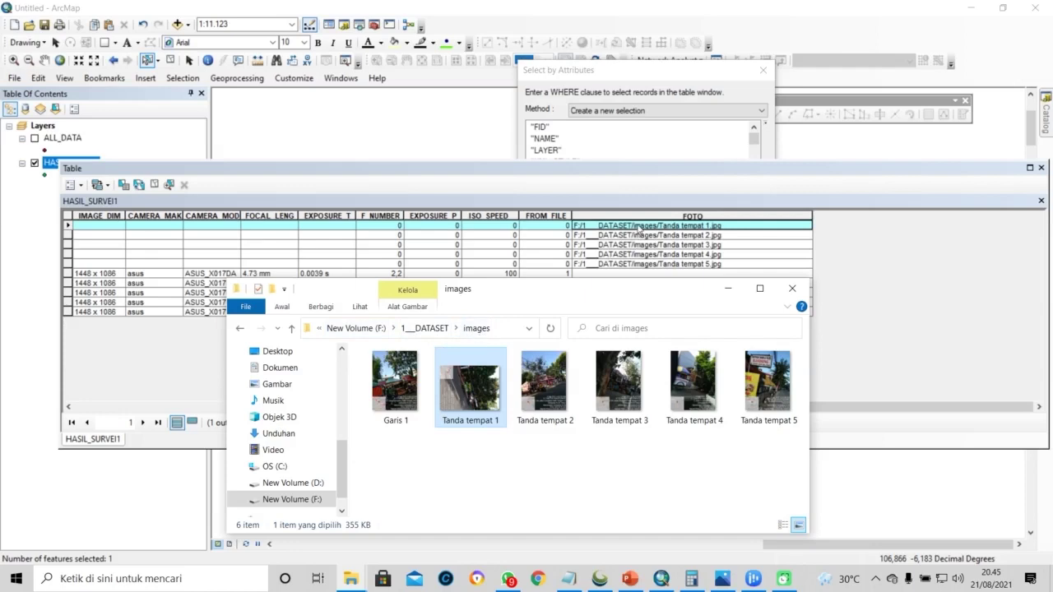
# Minimize File Explorer and close the attribute table to view the survey points on the map at 1:1.500
pyautogui.click(728, 287)
pyautogui.click(989, 207)
pyautogui.moveTo(988, 206); pyautogui.dragTo(912, 281)
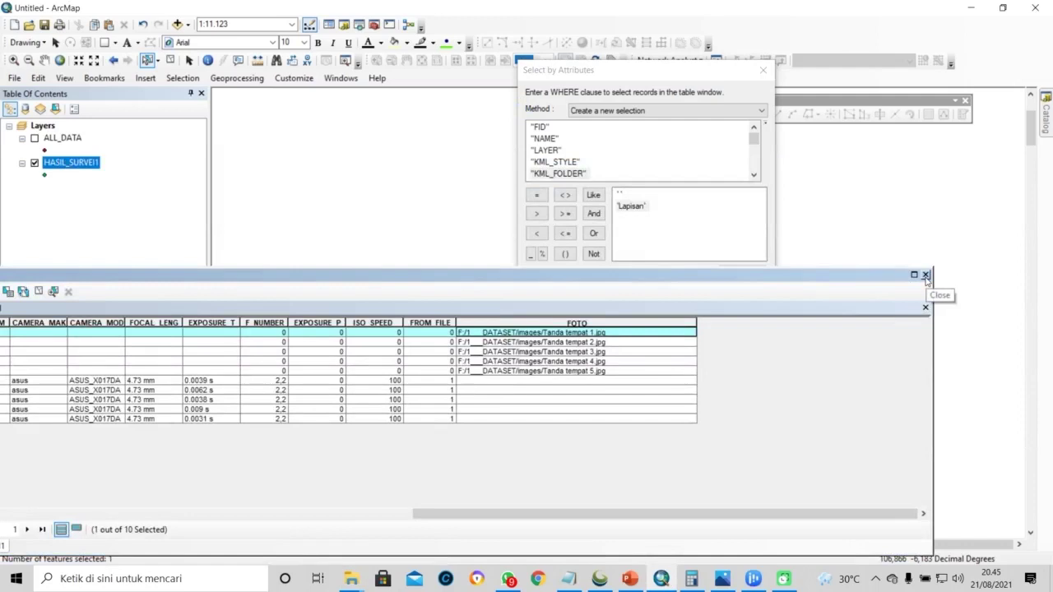
pyautogui.click(926, 275)
pyautogui.scroll(-4, 578, 216)
pyautogui.scroll(-2, 578, 217)
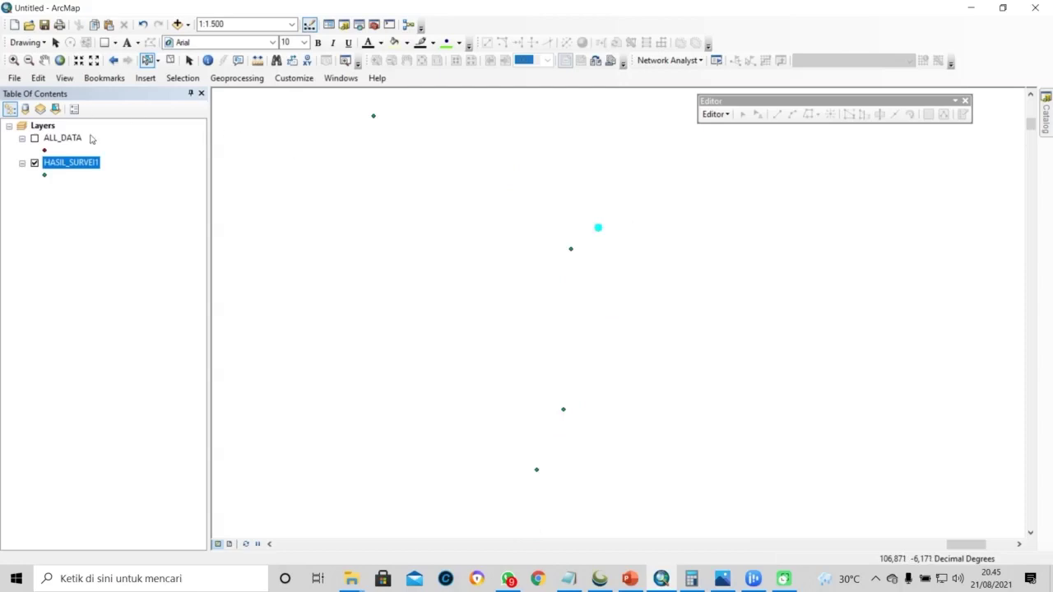
# Enable hyperlinks for the HASIL_SURVEI1 layer using the FOTO field as Document links
pyautogui.doubleClick(64, 165)
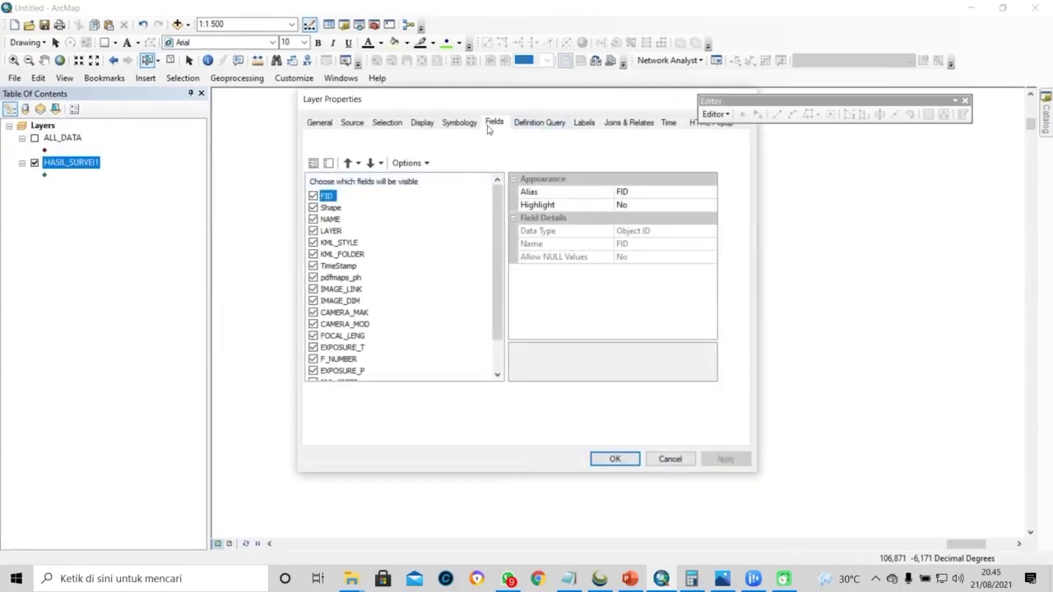
pyautogui.click(338, 139)
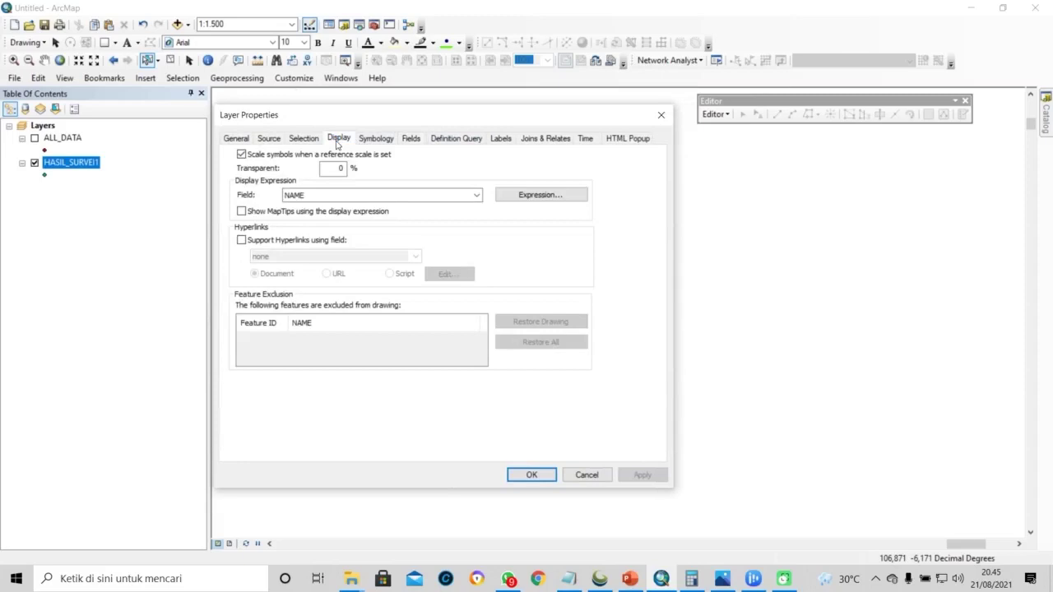
pyautogui.click(260, 244)
pyautogui.click(415, 256)
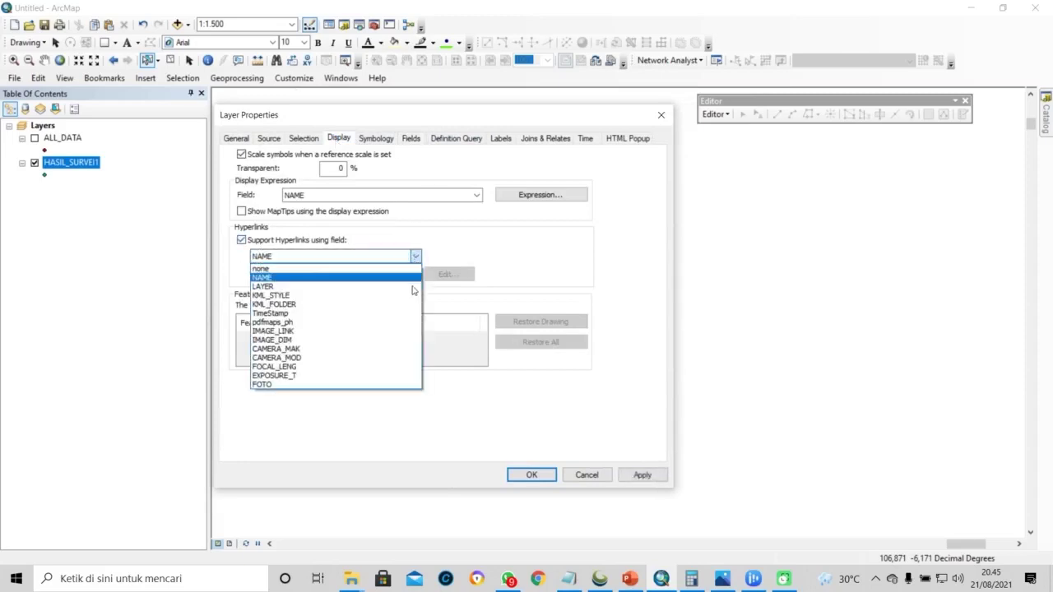
pyautogui.click(350, 385)
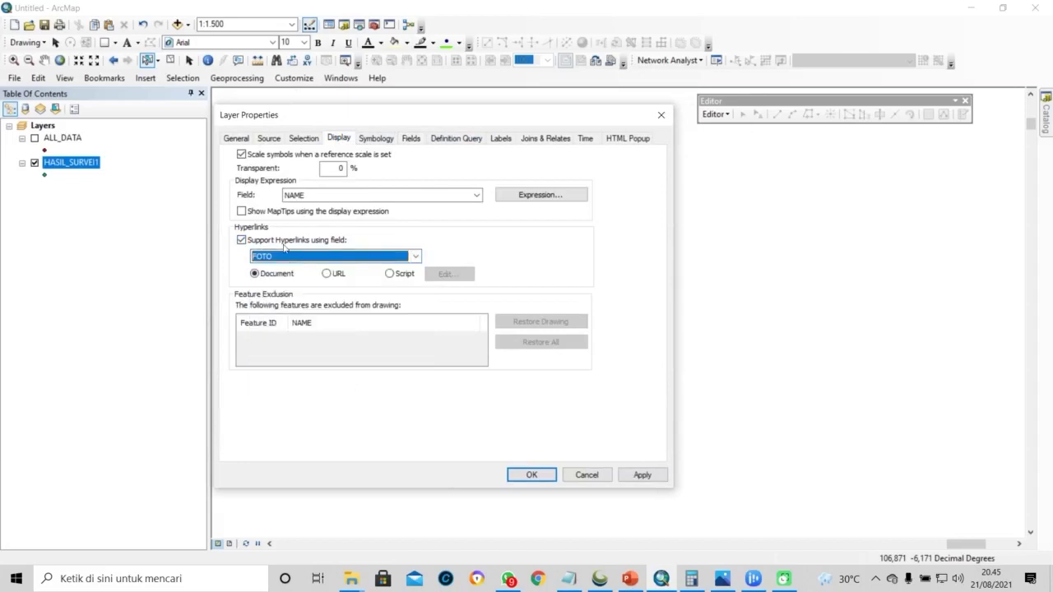
pyautogui.click(531, 475)
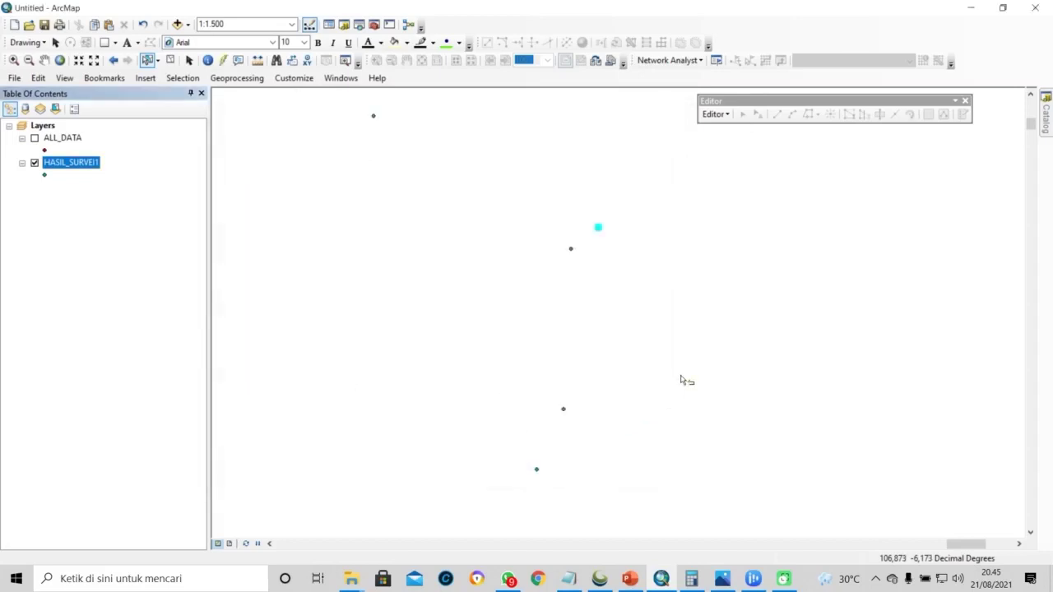
# Activate the Hyperlink tool, view the photo linked to the highlighted survey point, and close it
pyautogui.click(223, 62)
pyautogui.scroll(5, 590, 279)
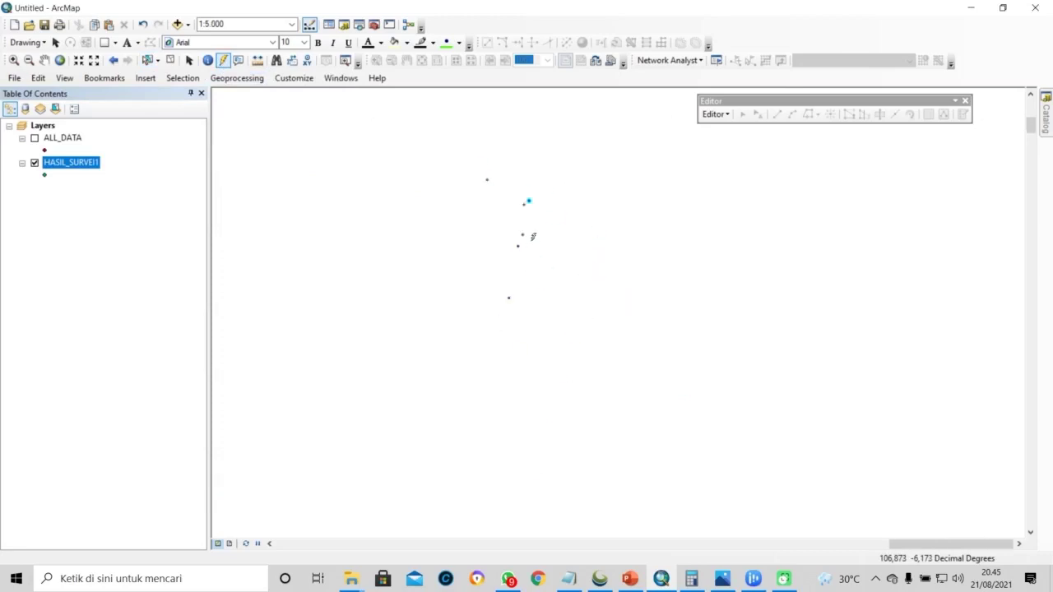
pyautogui.scroll(3, 533, 237)
pyautogui.scroll(1, 536, 212)
pyautogui.scroll(-1, 544, 220)
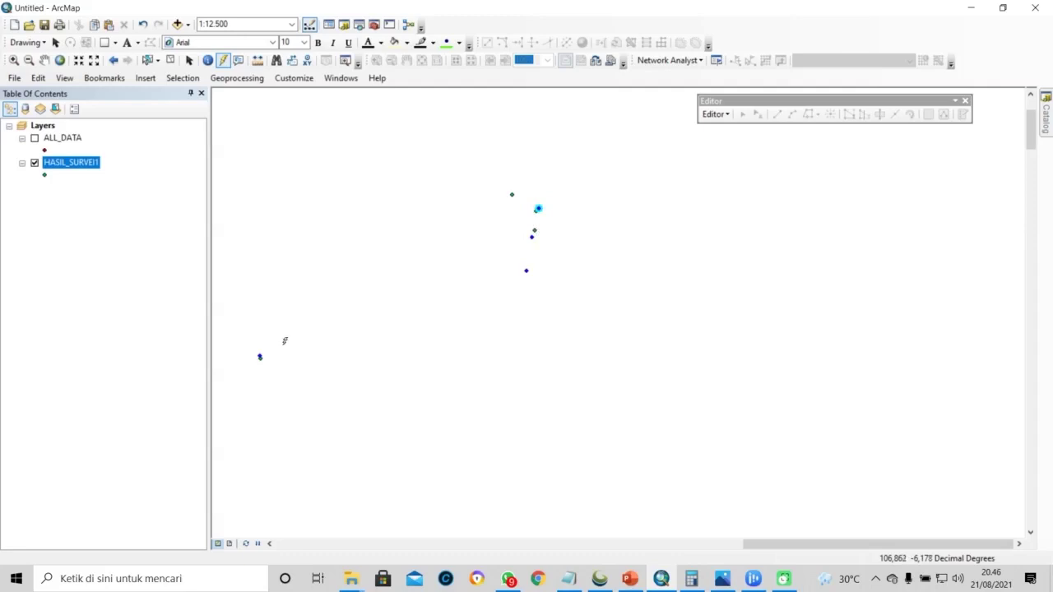
pyautogui.click(539, 206)
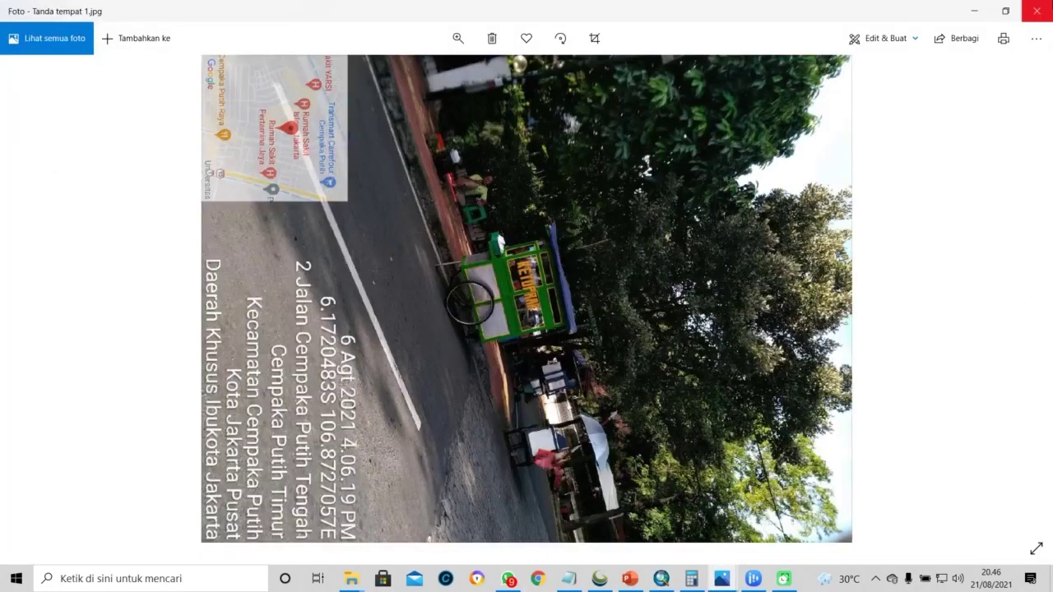
pyautogui.click(1035, 11)
# View the linked photos Tanda tempat 3, 2 and 4 from their survey points, closing each one after viewing
pyautogui.click(535, 234)
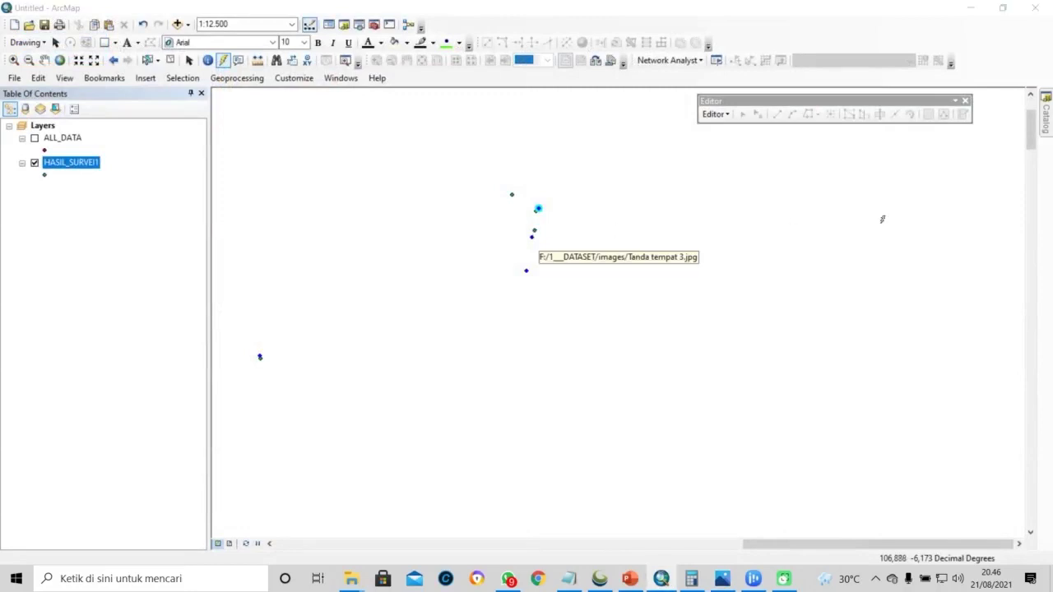
pyautogui.click(1035, 11)
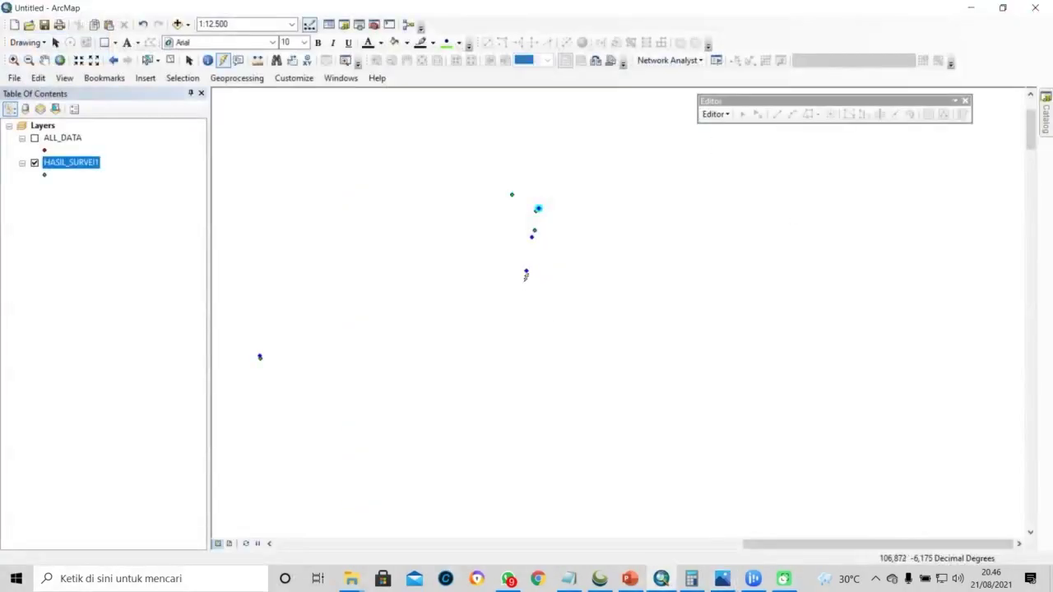
pyautogui.click(527, 268)
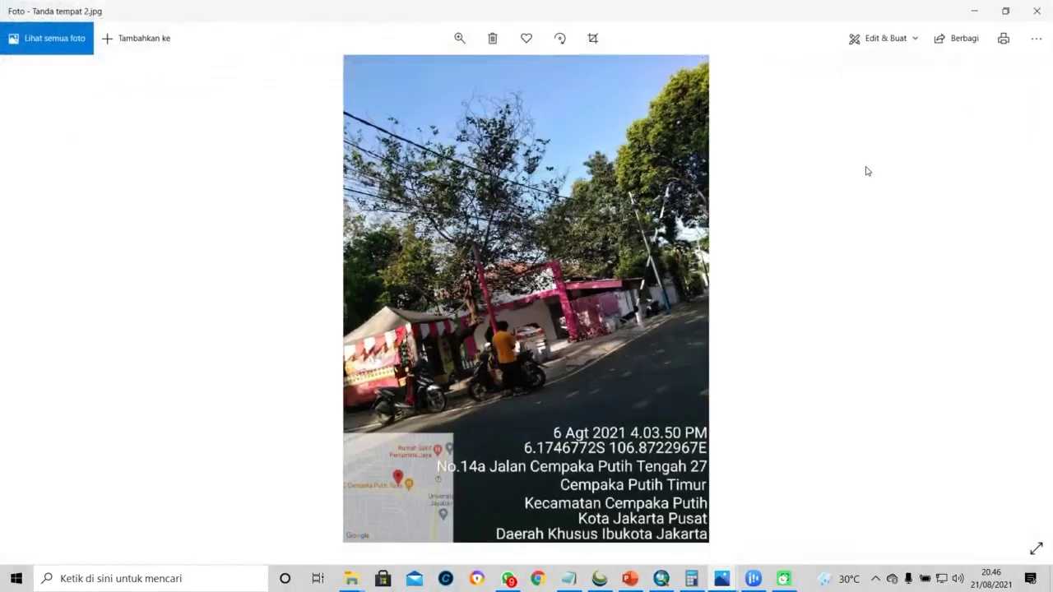
pyautogui.hotkey('alt', 'F4')
pyautogui.click(260, 354)
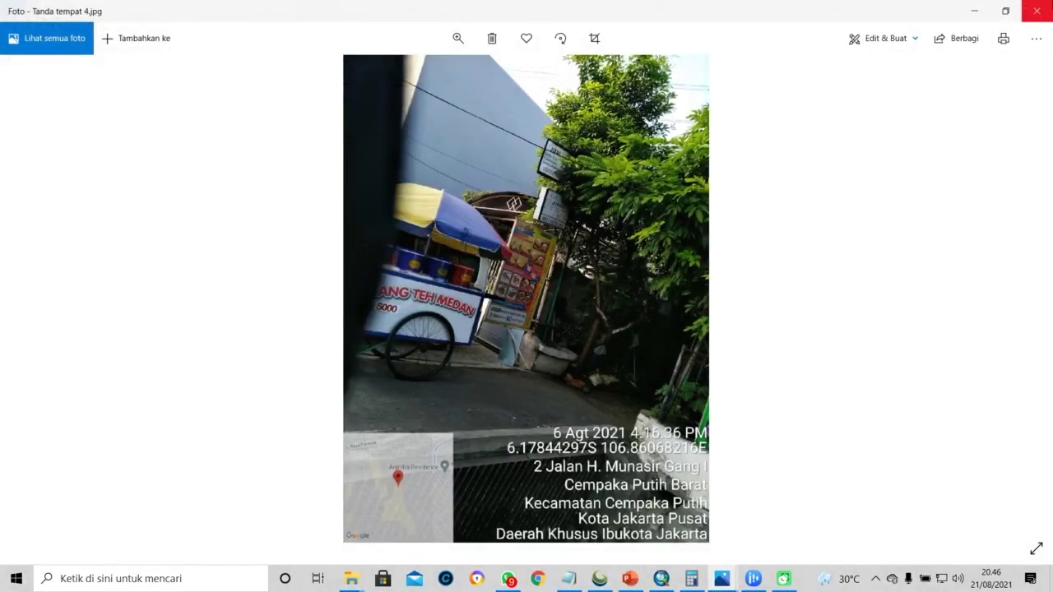
pyautogui.click(1037, 11)
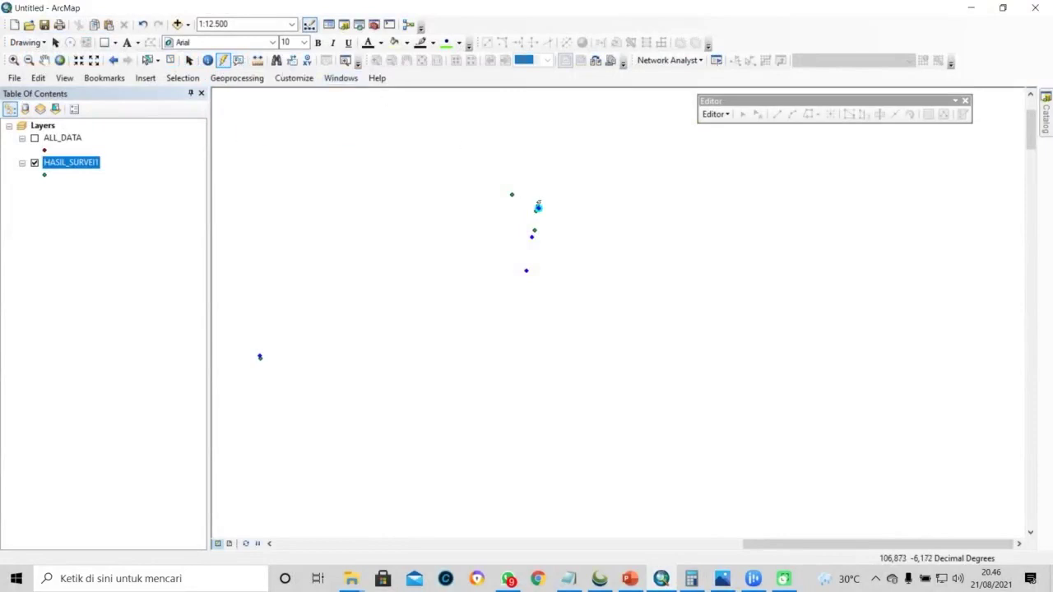
# Check the path tip of the Tanda tempat 1 point, view its photo again and close it
pyautogui.moveTo(539, 207)
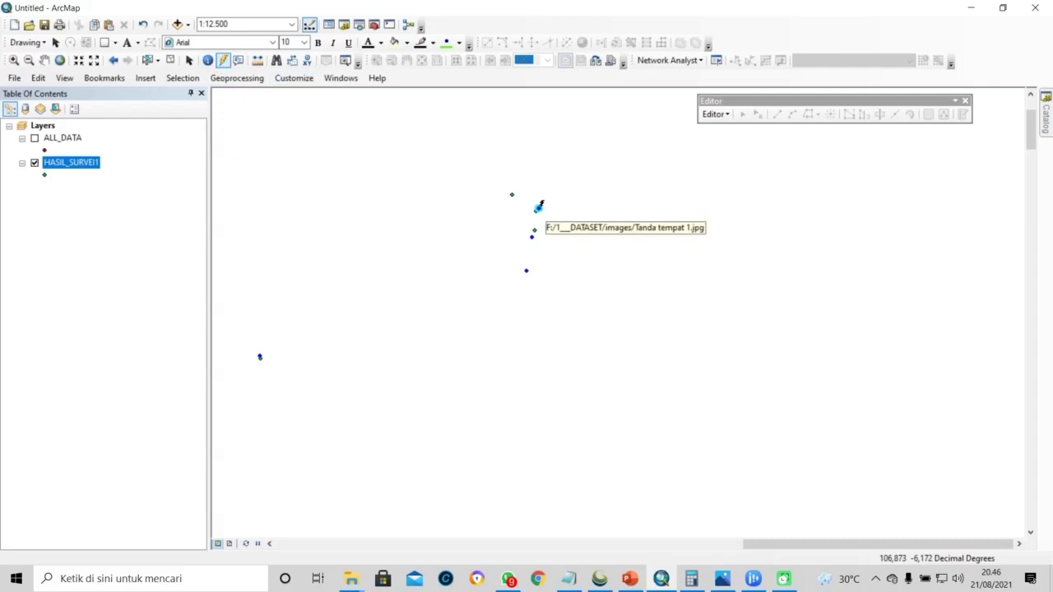
pyautogui.click(538, 206)
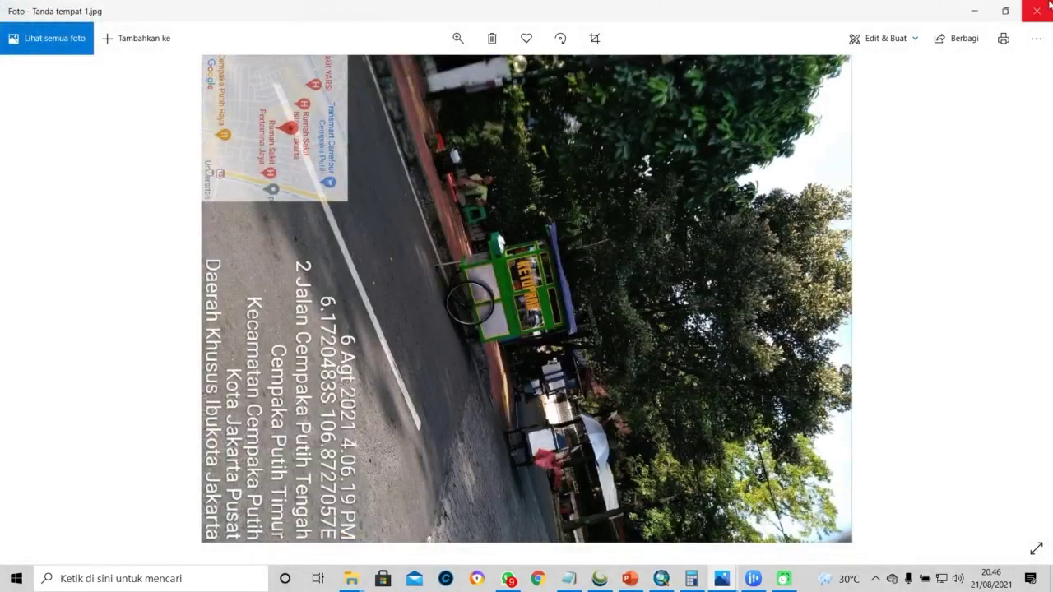
pyautogui.click(1039, 6)
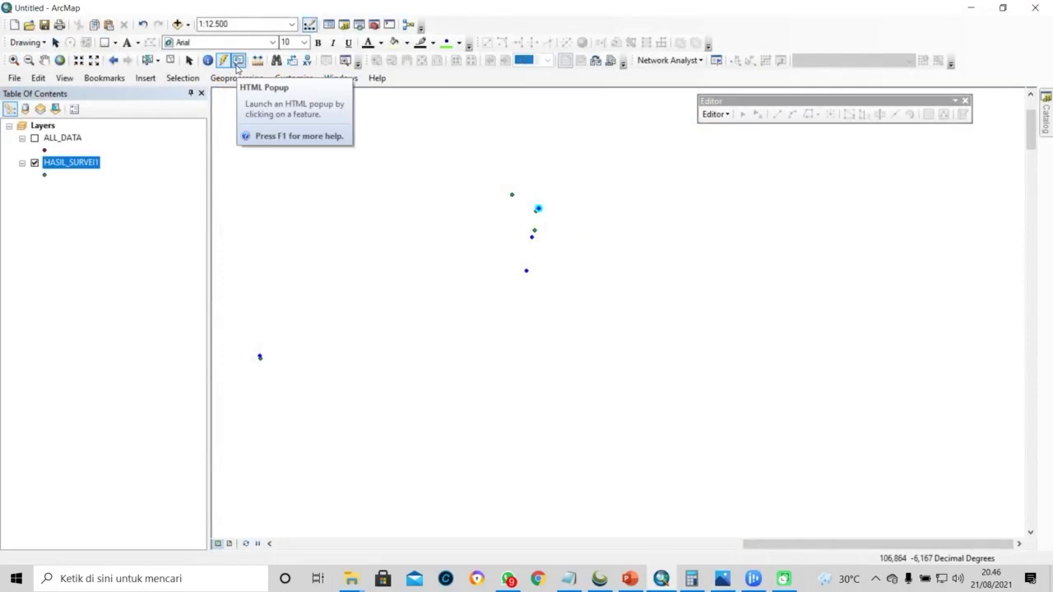
# Add a Text field named HTML with length 200 to the HASIL_SURVEI1 attribute table
pyautogui.rightClick(79, 167)
pyautogui.click(96, 205)
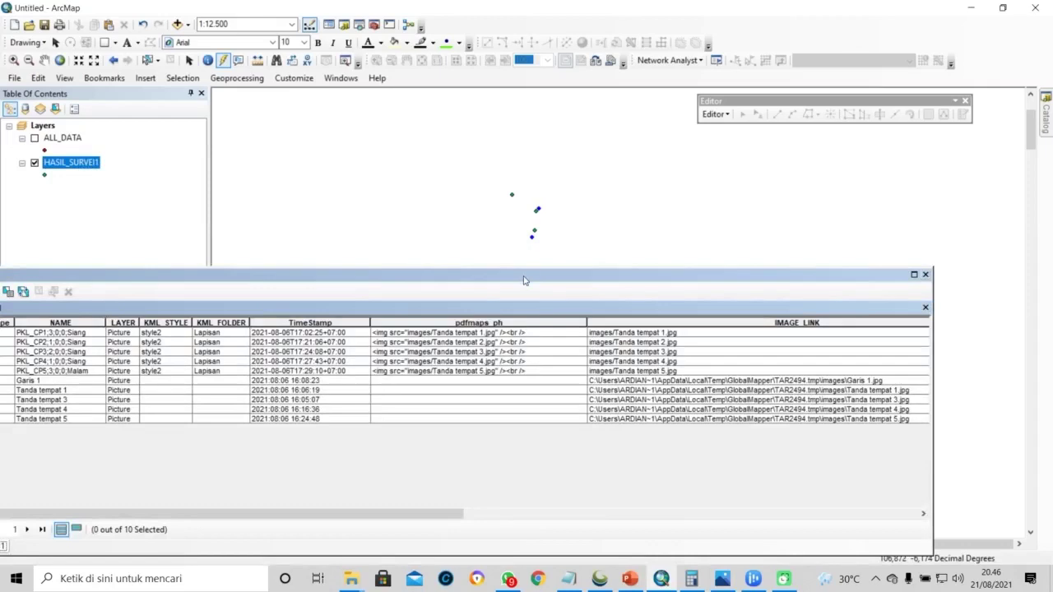
pyautogui.moveTo(524, 281); pyautogui.dragTo(613, 157)
pyautogui.moveTo(519, 380); pyautogui.dragTo(1003, 357)
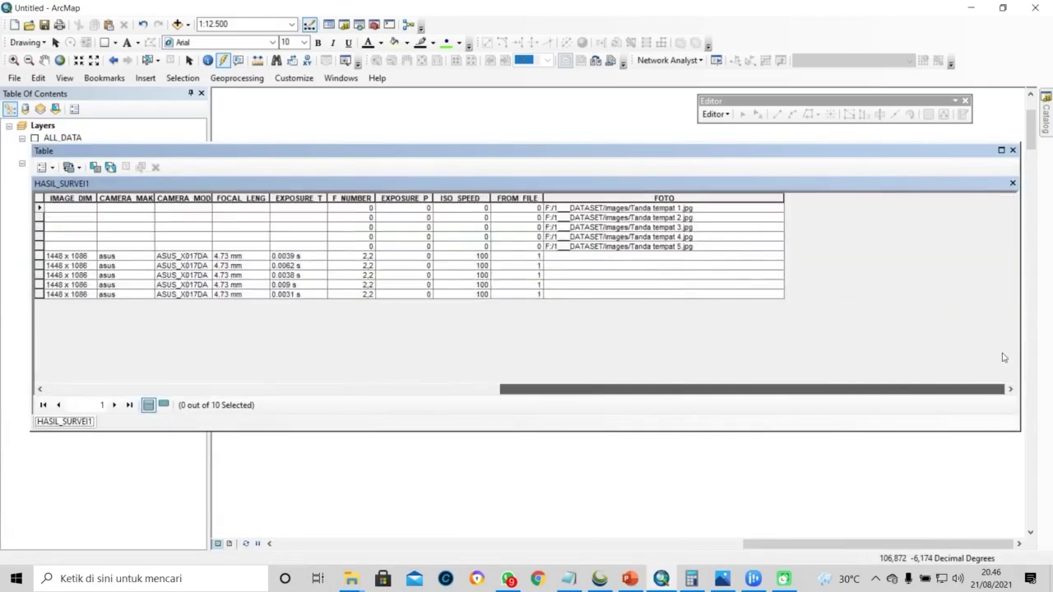
pyautogui.click(46, 167)
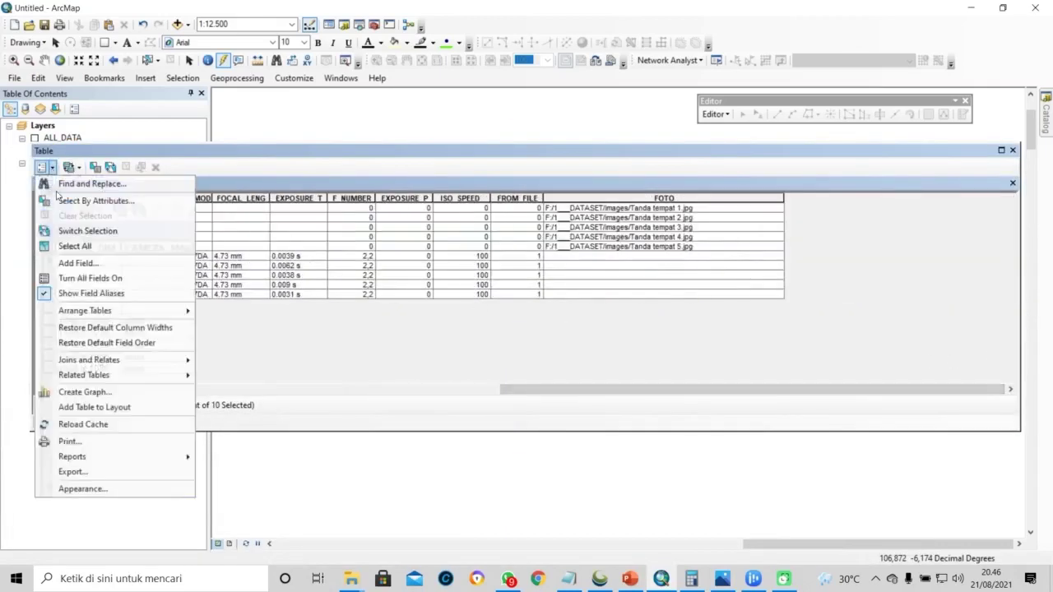
pyautogui.click(73, 263)
pyautogui.write('HTML')
pyautogui.click(586, 238)
pyautogui.click(551, 286)
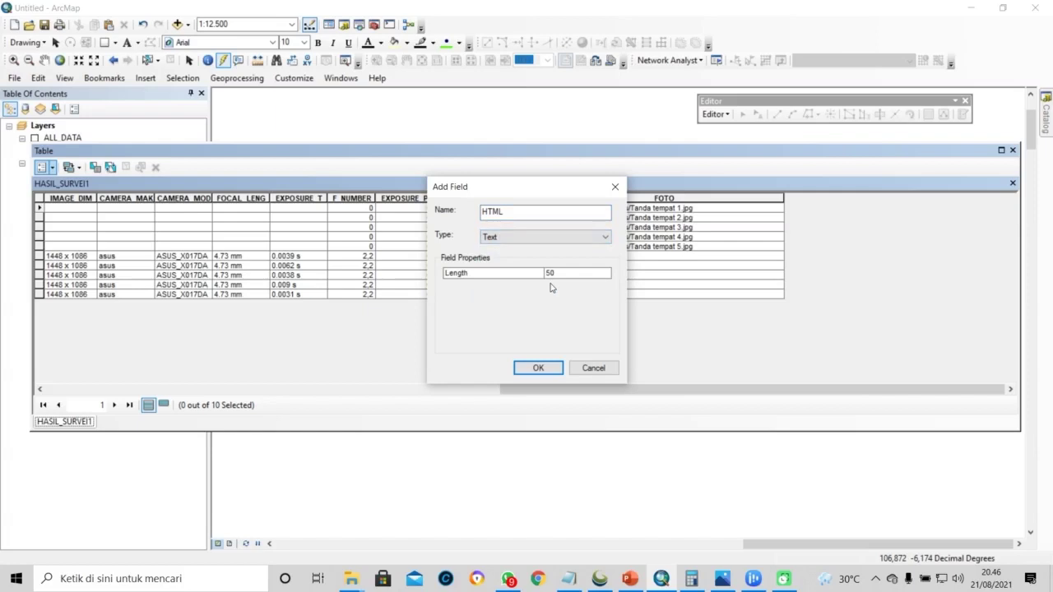
pyautogui.click(567, 273)
pyautogui.write('200')
pyautogui.click(535, 367)
# Narrow the FOTO and HTML columns so both fit side by side in the attribute table
pyautogui.moveTo(483, 391); pyautogui.dragTo(824, 363)
pyautogui.moveTo(395, 196); pyautogui.dragTo(333, 197)
pyautogui.moveTo(827, 389); pyautogui.dragTo(979, 388)
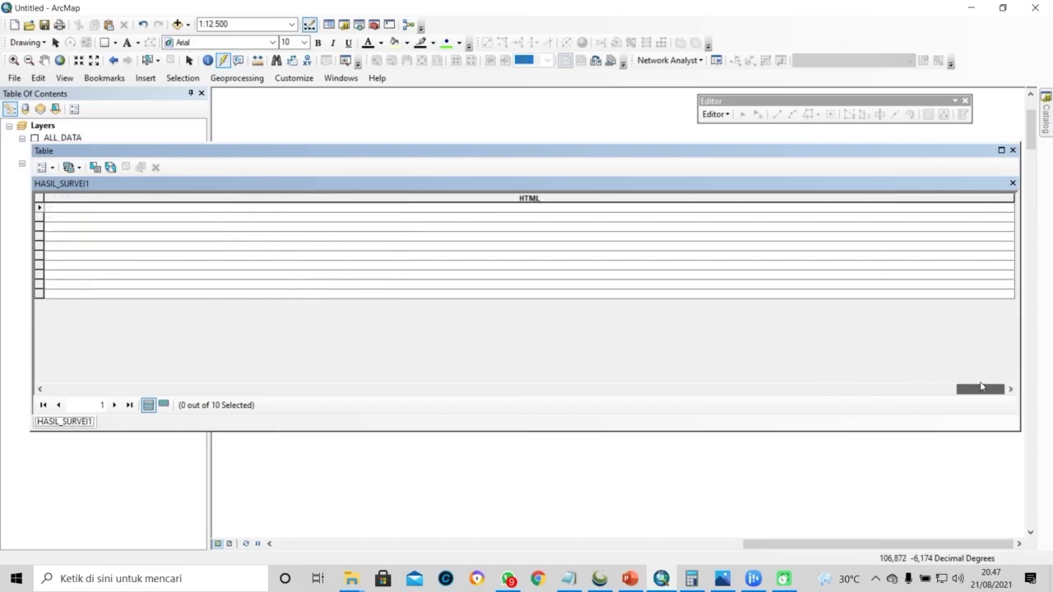
pyautogui.moveTo(1010, 200); pyautogui.dragTo(501, 210)
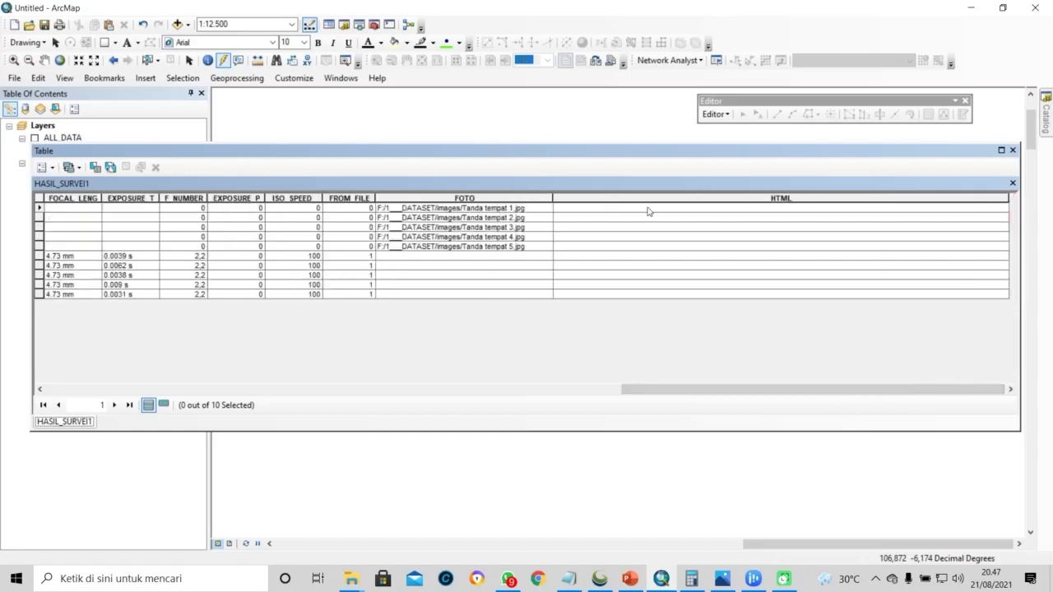
# Switch to Notepad and delete the shorter img expression that uses [FOTO] without width and height
pyautogui.click(578, 586)
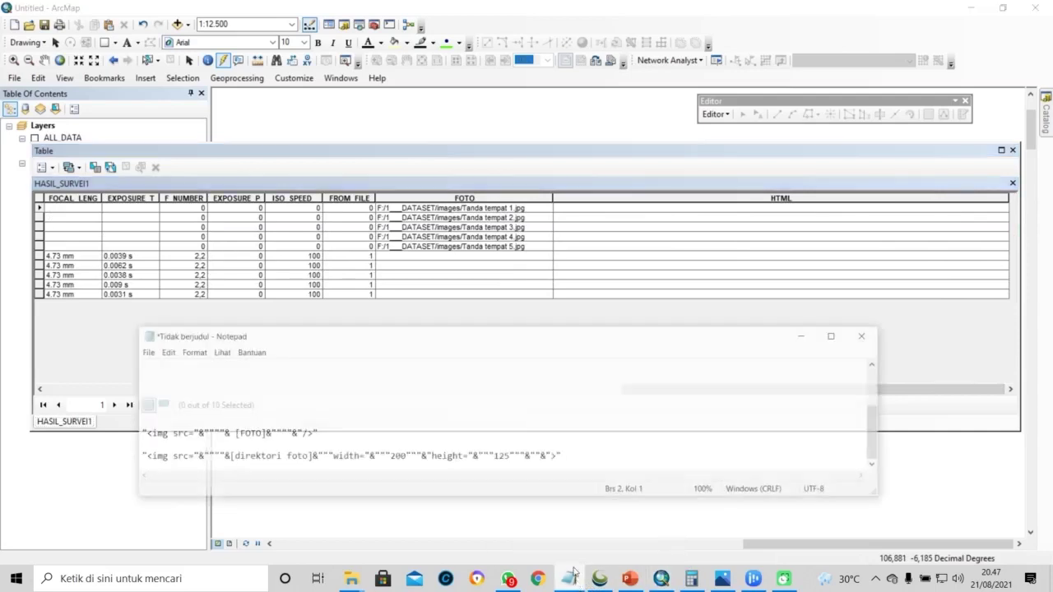
pyautogui.moveTo(355, 422); pyautogui.dragTo(5, 403)
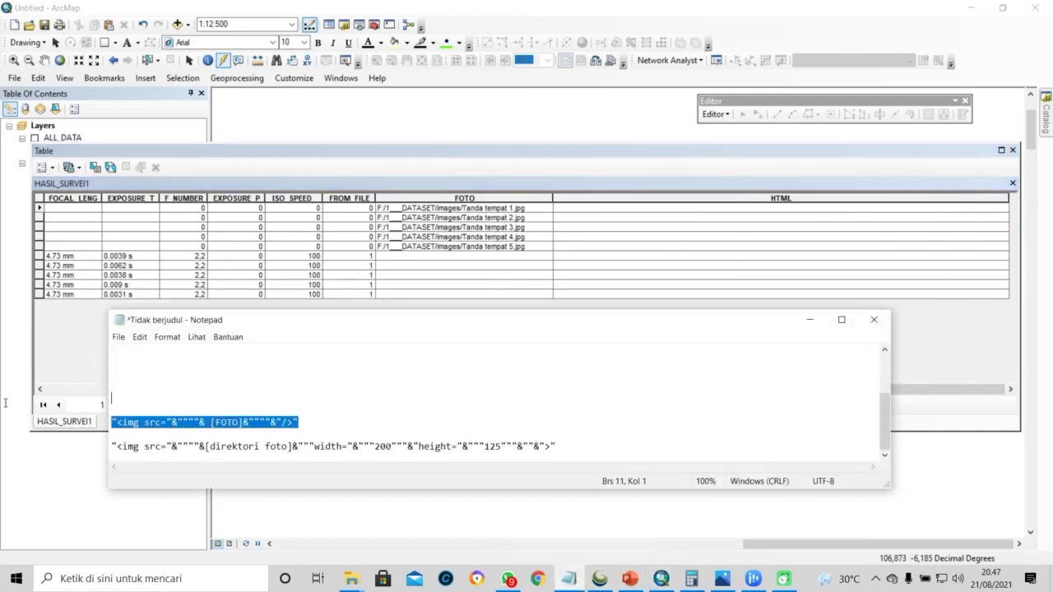
pyautogui.scroll(3, 375, 436)
pyautogui.scroll(-1, 376, 432)
pyautogui.click(378, 410)
pyautogui.moveTo(396, 409); pyautogui.dragTo(18, 405)
pyautogui.press('Delete')
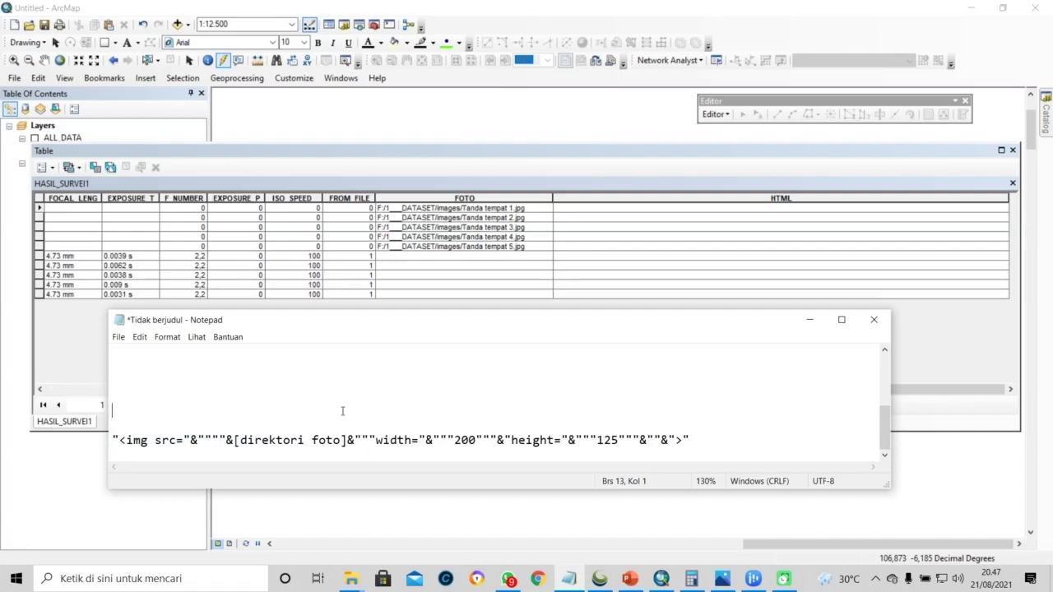
# Examine the remaining img expression part by part: the src opening, the [direktori foto] placeholder, and the width and height attributes
pyautogui.moveTo(114, 440); pyautogui.dragTo(235, 440)
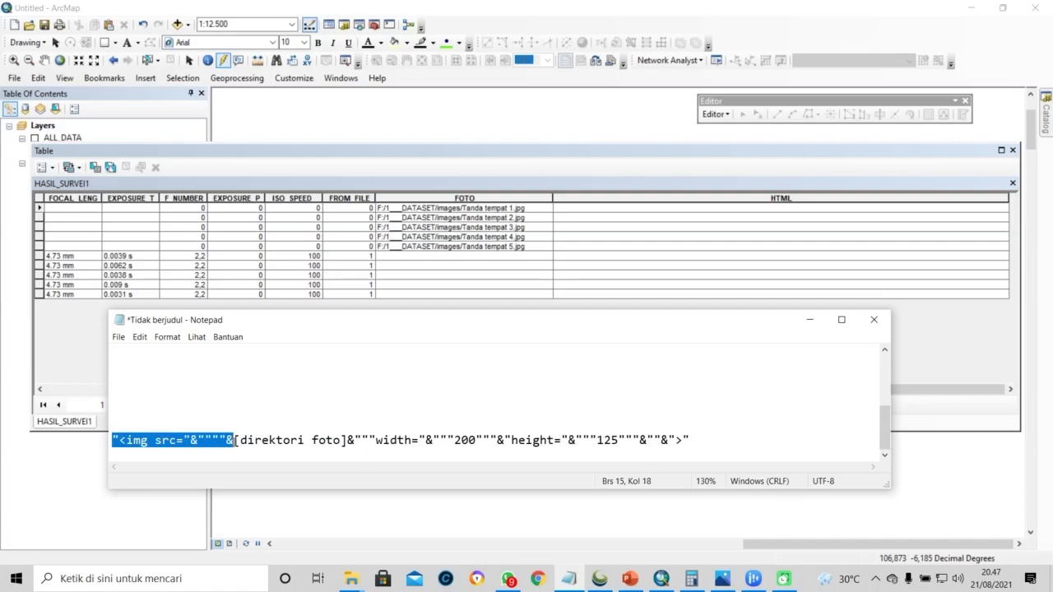
pyautogui.click(237, 441)
pyautogui.moveTo(236, 441); pyautogui.dragTo(347, 441)
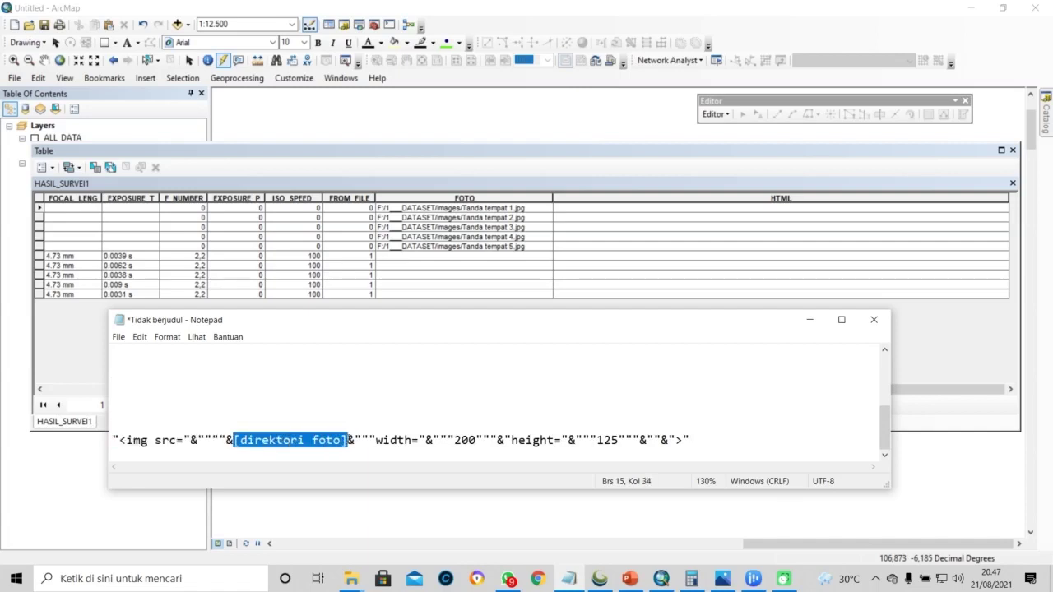
pyautogui.moveTo(346, 441); pyautogui.dragTo(677, 441)
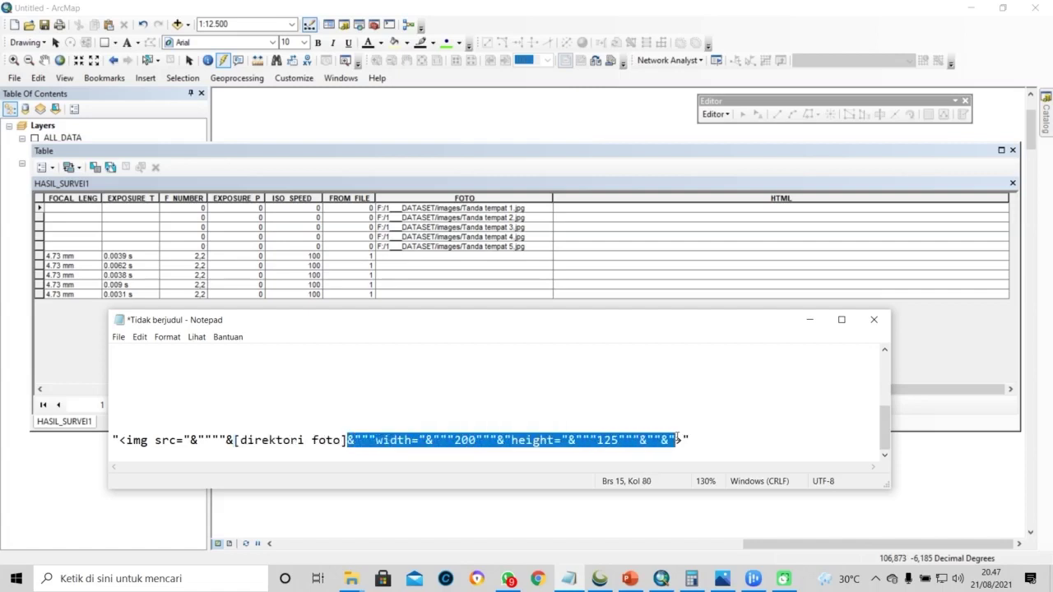
pyautogui.click(297, 427)
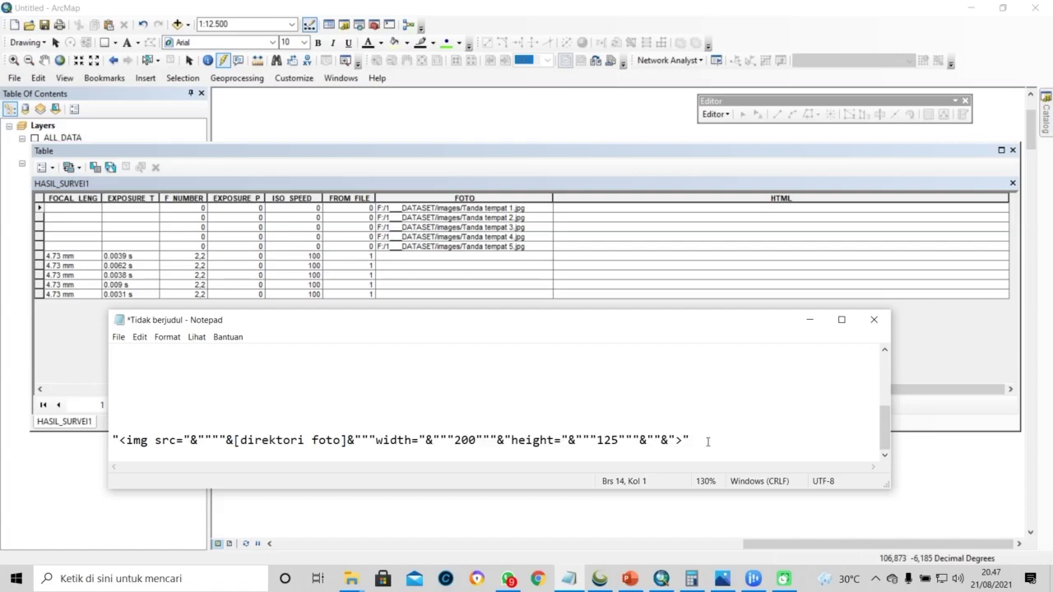
# Select the first five records of HASIL_SURVEI1 and open the Field Calculator for the HTML field
pyautogui.rightClick(671, 200)
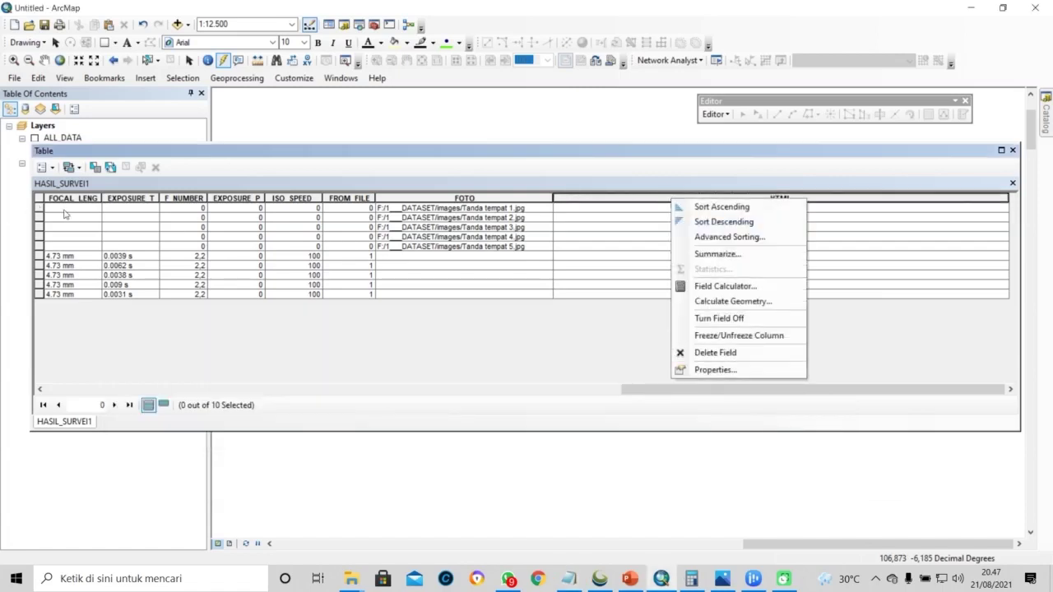
pyautogui.moveTo(39, 208); pyautogui.dragTo(43, 246)
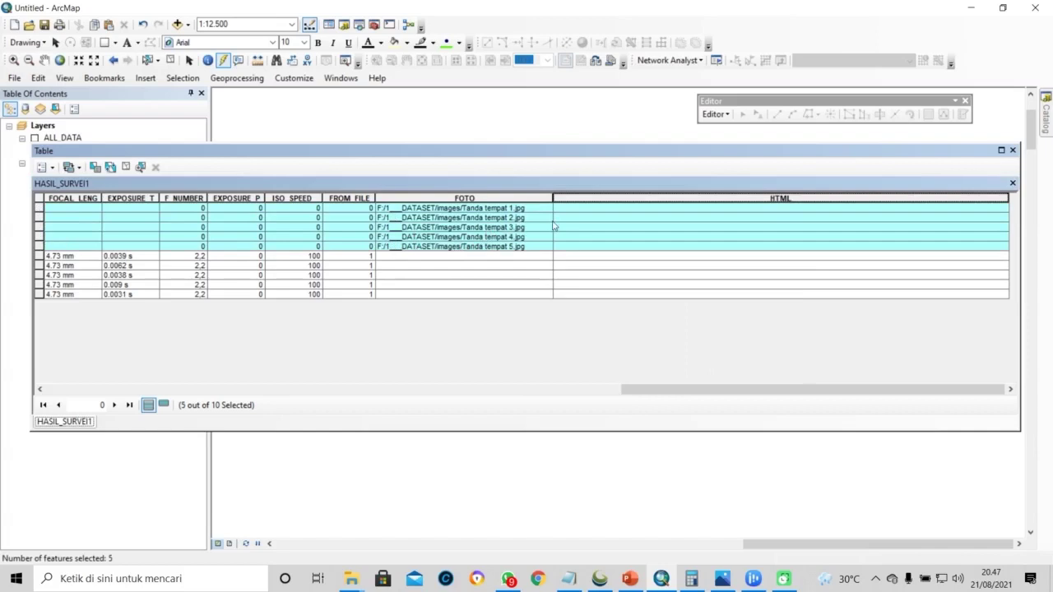
pyautogui.rightClick(626, 194)
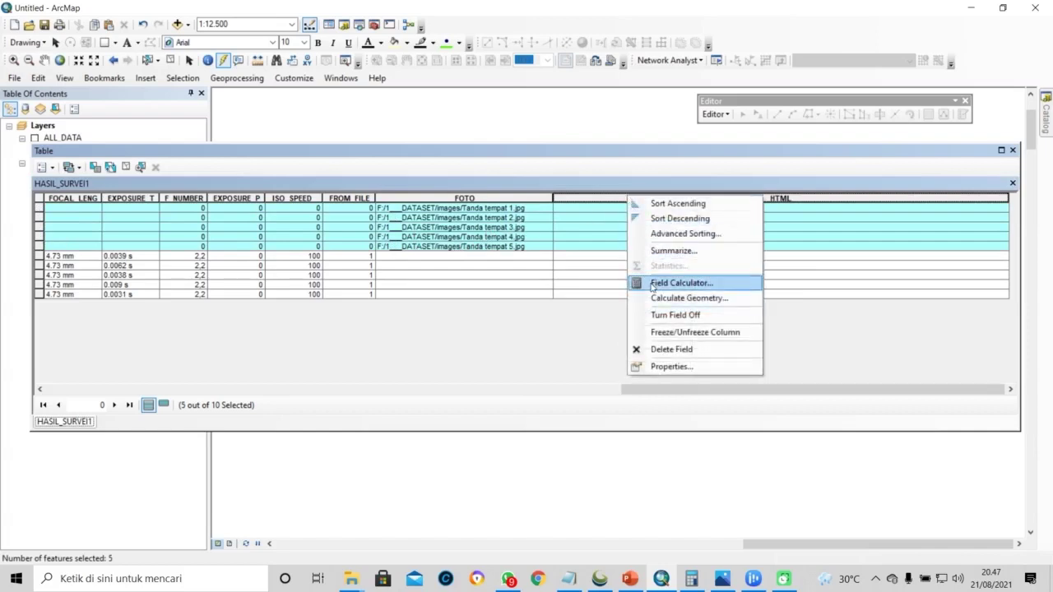
pyautogui.click(649, 283)
pyautogui.click(485, 320)
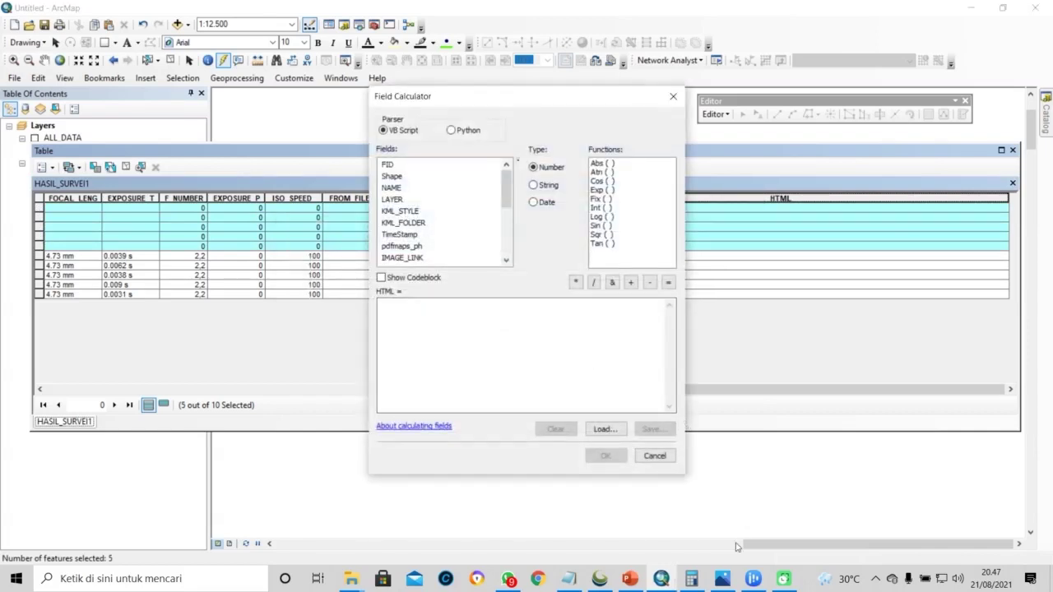
# Copy the img expression with width 200 and height 125 from Notepad into the HTML field's calculation expression
pyautogui.click(570, 579)
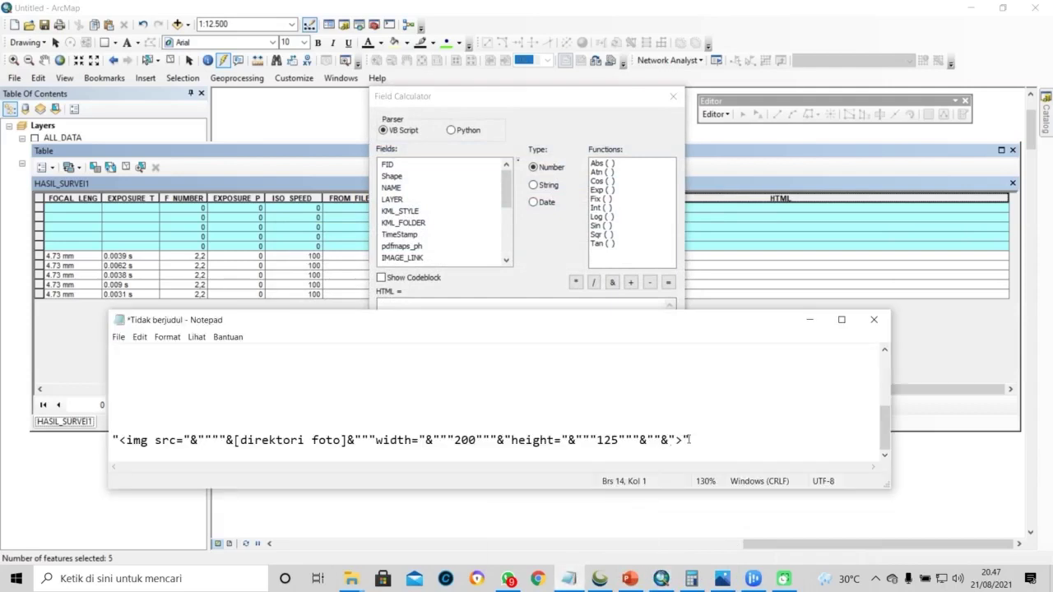
pyautogui.moveTo(691, 440); pyautogui.dragTo(113, 441)
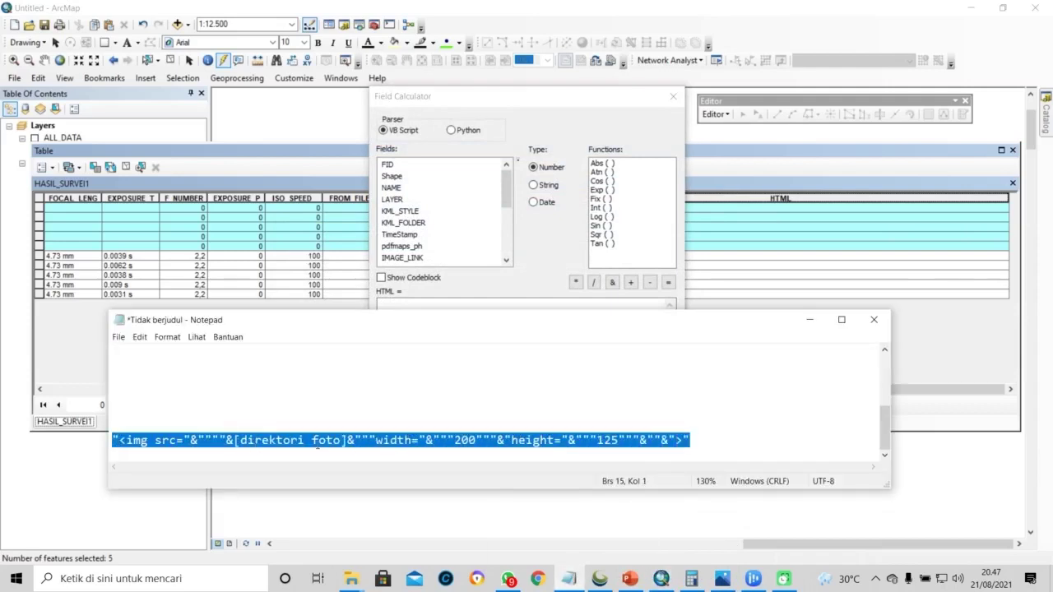
pyautogui.hotkey('ctrl', 'c')
pyautogui.click(421, 306)
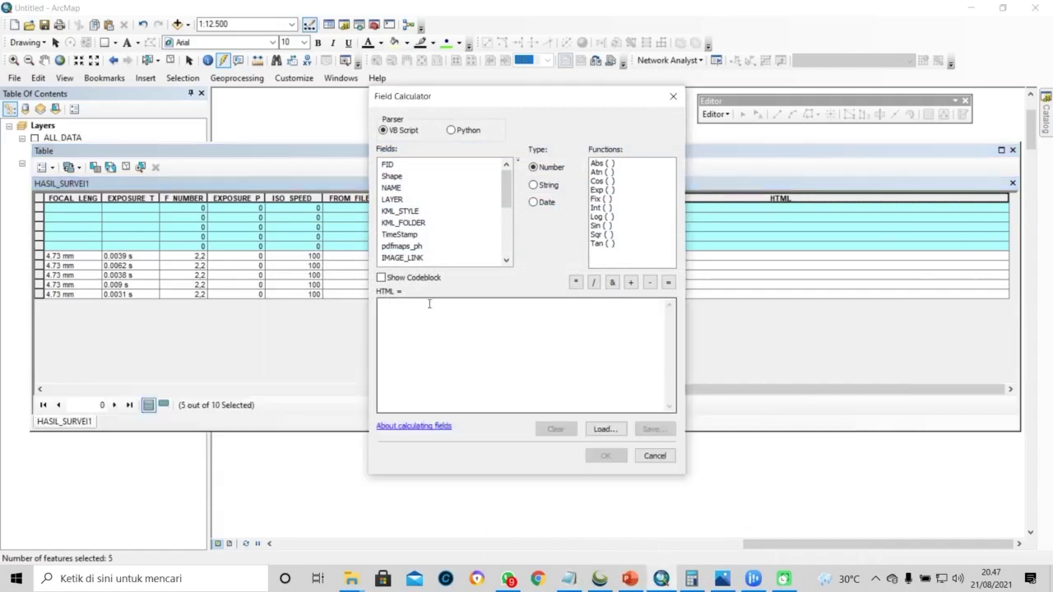
pyautogui.hotkey('ctrl', 'v')
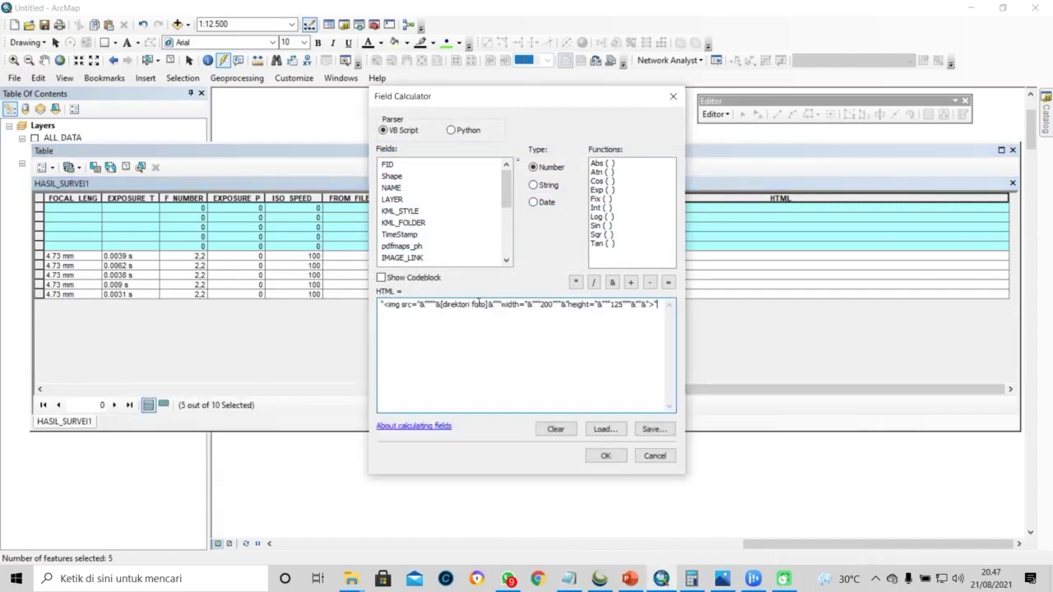
# Replace the [direktori foto] placeholder in the expression with the [FOTO] field and calculate the HTML values
pyautogui.press('BackSpace')
pyautogui.press('BackSpace')
pyautogui.press('BackSpace')
pyautogui.press('BackSpace')
pyautogui.press('BackSpace')
pyautogui.press('BackSpace')
pyautogui.press('BackSpace')
pyautogui.press('BackSpace')
pyautogui.press('BackSpace')
pyautogui.press('BackSpace')
pyautogui.press('BackSpace')
pyautogui.press('BackSpace')
pyautogui.press('BackSpace')
pyautogui.press('BackSpace')
pyautogui.press('BackSpace')
pyautogui.press('BackSpace')
pyautogui.scroll(-3, 418, 209)
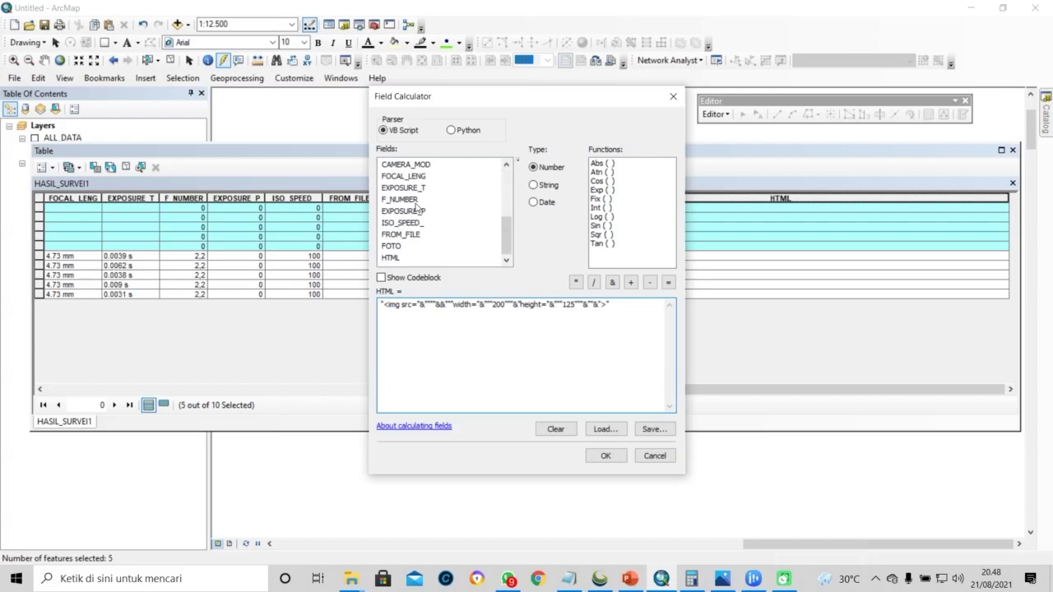
pyautogui.doubleClick(392, 246)
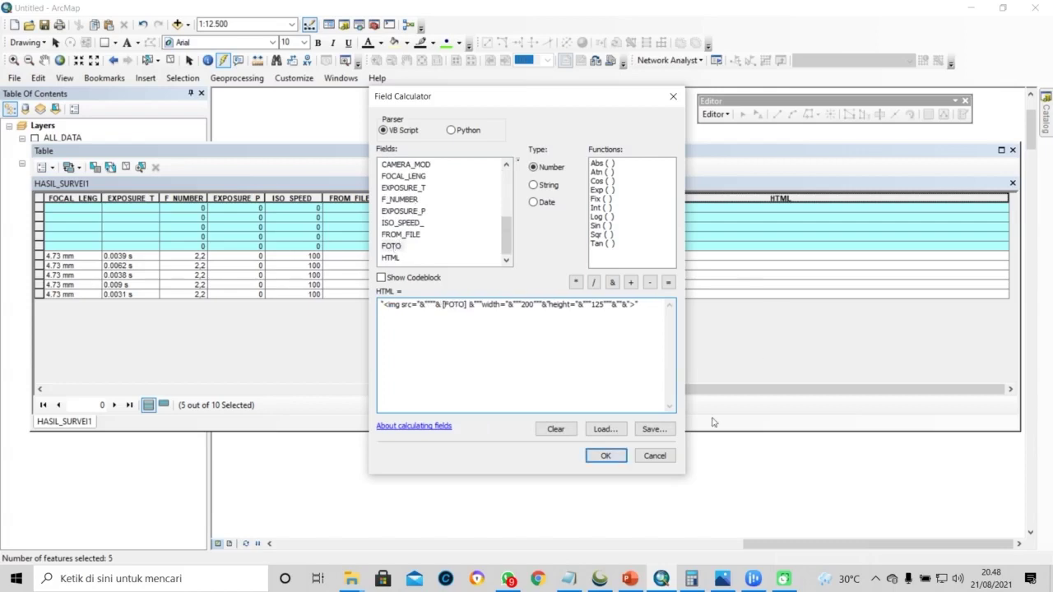
pyautogui.click(606, 458)
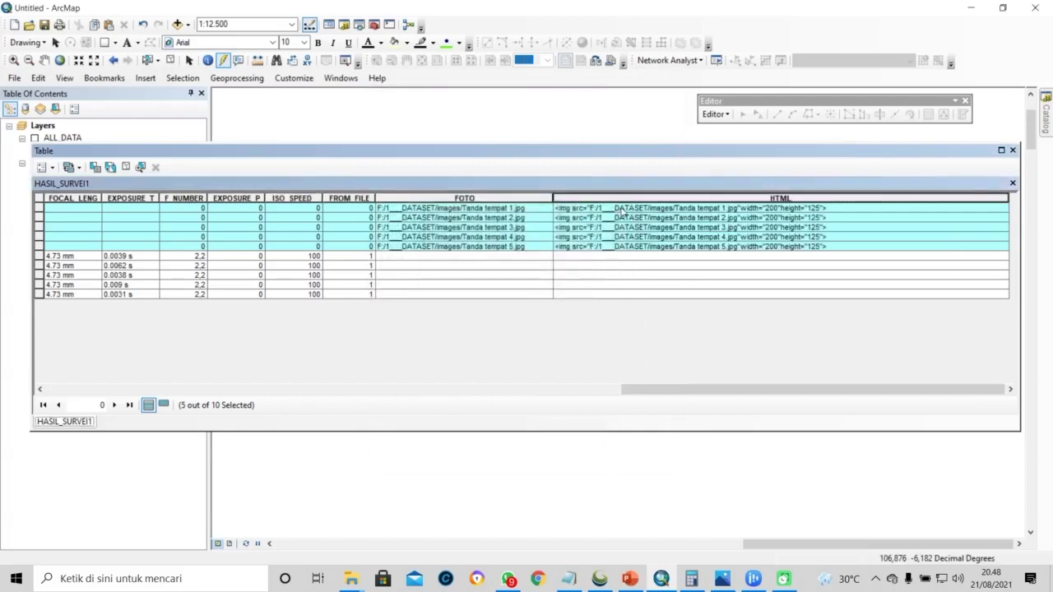
# Compare the [direktori foto] placeholder in the Notepad expression with the calculated HTML values, and close the HASIL_SURVEI1 attribute table
pyautogui.click(569, 578)
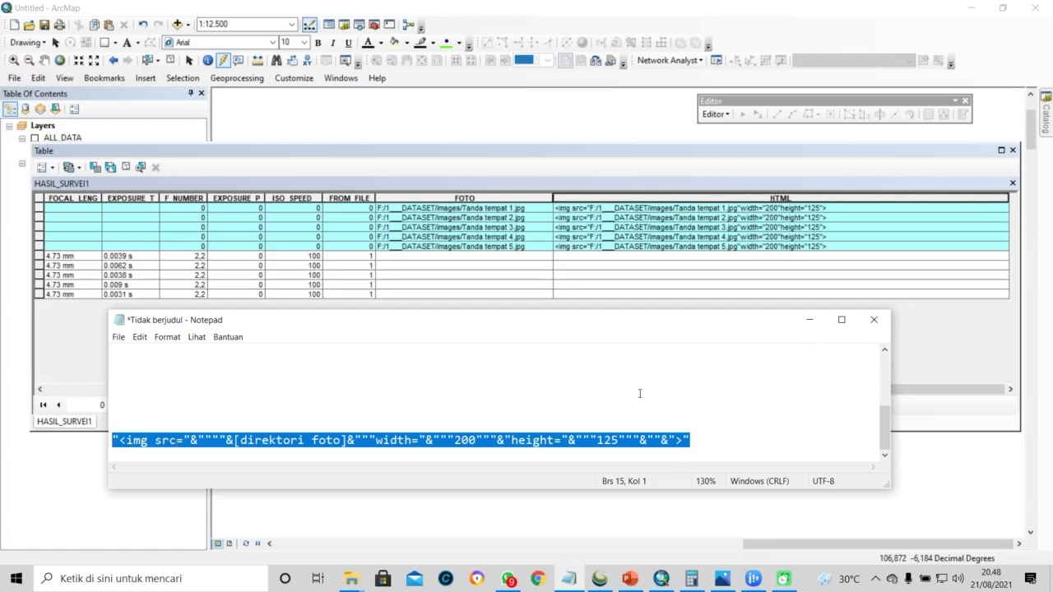
pyautogui.click(376, 442)
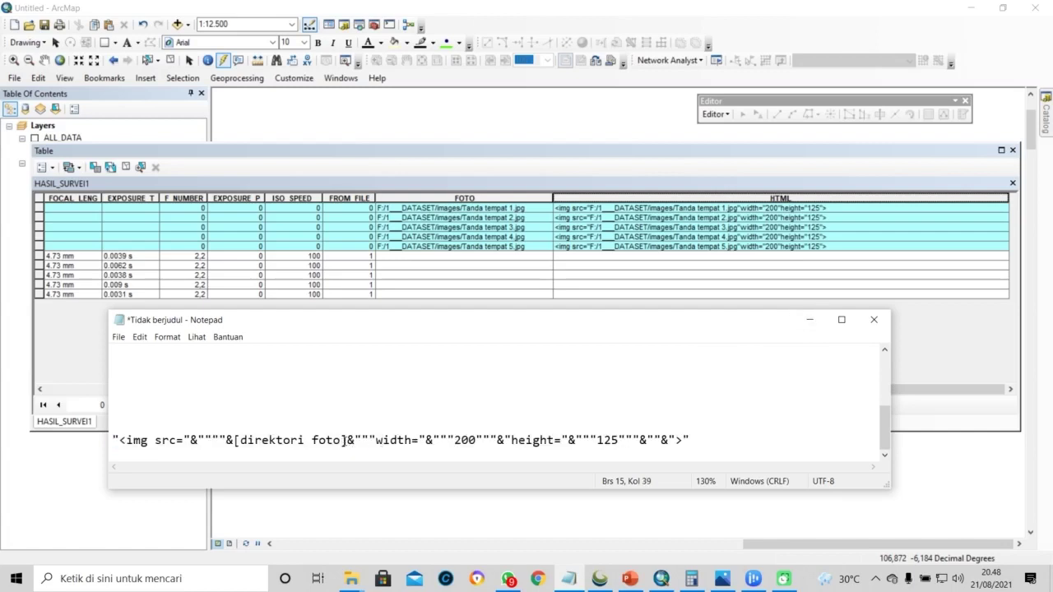
pyautogui.moveTo(347, 442); pyautogui.dragTo(235, 442)
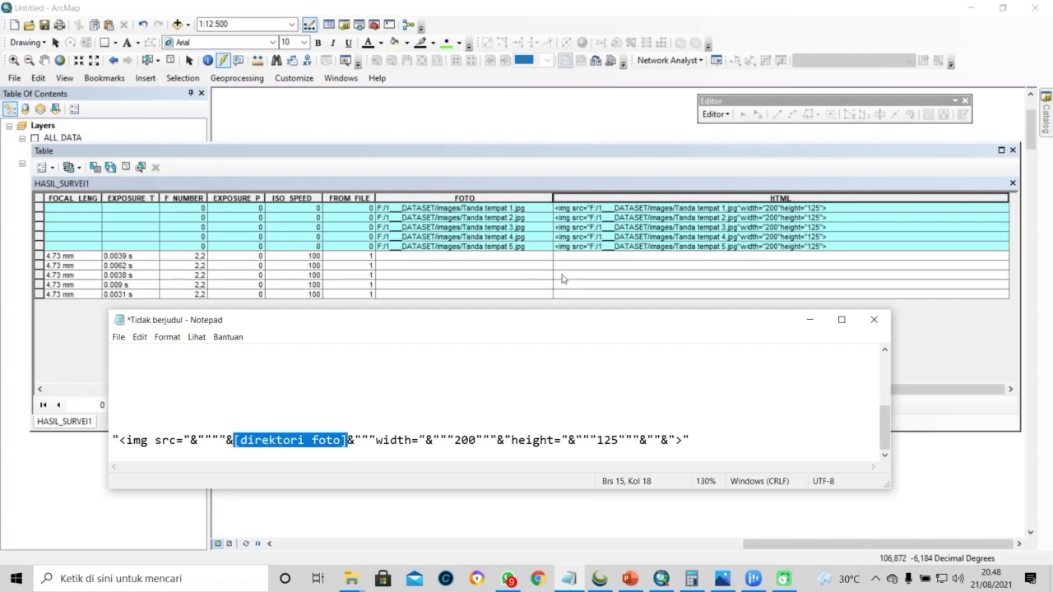
pyautogui.click(809, 319)
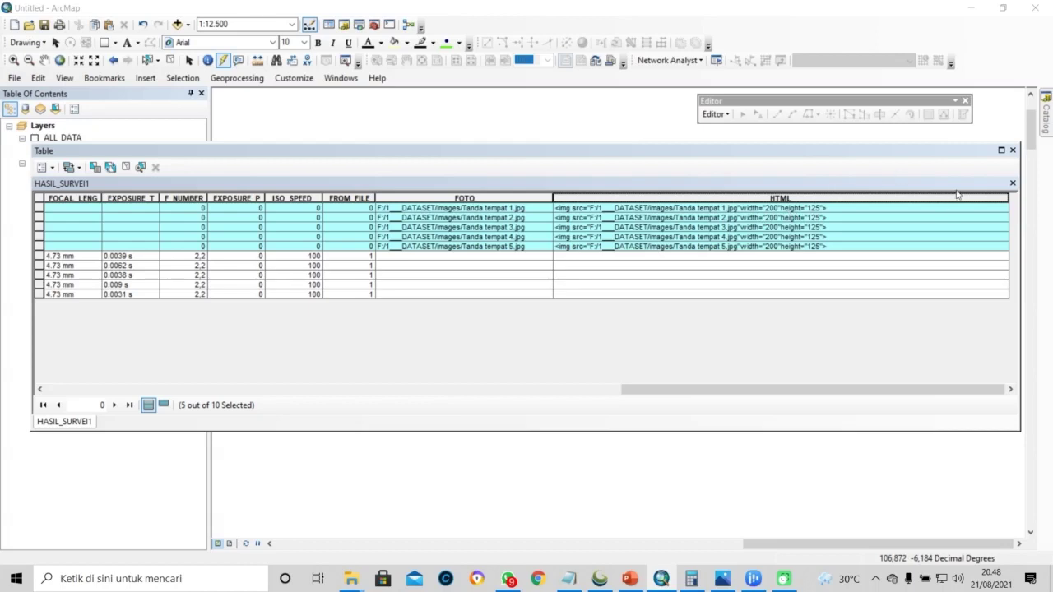
pyautogui.click(782, 218)
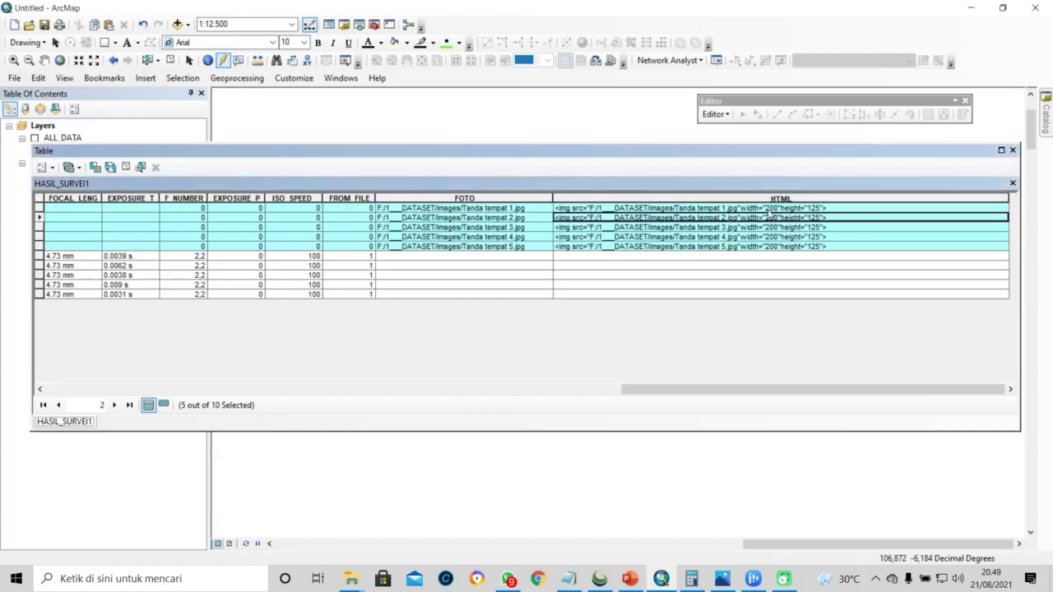
pyautogui.click(774, 209)
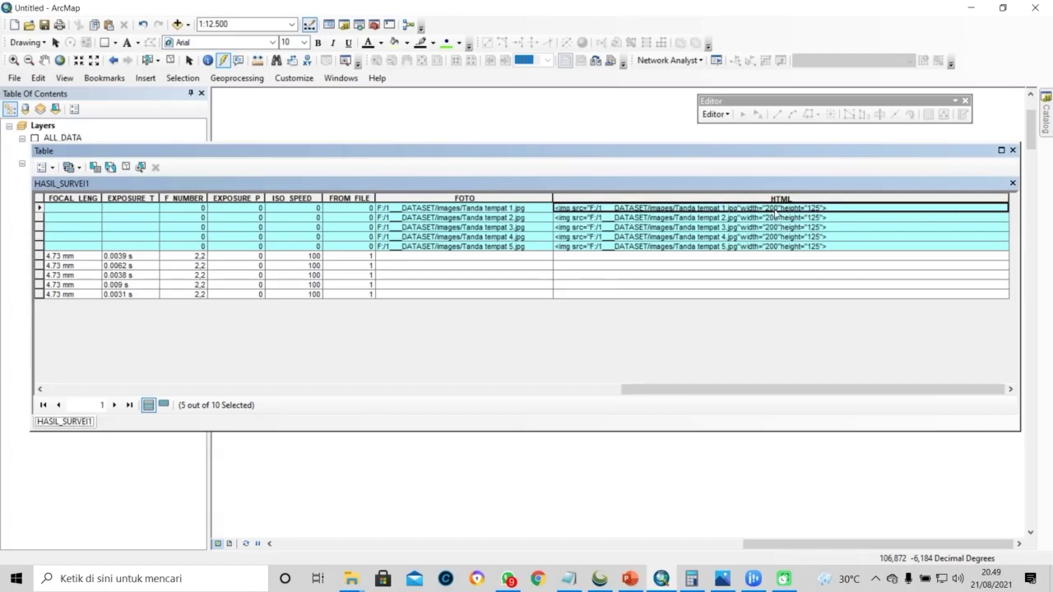
pyautogui.click(1013, 150)
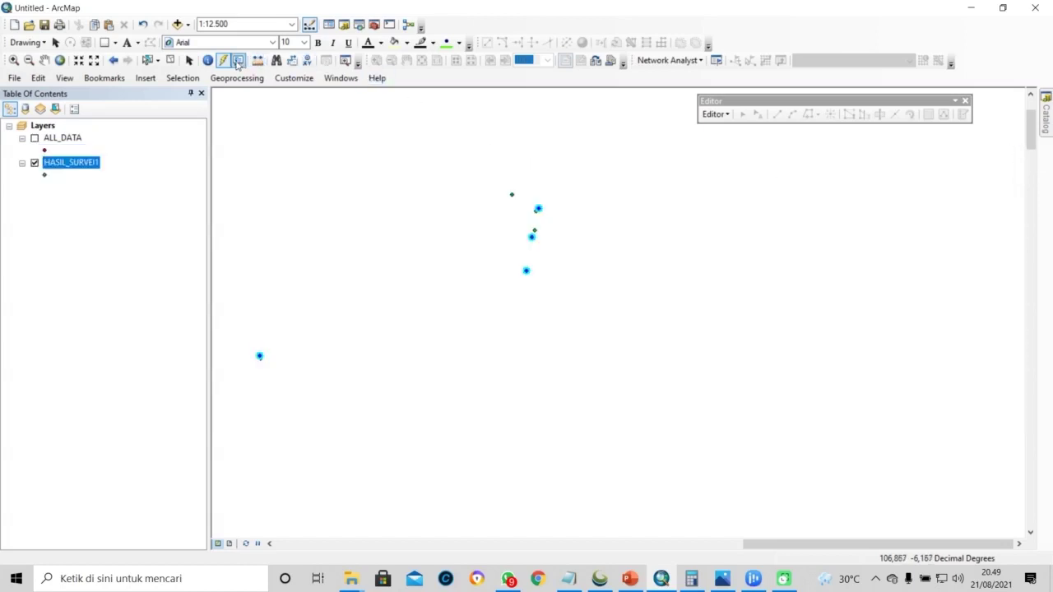
# View the HTML popup of the PKL_CP1 survey point through to its embedded photo
pyautogui.click(208, 60)
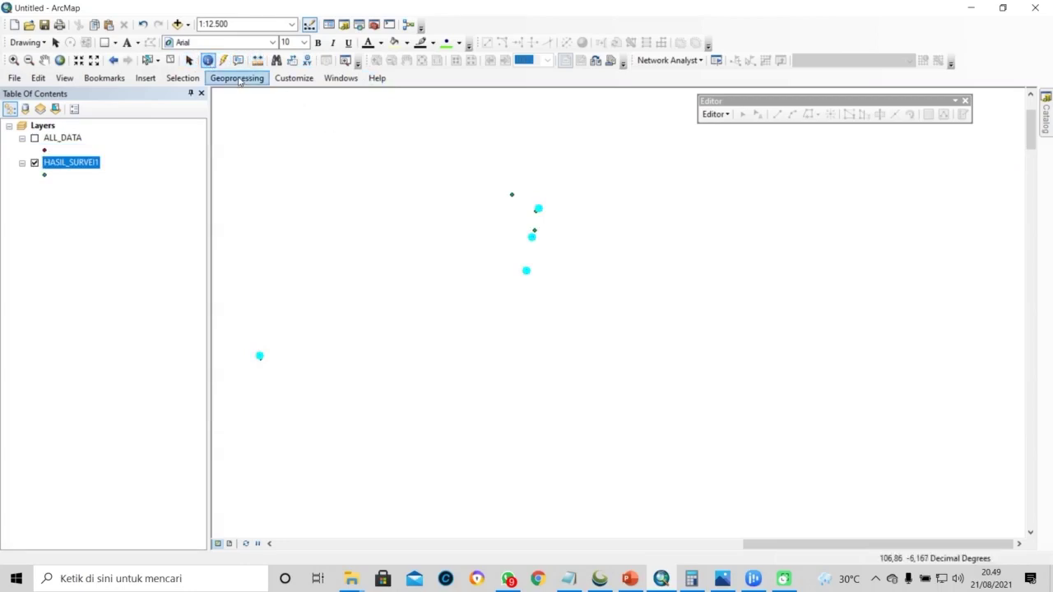
pyautogui.click(239, 61)
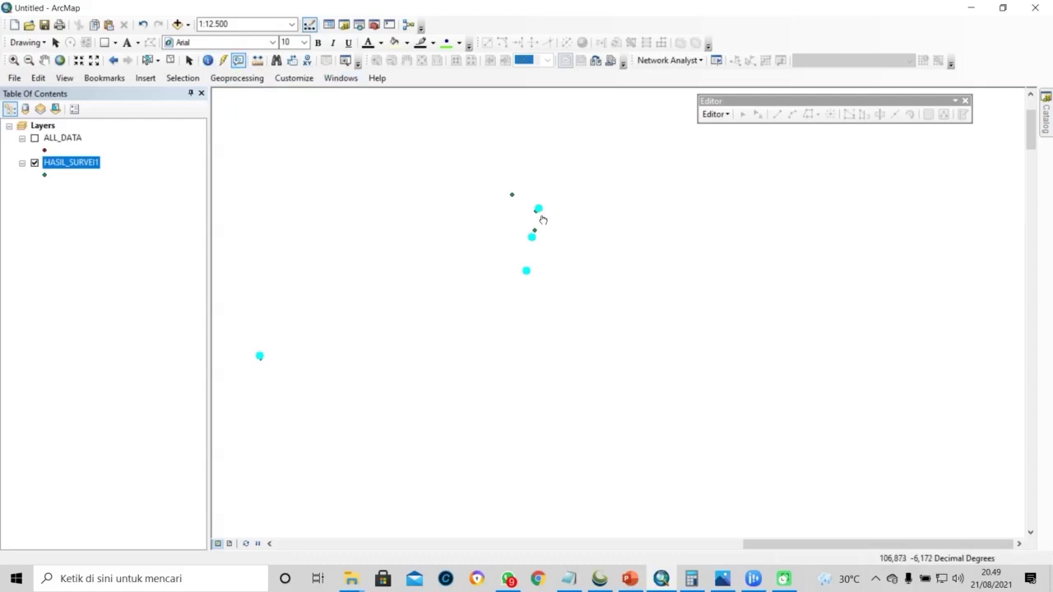
pyautogui.click(538, 210)
pyautogui.scroll(-1, 686, 249)
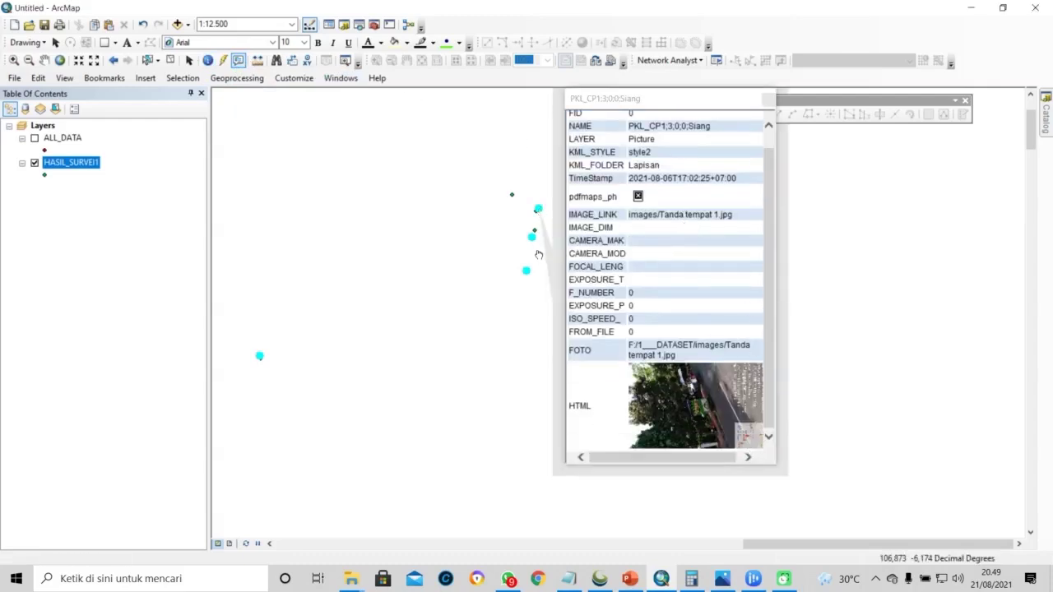
pyautogui.scroll(1, 657, 268)
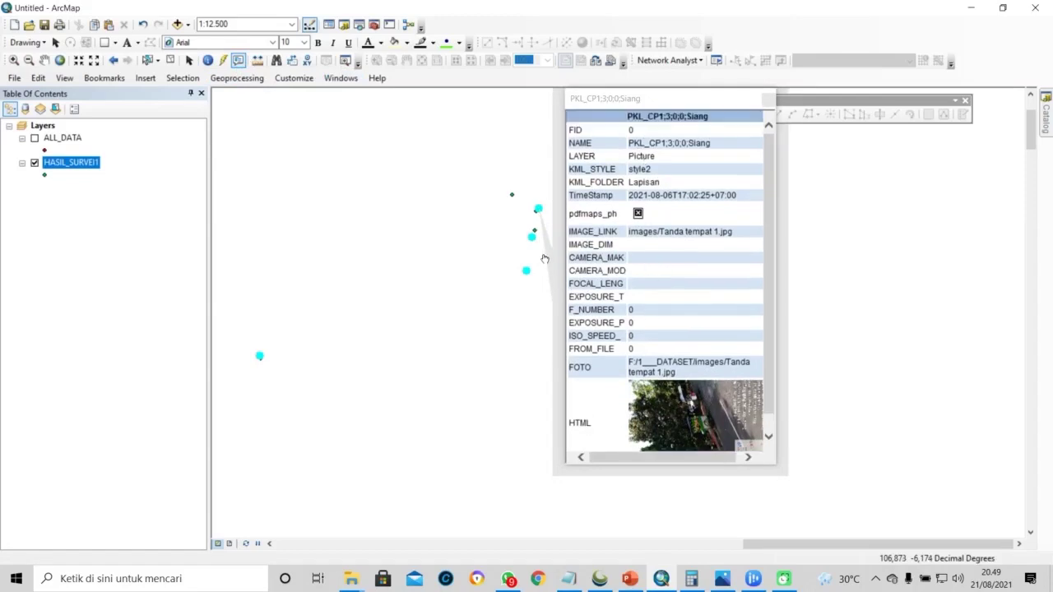
# View the PKL_CP3 point's HTML popup beside the first one to check its photo, and close both popups
pyautogui.click(532, 240)
pyautogui.scroll(-1, 627, 250)
pyautogui.moveTo(676, 94); pyautogui.dragTo(212, 131)
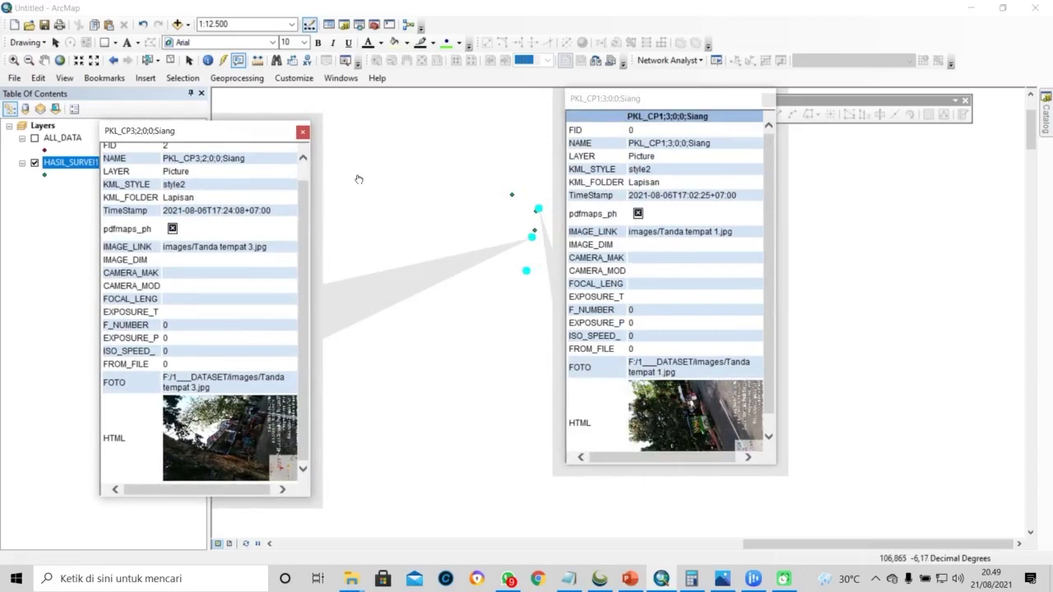
pyautogui.click(304, 159)
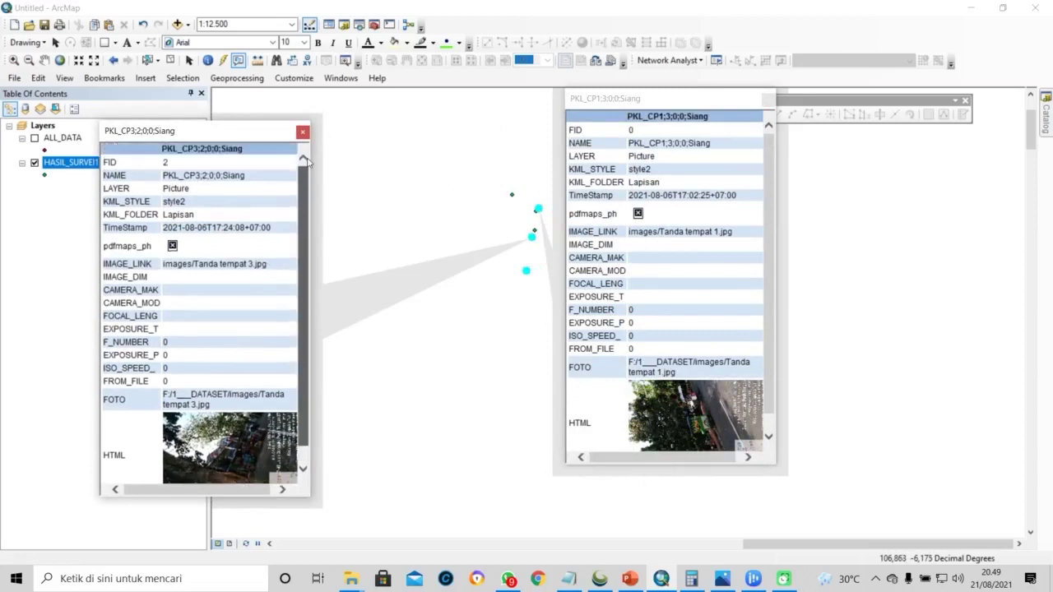
pyautogui.scroll(-1, 312, 206)
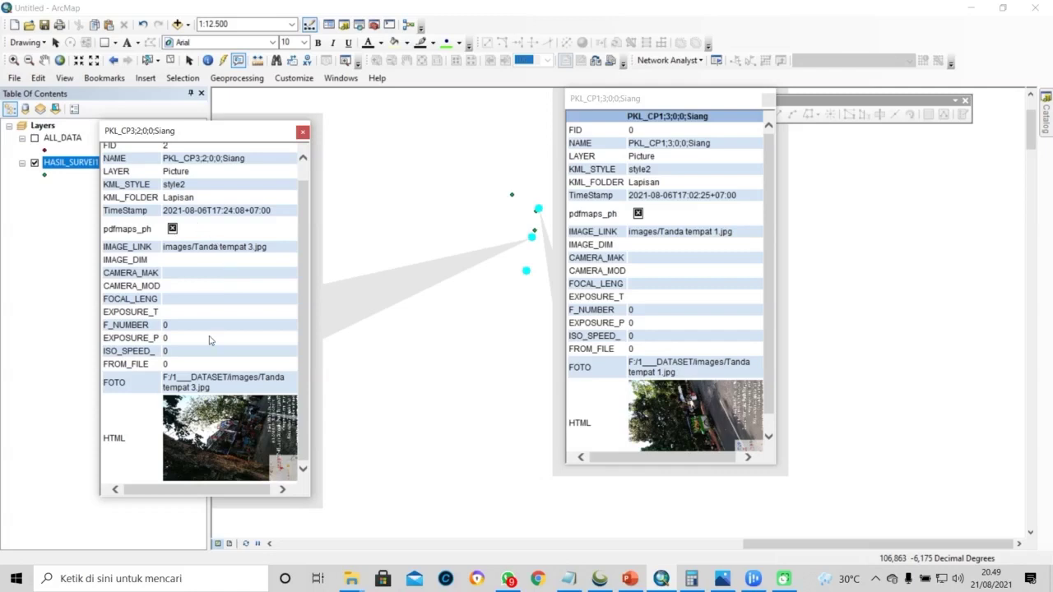
pyautogui.click(303, 133)
pyautogui.click(768, 100)
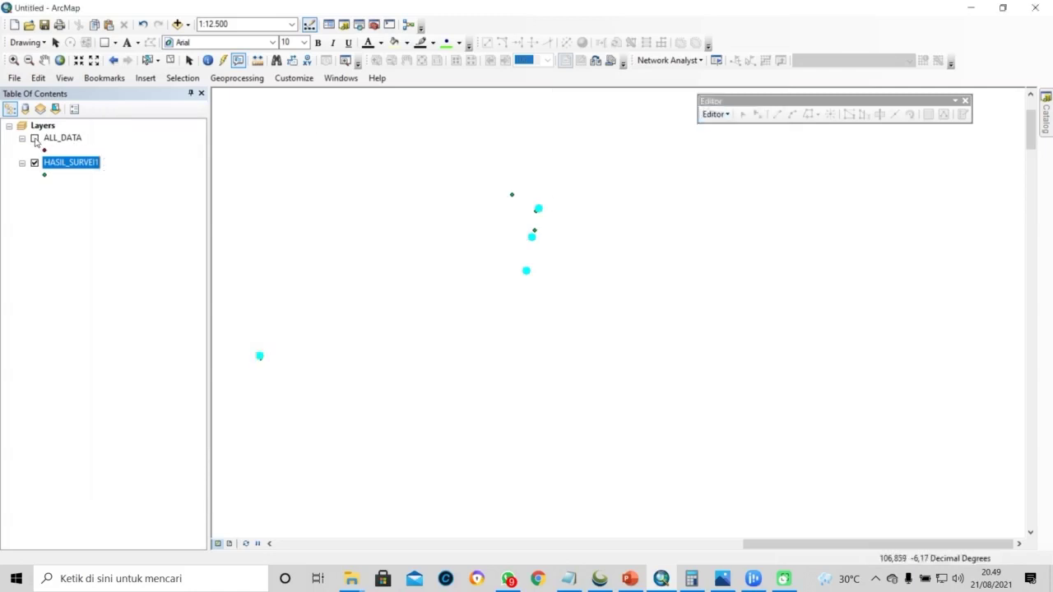
# Clear the selection, display only the ALL_DATA layer with HASIL_SURVEI1 hidden, and zoom to ALL_DATA
pyautogui.click(170, 60)
pyautogui.rightClick(62, 136)
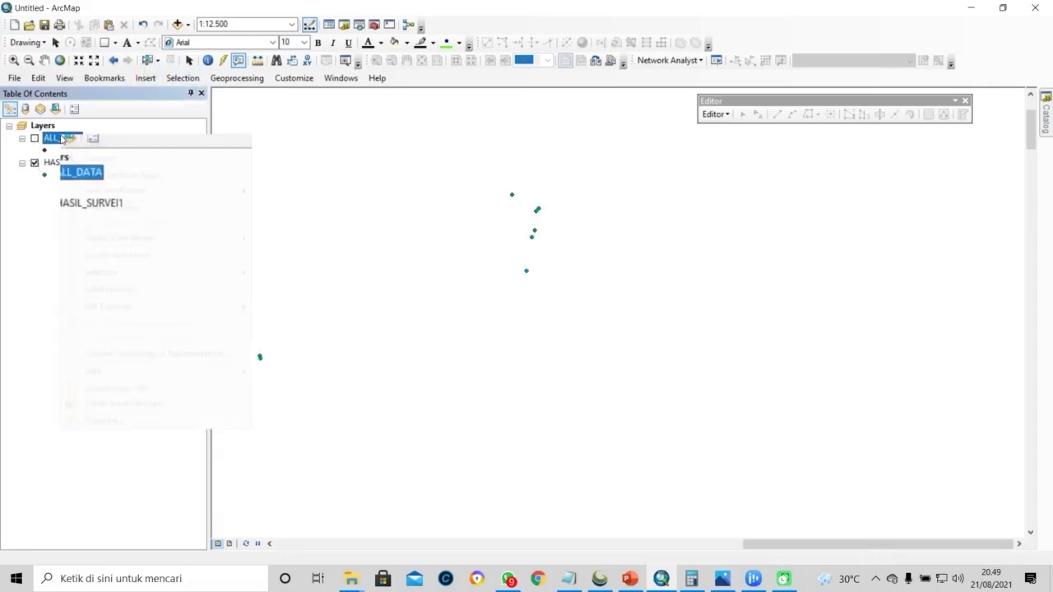
pyautogui.click(34, 139)
pyautogui.click(34, 163)
pyautogui.rightClick(82, 138)
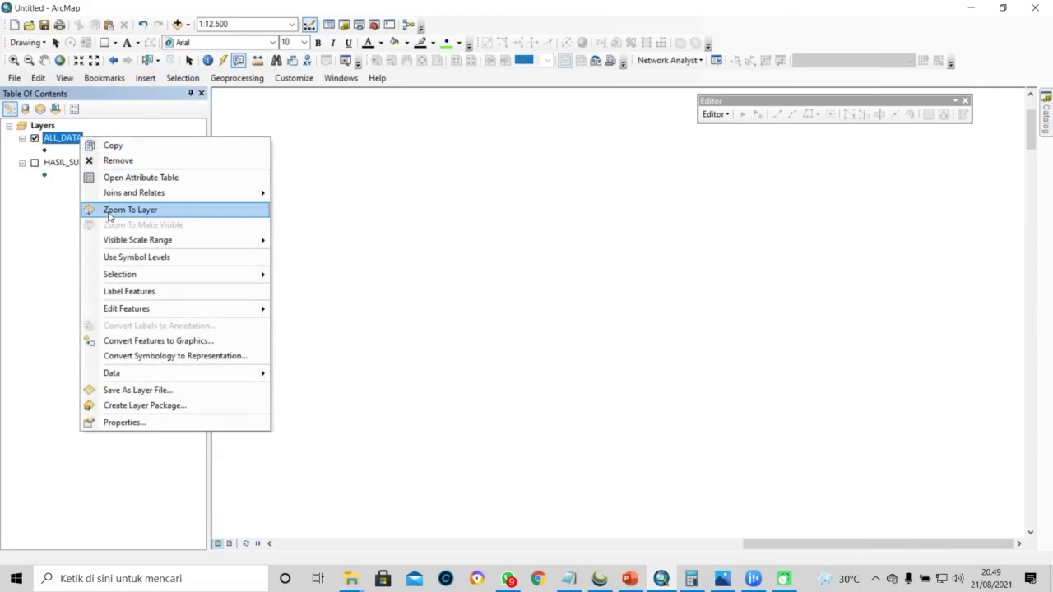
pyautogui.click(111, 209)
pyautogui.scroll(-3, 625, 230)
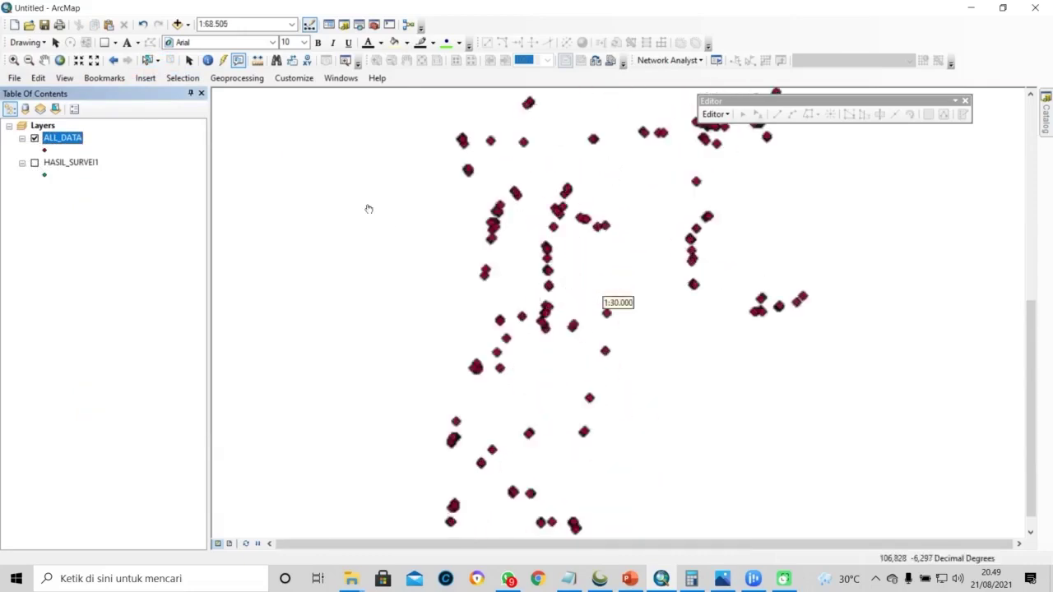
# Open the ALL_DATA attribute table and select the second record to inspect its IMAGE_LIN1 value
pyautogui.rightClick(77, 138)
pyautogui.click(132, 177)
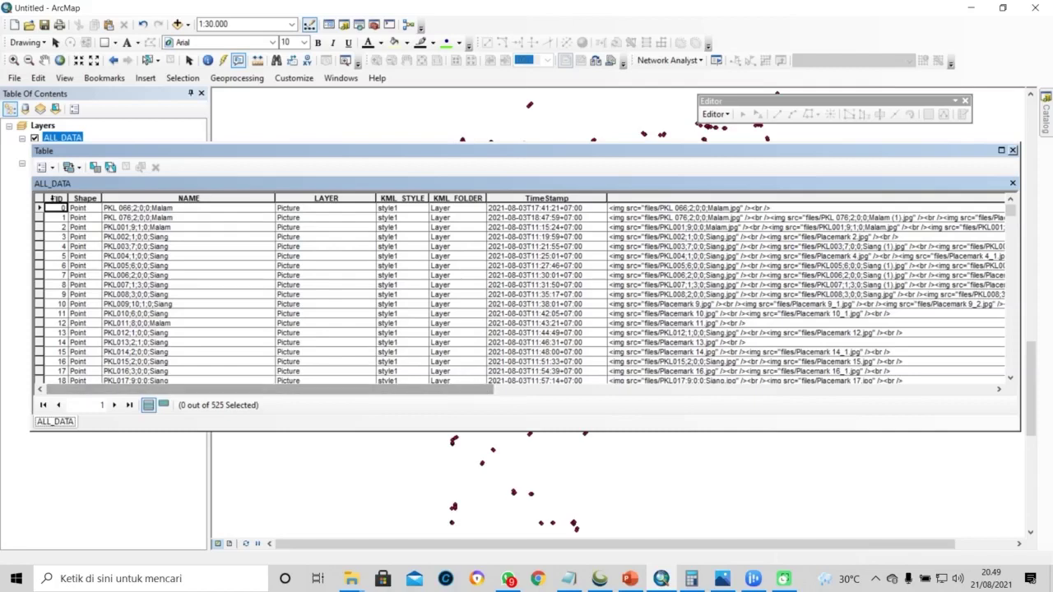
pyautogui.click(39, 211)
pyautogui.moveTo(443, 389); pyautogui.dragTo(627, 393)
pyautogui.click(42, 218)
pyautogui.moveTo(418, 390); pyautogui.dragTo(445, 392)
pyautogui.click(311, 218)
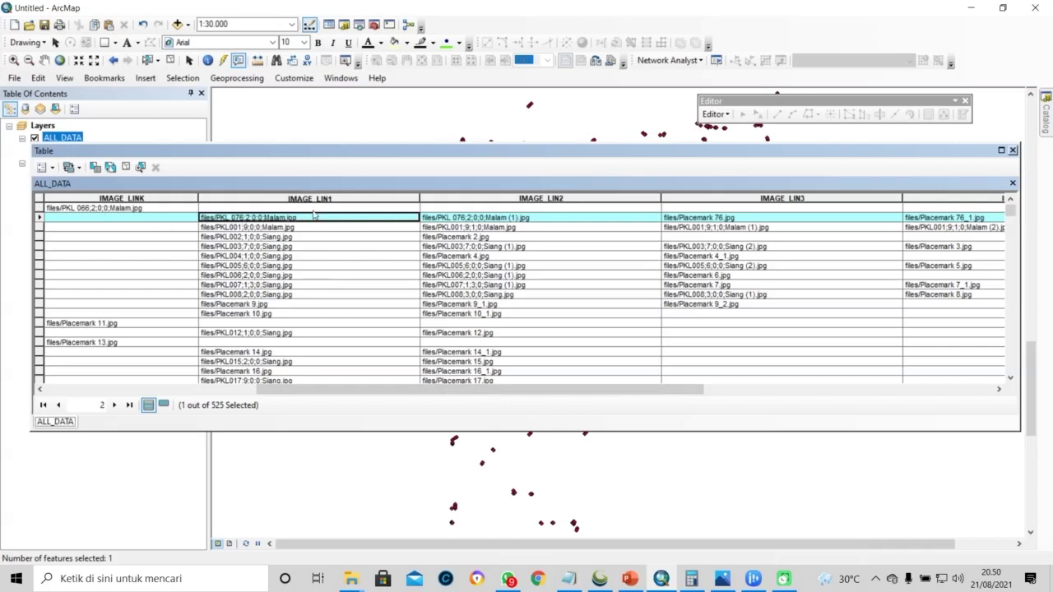
# Narrow the pdfmaps_ph column and inspect the second record's IMAGE_LIN2, IMAGE_LIN3 and IMAGE_LIN4 values
pyautogui.moveTo(406, 392); pyautogui.dragTo(362, 395)
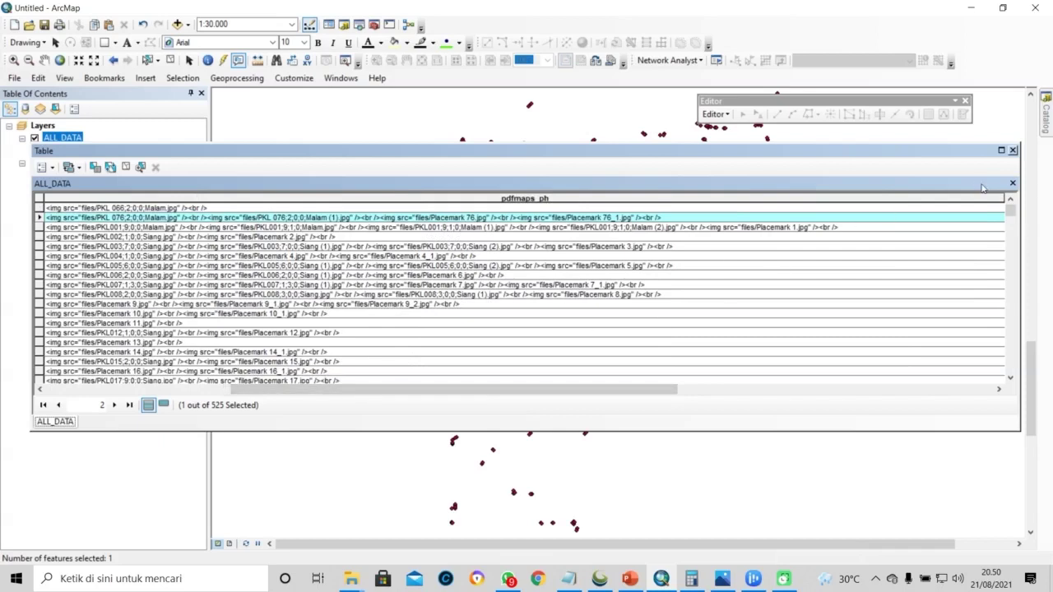
pyautogui.moveTo(1002, 195); pyautogui.dragTo(609, 207)
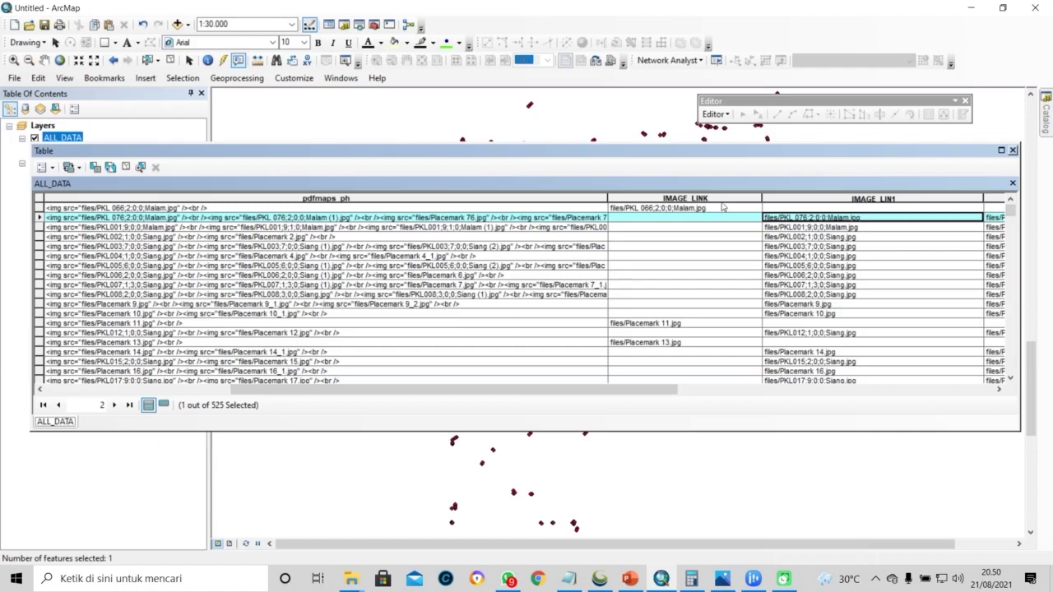
pyautogui.moveTo(668, 388); pyautogui.dragTo(699, 395)
pyautogui.click(550, 221)
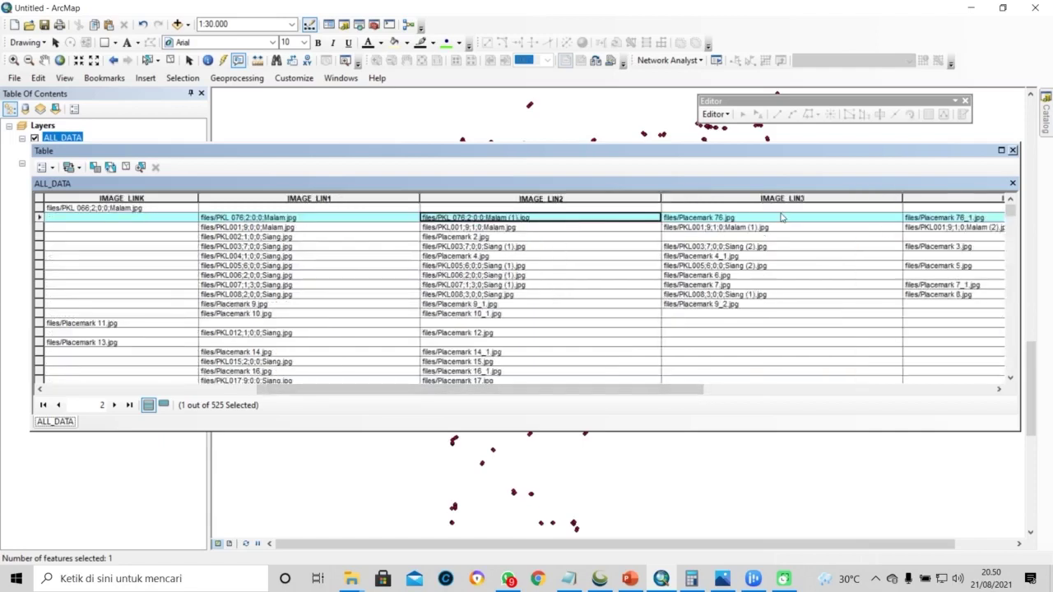
pyautogui.click(776, 219)
pyautogui.click(932, 218)
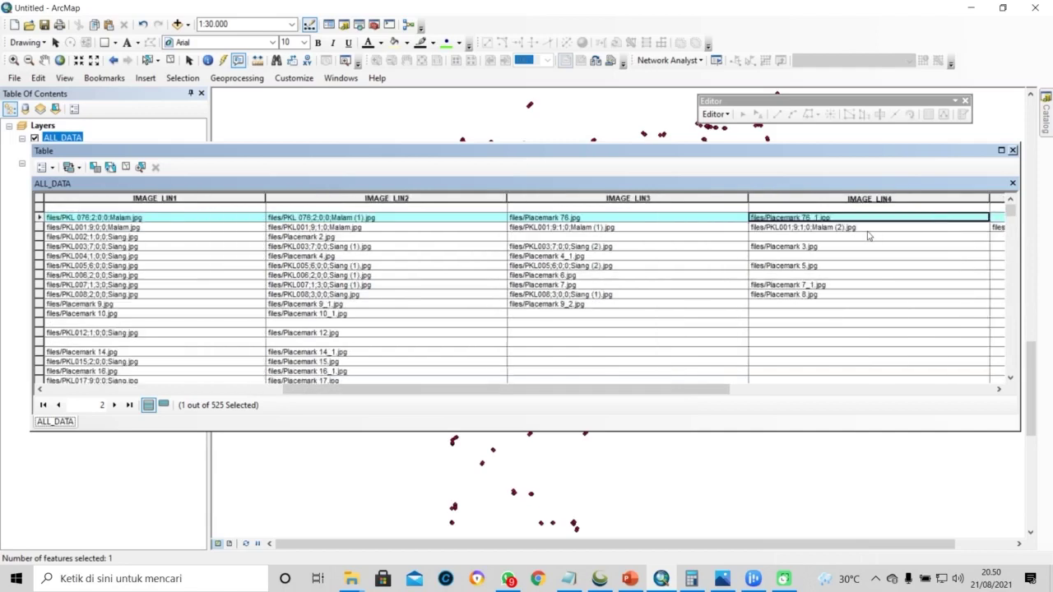
# Examine the series of image link columns in ALL_DATA from IMAGE_LINK through IMAGE_LIN7
pyautogui.moveTo(703, 394); pyautogui.dragTo(671, 395)
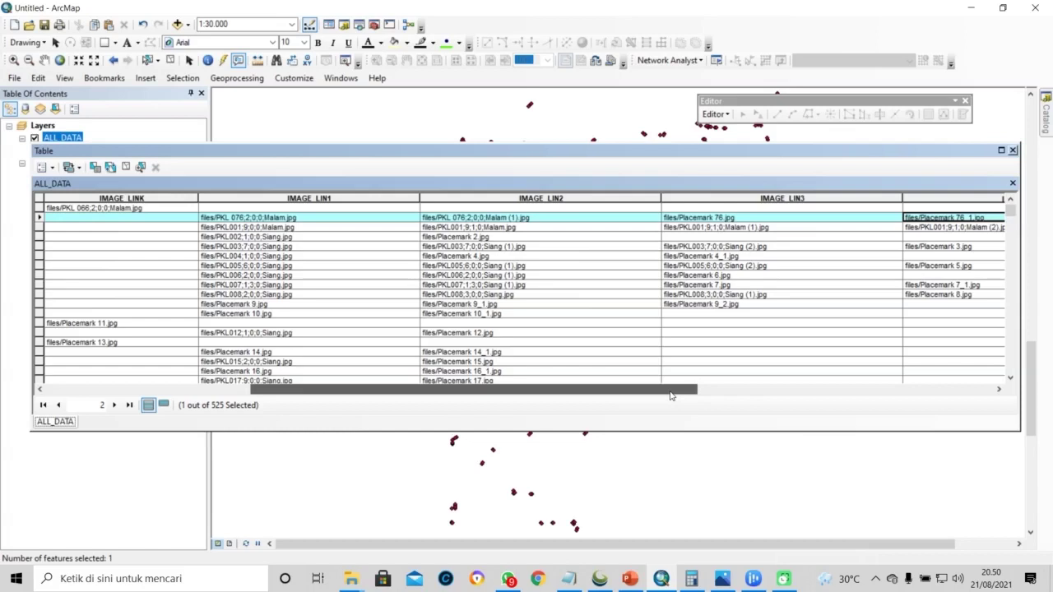
pyautogui.moveTo(670, 396)
pyautogui.mouseDown()
pyautogui.moveTo(845, 382)
pyautogui.moveTo(642, 388)
pyautogui.moveTo(681, 387)
pyautogui.mouseUp()
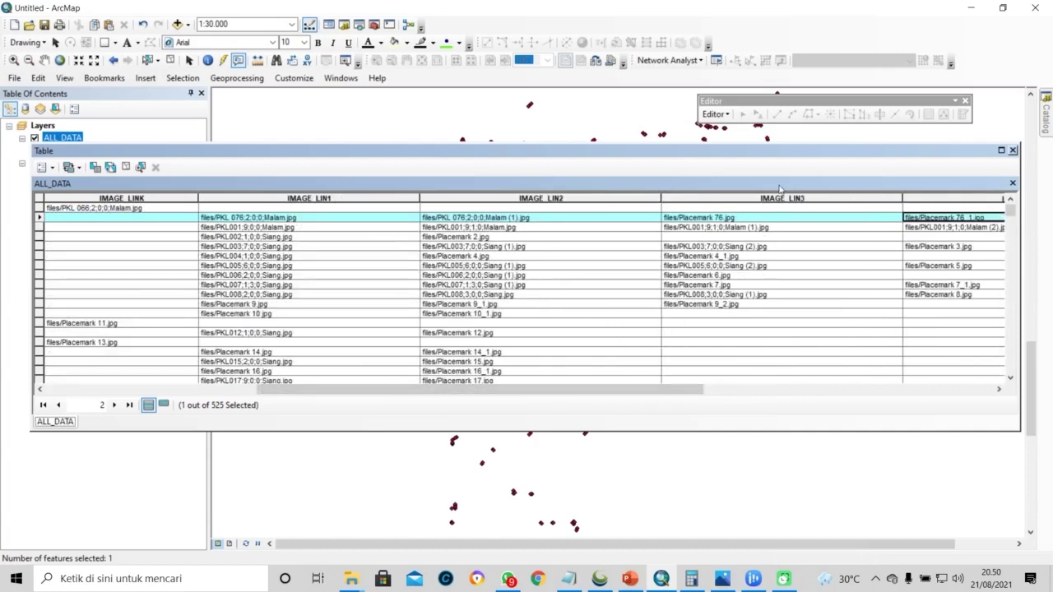
pyautogui.moveTo(676, 388); pyautogui.dragTo(798, 391)
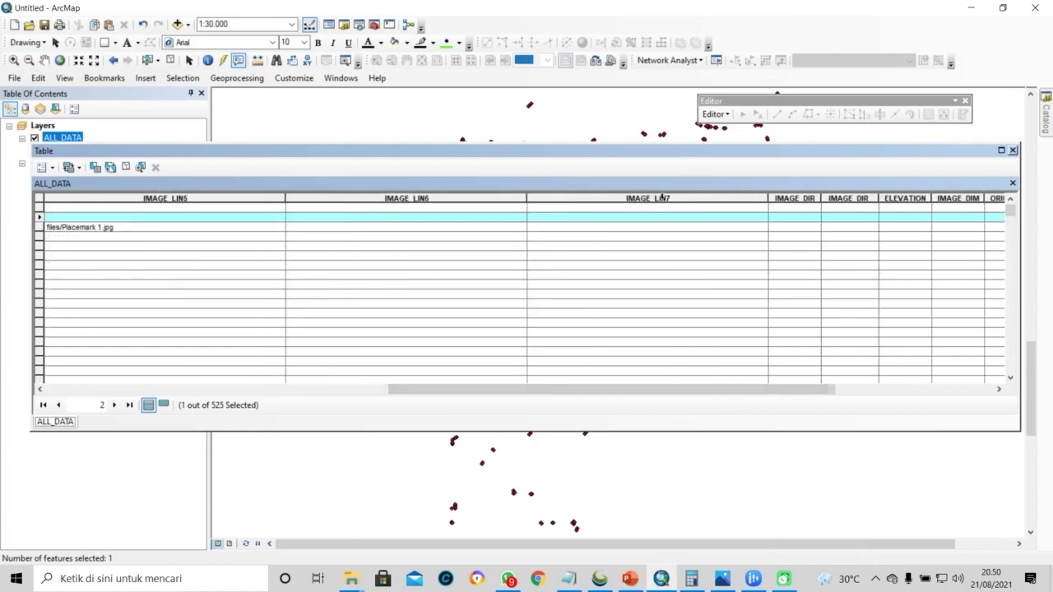
pyautogui.click(669, 197)
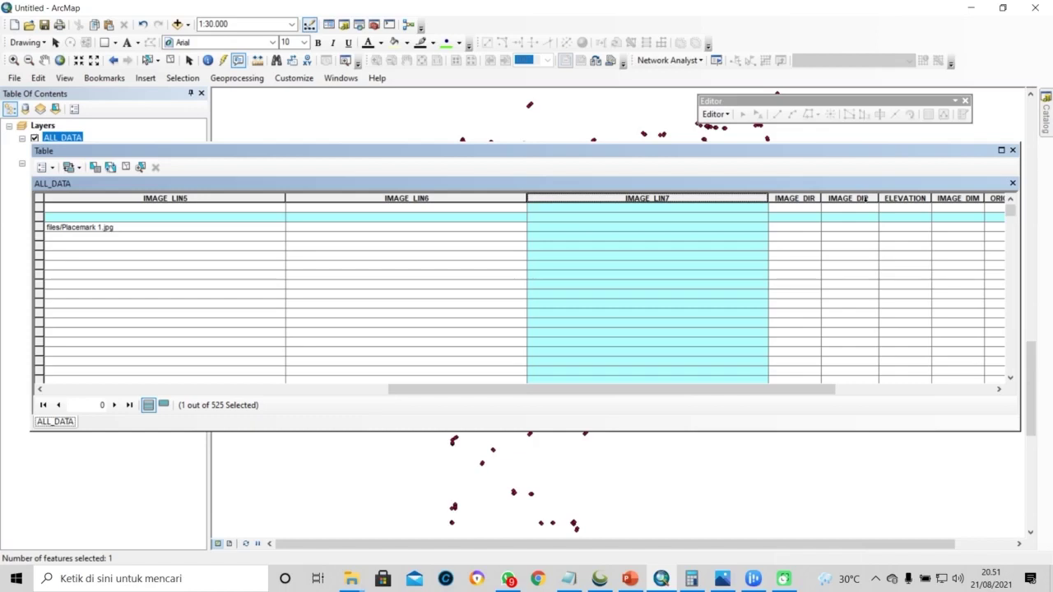
# Clear the record selection and add a text field named FOTO1 with length 300 to ALL_DATA
pyautogui.click(171, 60)
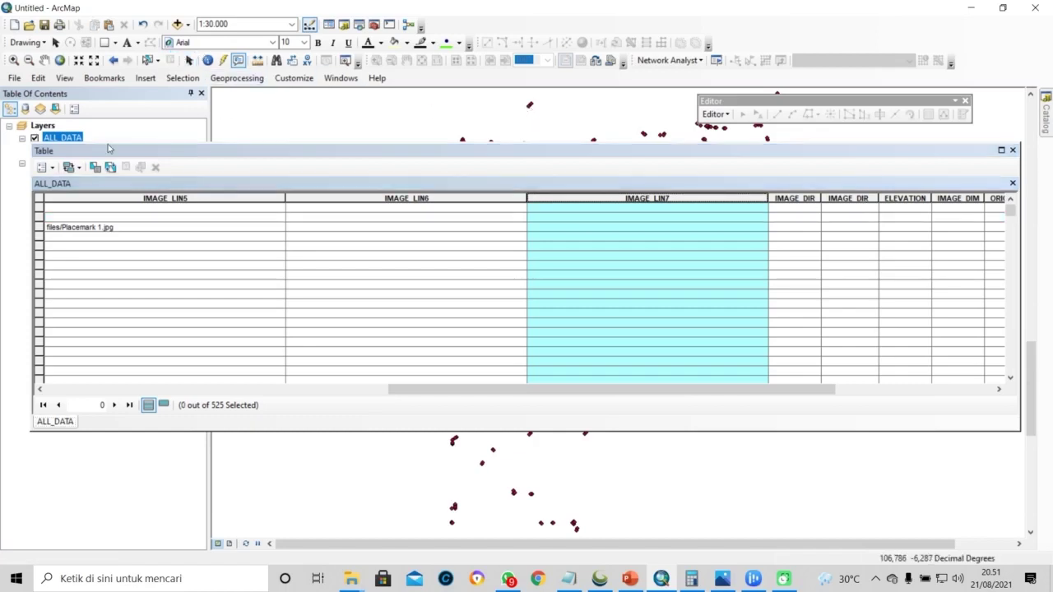
pyautogui.click(45, 167)
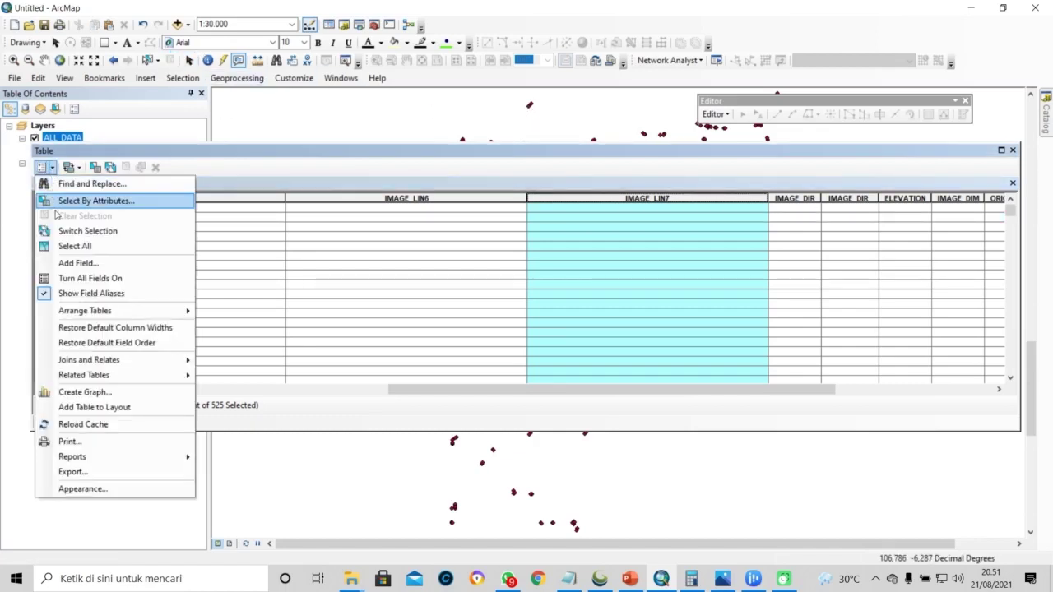
pyautogui.click(78, 263)
pyautogui.write('FO')
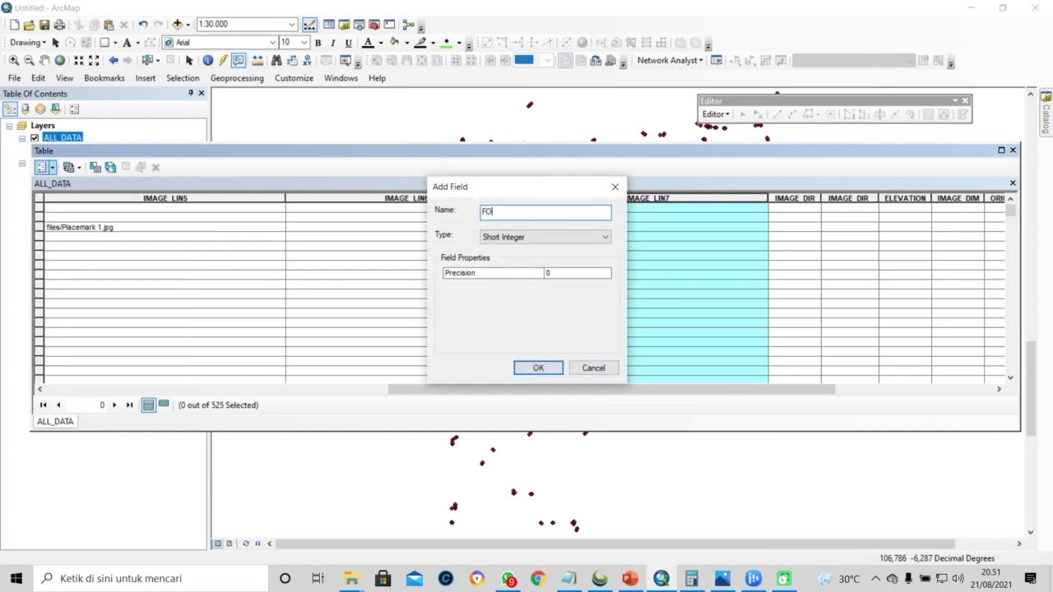
pyautogui.write('TO1')
pyautogui.click(514, 241)
pyautogui.click(536, 291)
pyautogui.click(564, 274)
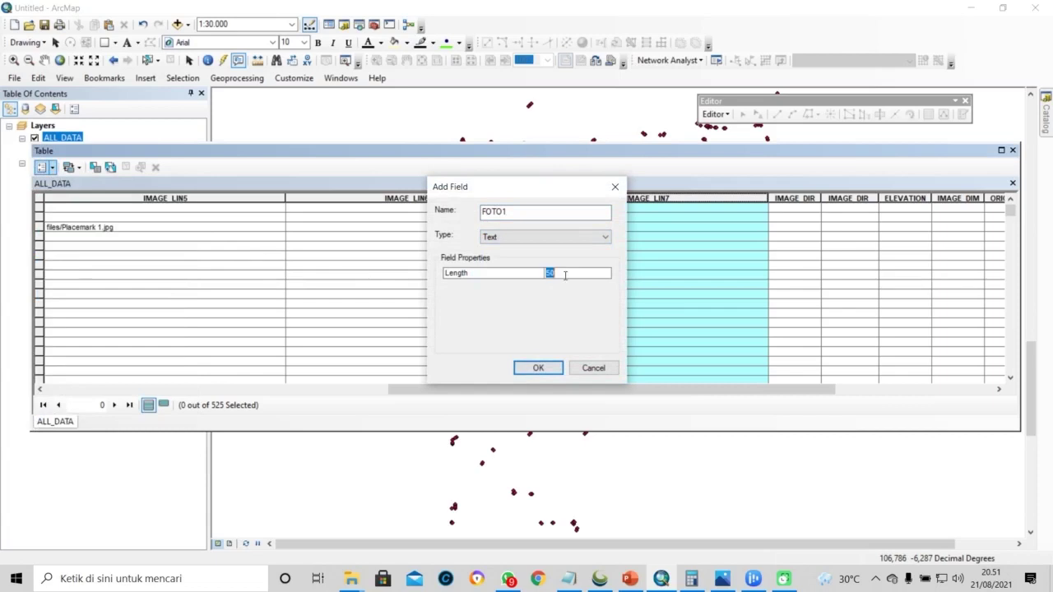
pyautogui.write('3')
pyautogui.write('0.0')
pyautogui.click(538, 368)
# Add a text field named FOTO2 with length 300 to ALL_DATA
pyautogui.click(51, 168)
pyautogui.click(74, 260)
pyautogui.write('FOTO2')
pyautogui.click(499, 238)
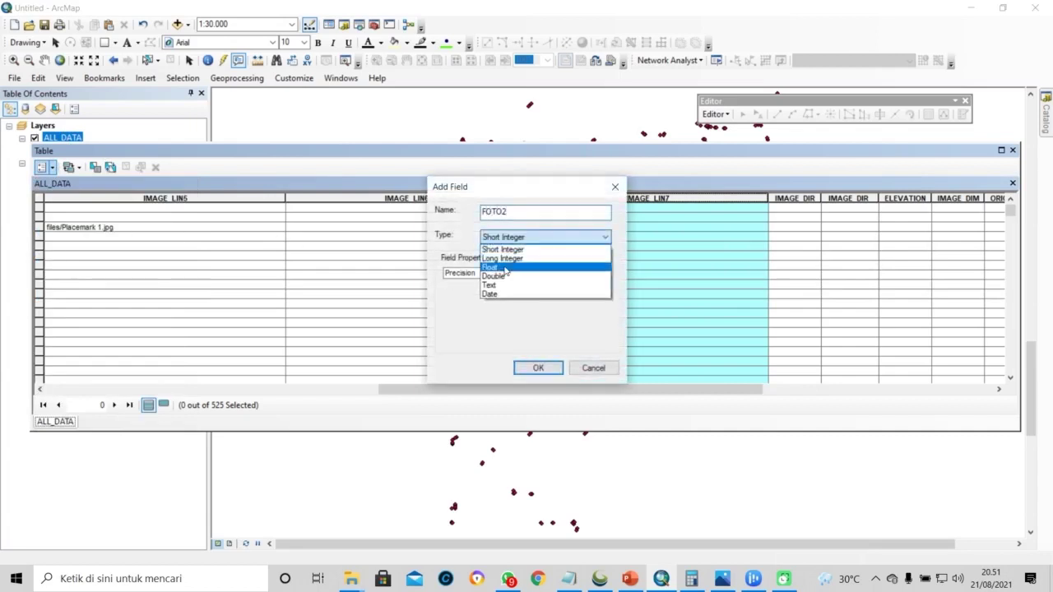
pyautogui.click(568, 284)
pyautogui.click(569, 274)
pyautogui.write('300')
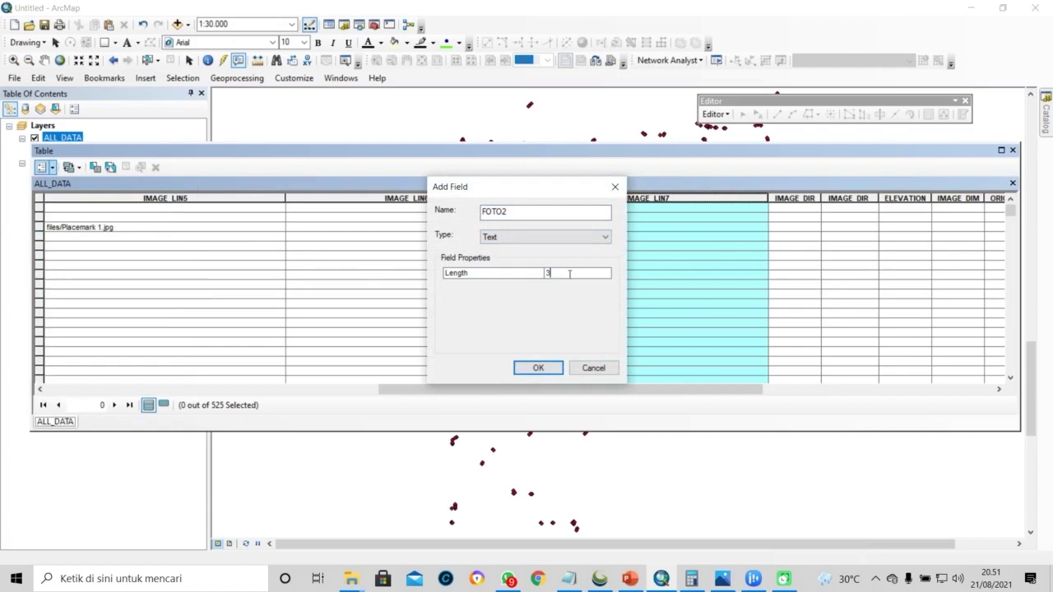
pyautogui.click(539, 368)
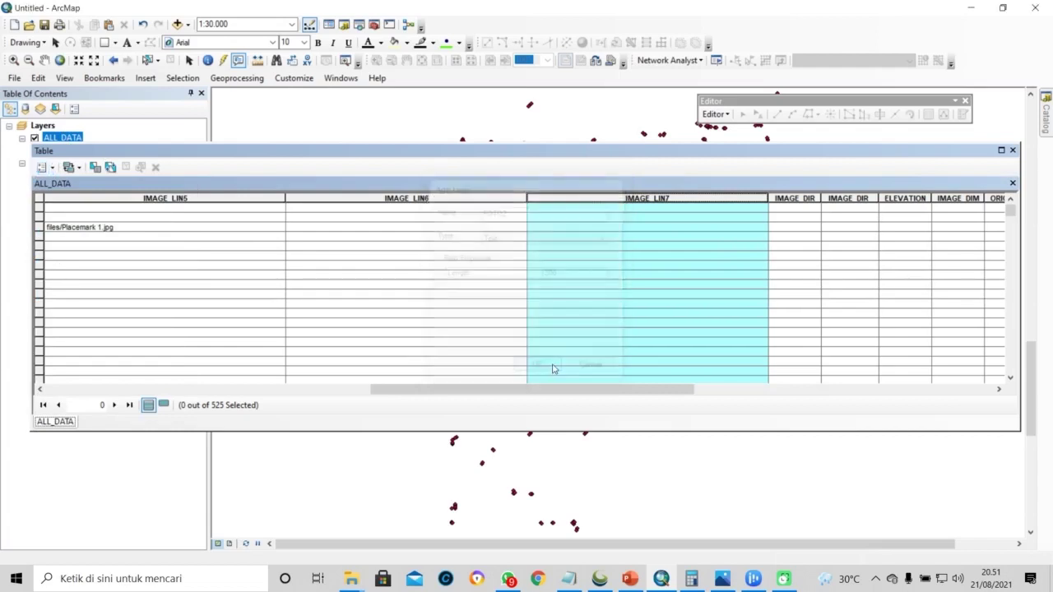
# Compare which records store their photo path in IMAGE_LINK and which in IMAGE_LIN1 and the following link columns
pyautogui.moveTo(593, 390); pyautogui.dragTo(462, 396)
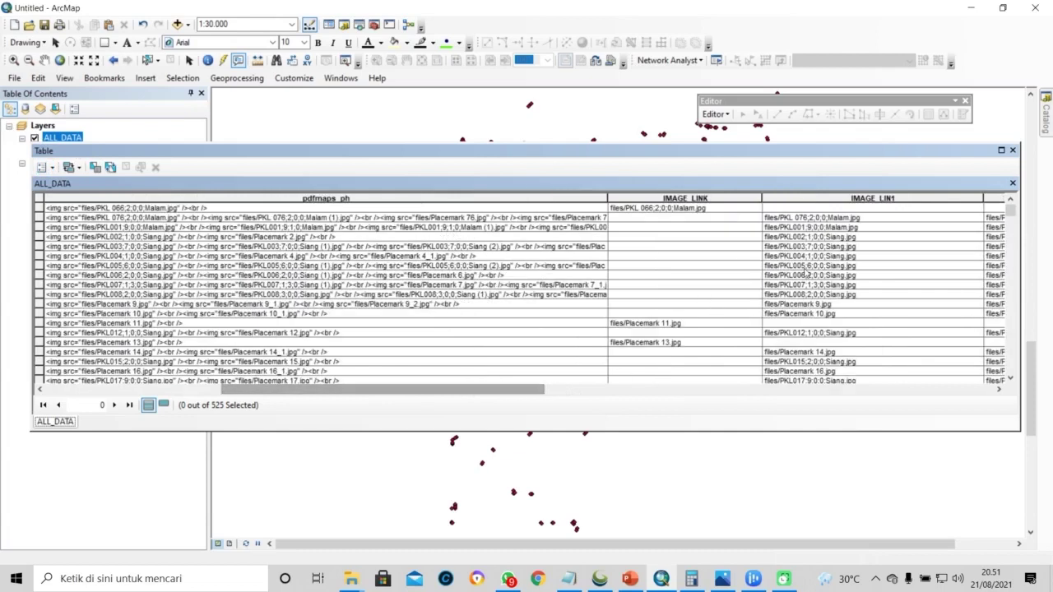
pyautogui.click(703, 210)
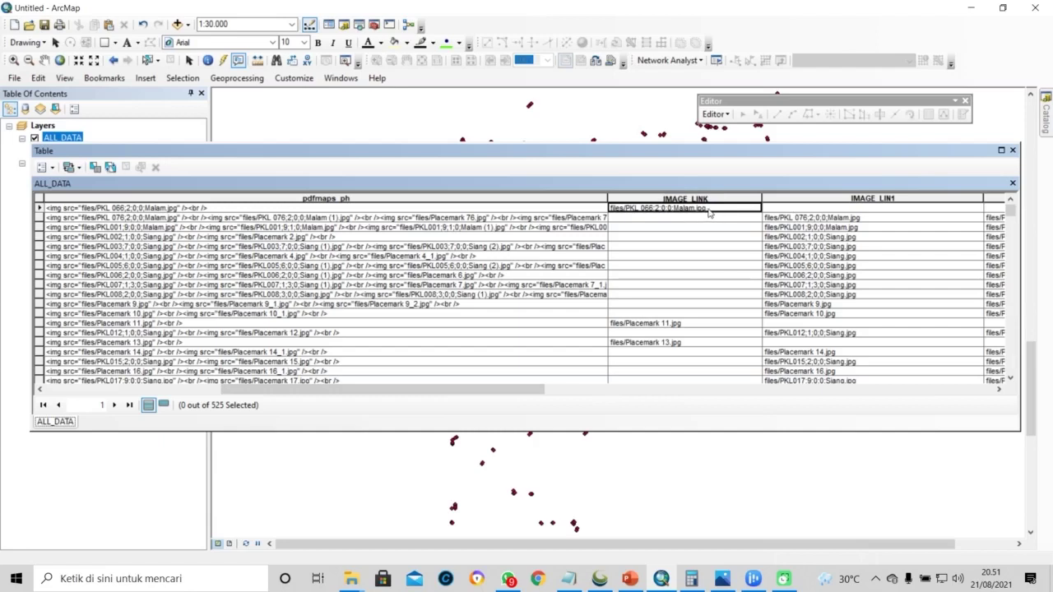
pyautogui.click(688, 344)
pyautogui.click(696, 325)
pyautogui.click(694, 345)
pyautogui.click(696, 323)
pyautogui.click(692, 347)
pyautogui.click(691, 325)
pyautogui.moveTo(691, 314); pyautogui.dragTo(819, 224)
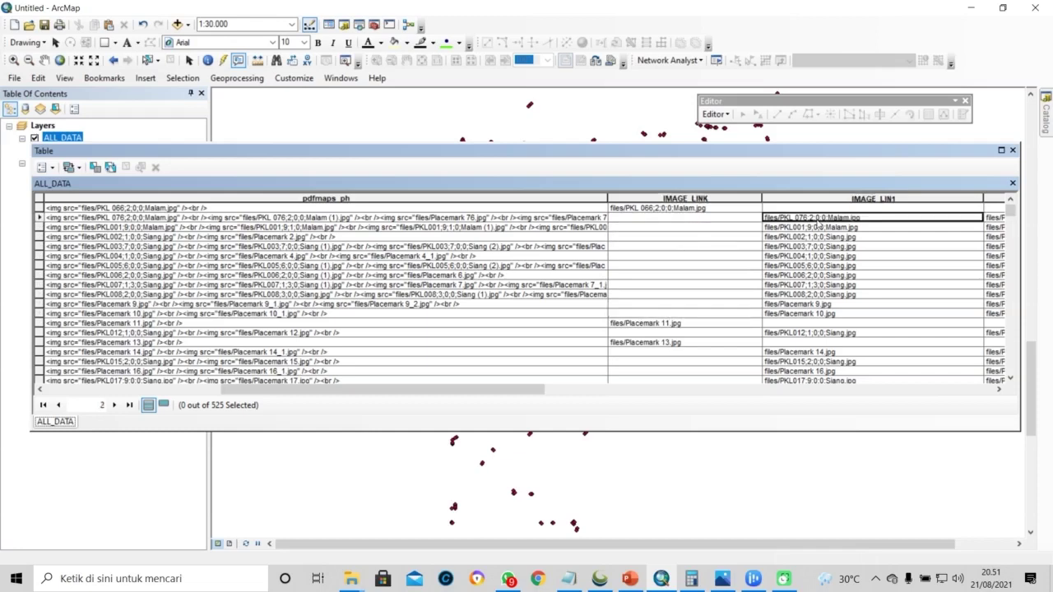
pyautogui.click(999, 390)
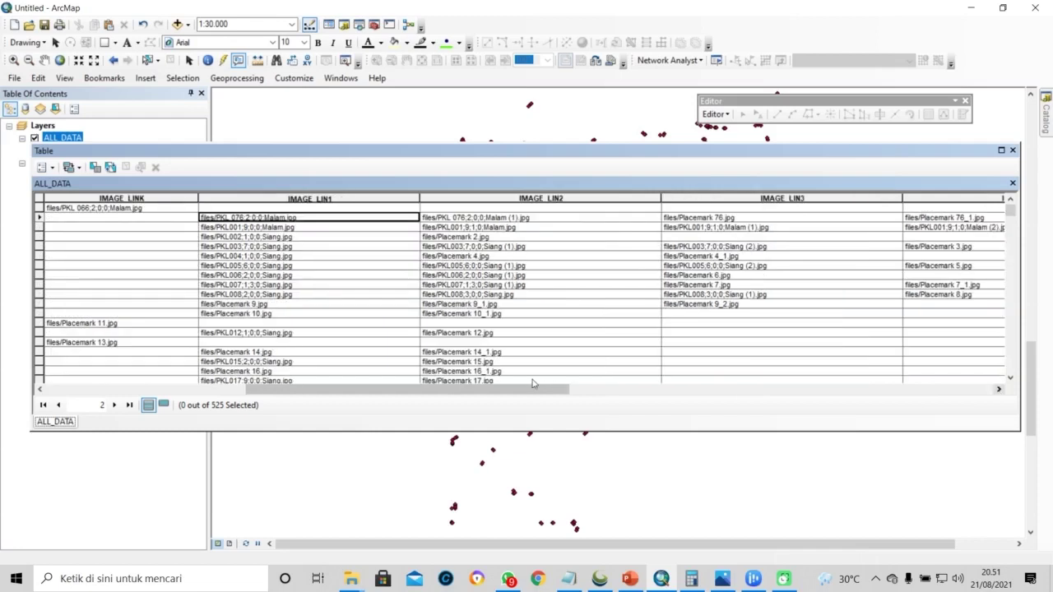
# Add a text field named FOTO with length 100 to ALL_DATA
pyautogui.moveTo(525, 396); pyautogui.dragTo(947, 397)
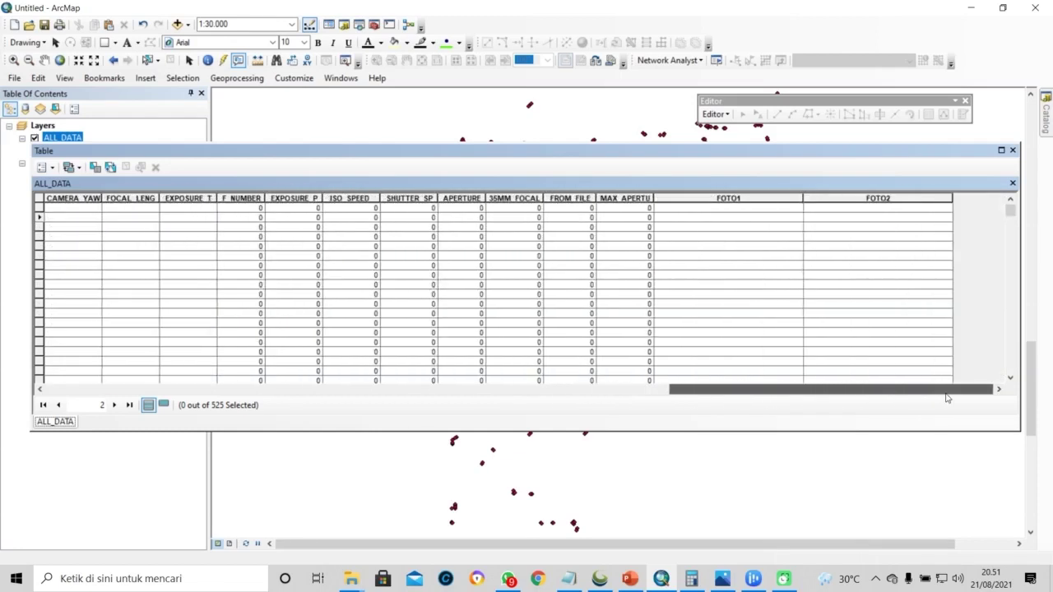
pyautogui.click(46, 166)
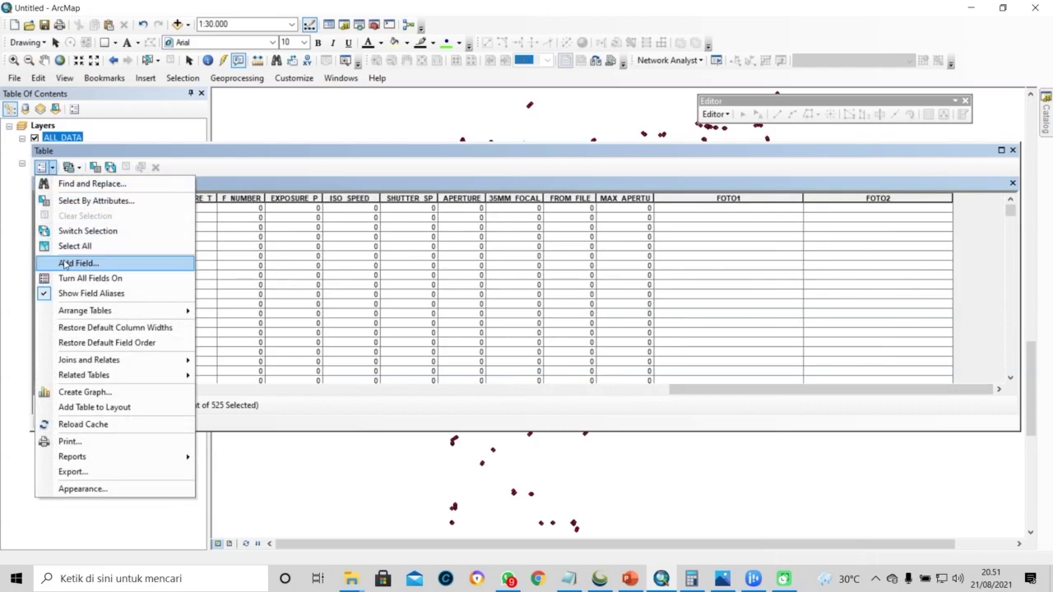
pyautogui.click(66, 264)
pyautogui.write('FOTO')
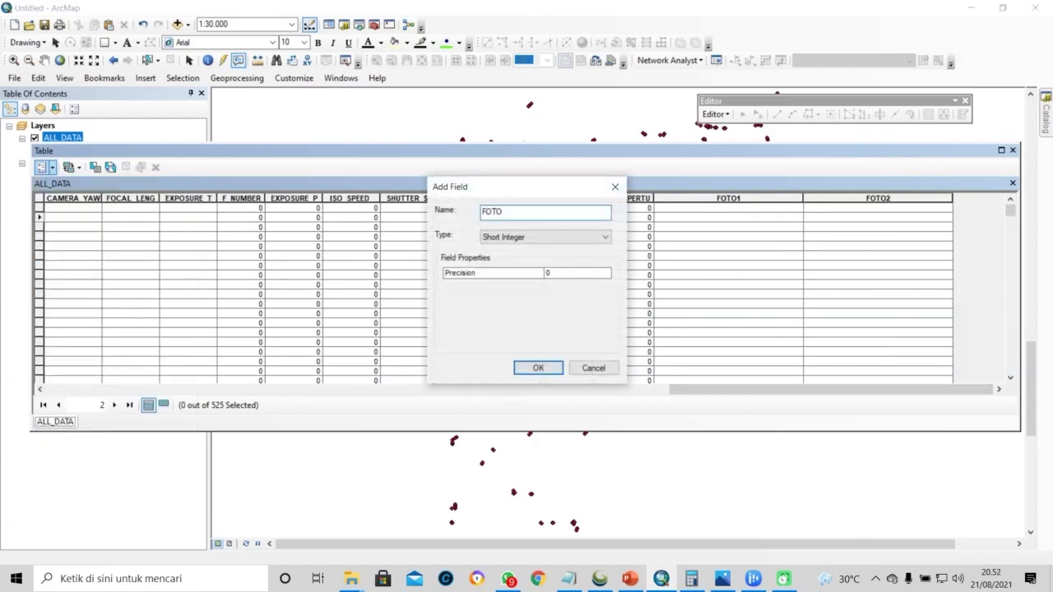
pyautogui.click(513, 239)
pyautogui.click(512, 292)
pyautogui.doubleClick(579, 272)
pyautogui.write('100')
pyautogui.click(538, 367)
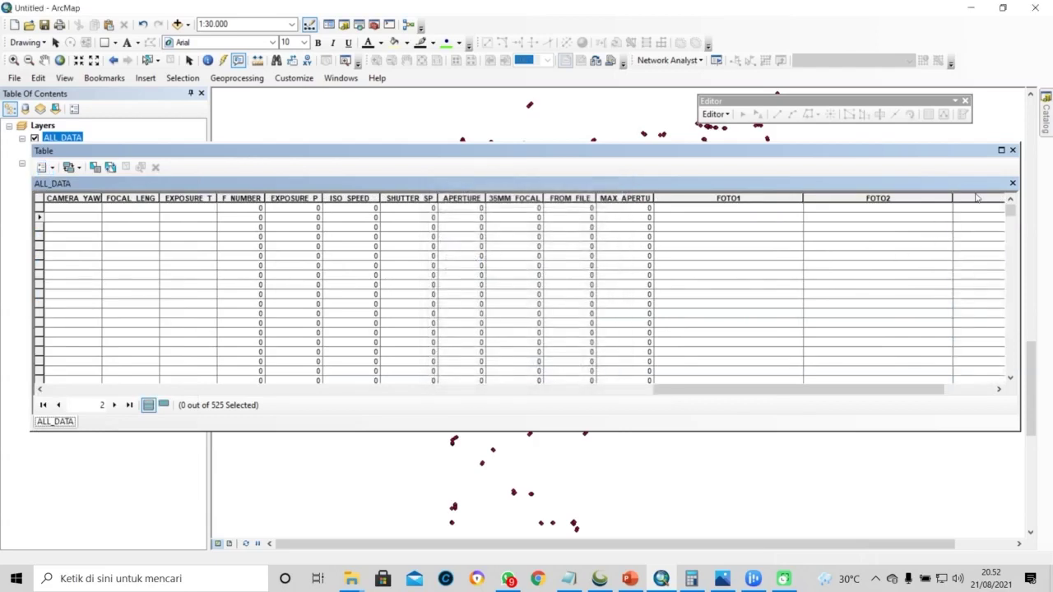
# Move the FOTO column in front of FOTO1 and check the order of the FOTO, FOTO1 and FOTO2 columns
pyautogui.click(976, 198)
pyautogui.moveTo(983, 200); pyautogui.dragTo(693, 206)
pyautogui.click(749, 210)
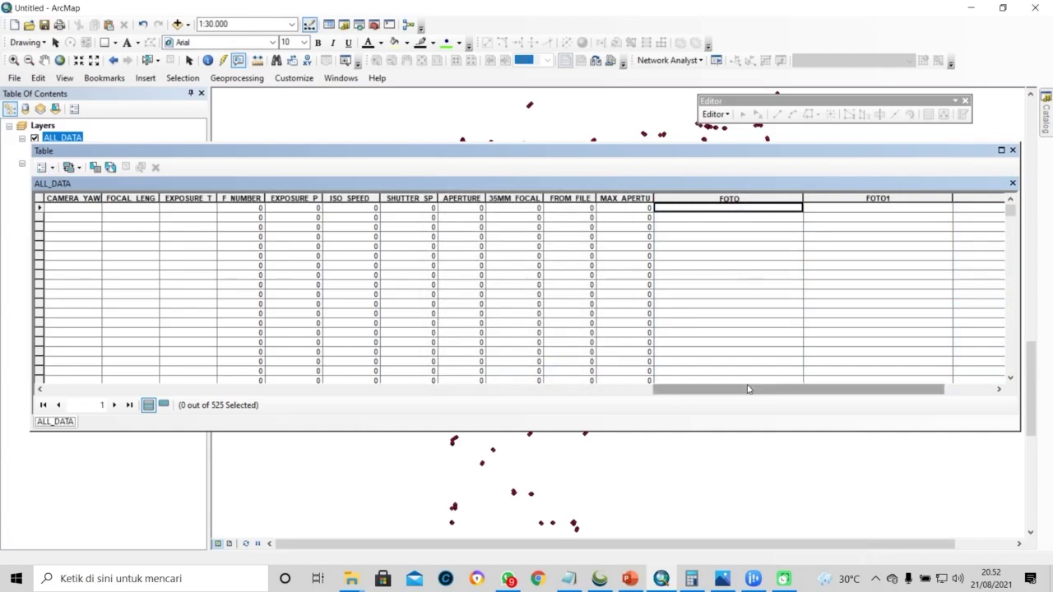
pyautogui.click(871, 209)
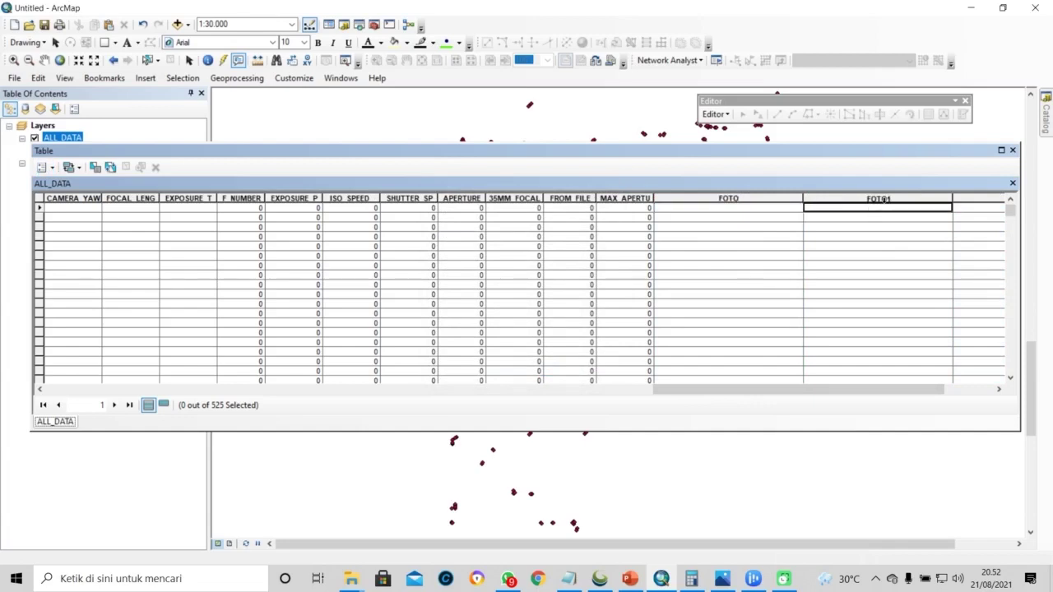
pyautogui.moveTo(872, 387); pyautogui.dragTo(928, 390)
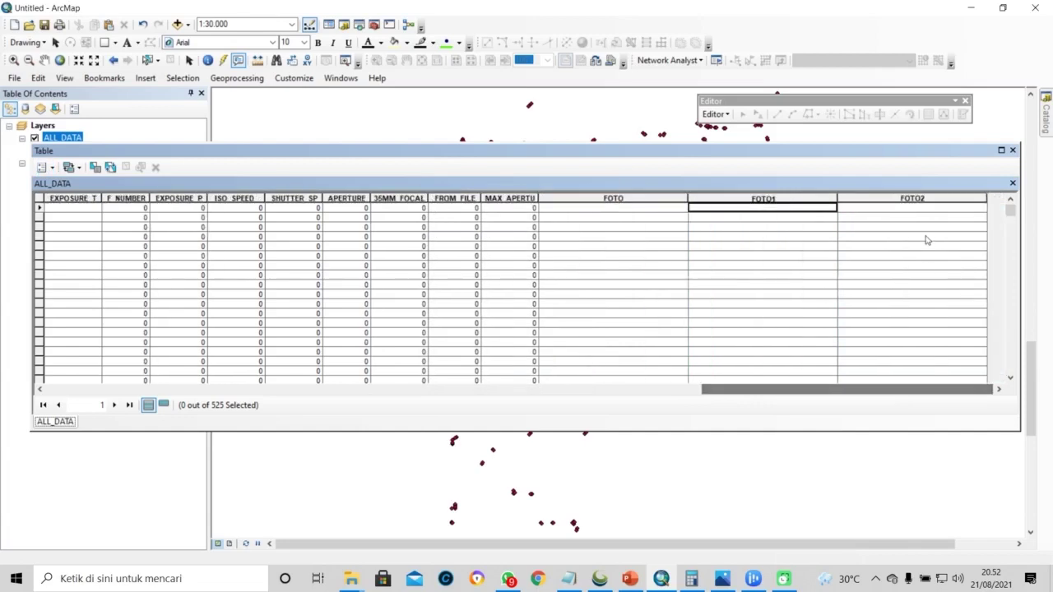
pyautogui.click(923, 209)
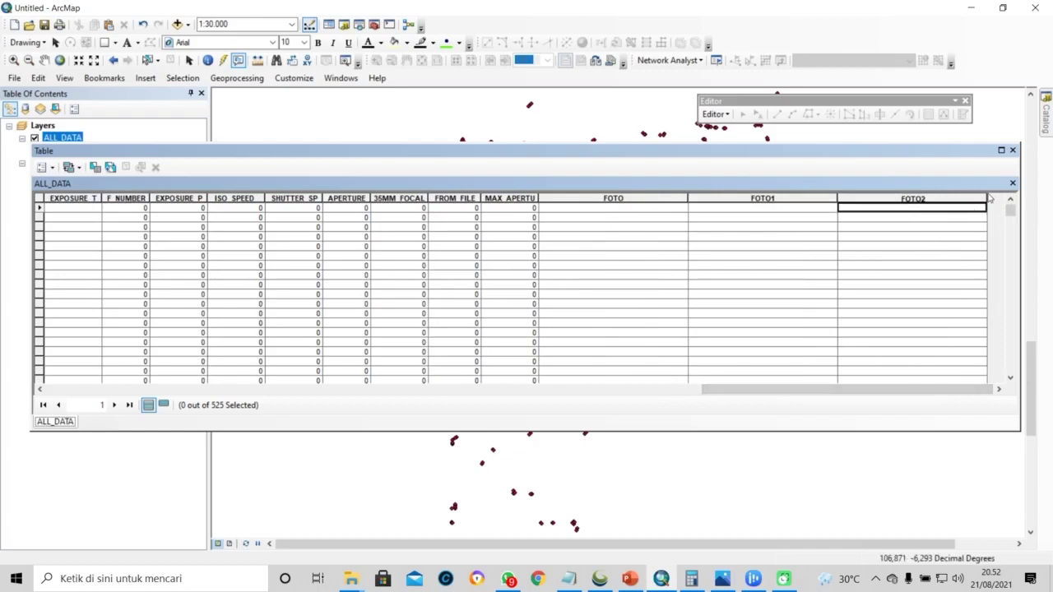
pyautogui.click(647, 211)
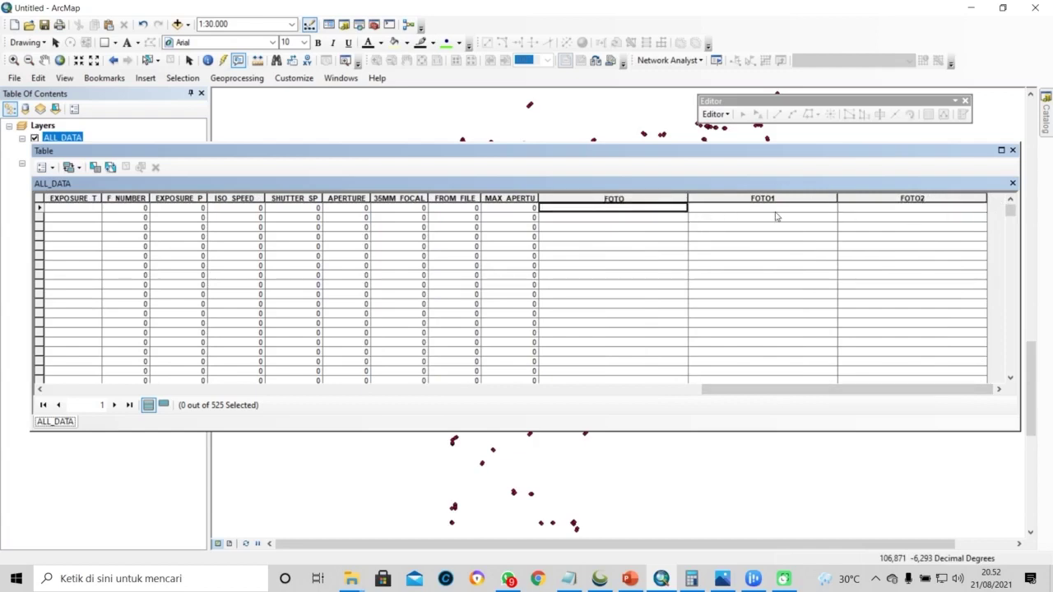
# Select the ALL_DATA records by attributes with the clause "KML_FOLDER" = 'Layer'
pyautogui.moveTo(781, 395); pyautogui.dragTo(81, 396)
pyautogui.click(51, 168)
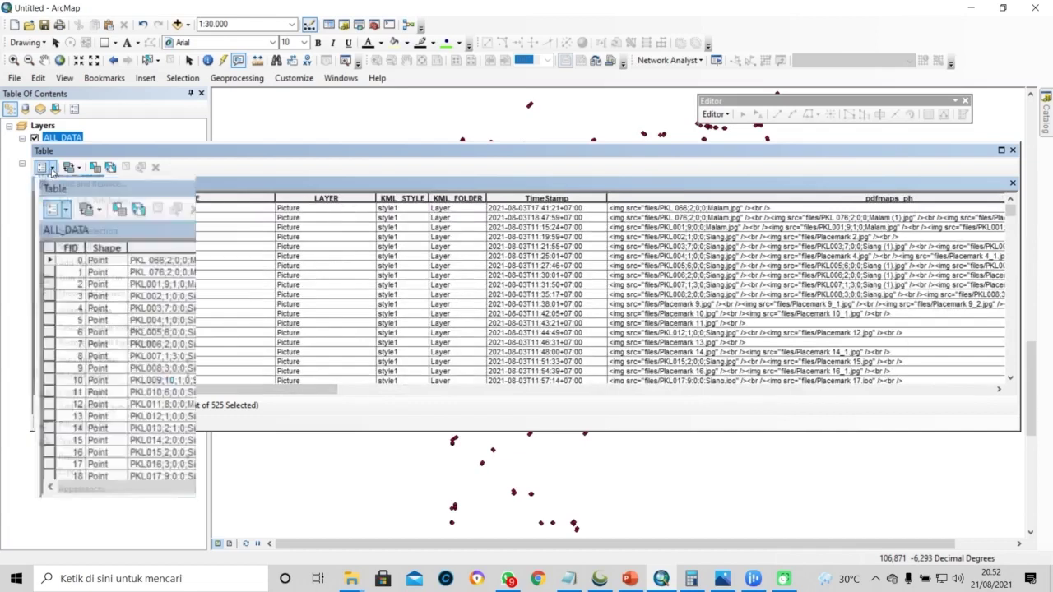
pyautogui.click(74, 200)
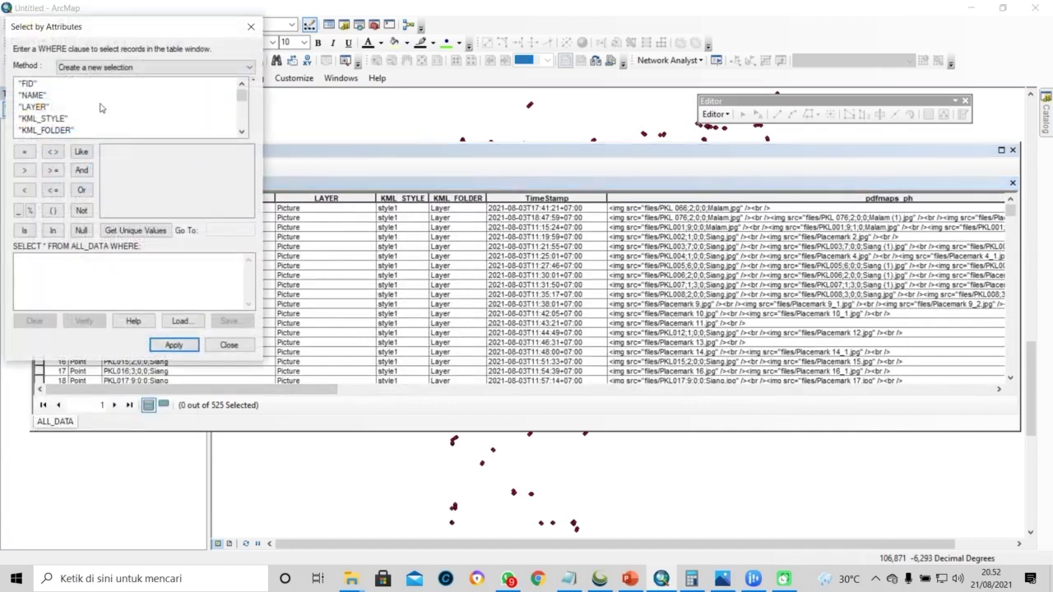
pyautogui.scroll(-1, 102, 107)
pyautogui.doubleClick(55, 96)
pyautogui.click(24, 152)
pyautogui.click(148, 231)
pyautogui.doubleClick(115, 163)
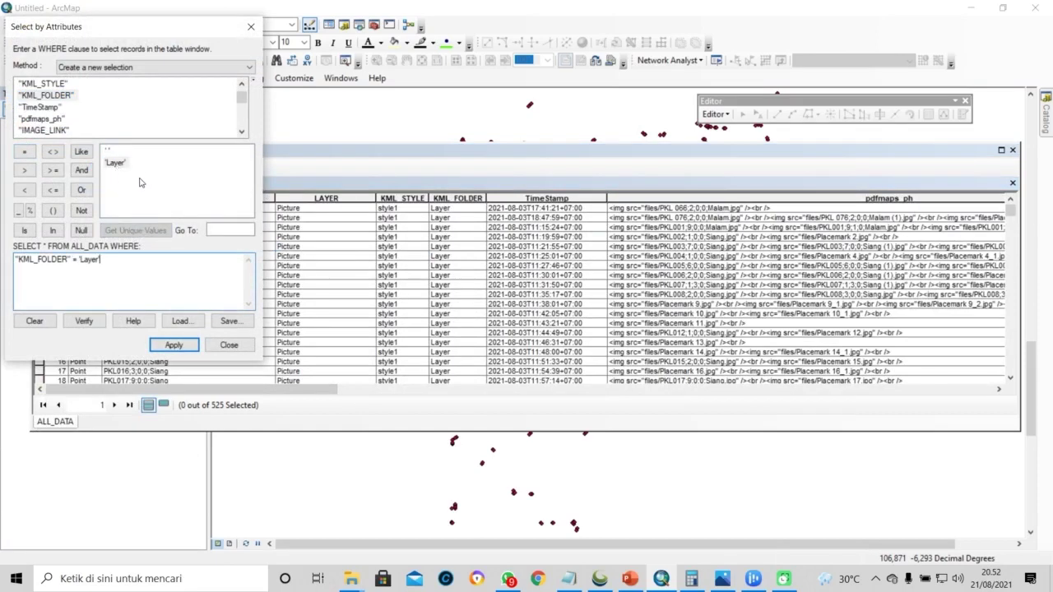
pyautogui.click(173, 345)
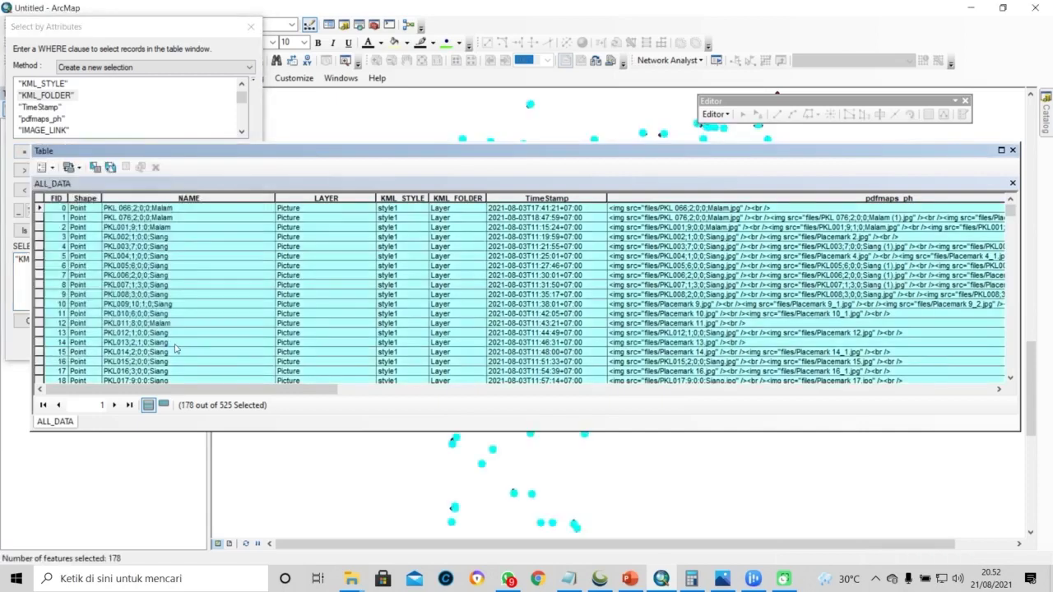
pyautogui.moveTo(283, 394); pyautogui.dragTo(982, 384)
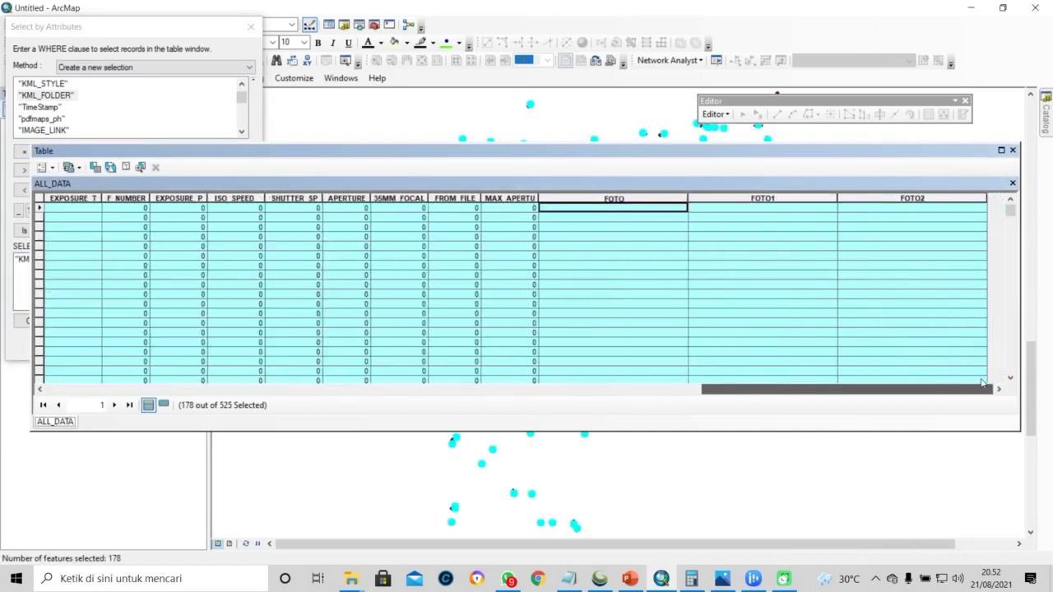
pyautogui.rightClick(584, 198)
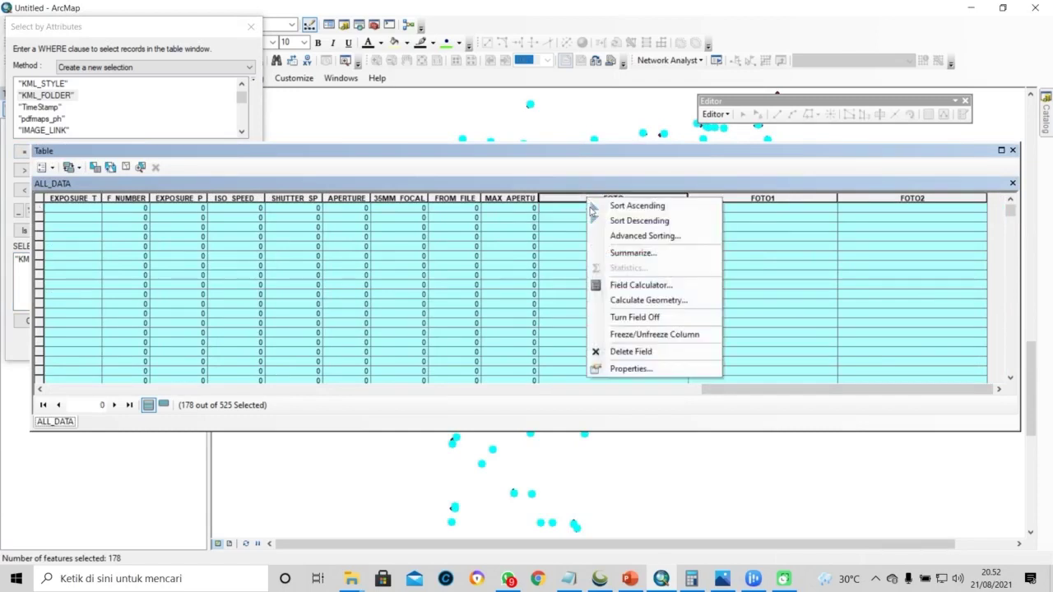
pyautogui.click(630, 284)
pyautogui.click(460, 317)
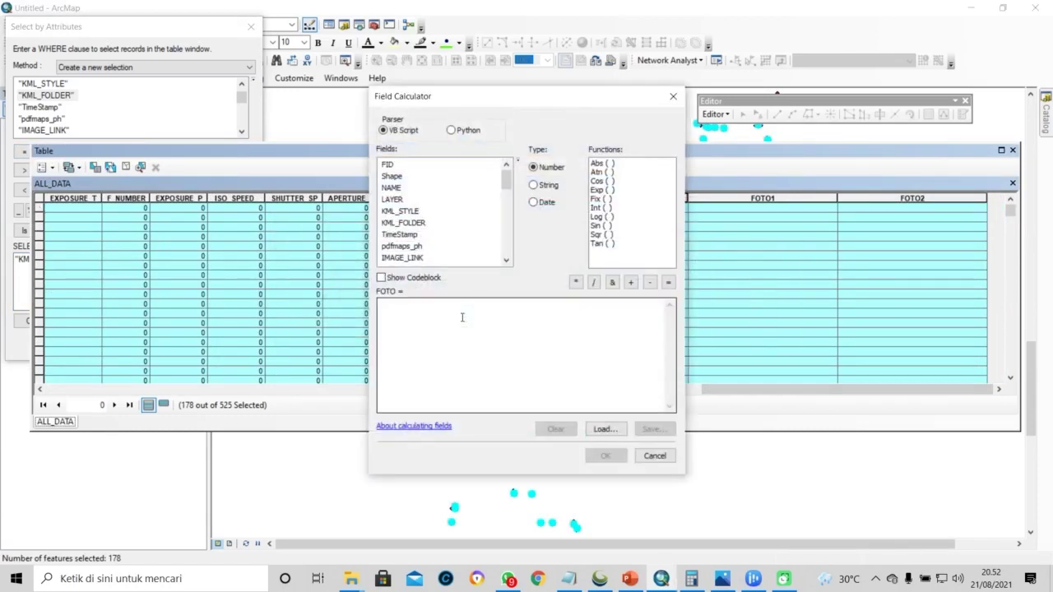
pyautogui.moveTo(352, 579)
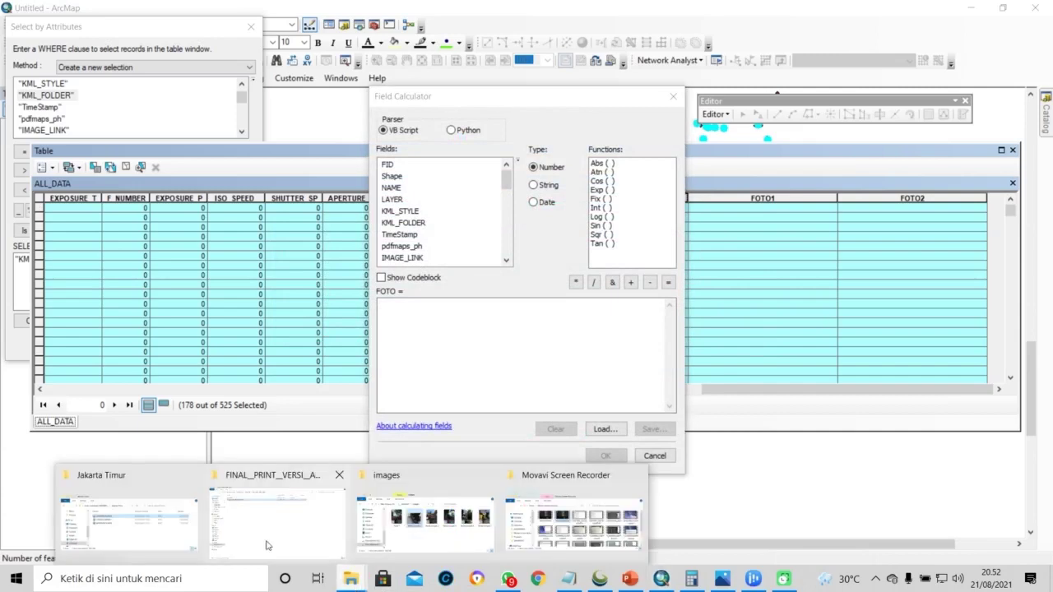
pyautogui.click(673, 96)
# Switch to the File Explorer window of the images folder, go up to 1___DATASET and copy its path F:\1___DATASET
pyautogui.moveTo(722, 390); pyautogui.dragTo(282, 404)
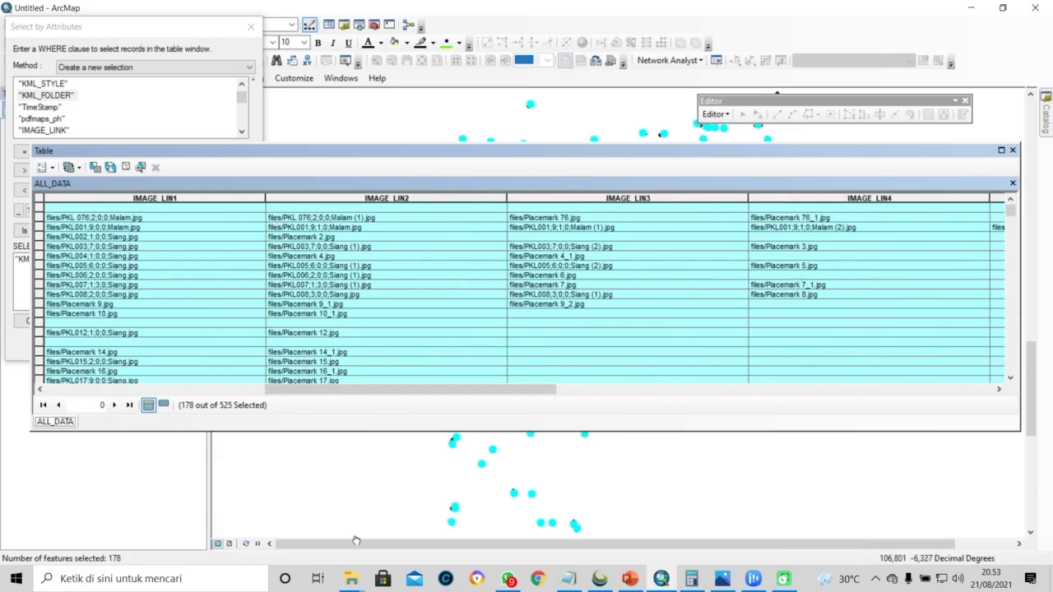
pyautogui.moveTo(352, 577)
pyautogui.moveTo(110, 526)
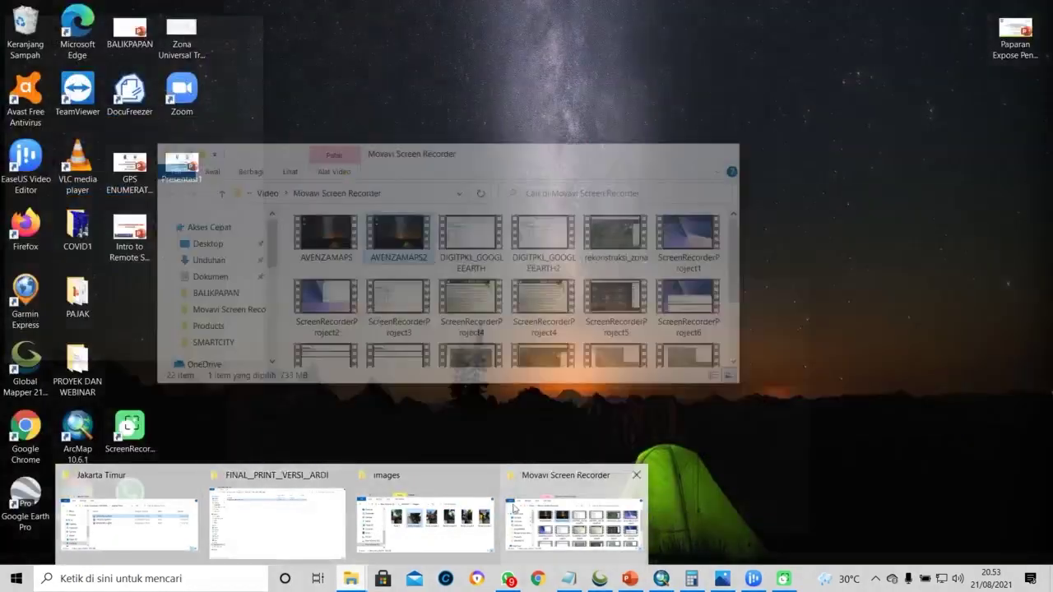
pyautogui.moveTo(281, 511)
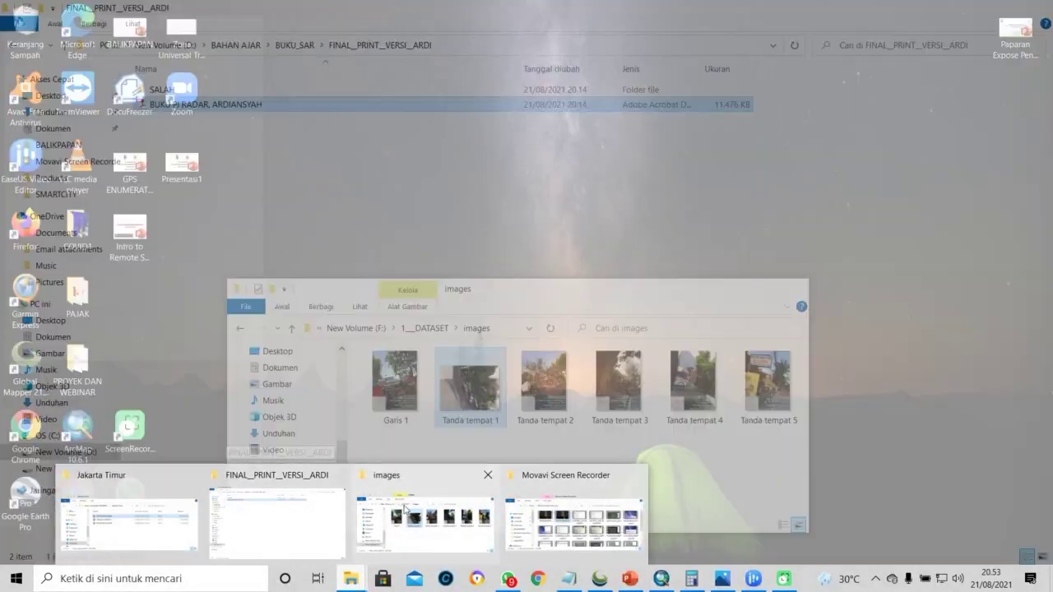
pyautogui.click(415, 518)
pyautogui.click(424, 327)
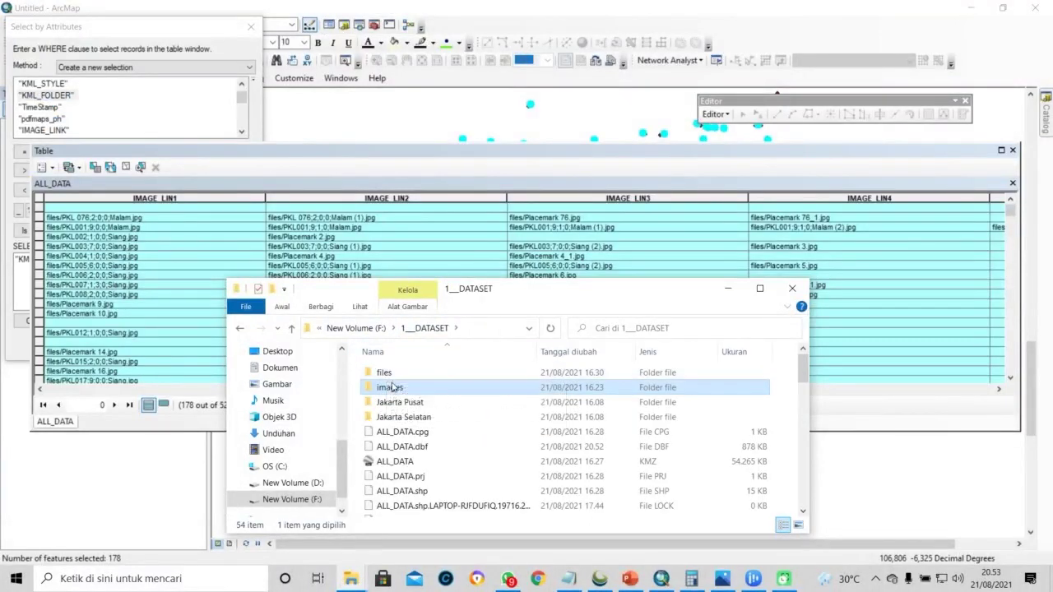
pyautogui.doubleClick(393, 376)
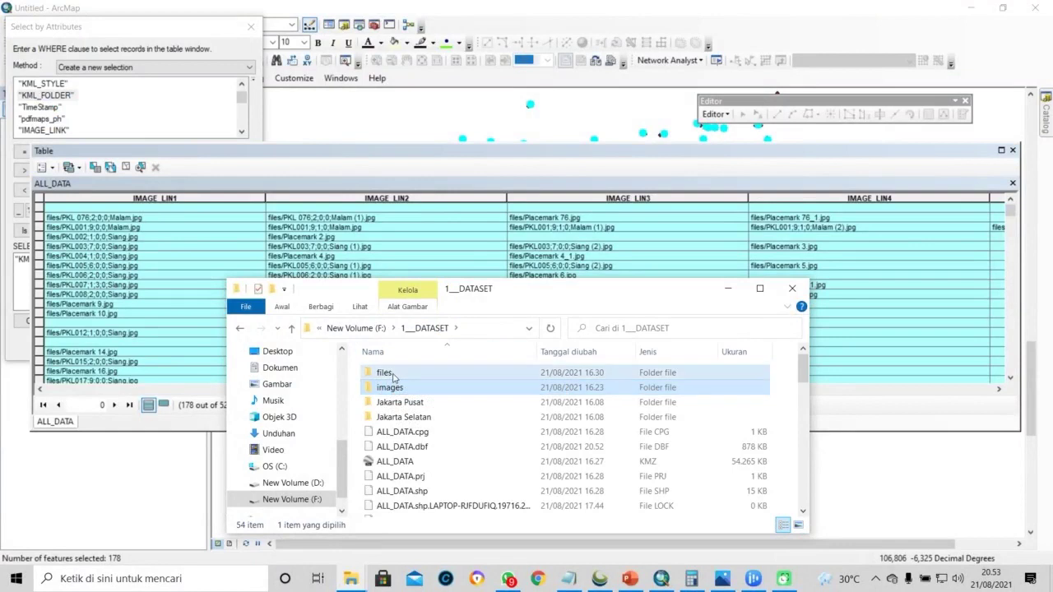
pyautogui.click(437, 328)
pyautogui.click(501, 328)
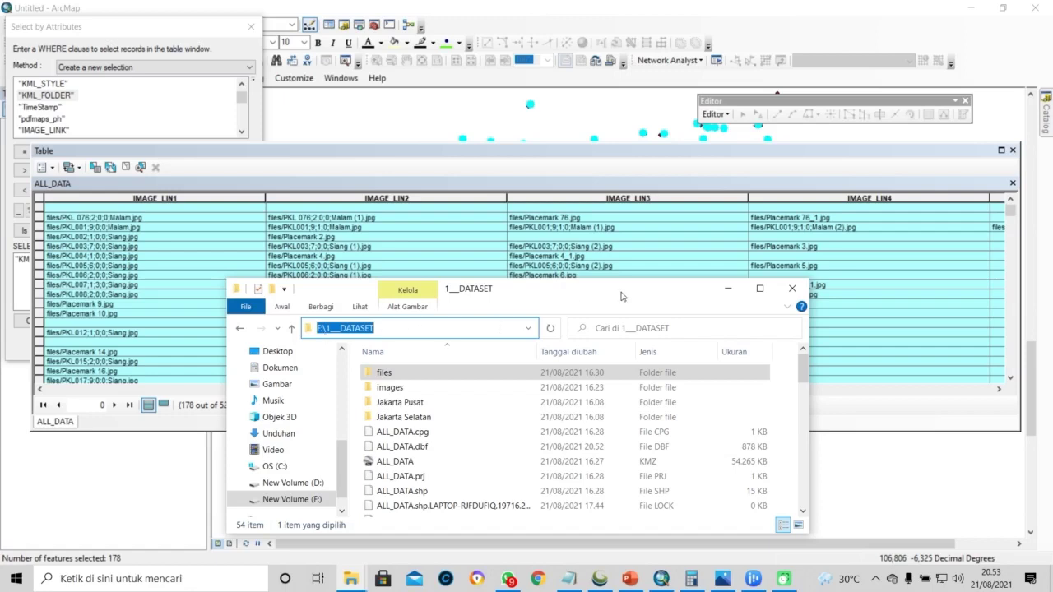
pyautogui.click(728, 288)
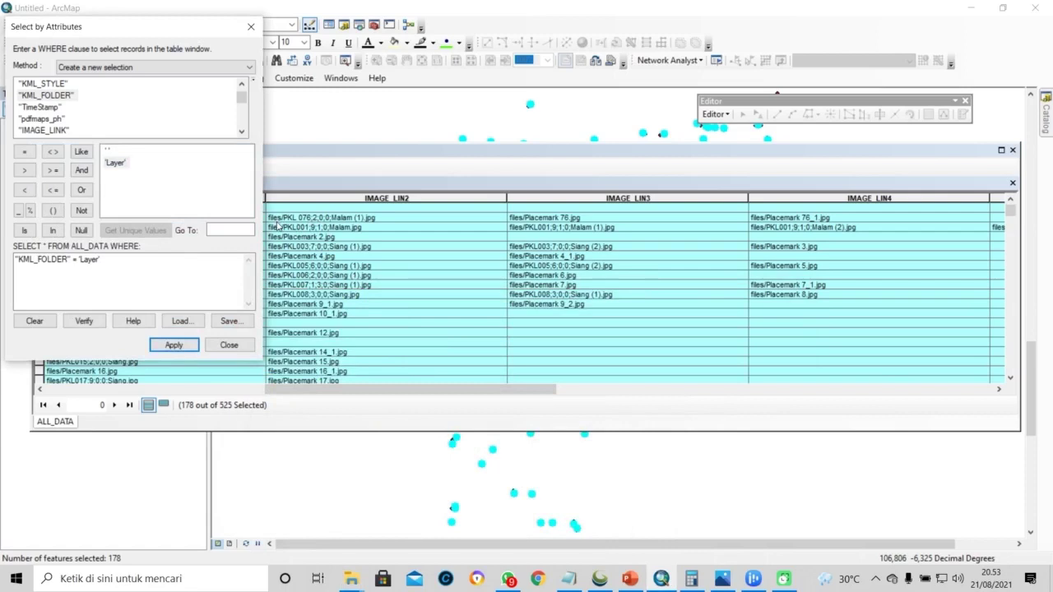
# Start a field calculation for FOTO with the expression "F:\1___DATASET"& [IMAGE_LINK], accepting calculation outside an edit session
pyautogui.moveTo(379, 388); pyautogui.dragTo(862, 377)
pyautogui.rightClick(608, 195)
pyautogui.click(623, 293)
pyautogui.click(484, 317)
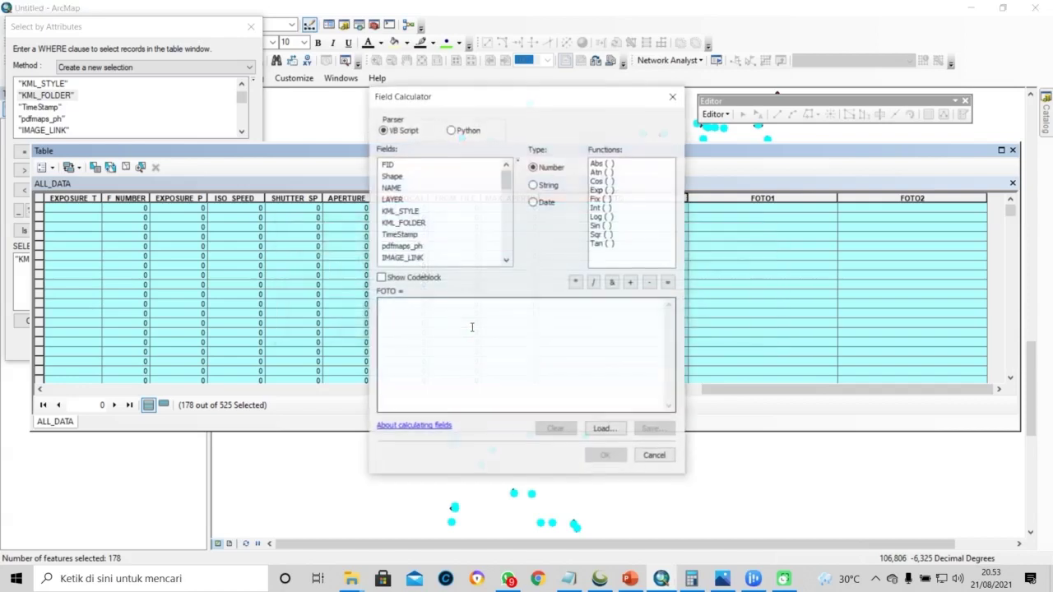
pyautogui.write('"F:\\1___DATASET"&')
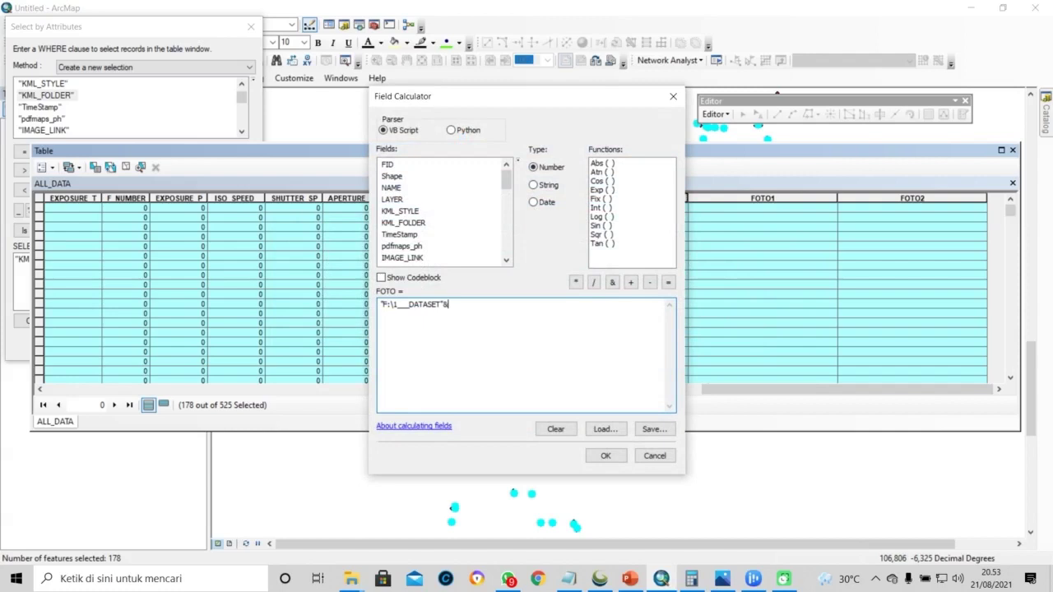
pyautogui.scroll(-5, 442, 191)
pyautogui.scroll(3, 442, 191)
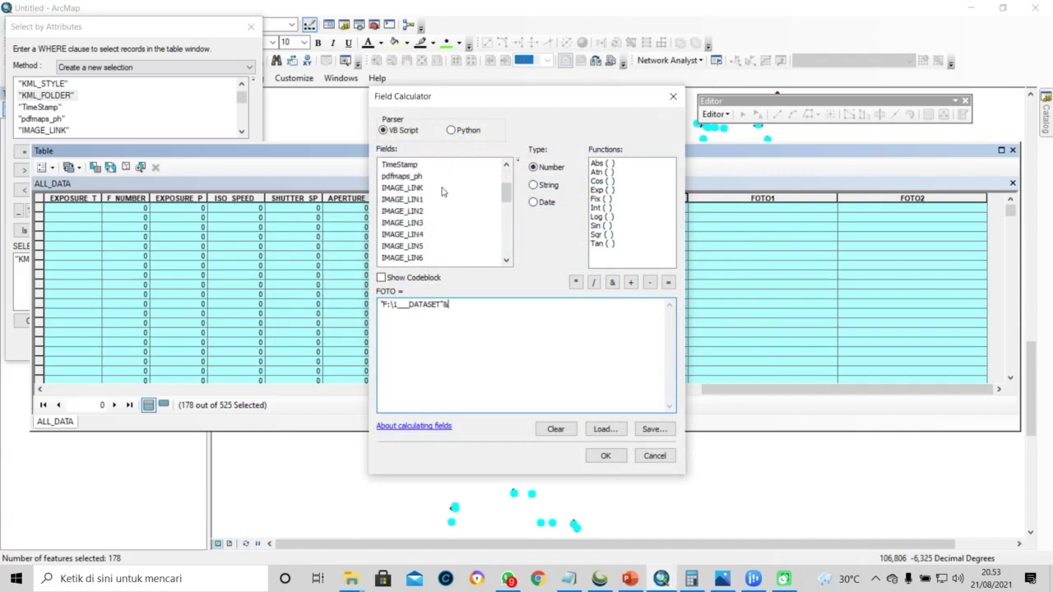
pyautogui.doubleClick(419, 189)
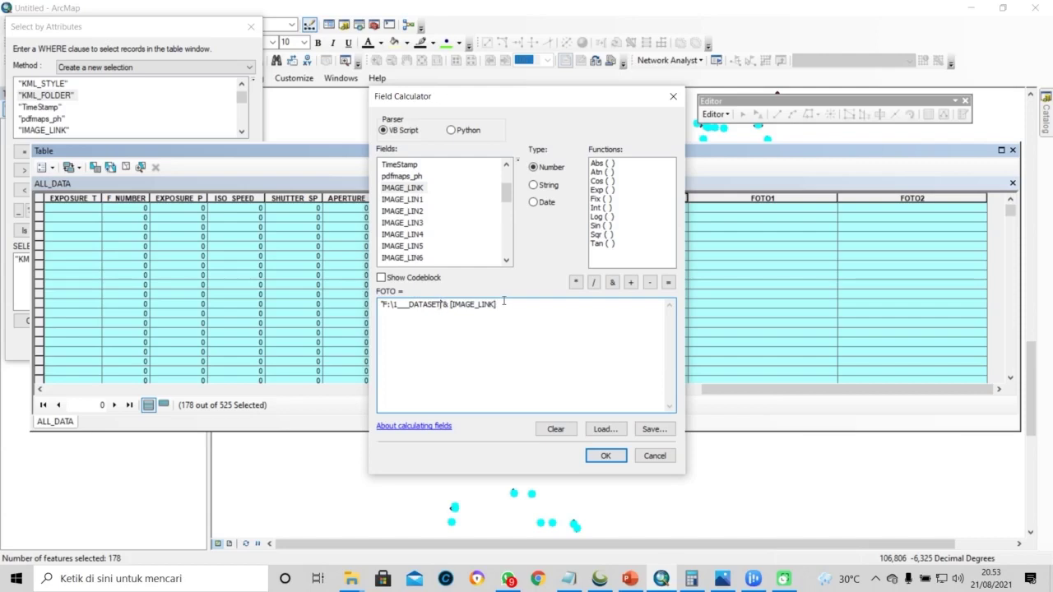
# Correct the path in the FOTO expression to "F:/1___DATASET/" with forward slashes and run the calculation
pyautogui.click(444, 315)
pyautogui.write('/')
pyautogui.click(392, 305)
pyautogui.press('BackSpace')
pyautogui.write('/')
pyautogui.click(605, 458)
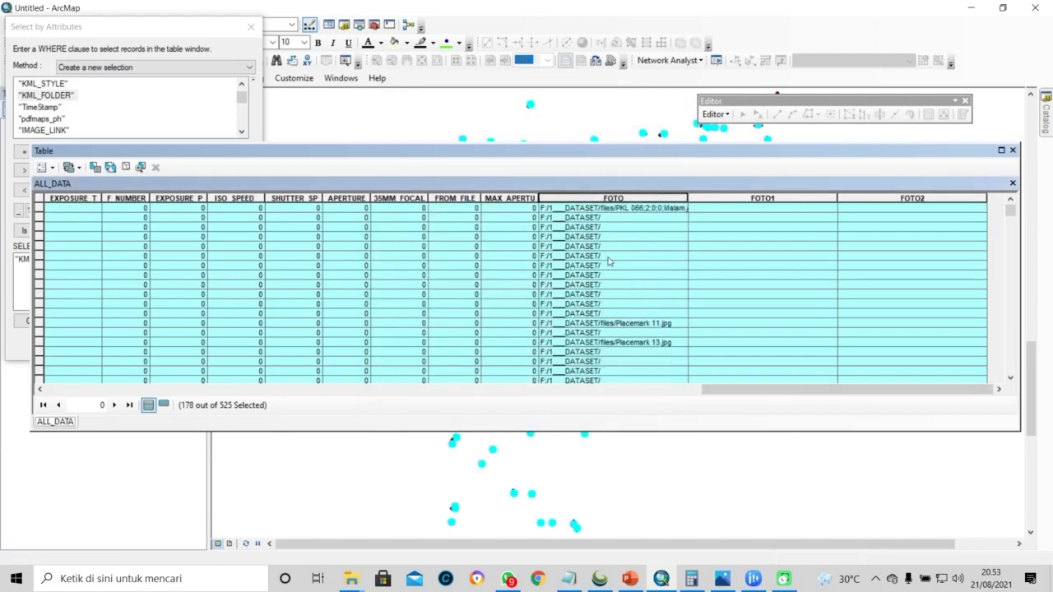
# Try to calculate FOTO1 outside an edit session with the expression "F:/1___DATASET/"& [IMAGE_LINK1]
pyautogui.rightClick(717, 198)
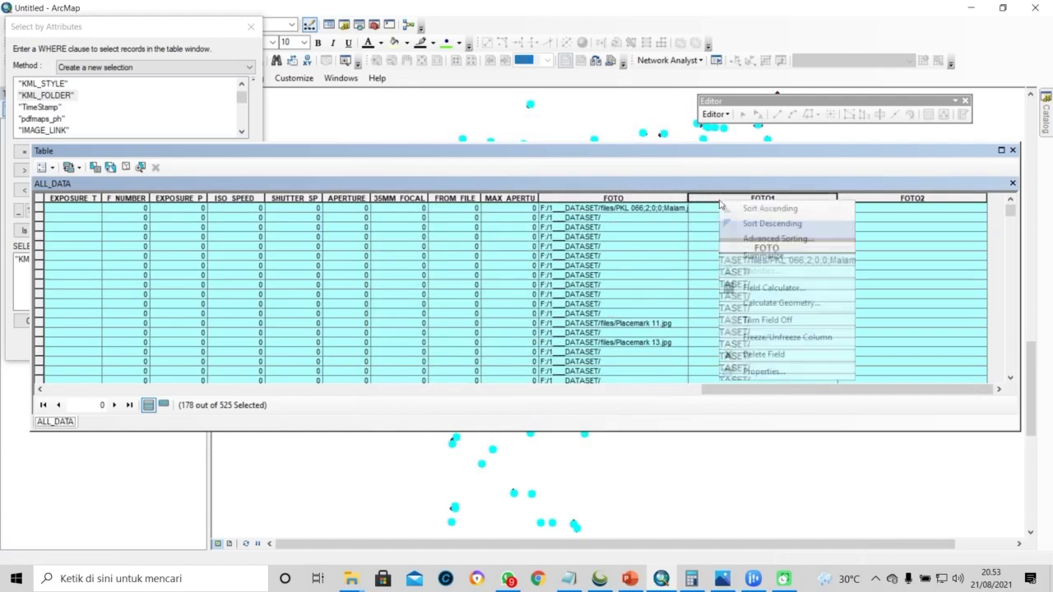
pyautogui.click(741, 286)
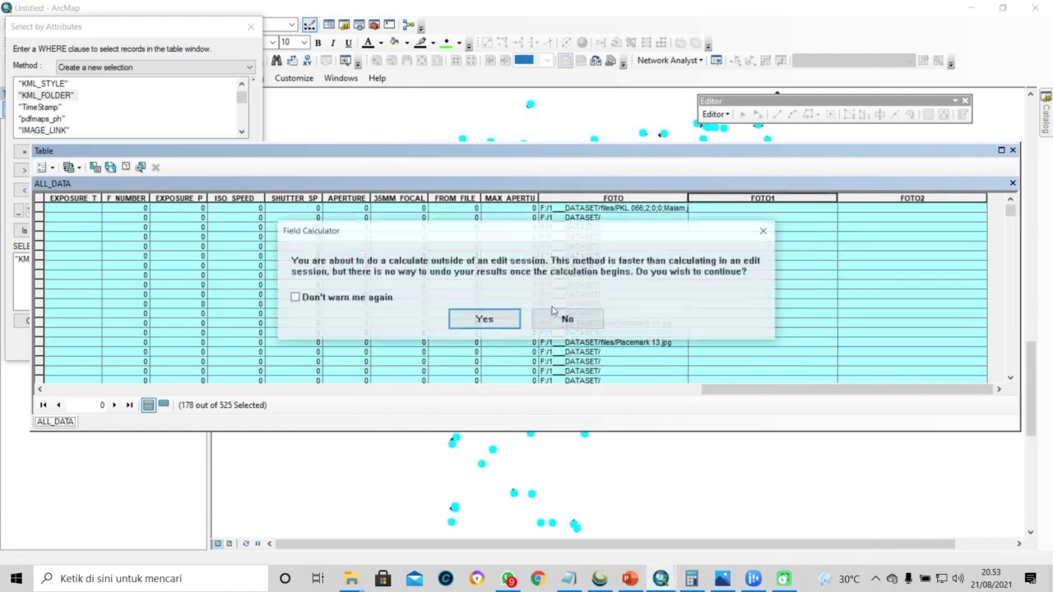
pyautogui.click(483, 320)
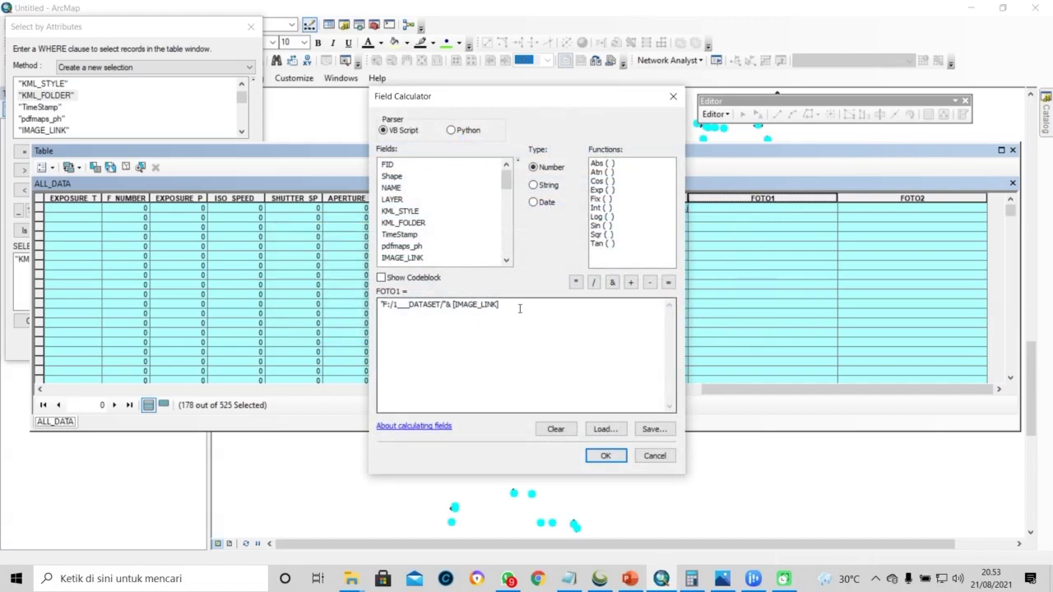
pyautogui.scroll(-2, 428, 239)
pyautogui.click(494, 304)
pyautogui.write('1')
pyautogui.click(609, 458)
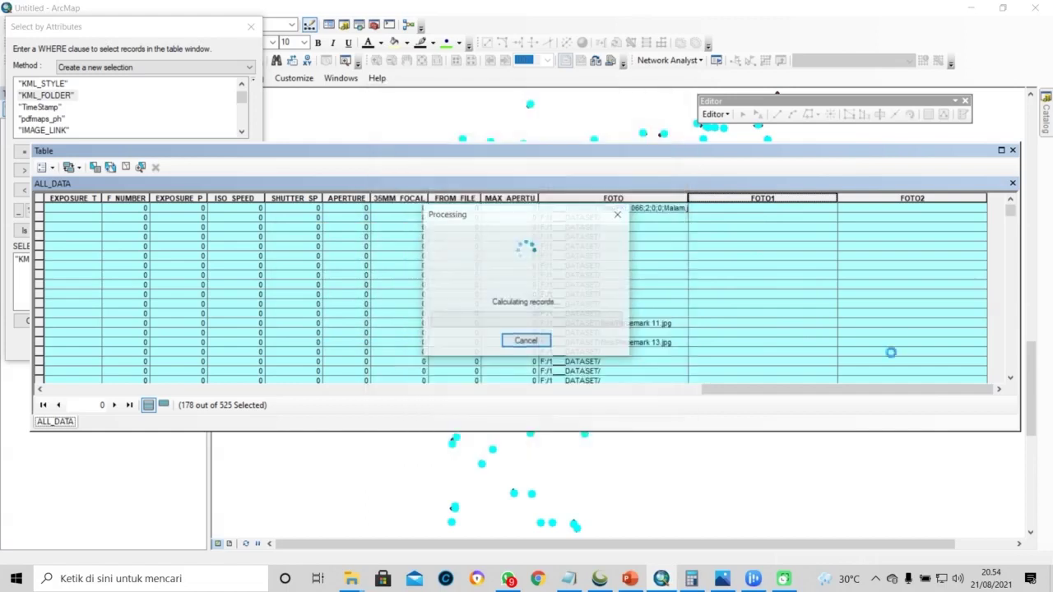
pyautogui.click(659, 338)
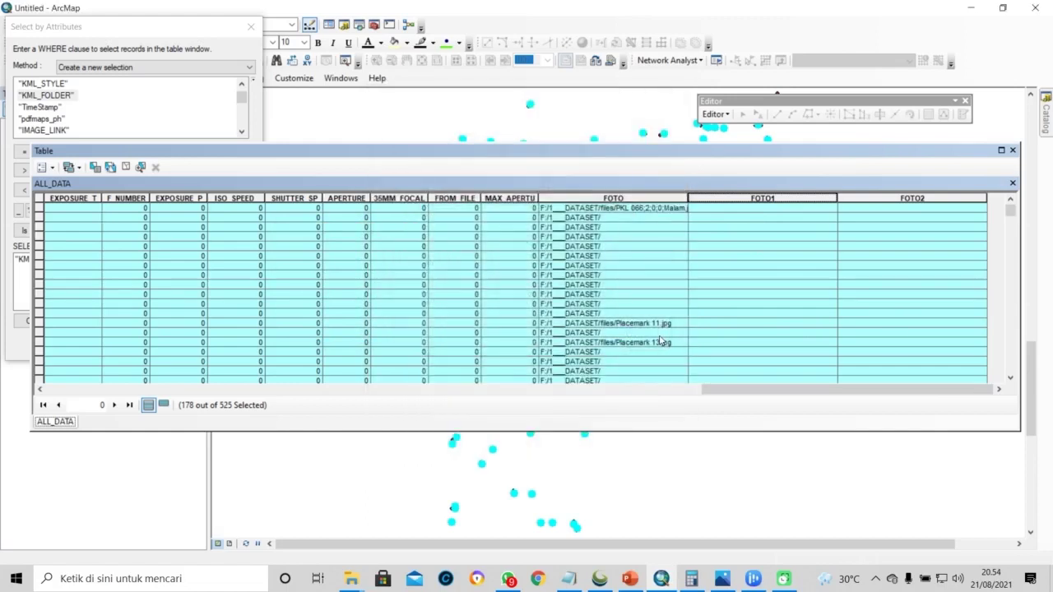
# Calculate FOTO1 with the field name corrected, using the expression "F:/1___DATASET/"& [IMAGE_LIN1]
pyautogui.rightClick(729, 197)
pyautogui.click(749, 282)
pyautogui.click(496, 318)
pyautogui.scroll(-3, 446, 236)
pyautogui.click(498, 304)
pyautogui.press('BackSpace')
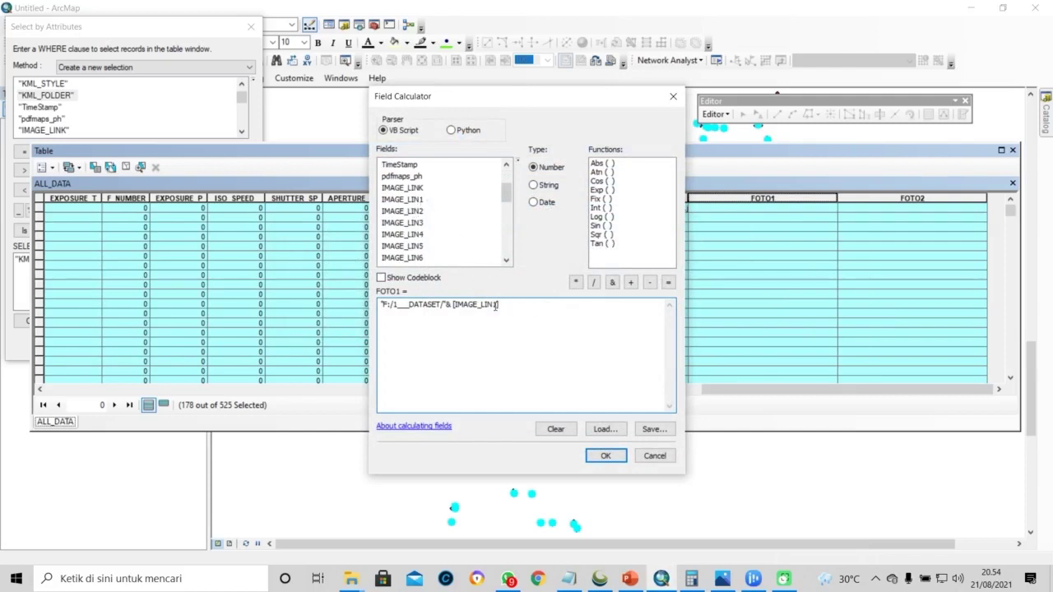
pyautogui.click(603, 456)
# Calculate FOTO2 outside an edit session with the expression "F:/1___DATASET/"& [IMAGE_LIN2]
pyautogui.rightClick(871, 199)
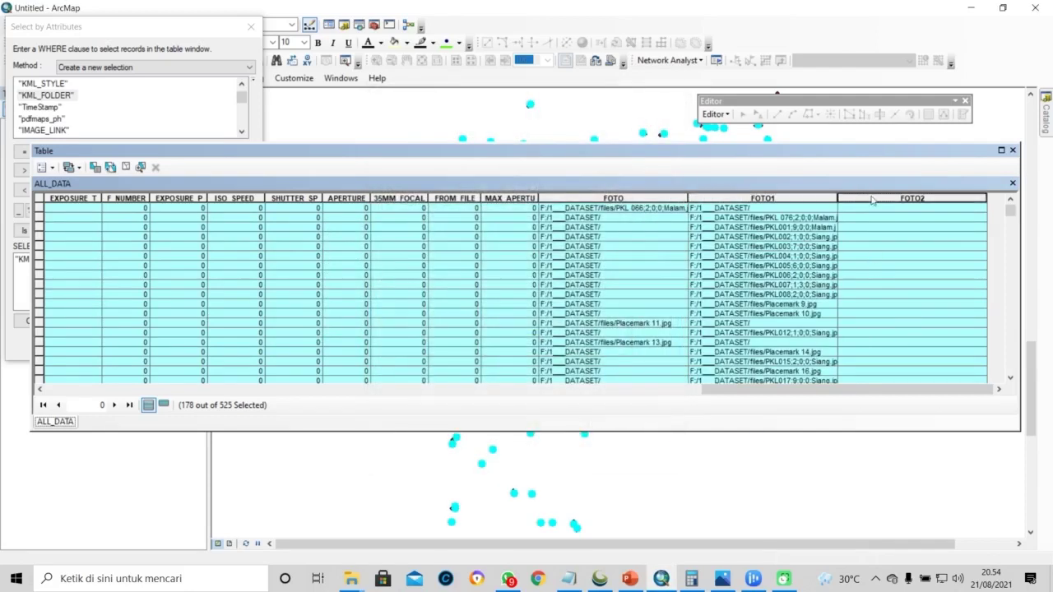
pyautogui.click(890, 285)
pyautogui.click(482, 315)
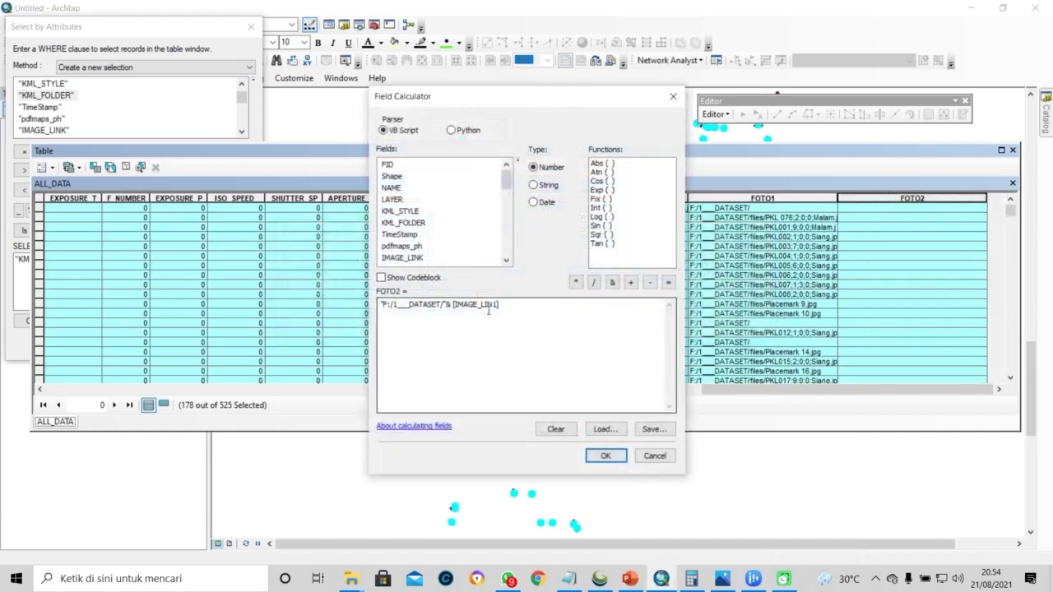
pyautogui.click(605, 455)
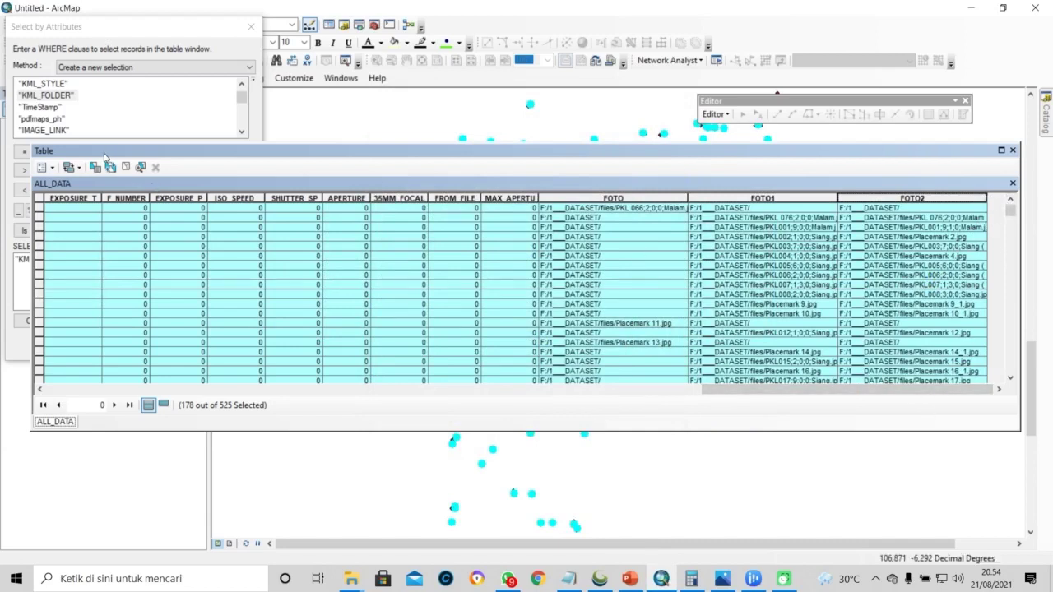
# Add a text field named HTML with length 300 to the ALL_DATA table
pyautogui.click(45, 167)
pyautogui.click(74, 258)
pyautogui.write('HTML')
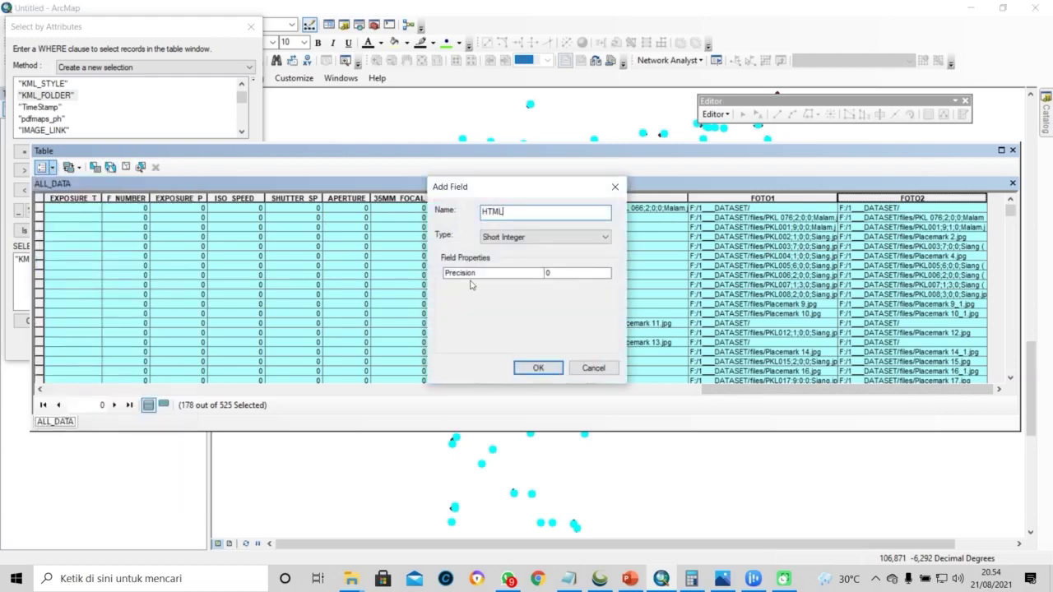
pyautogui.click(557, 237)
pyautogui.click(556, 271)
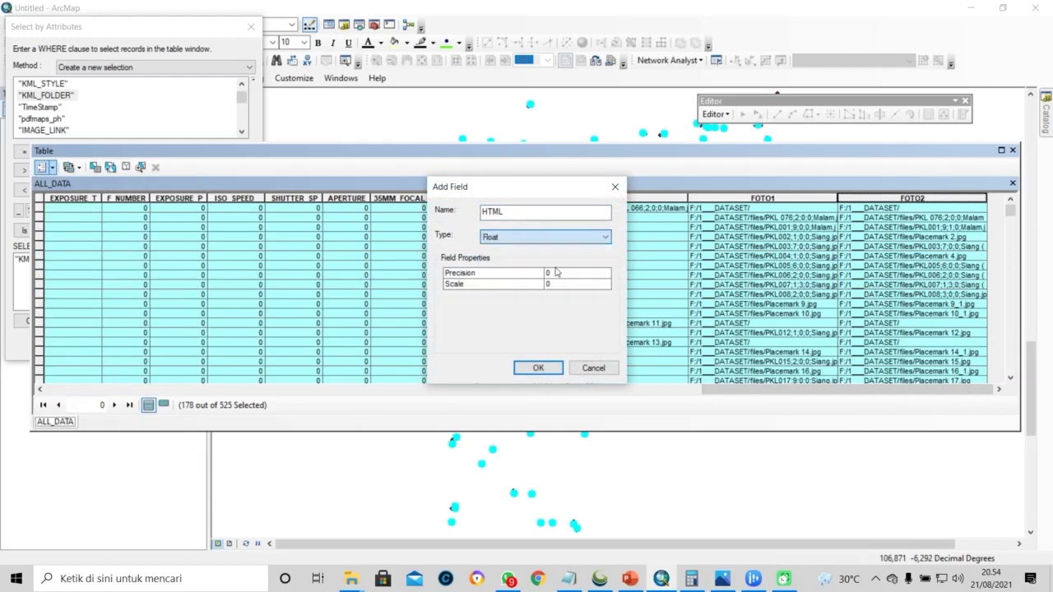
pyautogui.click(563, 240)
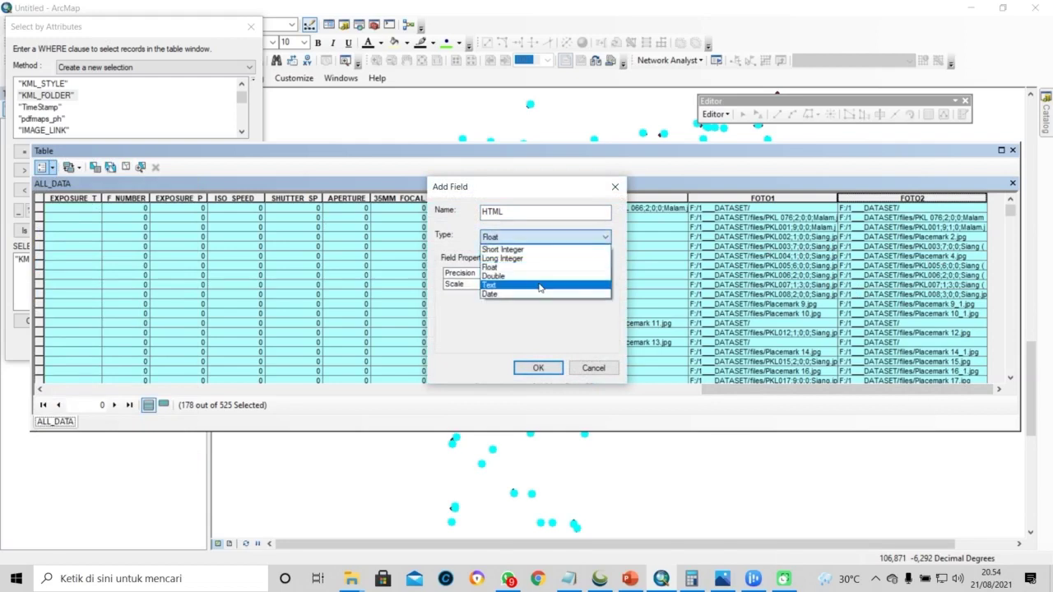
pyautogui.click(544, 287)
pyautogui.click(571, 277)
pyautogui.write('100')
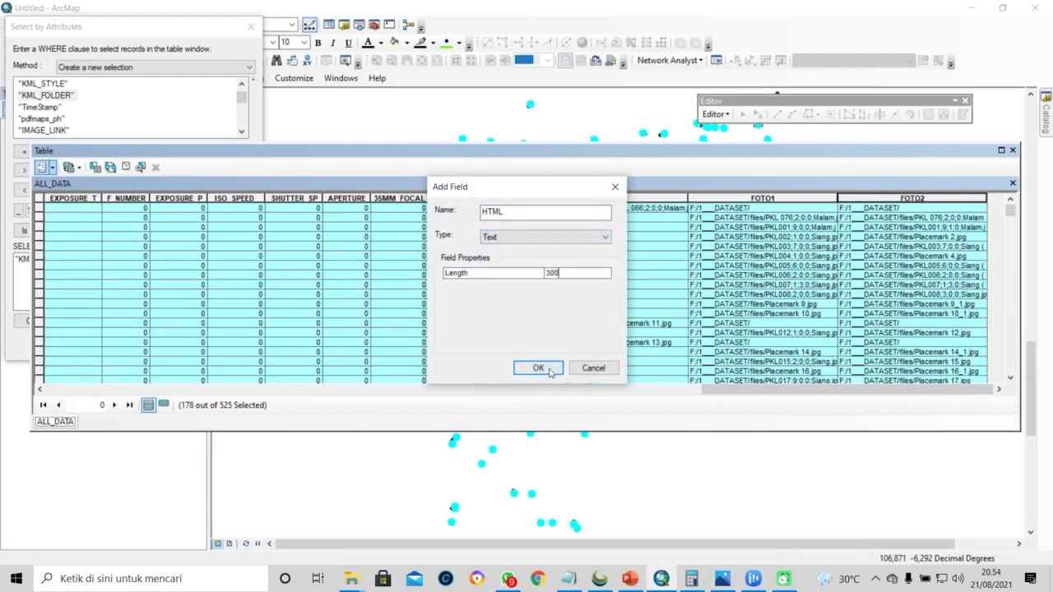
pyautogui.click(538, 368)
# Add a text field named HTML1 to the ALL_DATA table, setting its length as well
pyautogui.click(42, 167)
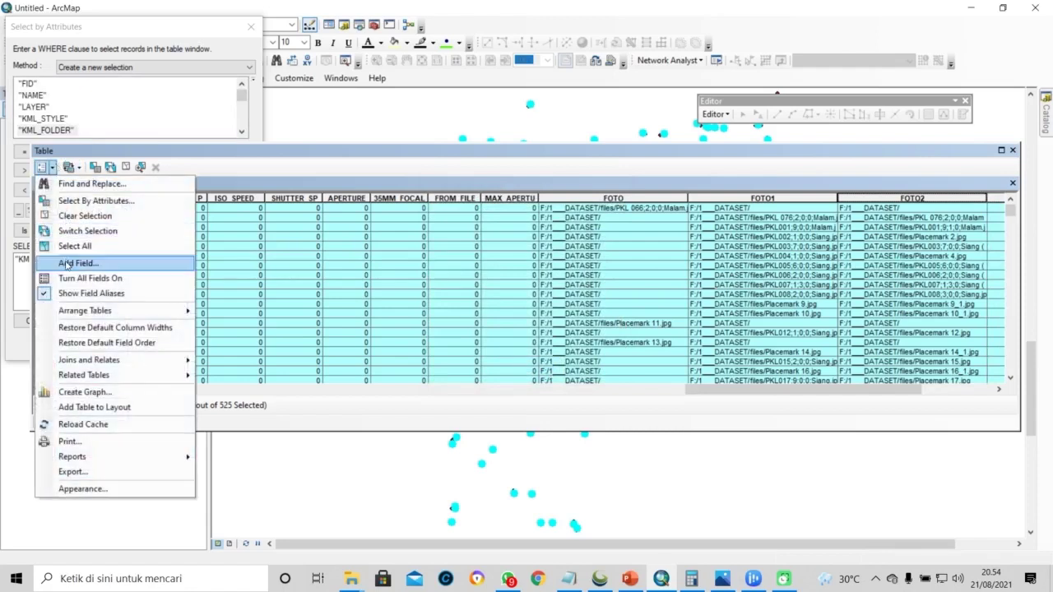
pyautogui.click(74, 262)
pyautogui.write('HTML1')
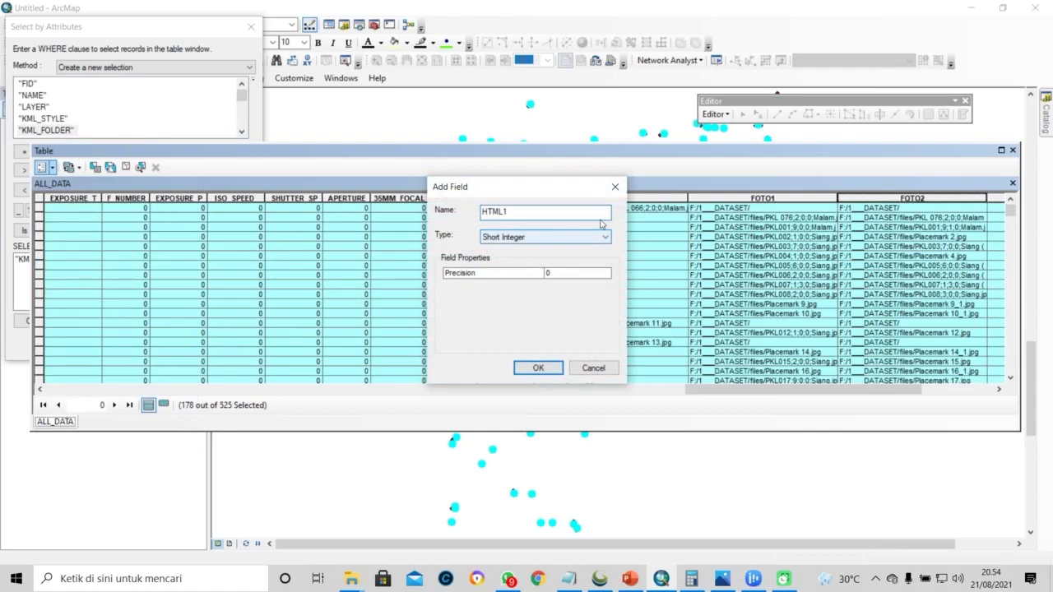
pyautogui.click(604, 236)
pyautogui.click(548, 287)
pyautogui.click(564, 274)
pyautogui.write('100')
pyautogui.click(538, 368)
# Add a text field named HTML2 with length 300 to the ALL_DATA table
pyautogui.click(53, 169)
pyautogui.click(75, 264)
pyautogui.write('HTL')
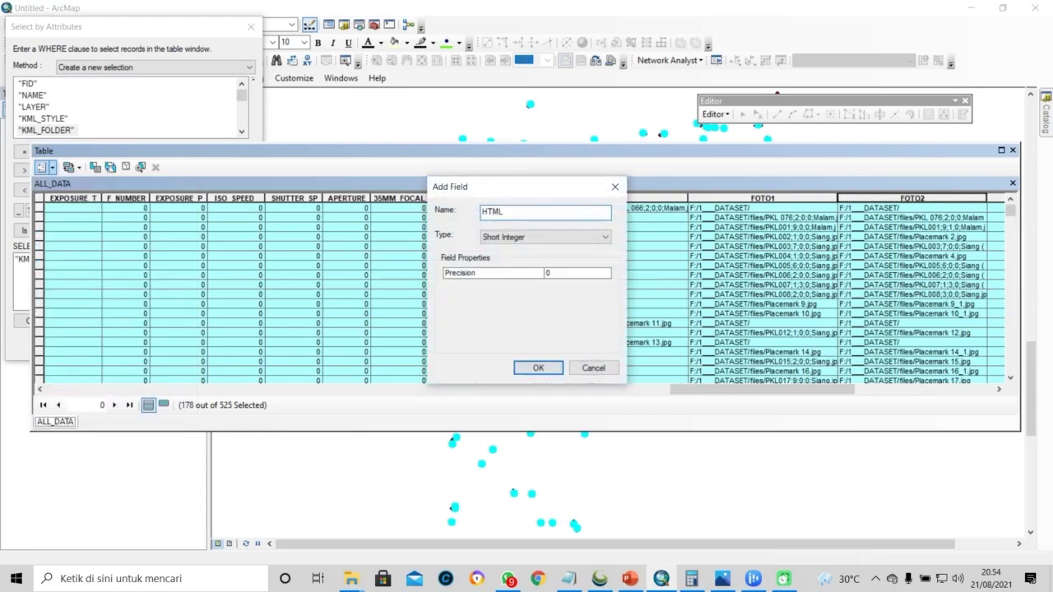
pyautogui.click(545, 236)
pyautogui.click(544, 292)
pyautogui.click(577, 273)
pyautogui.write('255')
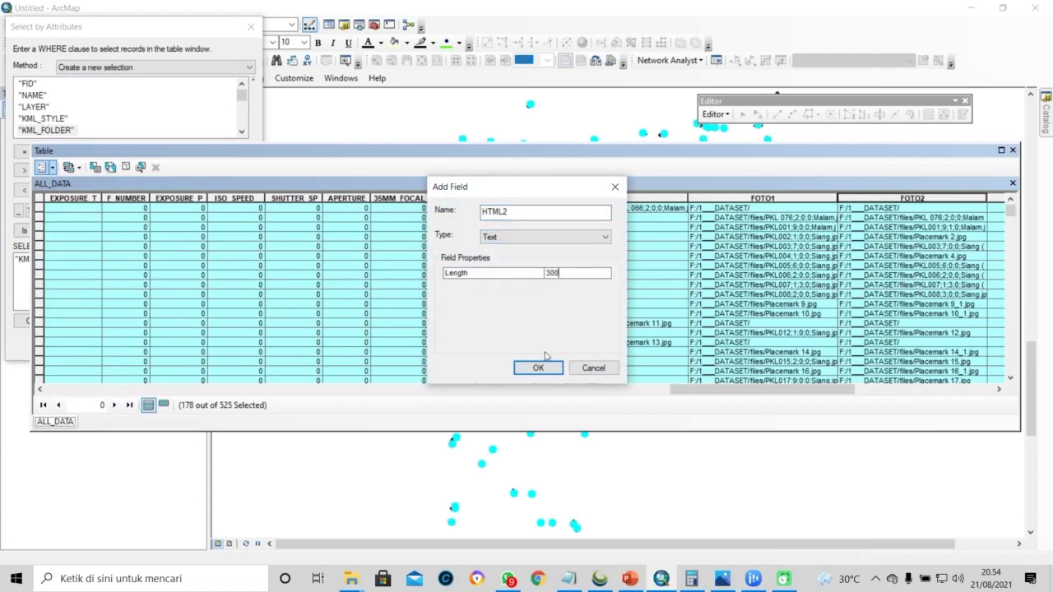
pyautogui.click(547, 370)
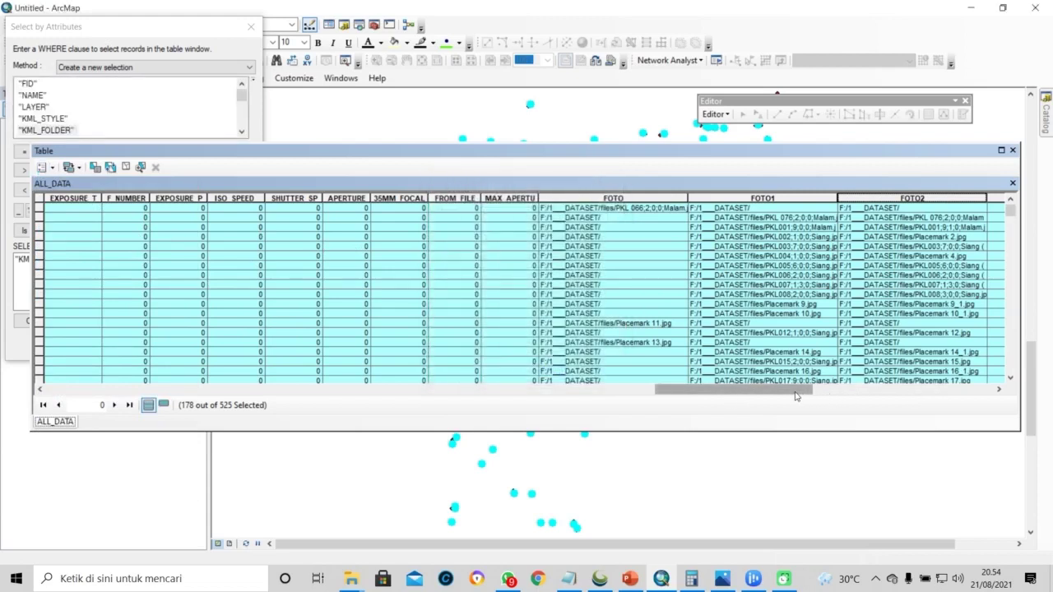
# Switch to the notes window, copy the prepared <img src= expression with the [direktori foto] placeholder, and return to ArcMap
pyautogui.moveTo(826, 392); pyautogui.dragTo(977, 380)
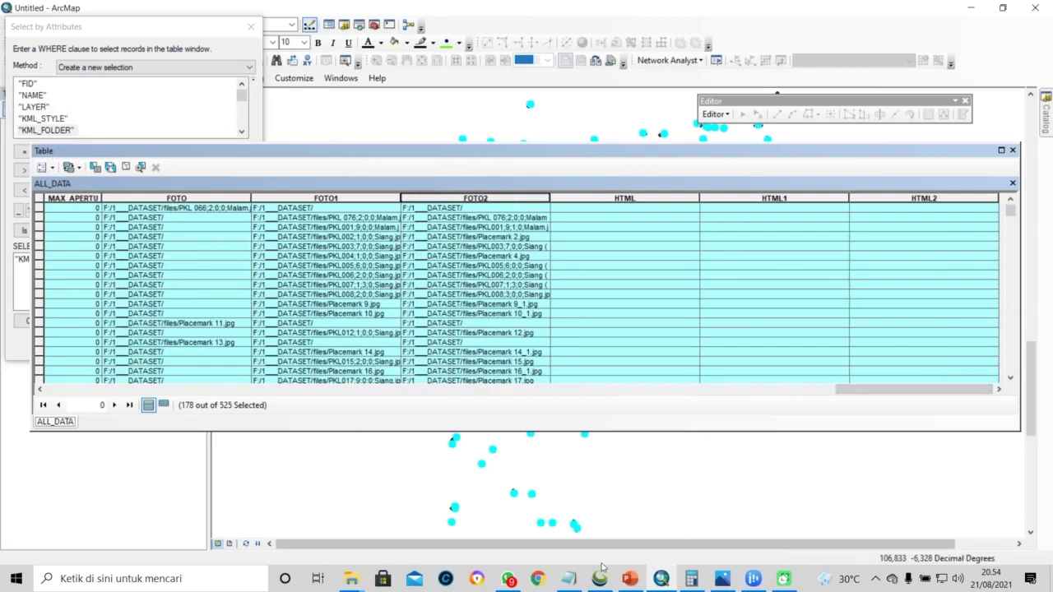
pyautogui.click(577, 576)
pyautogui.moveTo(698, 442); pyautogui.dragTo(47, 438)
pyautogui.click(810, 319)
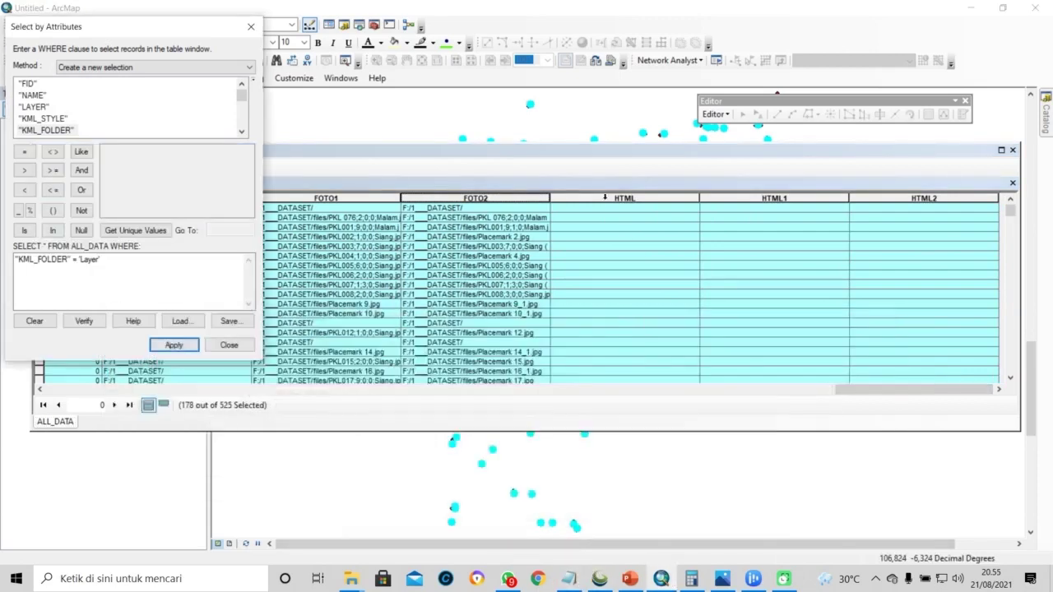
# Start a field calculation for HTML and replace the old expression with the <img src= template using [direktori foto], width 200 and height 125
pyautogui.rightClick(605, 199)
pyautogui.click(655, 287)
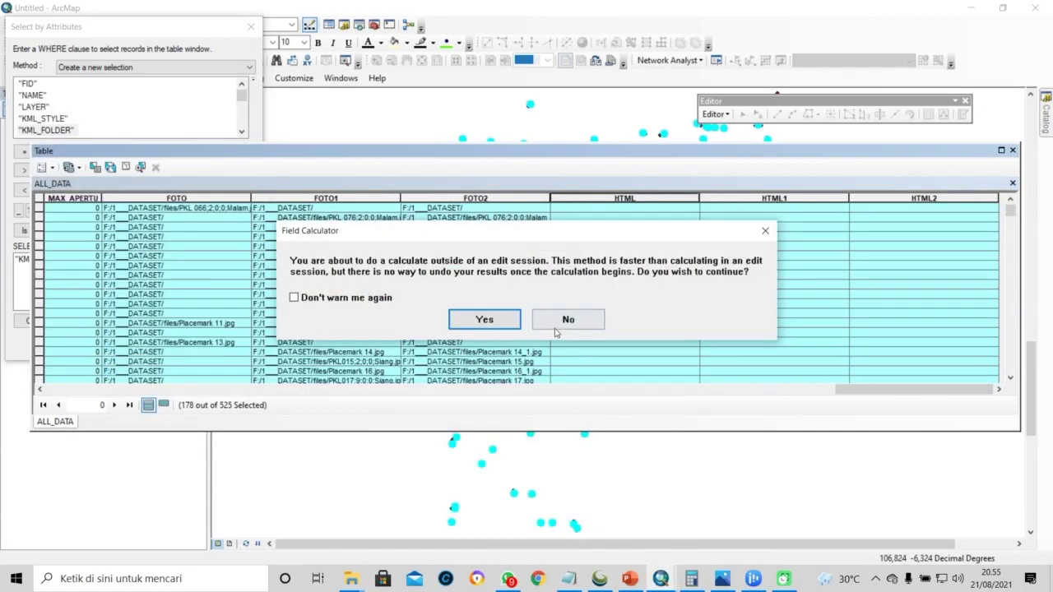
pyautogui.click(482, 317)
pyautogui.hotkey('ctrl', 'a')
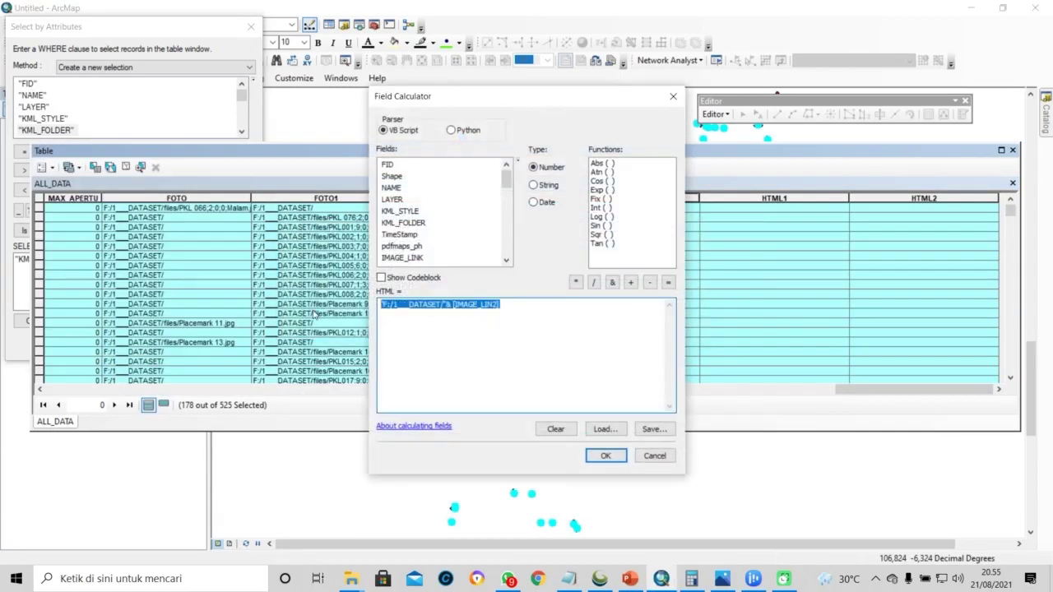
pyautogui.write('"<img src="&""""&[direktori foto]&"""width="&"""200"""&"height="&"""125"""&">"')
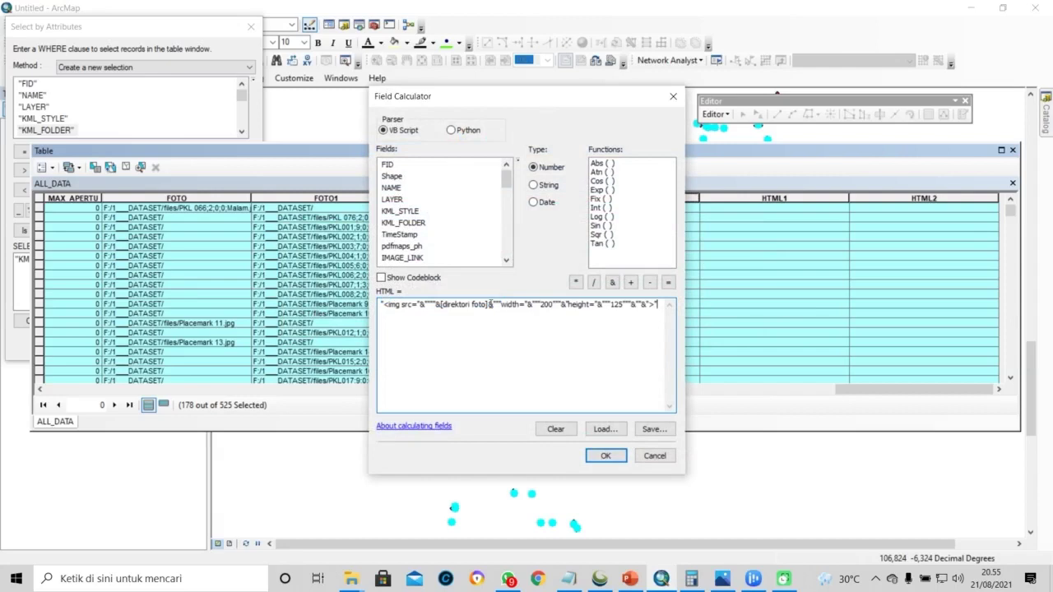
# Replace the [direktori foto] placeholder in the HTML expression with the [FOTO] field and run the calculation
pyautogui.moveTo(489, 303); pyautogui.dragTo(452, 303)
pyautogui.press('Delete')
pyautogui.scroll(-6, 418, 201)
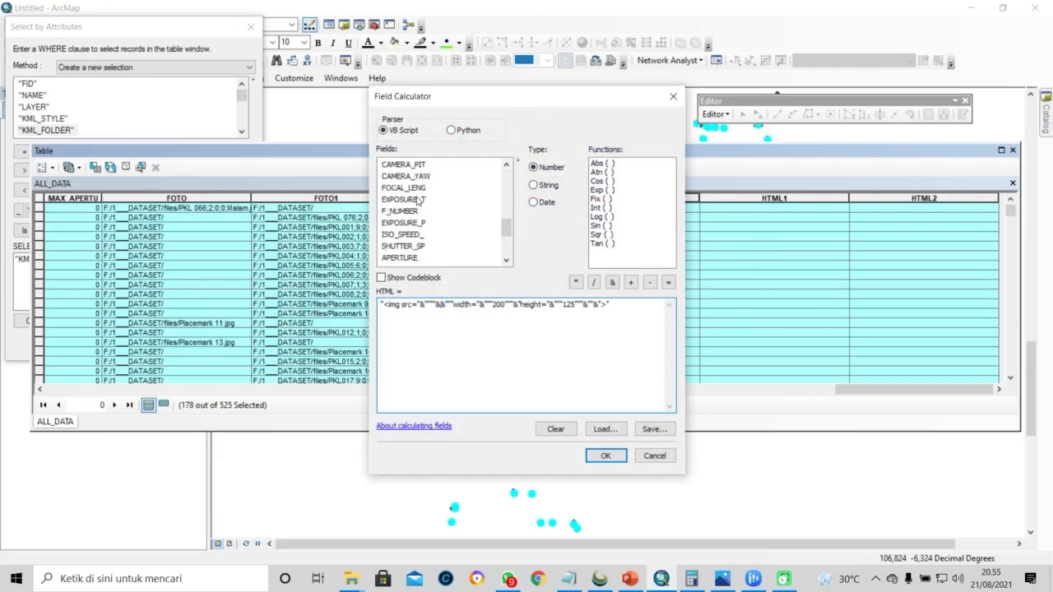
pyautogui.scroll(-3, 419, 201)
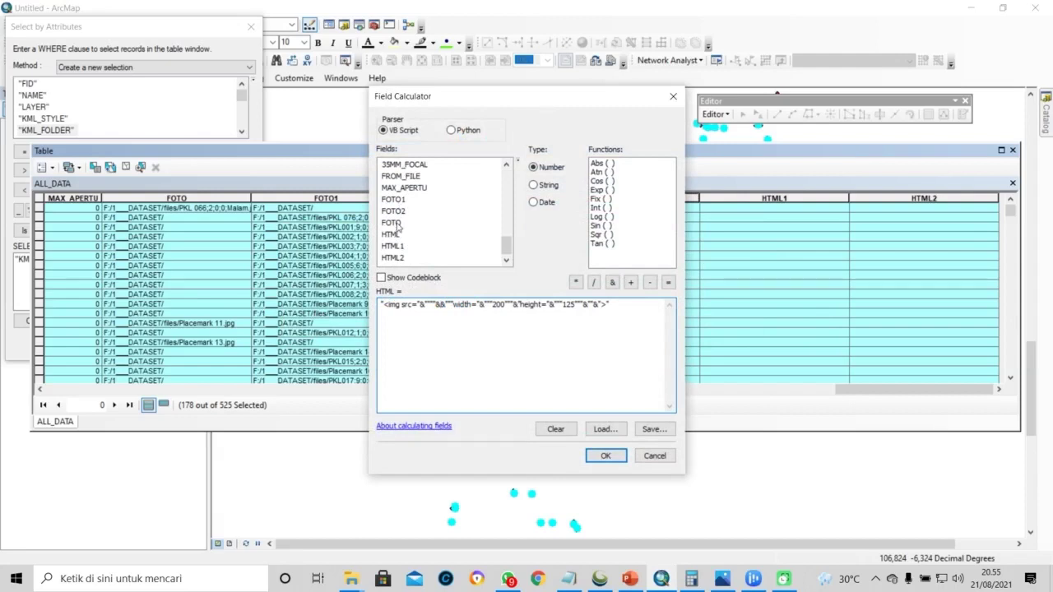
pyautogui.doubleClick(398, 226)
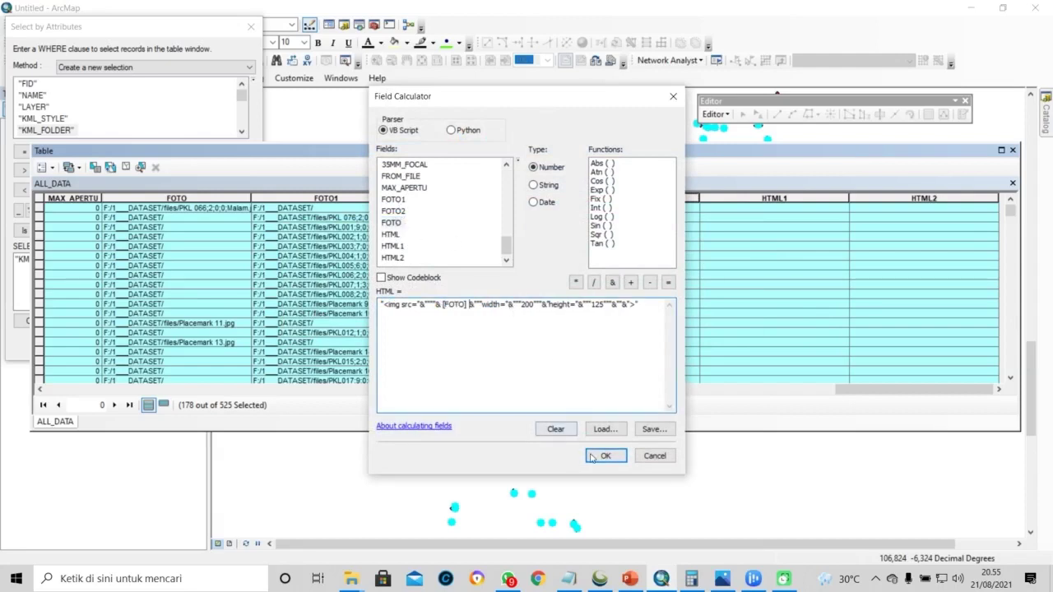
pyautogui.click(605, 456)
# Calculate HTML1 outside an edit session with the same image tag expression, changing the source field to [FOTO1]
pyautogui.rightClick(752, 199)
pyautogui.click(802, 287)
pyautogui.click(480, 318)
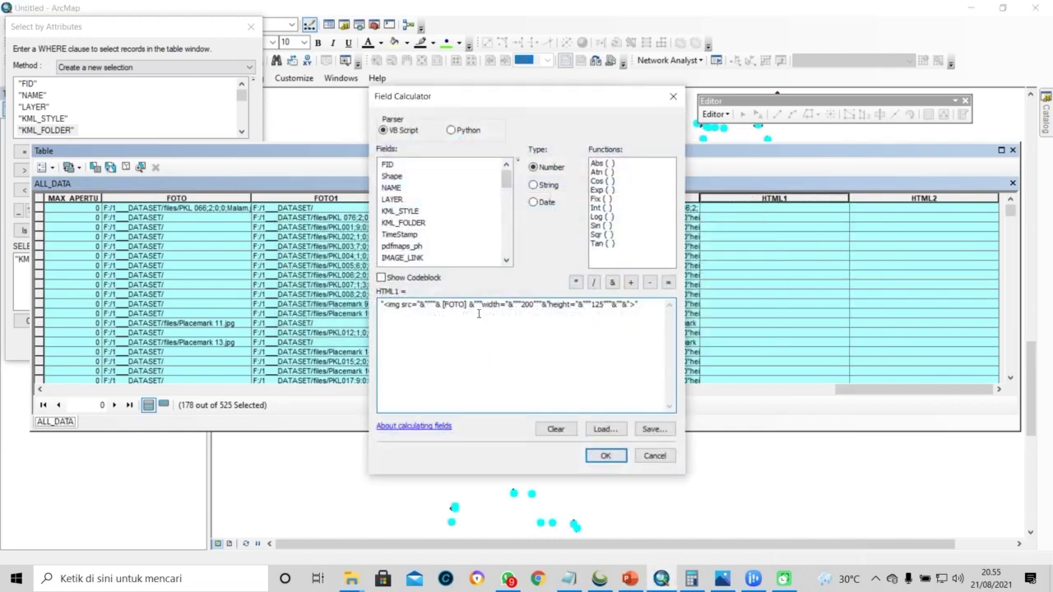
pyautogui.write('1')
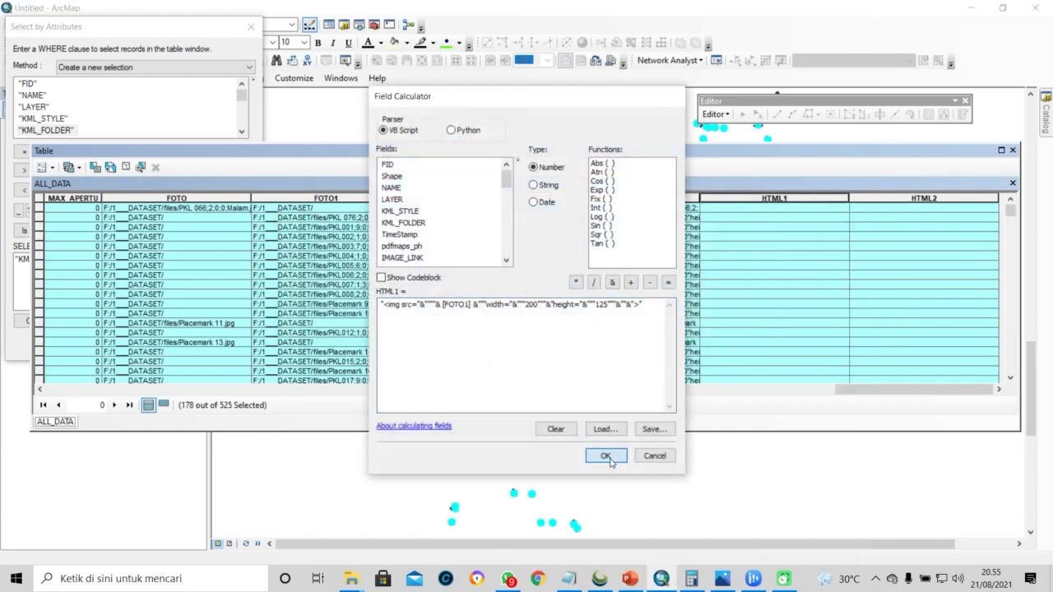
pyautogui.click(605, 456)
# Calculate HTML2 outside an edit session with the same image tag expression, changing the source field to [FOTO2]
pyautogui.rightClick(904, 198)
pyautogui.click(929, 287)
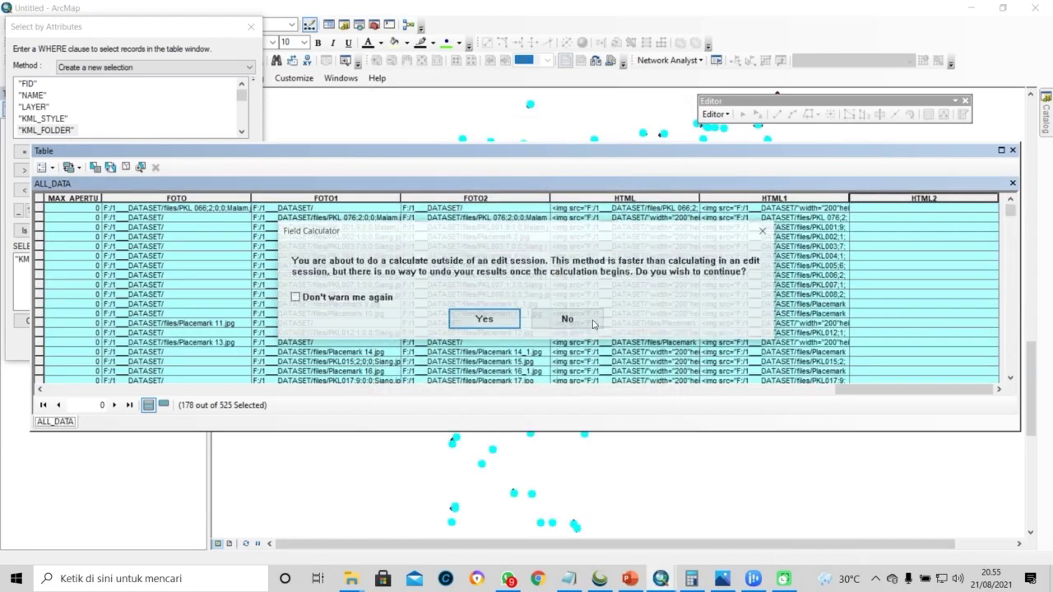
pyautogui.click(481, 317)
pyautogui.click(465, 305)
pyautogui.press('BackSpace')
pyautogui.write('2')
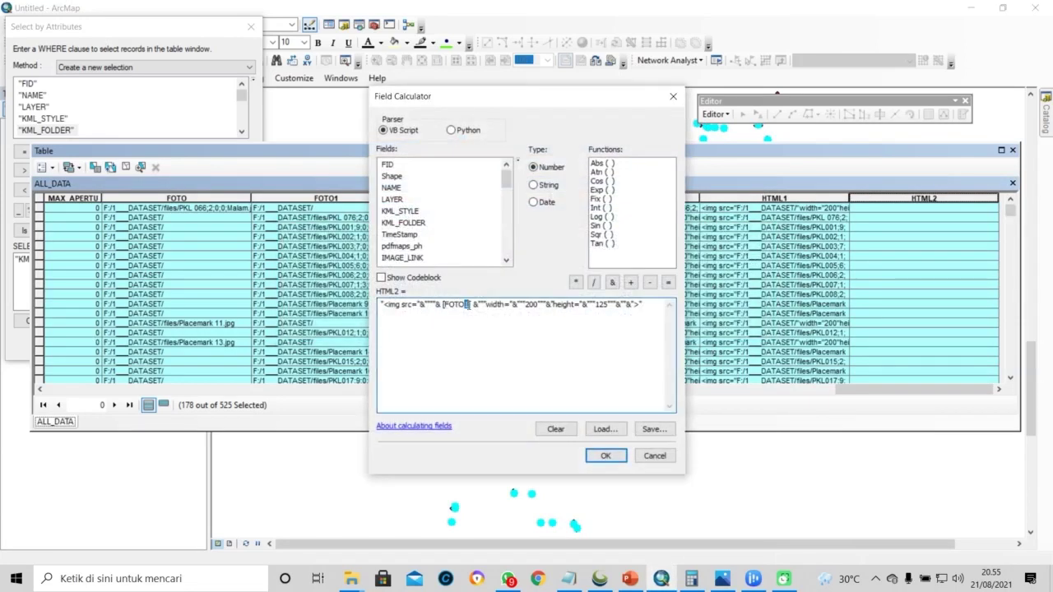
pyautogui.click(606, 456)
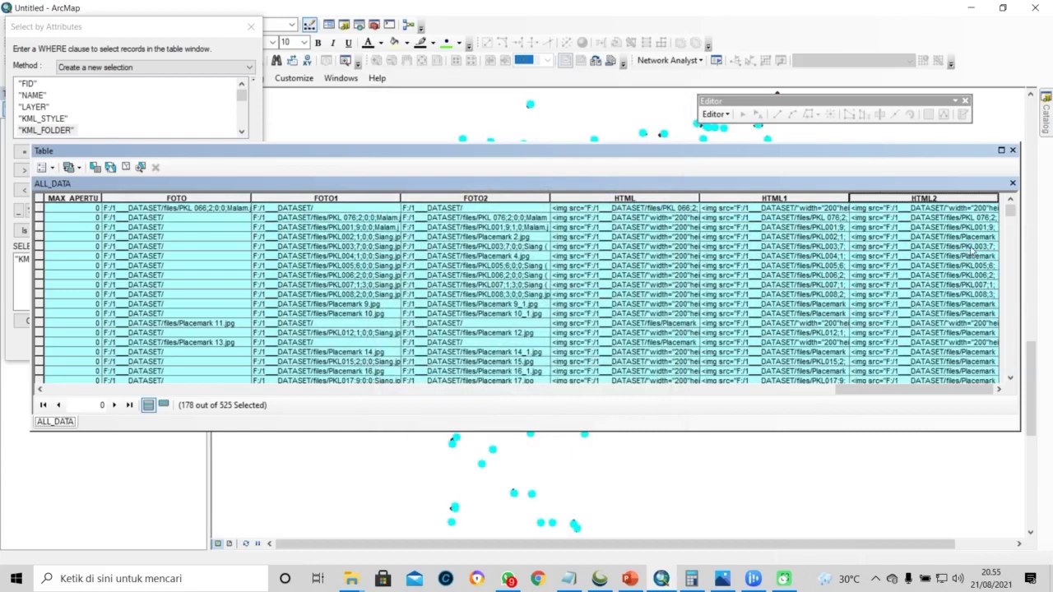
# Close the attribute table and examine the HTML popup of point PKL072;10;0;0;Malam down to its HTML, HTML1 and HTML2 entries
pyautogui.click(1013, 149)
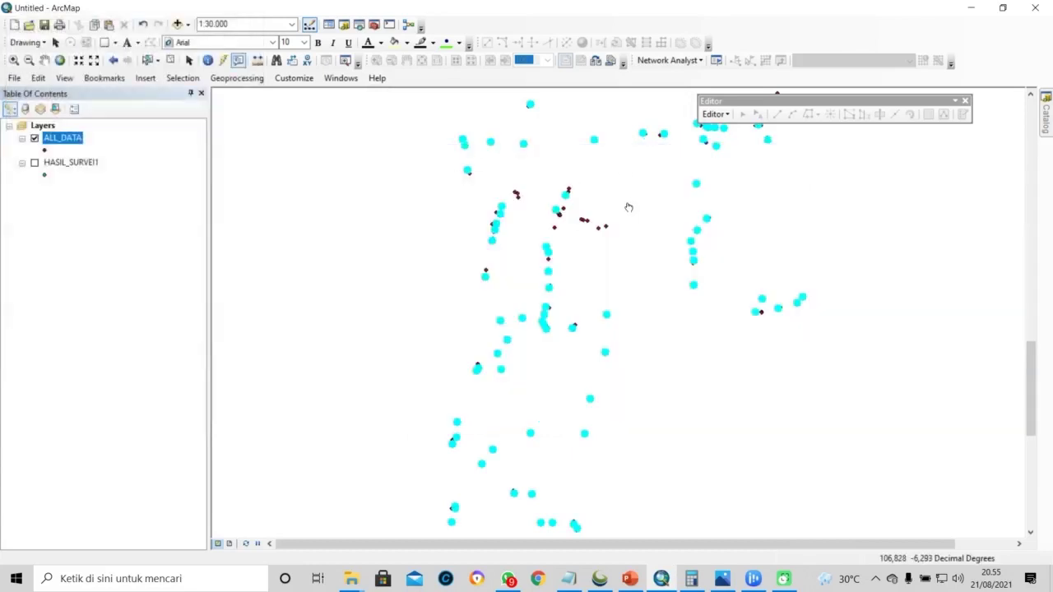
pyautogui.moveTo(628, 207); pyautogui.dragTo(455, 202)
pyautogui.click(238, 61)
pyautogui.scroll(1, 539, 187)
pyautogui.scroll(8, 539, 188)
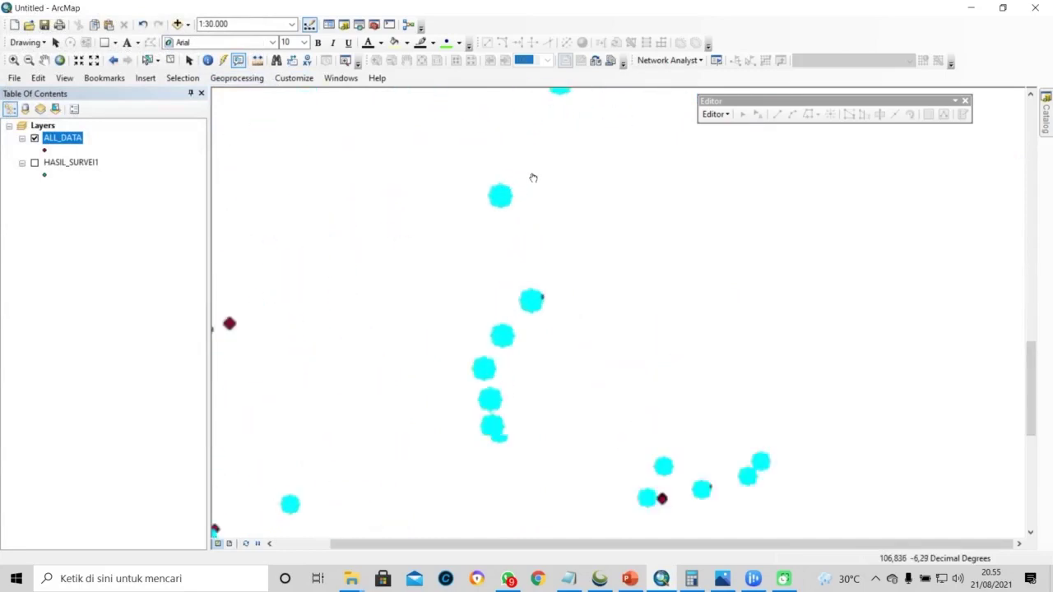
pyautogui.click(485, 217)
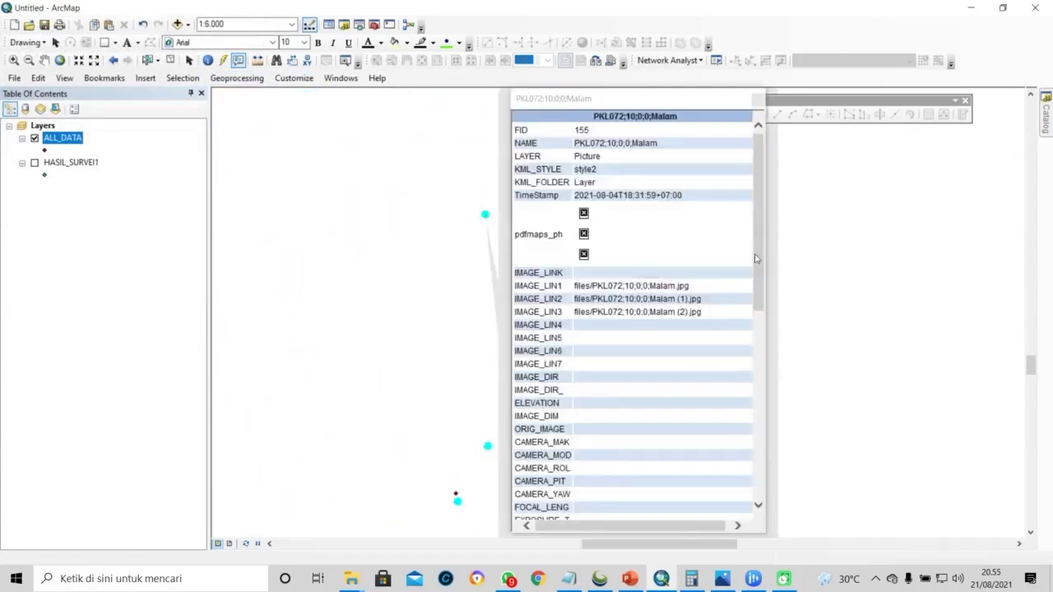
pyautogui.scroll(-5, 678, 267)
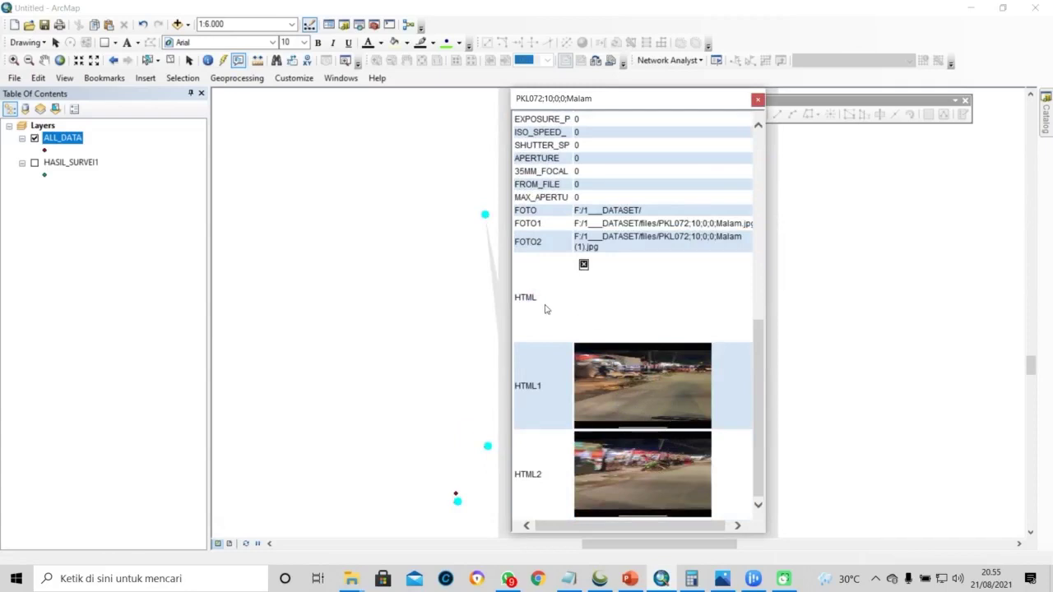
# Move the PKL072 popup aside and examine the HTML photo entries of point PKL073;2;0;0;Malam in a second popup beside it
pyautogui.moveTo(617, 96); pyautogui.dragTo(836, 100)
pyautogui.click(535, 390)
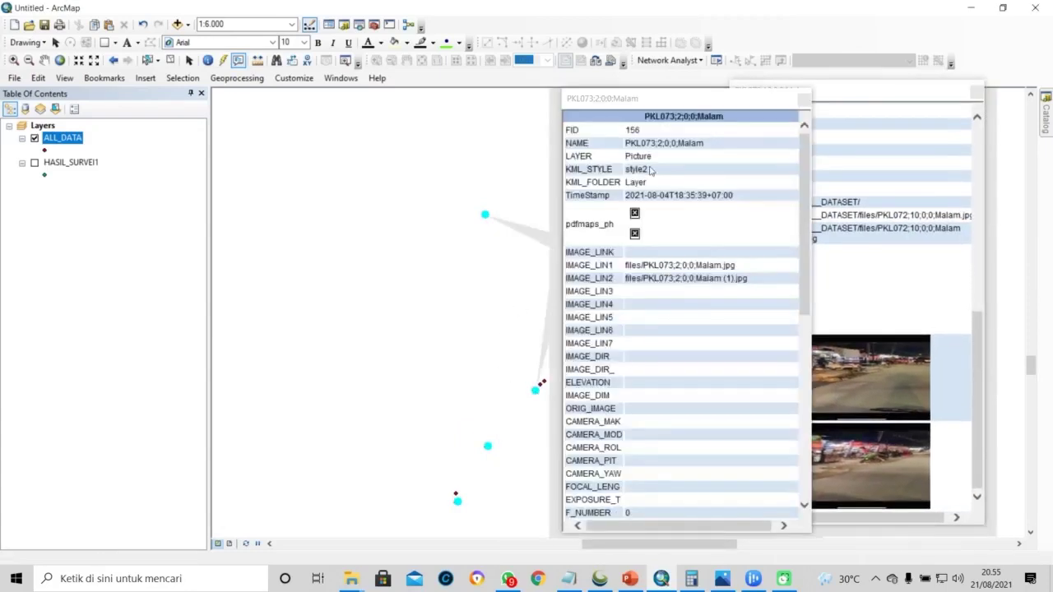
pyautogui.moveTo(674, 102); pyautogui.dragTo(265, 56)
pyautogui.scroll(-5, 269, 345)
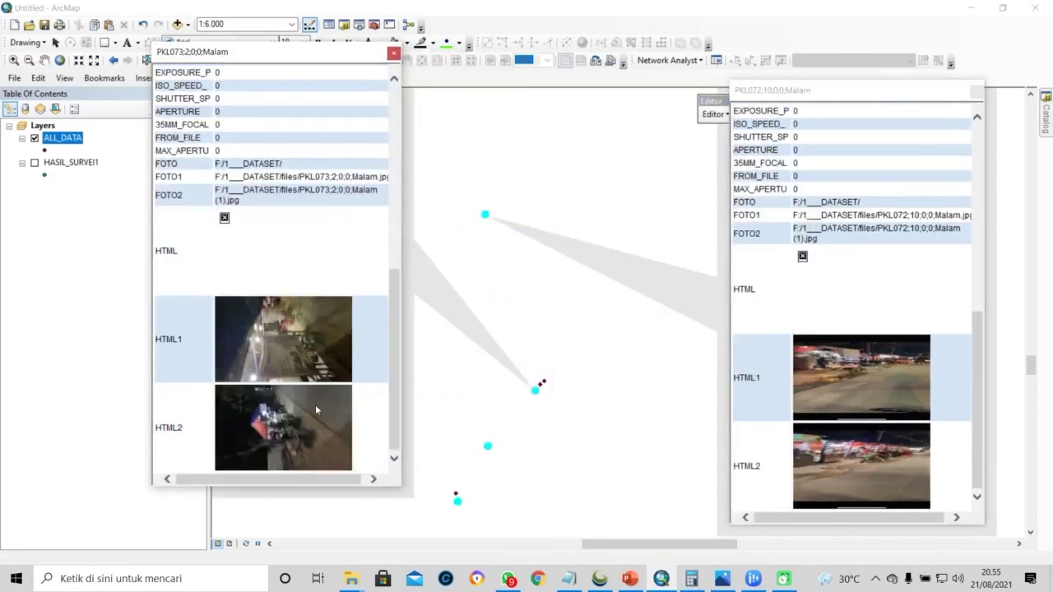
# Check the photo and HTML fields of point PKL074;11;0;0;Malam in its popup and close that popup
pyautogui.click(488, 448)
pyautogui.scroll(-4, 724, 296)
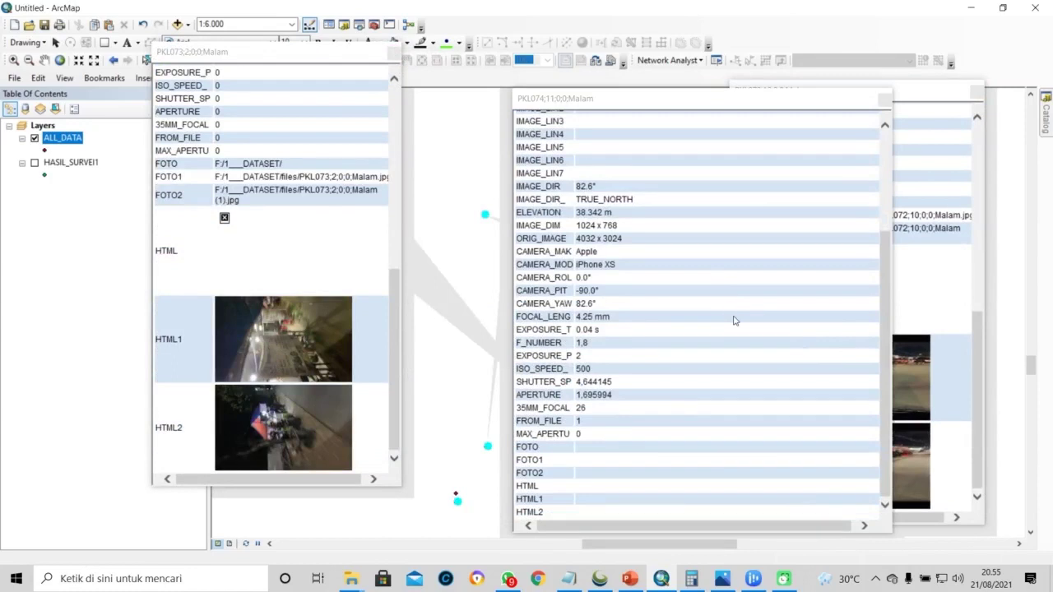
pyautogui.scroll(5, 734, 321)
pyautogui.click(886, 100)
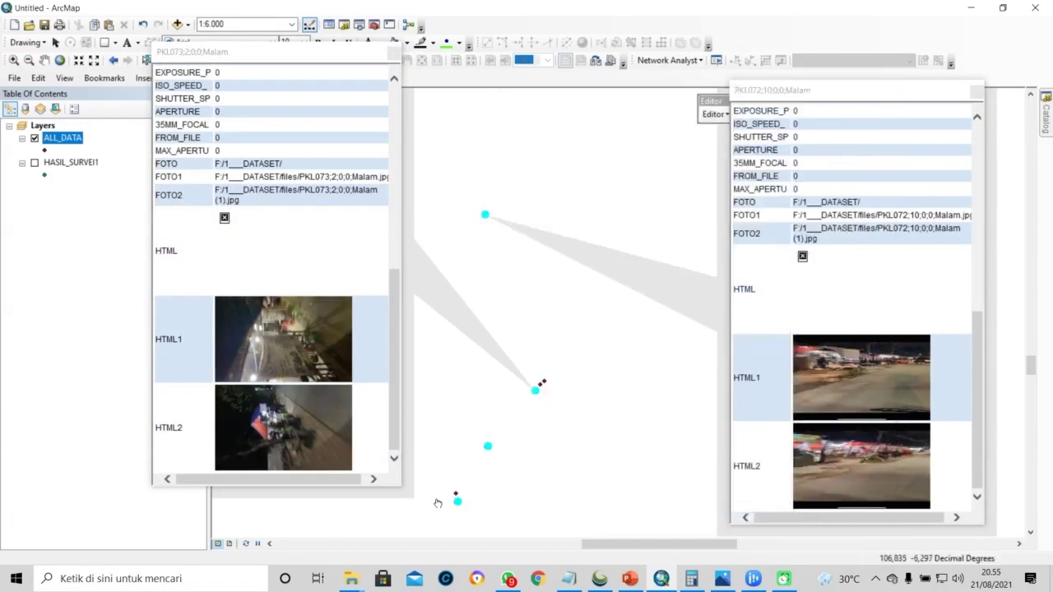
# Examine the HTML photo entries of point PKL075;5;0;0;Malam, and close its popup and the PKL073 popup
pyautogui.click(457, 503)
pyautogui.scroll(-5, 635, 354)
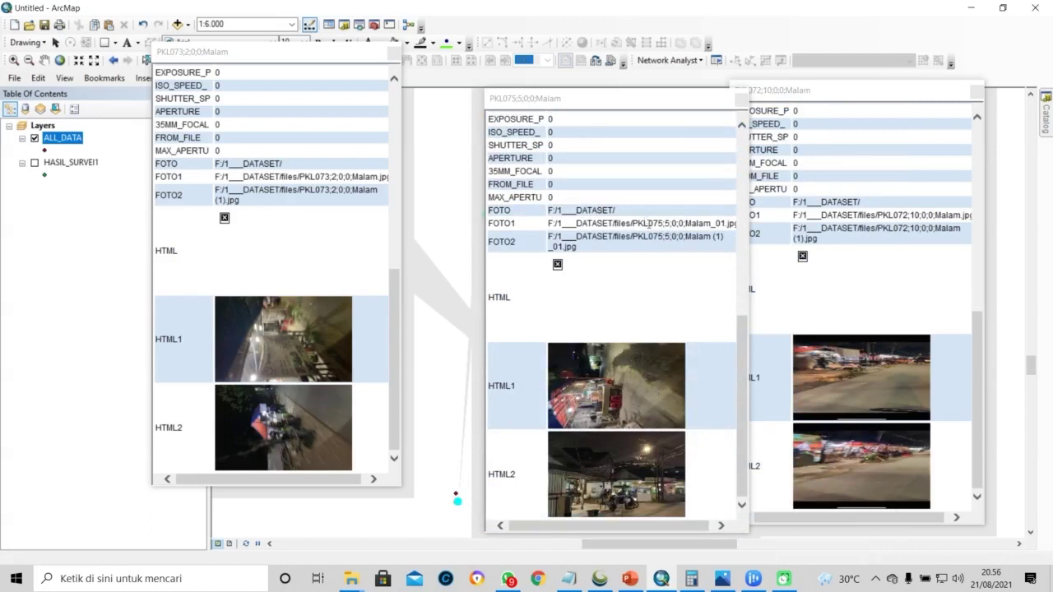
pyautogui.click(740, 98)
pyautogui.click(393, 52)
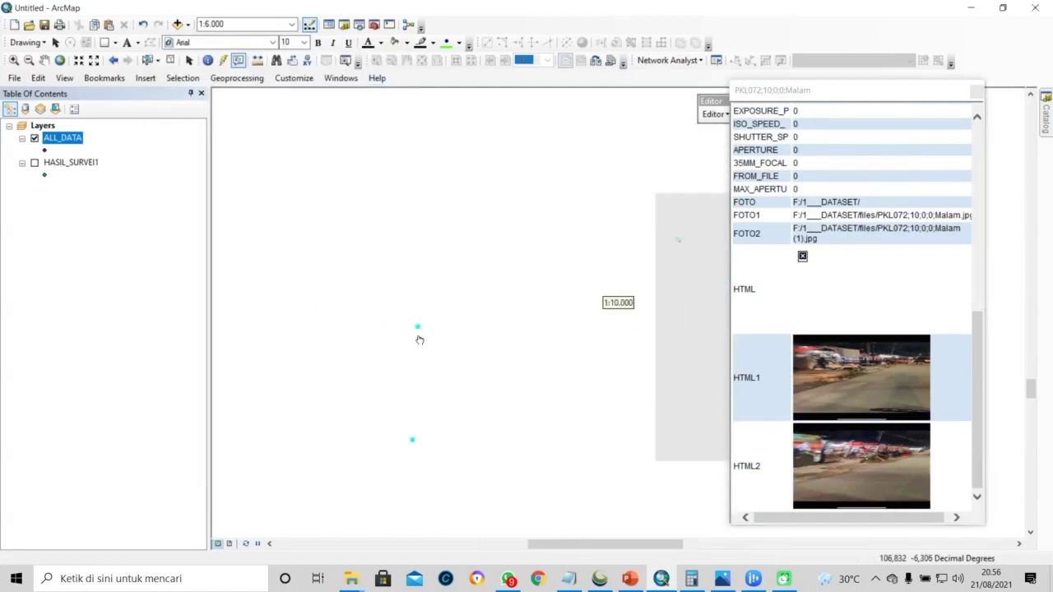
# Inspect the FOTO and HTML fields of point PKL091;3;0;0;Malam in its popup and close it
pyautogui.click(416, 326)
pyautogui.moveTo(599, 99); pyautogui.dragTo(248, 87)
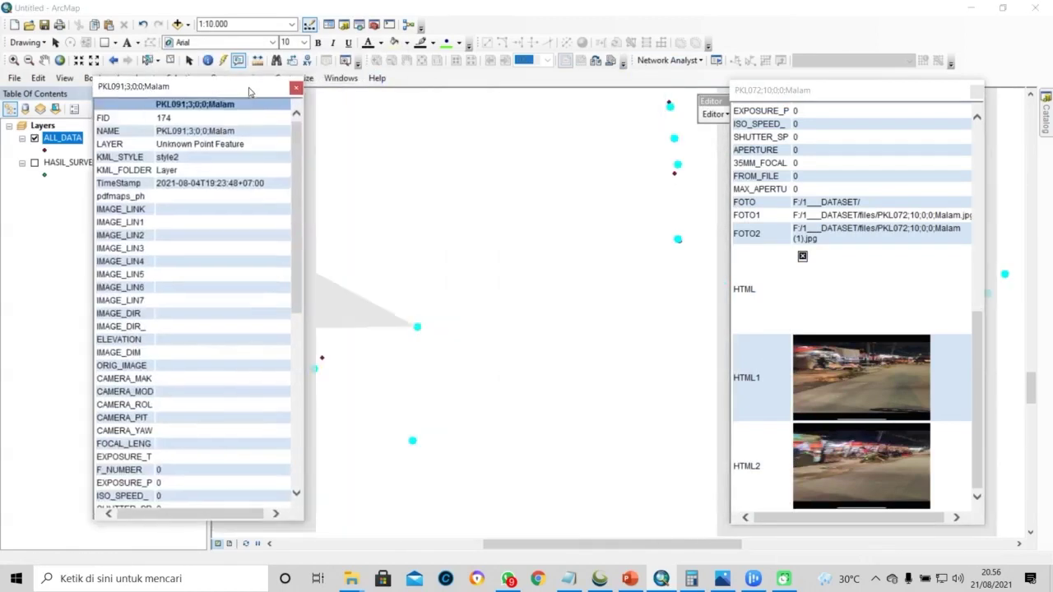
pyautogui.moveTo(297, 206); pyautogui.dragTo(308, 453)
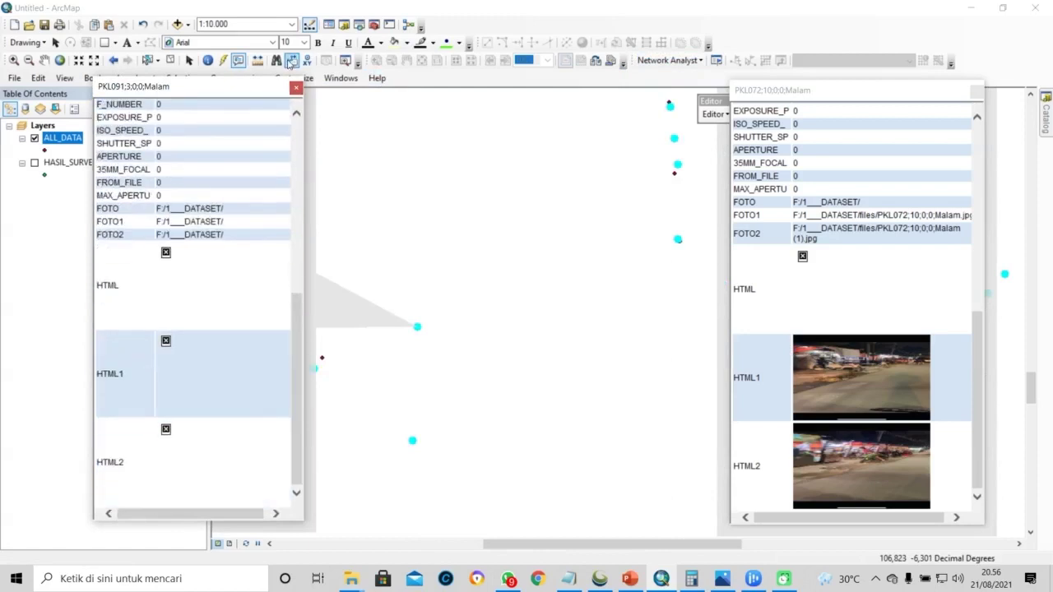
pyautogui.click(296, 86)
# Examine the HTML photo entries of daytime point PKL018;1;0;0;Siang in its popup and close it
pyautogui.scroll(-3, 420, 299)
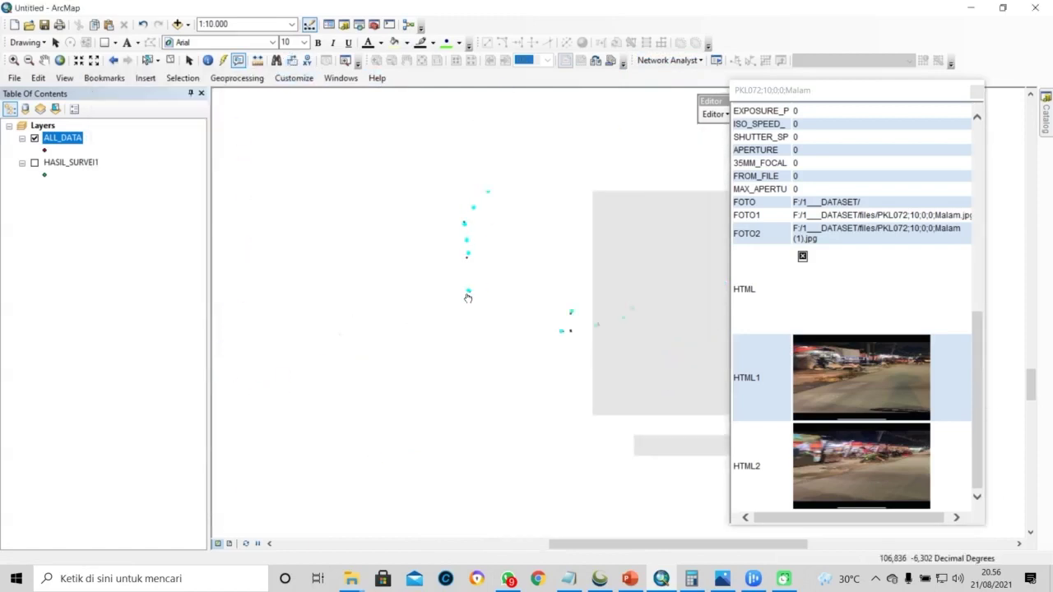
pyautogui.moveTo(323, 156); pyautogui.dragTo(447, 257)
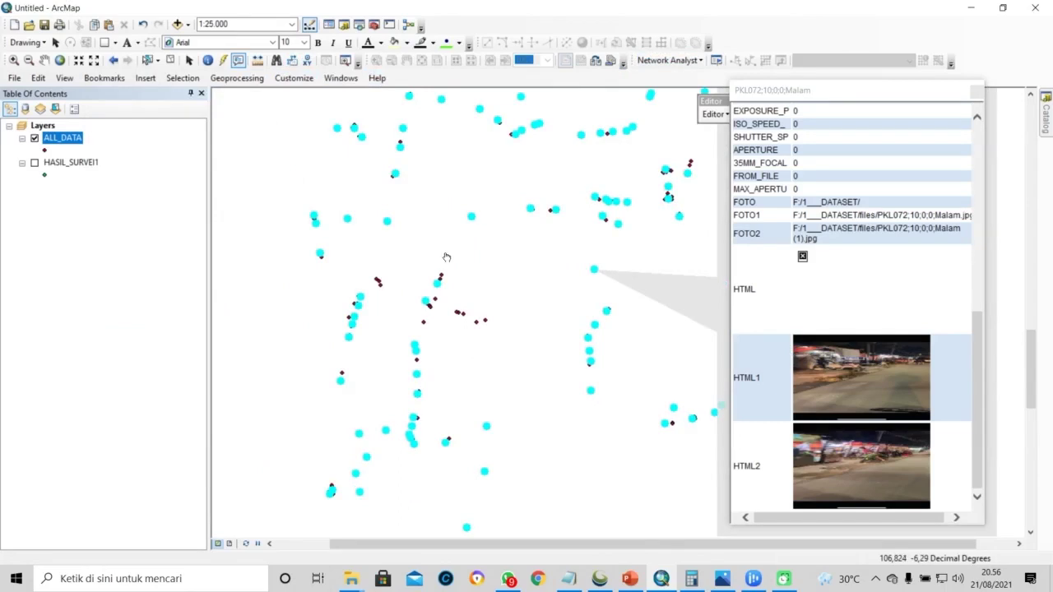
pyautogui.click(348, 220)
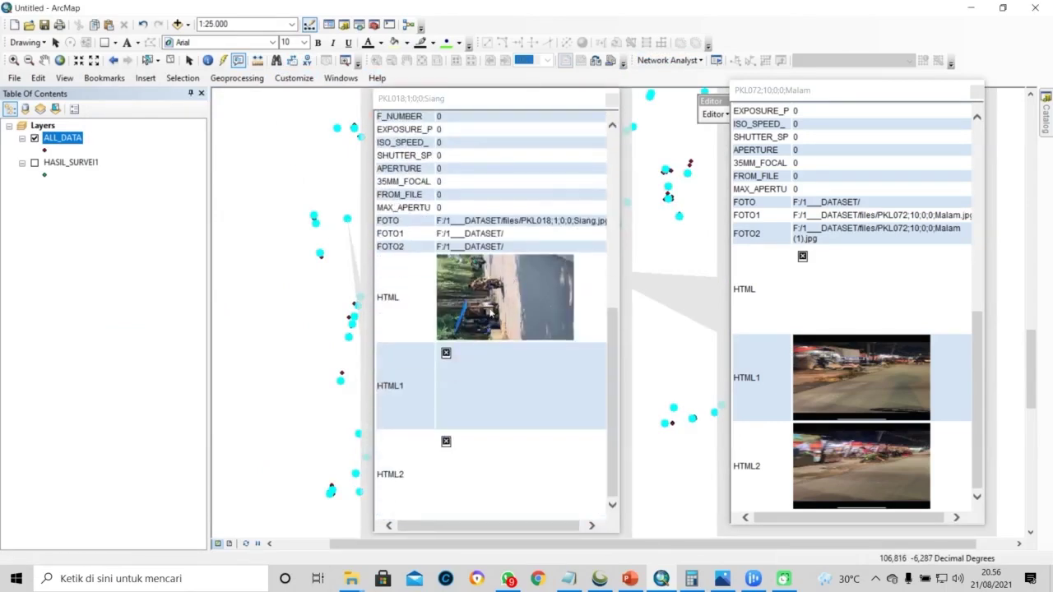
pyautogui.moveTo(529, 101); pyautogui.dragTo(186, 129)
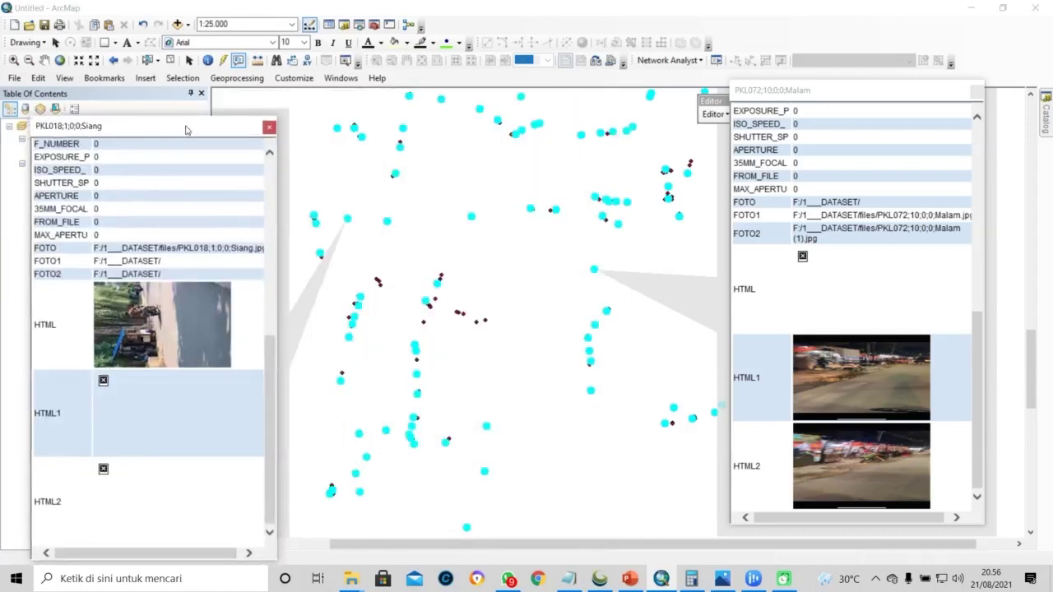
pyautogui.click(269, 130)
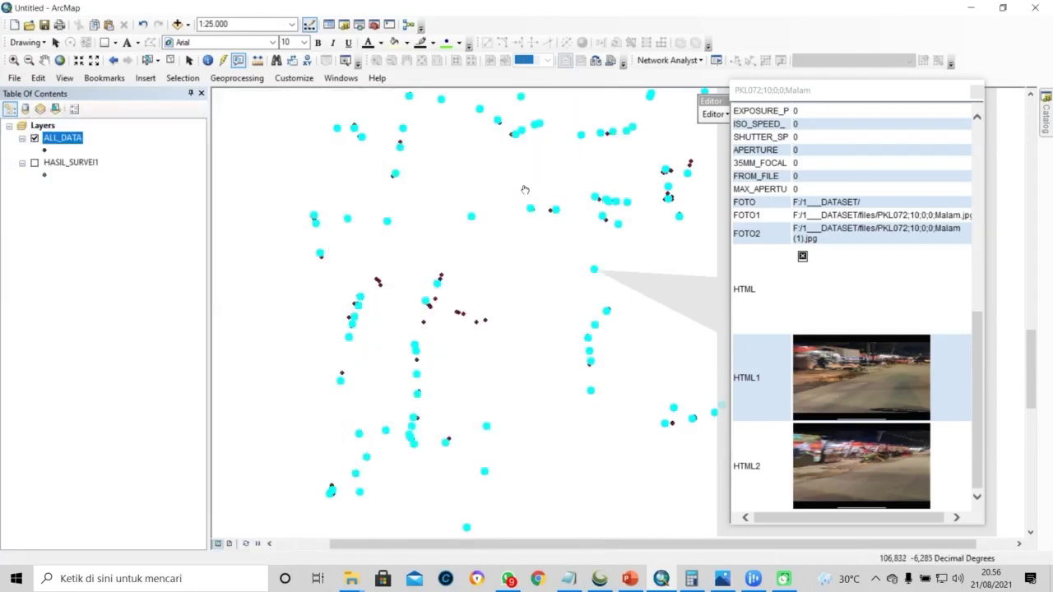